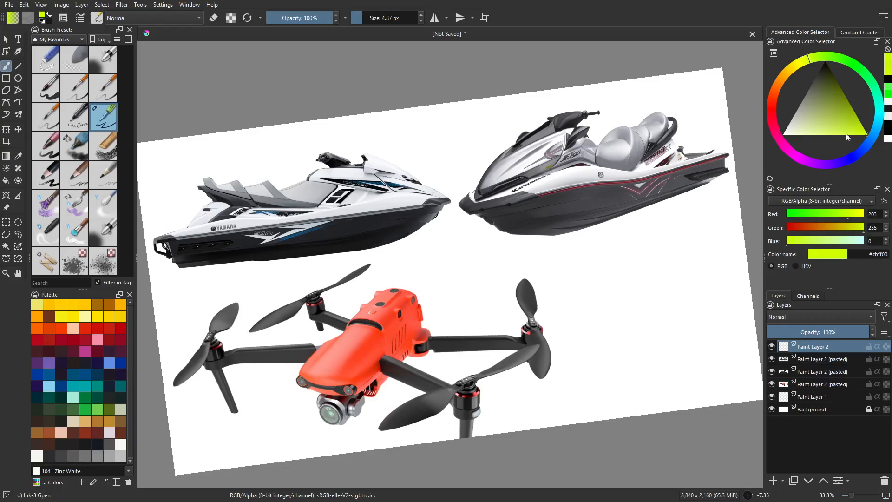
Step: Draw a yellow-green corner diagram on the orange drone shell: three dots joined by two straight lines, with a curve connecting the outer dots
scroll(445, 275, up, 3)
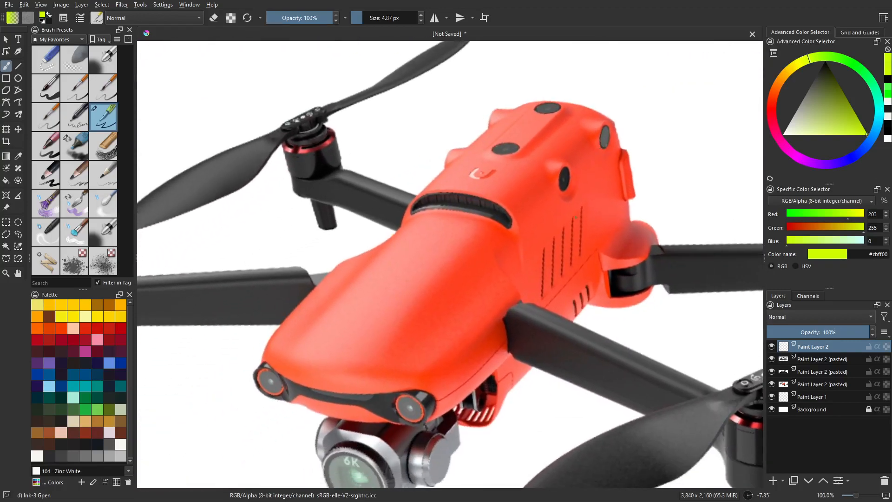
middle_drag(543, 247, 520, 237)
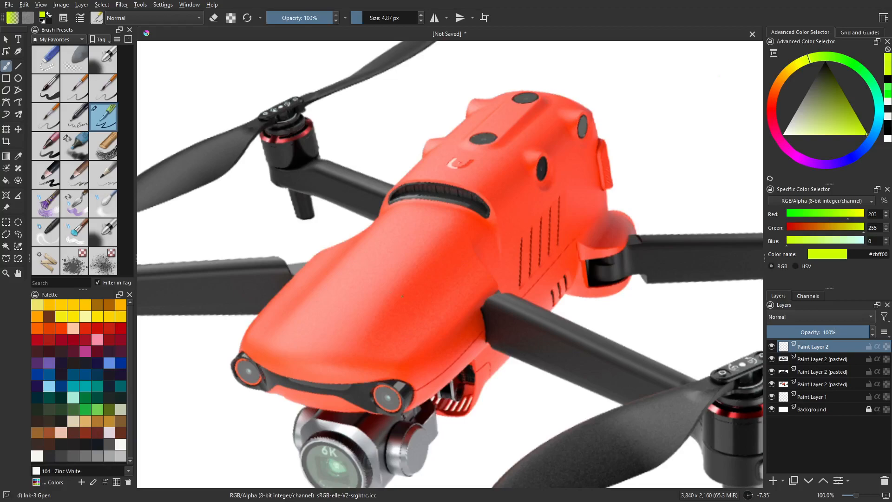
ctrl+scroll(402, 295, up, 4)
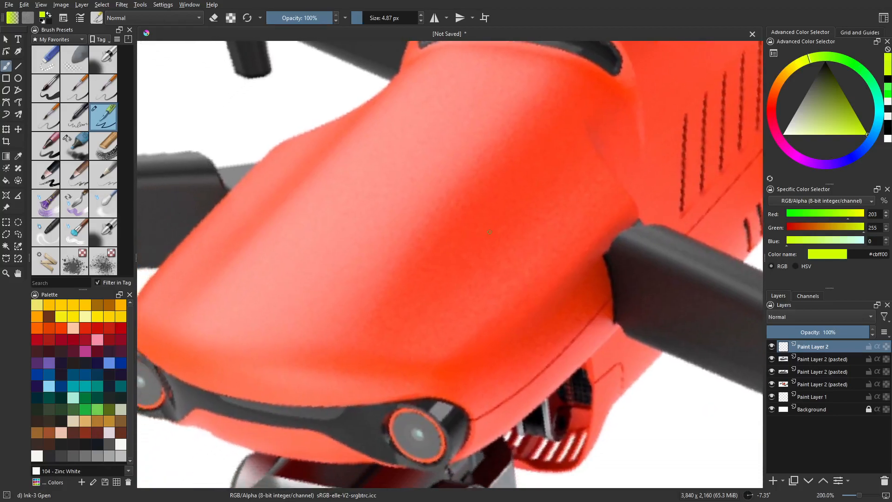
ctrl+scroll(535, 265, up, 3)
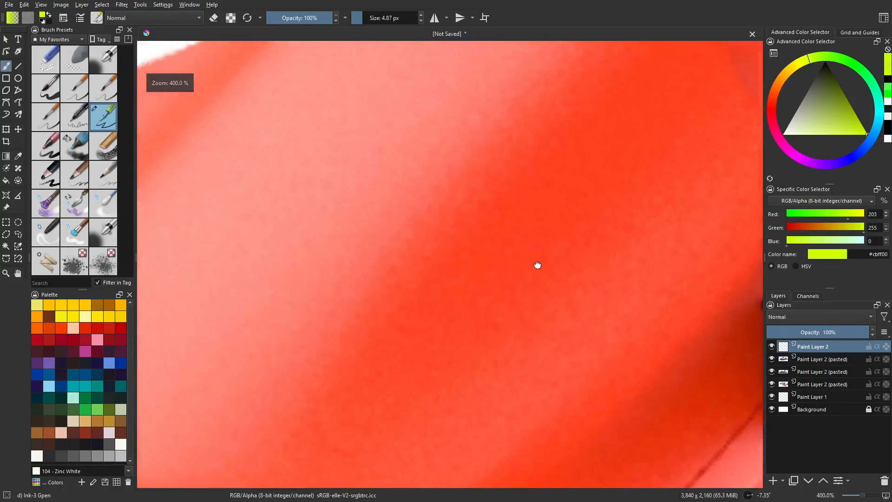
mouse_move(536, 265)
middle_down()
mouse_move(627, 278)
mouse_move(599, 252)
middle_up()
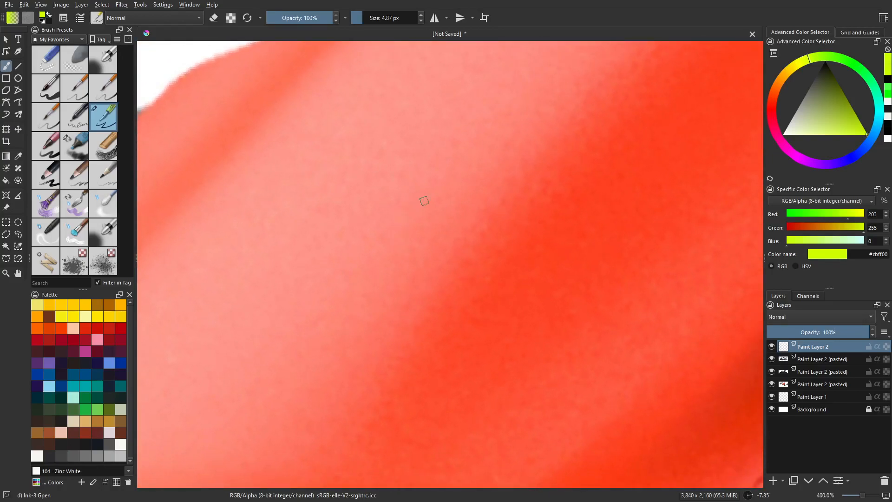
drag(372, 184, 372, 186)
drag(519, 186, 522, 182)
drag(362, 342, 363, 340)
drag(370, 191, 364, 343)
mouse_move(372, 187)
mouse_down()
mouse_move(520, 181)
mouse_move(534, 172)
mouse_up()
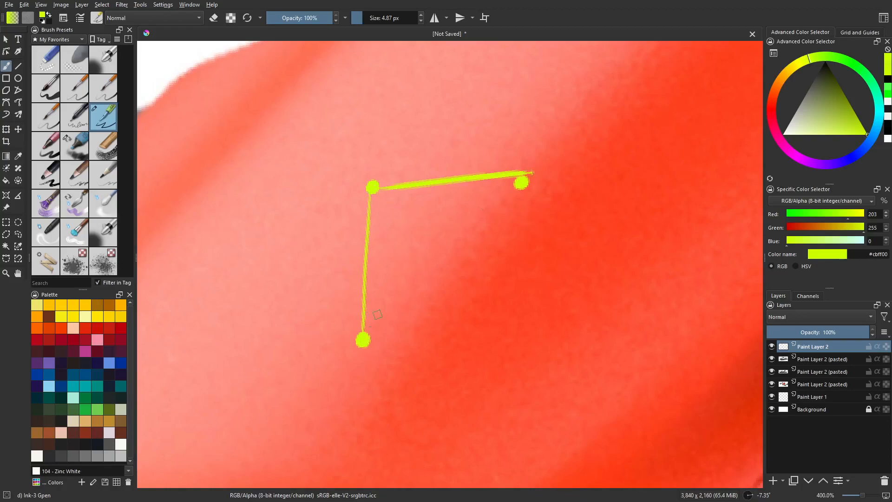
mouse_move(366, 338)
mouse_down()
mouse_move(363, 323)
mouse_move(463, 199)
mouse_move(522, 182)
mouse_up()
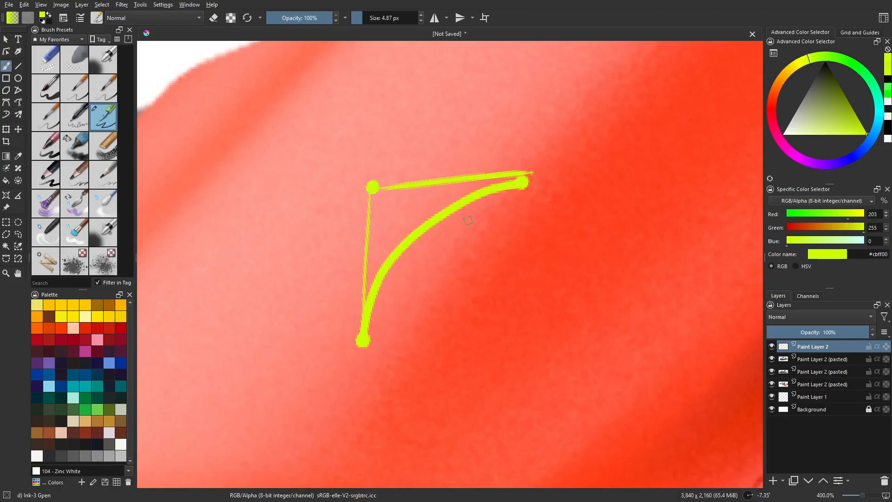
Step: Mark three dots along the curve and draw a diagonal line from the corner dot through the curve's middle
drag(421, 232, 418, 232)
click(378, 277)
click(482, 194)
drag(380, 191, 442, 266)
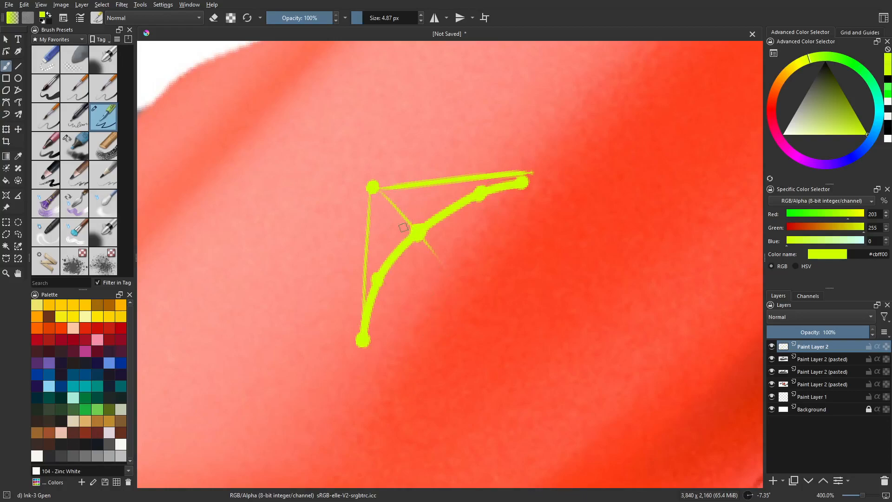
drag(376, 187, 440, 259)
Step: Undo all strokes of the corner diagram on the drone shell
key(ctrl+z)
key(ctrl+z)
key(ctrl+z)
key(ctrl+z)
key(ctrl+z)
key(ctrl+z)
key(ctrl+z)
key(ctrl+z)
key(ctrl+z)
key(ctrl+z)
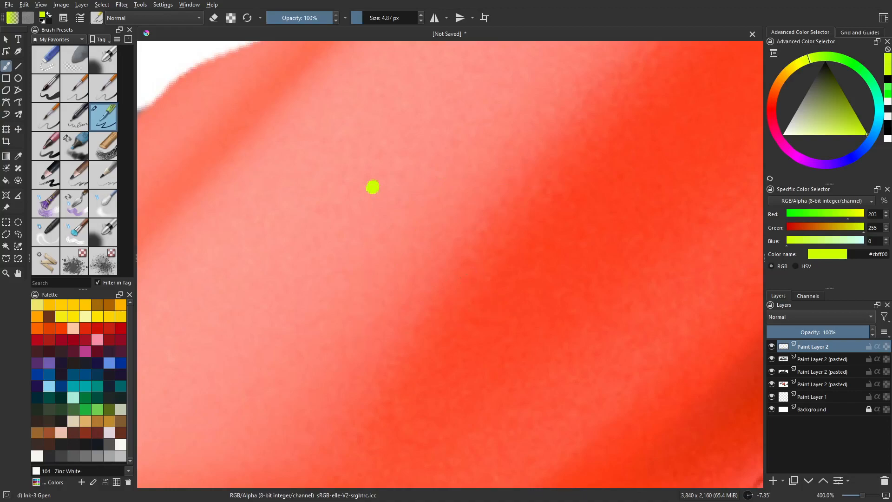
key(ctrl+z)
Step: Try a short row of dots and a connecting stroke along the edge of the shell's highlight, and undo them
scroll(523, 234, down, 4)
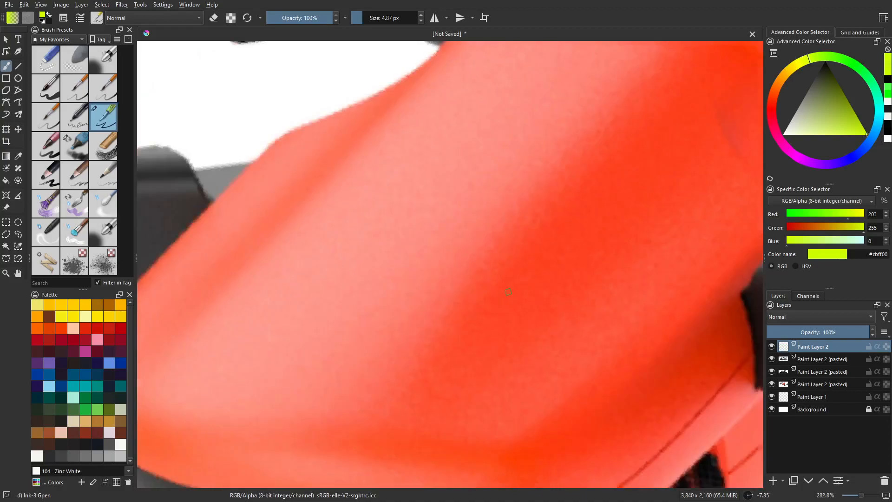
middle_drag(524, 235, 439, 260)
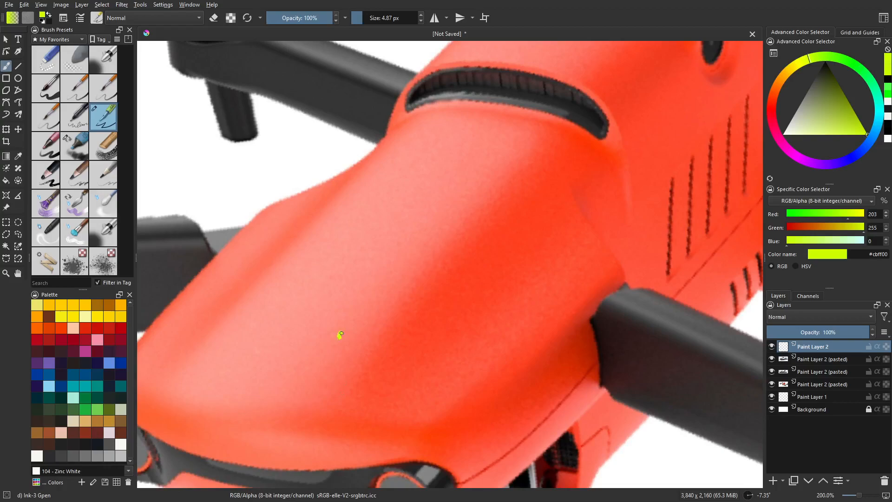
click(360, 301)
click(383, 290)
drag(340, 335, 381, 292)
key(ctrl+z)
key(ctrl+z)
key(ctrl+z)
key(ctrl+z)
Step: Try a curved stroke across the front shell crossed by a long lengthwise stroke, and undo both
drag(371, 264, 459, 316)
mouse_move(348, 385)
mouse_down()
mouse_move(485, 196)
mouse_move(552, 124)
mouse_up()
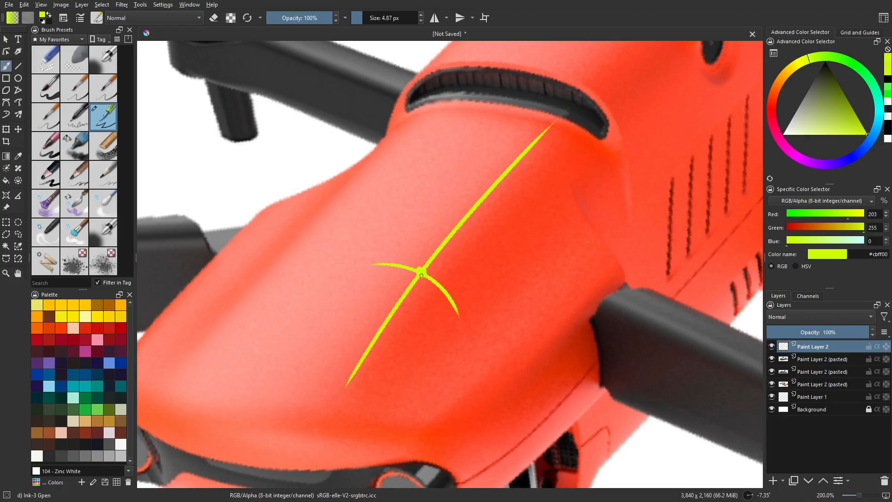
key(ctrl+z)
key(ctrl+z)
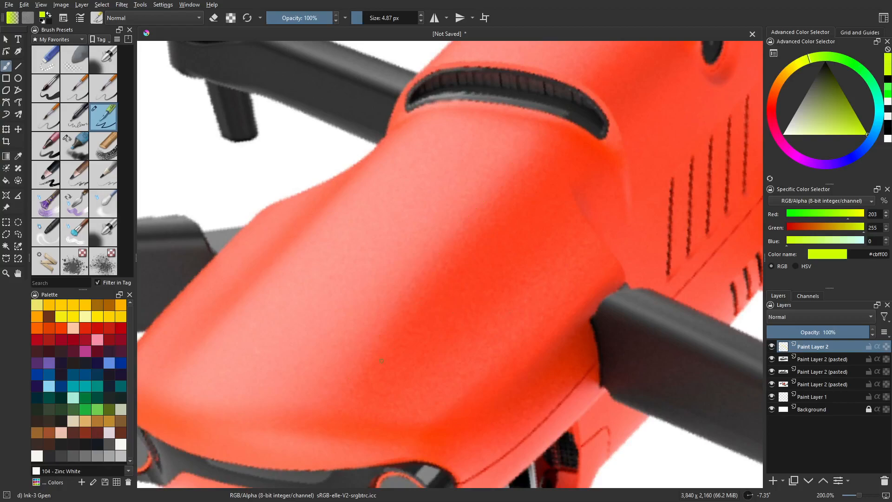
Step: Trace a lengthwise line along the front shell's highlight edge and a long curve around the nose up to the front arm
drag(338, 392, 564, 132)
middle_drag(513, 294, 546, 224)
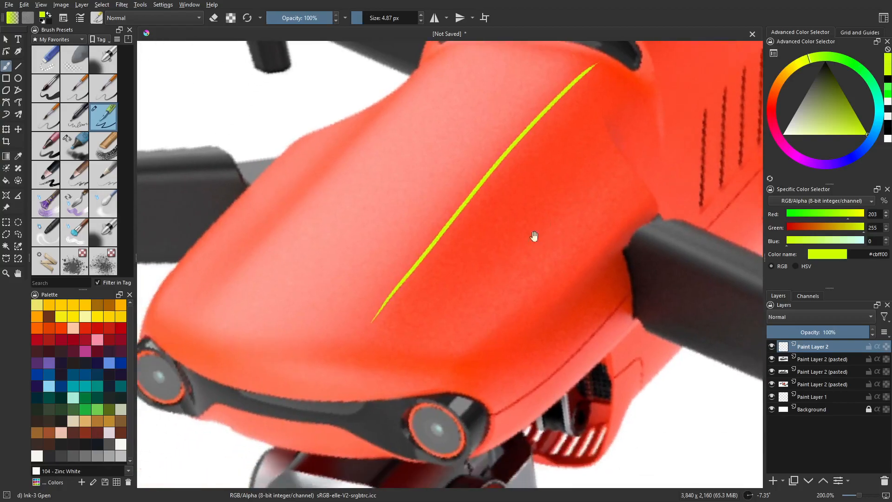
mouse_move(181, 329)
mouse_down()
mouse_move(360, 372)
mouse_move(504, 346)
mouse_up()
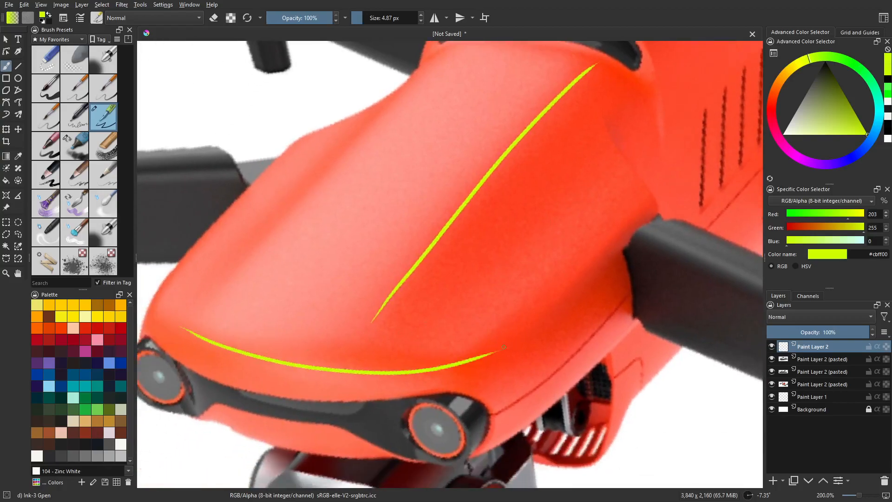
key(ctrl+z)
mouse_move(191, 328)
mouse_down()
mouse_move(235, 346)
mouse_move(540, 305)
mouse_move(640, 200)
mouse_up()
Step: Try short strokes parallel to the lengthwise line on both sides of it, and undo them
mouse_move(644, 195)
middle_down()
mouse_move(563, 292)
mouse_move(571, 283)
mouse_move(552, 252)
mouse_move(642, 197)
middle_up()
mouse_move(388, 274)
mouse_down()
mouse_move(422, 293)
mouse_move(511, 188)
mouse_move(449, 200)
mouse_up()
key(ctrl+z)
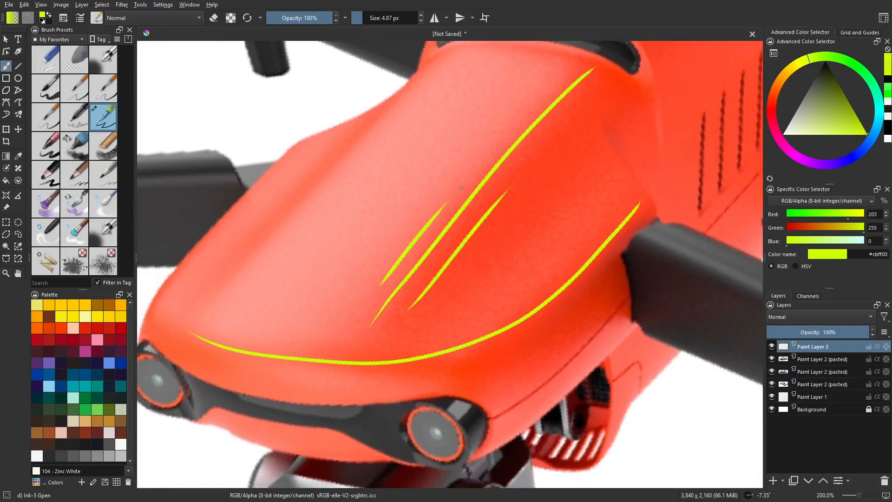
mouse_move(405, 254)
mouse_down()
mouse_move(436, 275)
mouse_move(412, 256)
mouse_up()
key(ctrl+z)
key(ctrl+z)
key(ctrl+z)
key(ctrl+z)
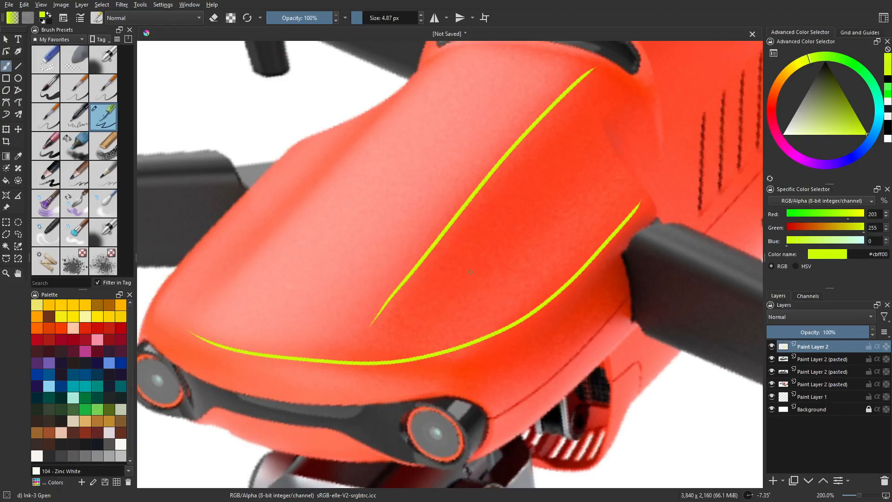
Step: Try an edge stroke above the front arm and an outline around the side sensor, and undo them
middle_drag(624, 179, 543, 273)
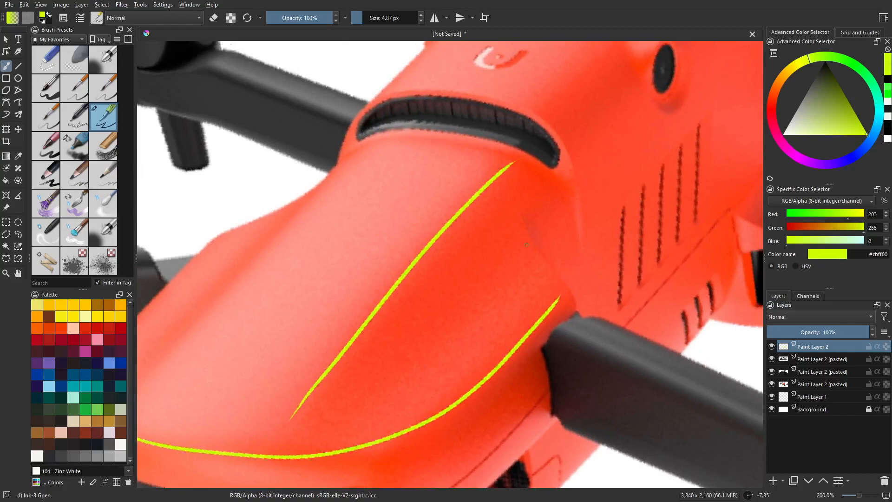
drag(519, 219, 555, 287)
key(1)
mouse_move(542, 214)
middle_down()
mouse_move(501, 239)
mouse_move(480, 313)
middle_up()
scroll(501, 239, up, 1)
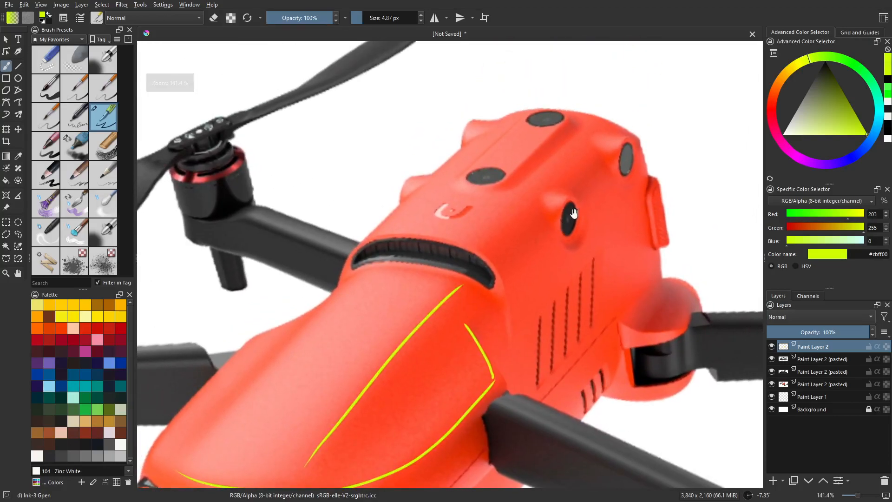
mouse_move(570, 203)
mouse_down()
mouse_move(562, 236)
mouse_move(572, 212)
mouse_move(569, 230)
mouse_up()
key(ctrl+z)
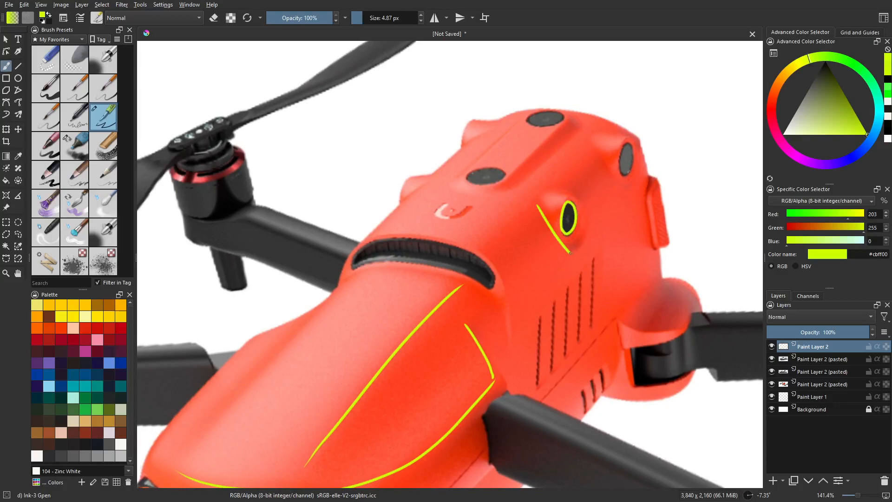
key(ctrl+z)
key(ctrl+z)
key(ctrl+z)
Step: Try a four-stroke outline around the raised bump of the side sensor, and undo it
middle_drag(528, 264, 614, 154)
mouse_move(565, 137)
mouse_down()
mouse_move(605, 204)
mouse_move(595, 120)
mouse_move(641, 176)
mouse_move(609, 202)
mouse_up()
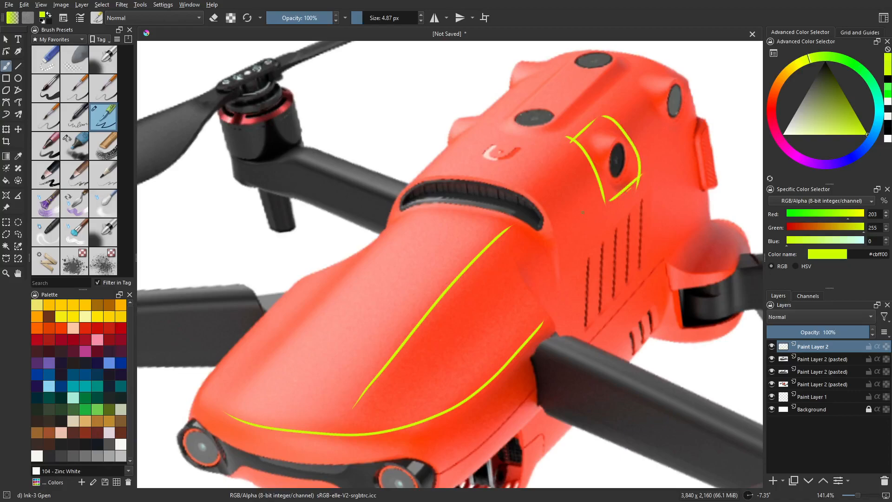
key(ctrl+z)
key(ctrl+z)
key(ctrl+z)
key(ctrl+z)
Step: Extend the lengthwise line across the dark vent and along the ridge of the drone's rear body
middle_drag(576, 192, 577, 205)
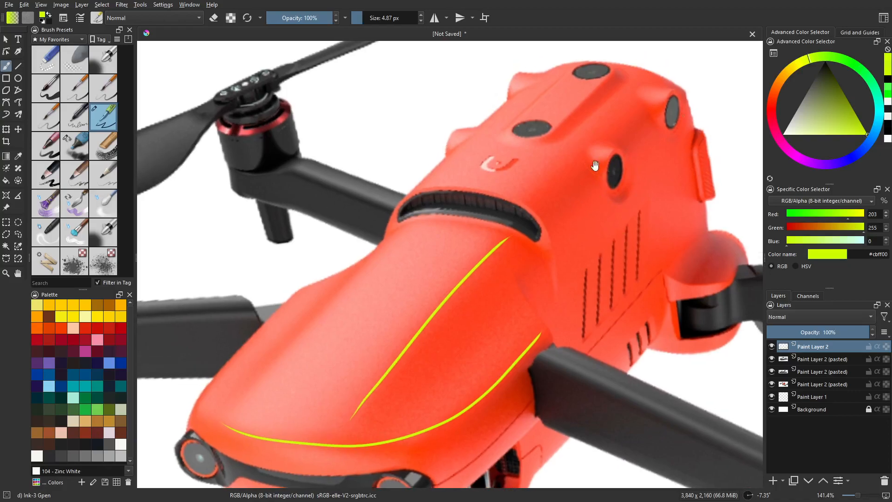
middle_drag(597, 166, 613, 200)
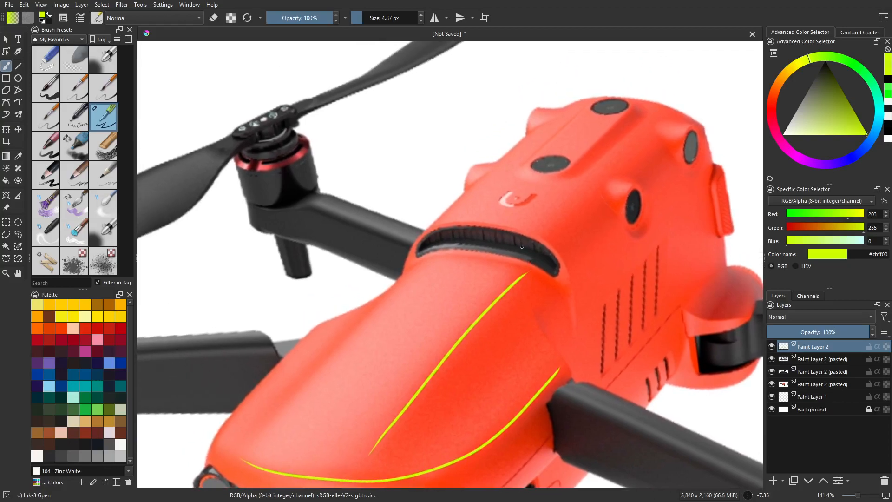
mouse_move(525, 275)
mouse_down()
mouse_move(529, 239)
mouse_move(648, 114)
mouse_up()
key(ctrl+z)
key(ctrl+shift+z)
Step: Rotate the canvas, try several parallel strokes along the black front strip and the nose edges, and undo them
middle_drag(550, 258, 693, 86)
middle_drag(511, 273, 461, 252)
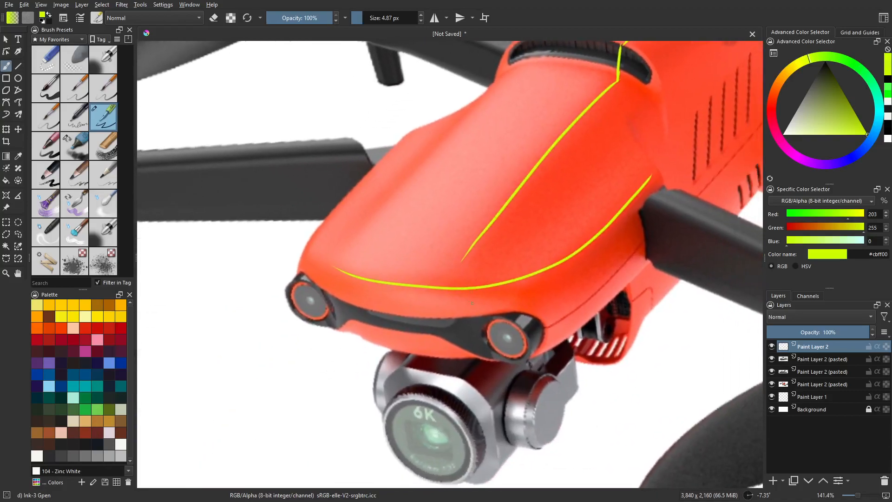
shift+middle_drag(476, 289, 470, 355)
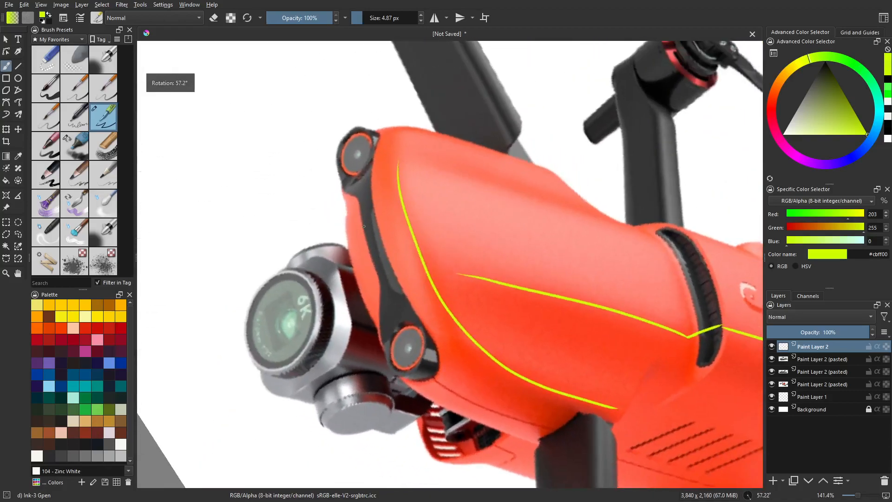
mouse_move(366, 166)
mouse_down()
mouse_move(420, 332)
mouse_move(374, 216)
mouse_up()
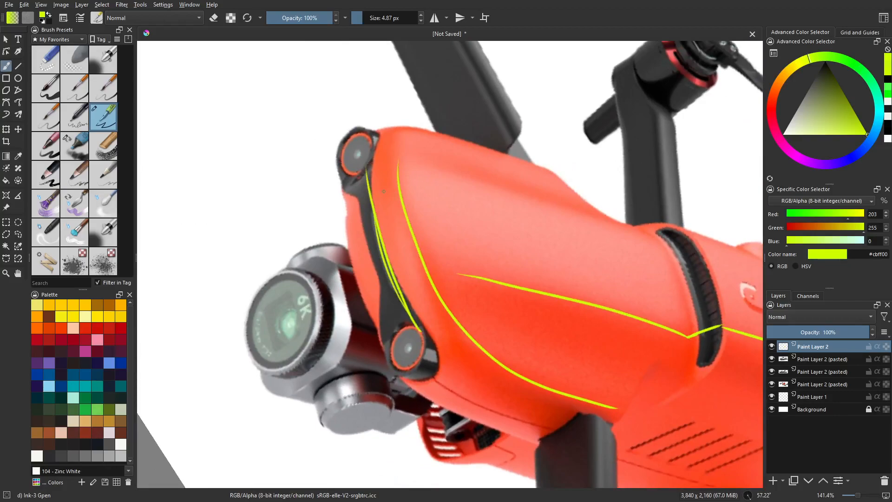
drag(382, 172, 429, 306)
drag(385, 205, 424, 302)
mouse_move(354, 199)
mouse_down()
mouse_move(361, 239)
mouse_move(352, 186)
mouse_up()
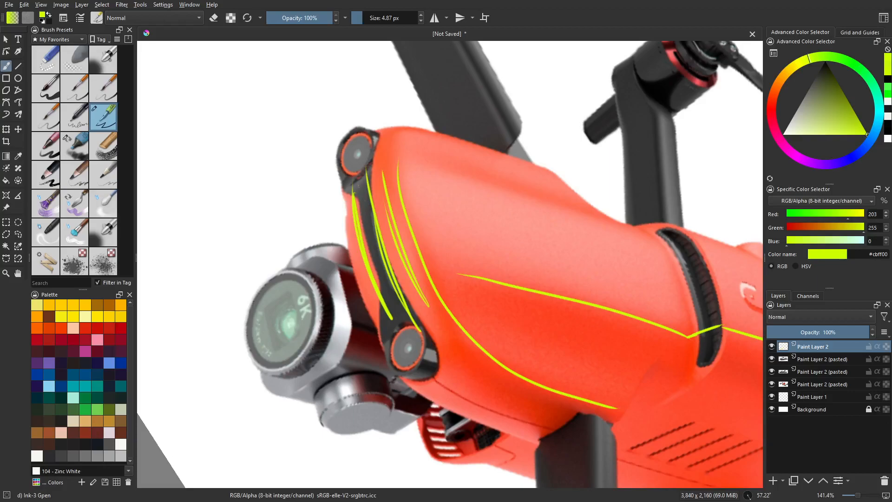
key(ctrl+z)
key(ctrl+z)
key(ctrl+z)
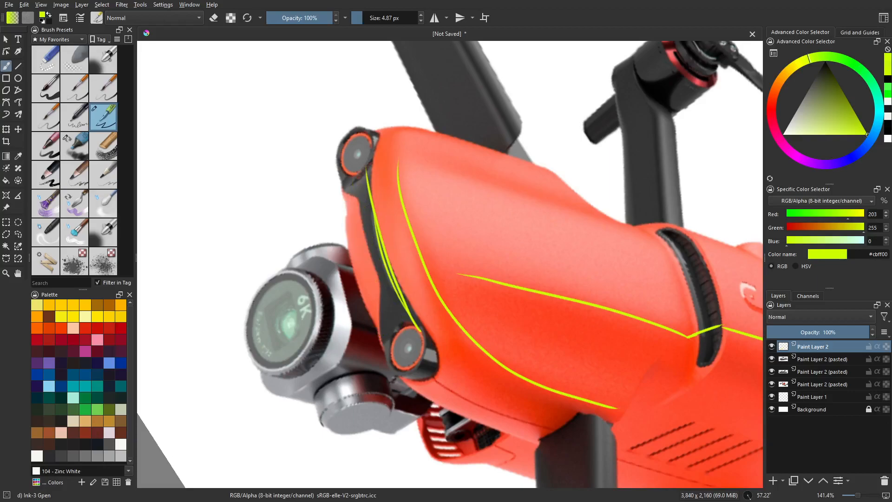
key(ctrl+z)
key(ctrl+z)
Step: Trace curves along the black front strip and the nose's lower edge, continuing the strip's curve along the shell's side
mouse_move(403, 323)
mouse_down()
mouse_move(355, 167)
mouse_move(405, 327)
mouse_up()
key(ctrl+z)
middle_drag(384, 281, 390, 247)
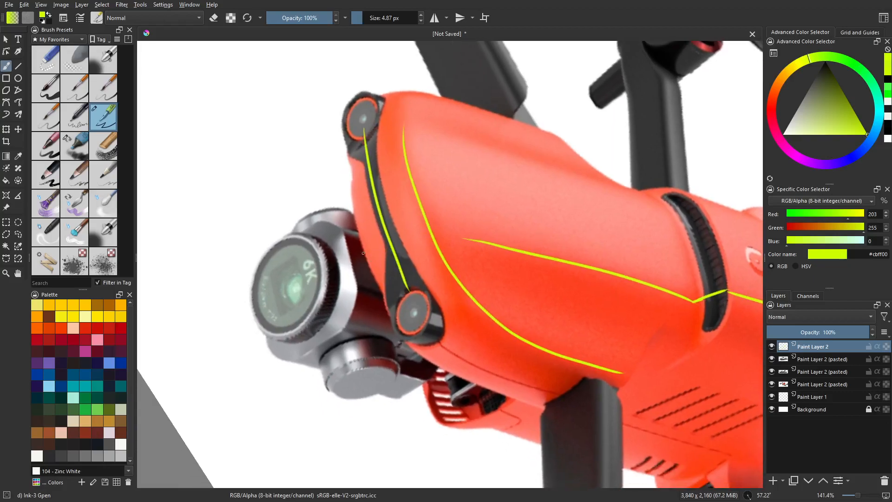
drag(385, 303, 351, 179)
shift+middle_drag(319, 177, 349, 283)
shift+middle_drag(380, 310, 327, 339)
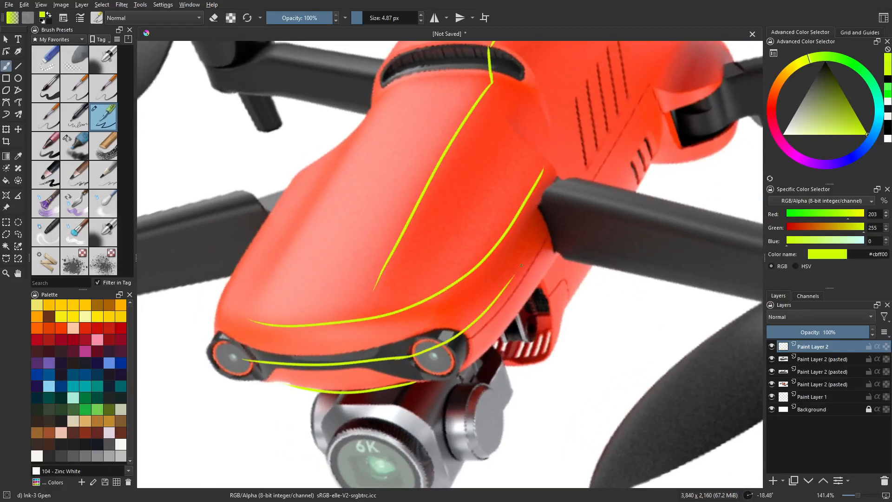
drag(397, 357, 514, 286)
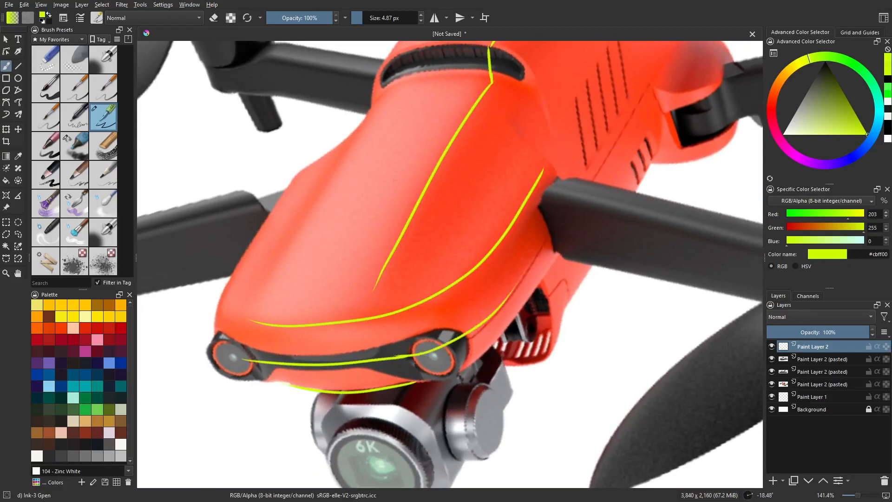
Step: Trace the edge above the front arm and the curves running from both ends of the vent crossing down the body's side
mouse_move(629, 294)
shift+middle_down()
mouse_move(410, 341)
mouse_move(526, 260)
shift+middle_up()
mouse_move(589, 168)
middle_down()
mouse_move(580, 277)
mouse_move(554, 284)
middle_up()
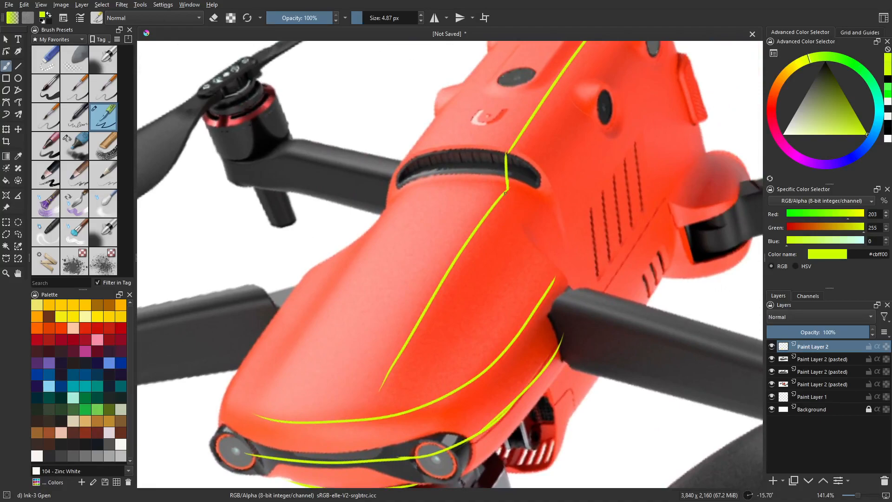
mouse_move(506, 191)
mouse_down()
mouse_move(550, 269)
mouse_move(519, 224)
mouse_up()
key(ctrl+z)
mouse_move(507, 188)
mouse_down()
mouse_move(548, 227)
mouse_move(559, 261)
mouse_up()
key(ctrl+z)
drag(510, 189, 562, 253)
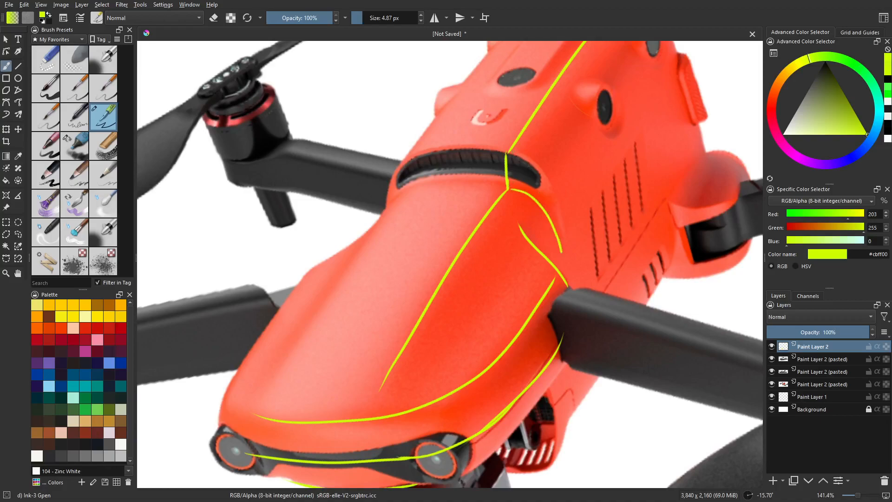
middle_drag(520, 156, 541, 233)
mouse_move(612, 208)
middle_down()
mouse_move(529, 254)
mouse_move(555, 269)
mouse_move(546, 280)
middle_up()
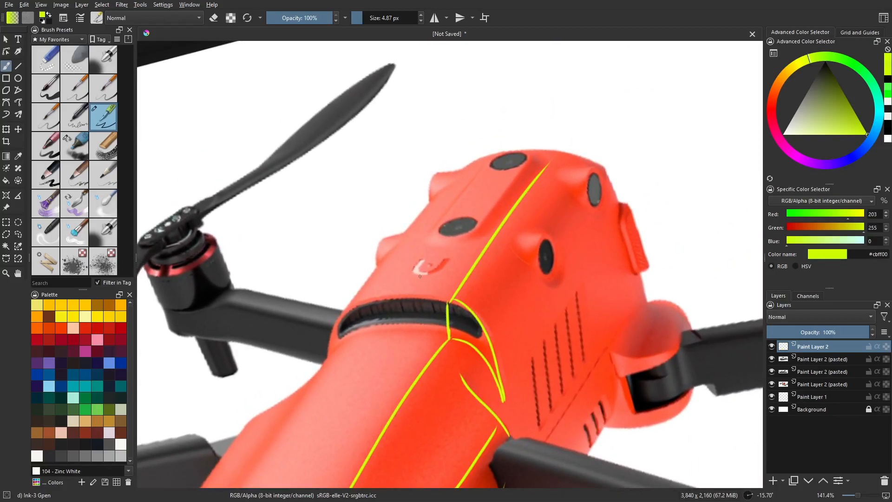
Step: Draw a straight line along the top of the rear body through the logo area with the Line tool
key(v)
middle_drag(425, 274, 539, 175)
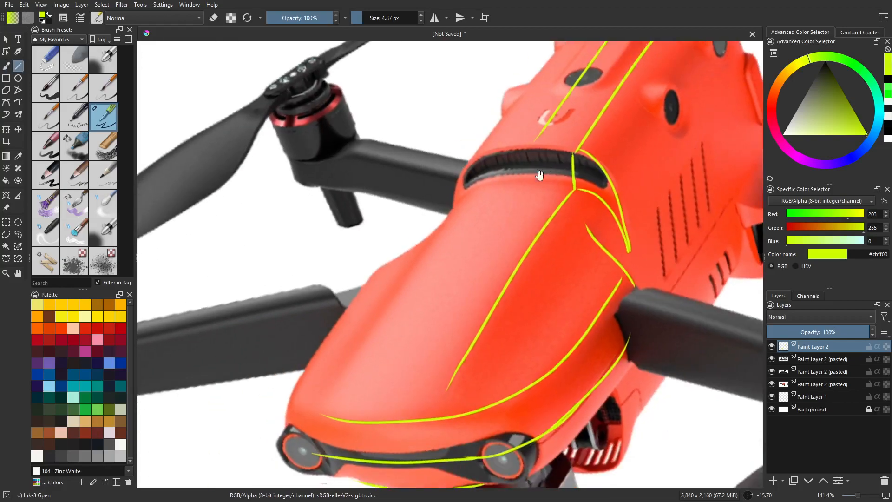
Step: Trace short curves around the nose's lower edge, beneath the black front strip
drag(519, 175, 357, 402)
key(ctrl+z)
middle_drag(393, 440, 389, 376)
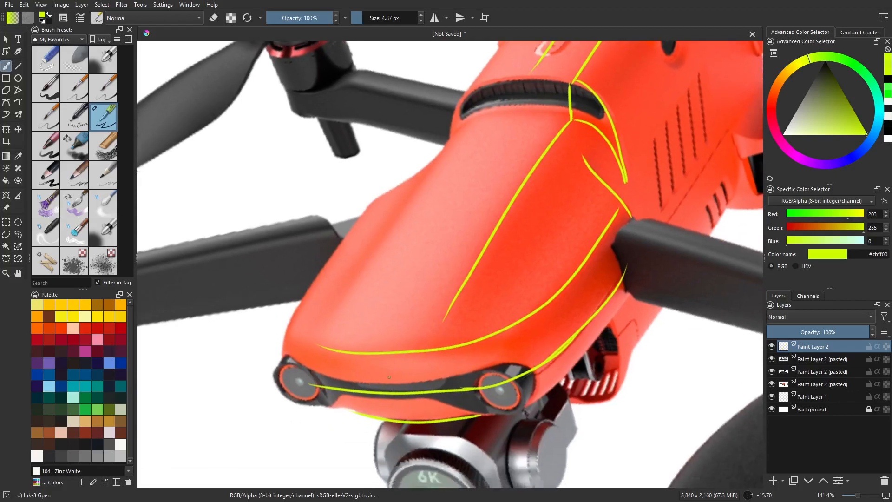
drag(397, 415, 376, 391)
mouse_move(352, 366)
mouse_down()
mouse_move(364, 393)
mouse_move(355, 354)
mouse_move(405, 421)
mouse_up()
middle_drag(400, 341, 389, 429)
Step: Trace the centre line along the top of the front shell, from the nose up toward the vent
drag(350, 441, 486, 209)
middle_drag(507, 201, 458, 274)
middle_drag(429, 316, 473, 239)
key(ctrl+z)
mouse_move(349, 434)
mouse_down()
mouse_move(508, 192)
mouse_move(522, 149)
mouse_up()
Step: Trace the curve around the body's rear end and add a short cross curve down from the upper edge near the side sensor
mouse_move(496, 232)
shift+middle_down()
mouse_move(480, 205)
mouse_move(500, 324)
mouse_move(480, 262)
shift+middle_up()
drag(465, 171, 489, 234)
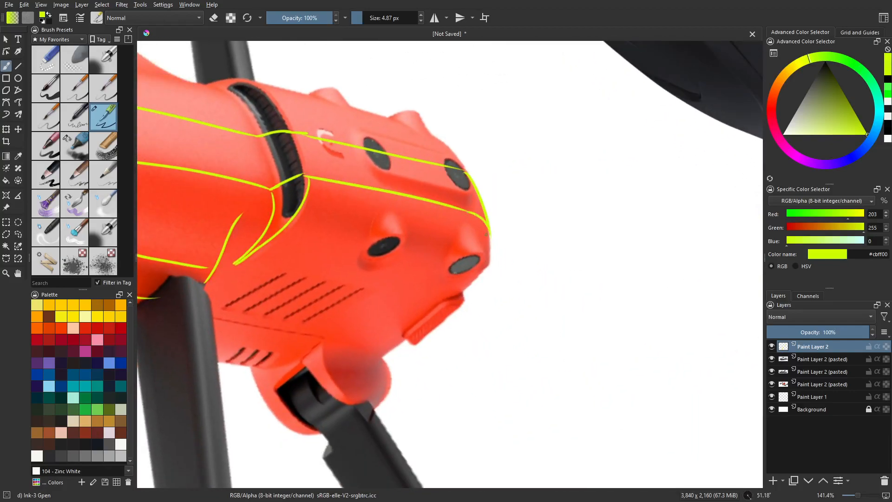
shift+middle_drag(428, 284, 409, 249)
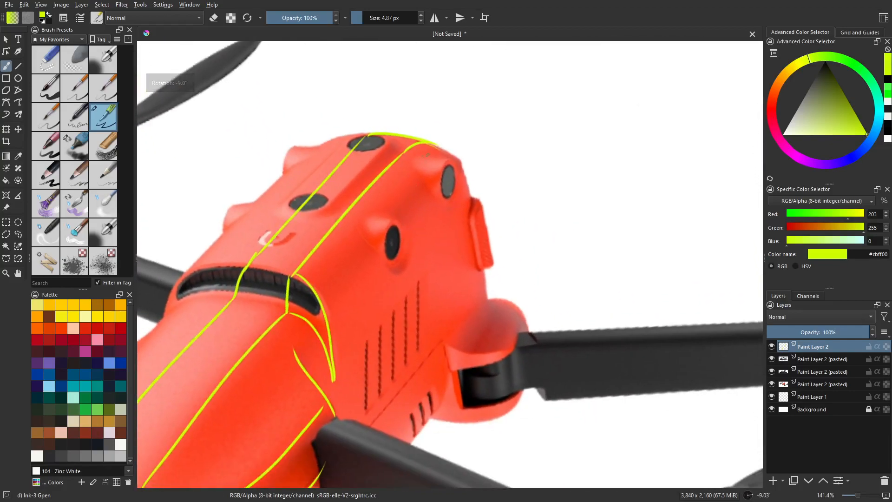
drag(458, 172, 485, 268)
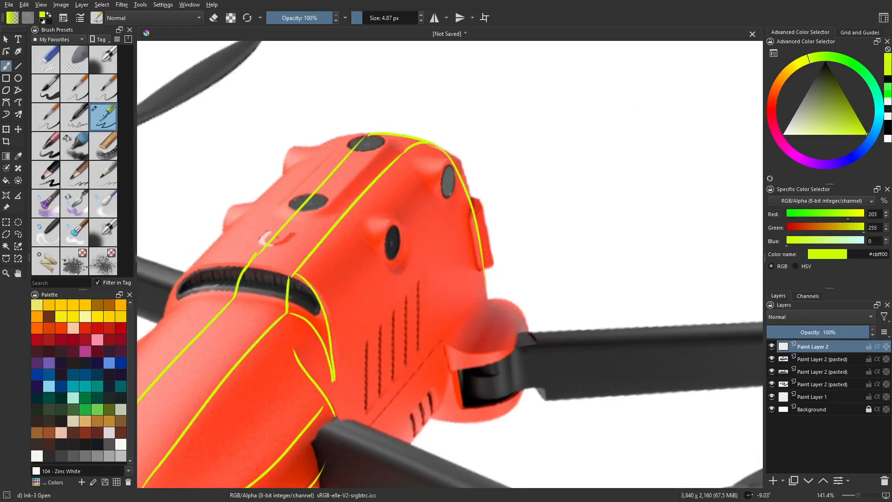
key(ctrl+z)
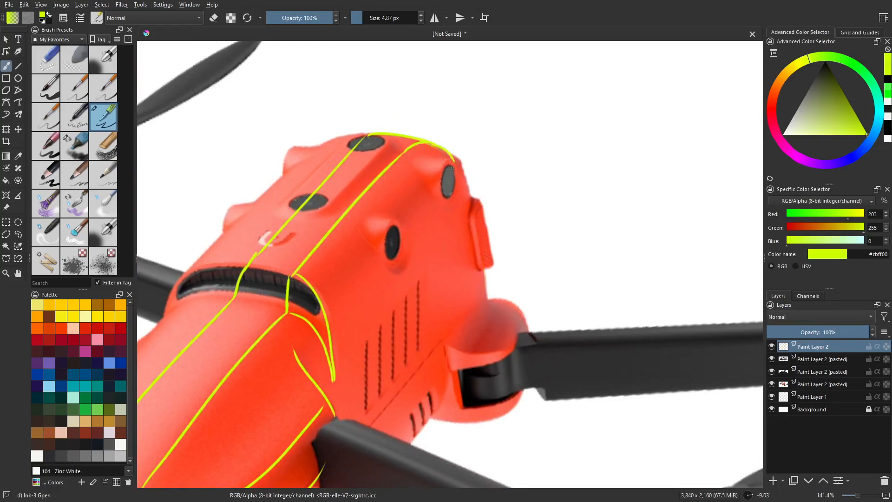
middle_drag(458, 255, 463, 192)
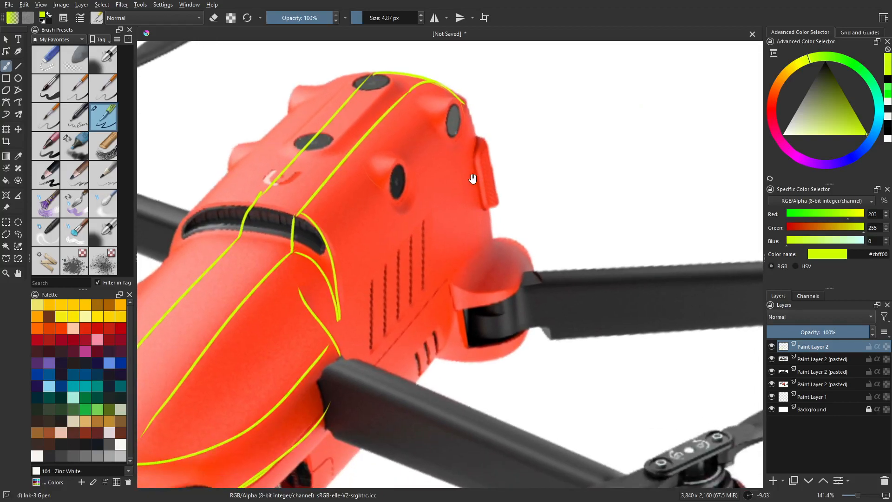
drag(385, 117, 415, 141)
middle_drag(376, 225, 401, 240)
Step: Try single strokes along the body's upper side past the round sensor and undo them
drag(362, 252, 486, 116)
key(ctrl+z)
drag(344, 244, 465, 105)
key(ctrl+z)
mouse_move(335, 234)
mouse_down()
mouse_move(429, 125)
mouse_move(333, 242)
mouse_up()
key(ctrl+z)
middle_drag(391, 225, 391, 206)
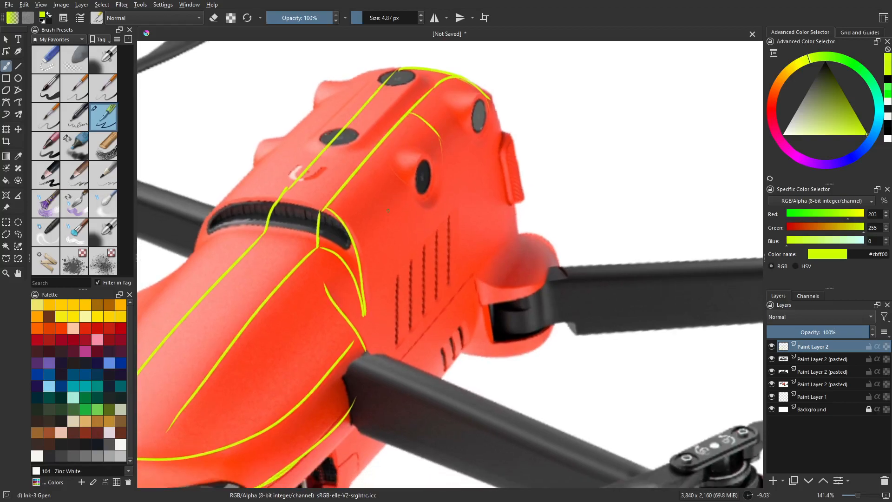
Step: Trace parallel lines along the body's upper side past the sensors and continue the rear edge down toward the rear arm
mouse_move(367, 255)
mouse_down()
mouse_move(485, 125)
mouse_move(364, 258)
mouse_move(484, 103)
mouse_up()
drag(485, 103, 411, 184)
drag(483, 118, 496, 145)
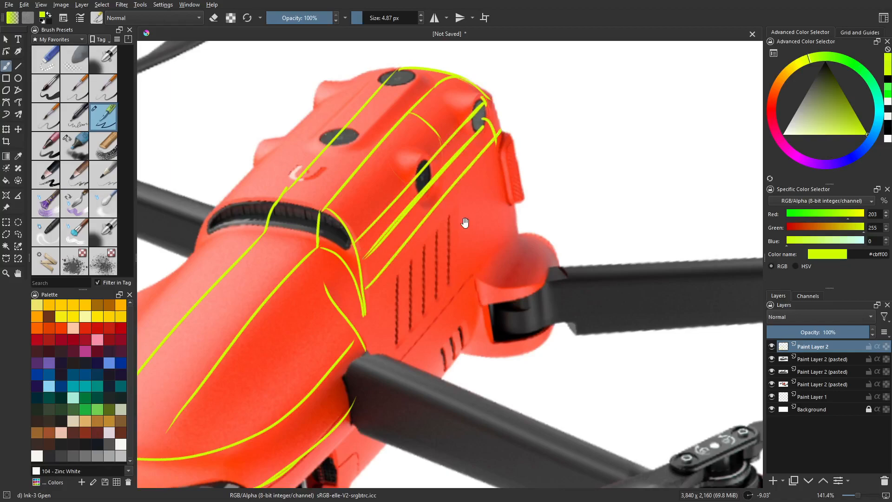
middle_drag(463, 221, 452, 213)
drag(486, 120, 500, 182)
mouse_move(500, 183)
middle_down()
mouse_move(491, 117)
mouse_move(512, 145)
middle_up()
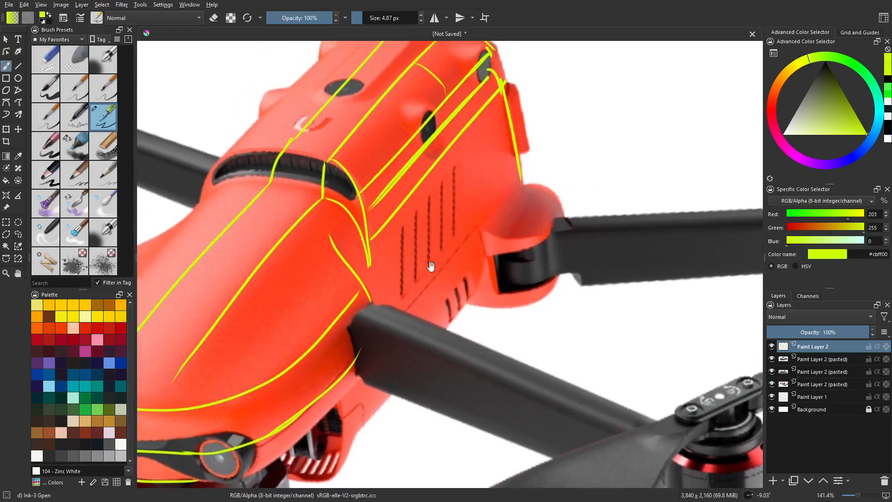
Step: Trace the line along the body side's lower edge, beneath the long vents and up to the rear arm joint
drag(397, 320, 499, 185)
key(ctrl+z)
drag(413, 300, 521, 177)
key(ctrl+z)
middle_drag(478, 239, 491, 199)
middle_drag(438, 210, 437, 232)
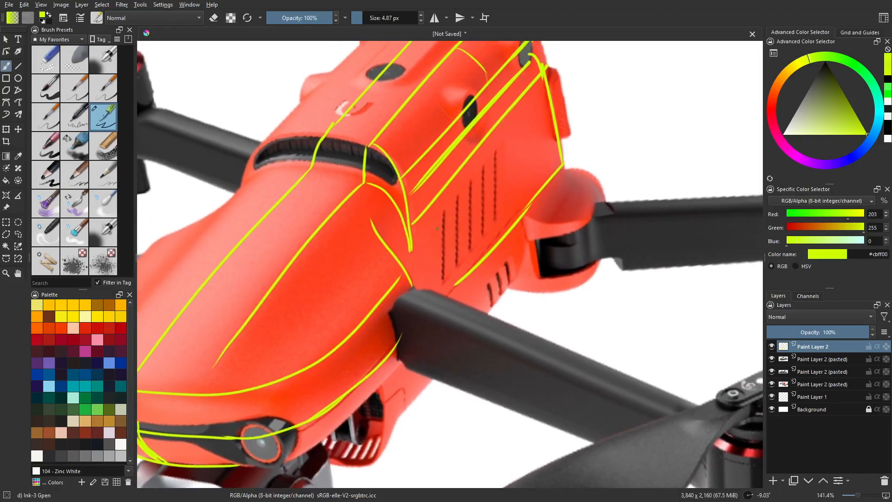
Step: Try slanted cross-section strokes over the body's vented side panel and undo them
mouse_move(441, 221)
mouse_down()
mouse_move(444, 209)
mouse_move(445, 285)
mouse_up()
key(ctrl+z)
mouse_move(456, 197)
mouse_down()
mouse_move(457, 261)
mouse_move(442, 209)
mouse_move(442, 286)
mouse_up()
key(ctrl+z)
key(ctrl+z)
drag(421, 211, 459, 281)
drag(455, 191, 485, 245)
drag(479, 157, 507, 224)
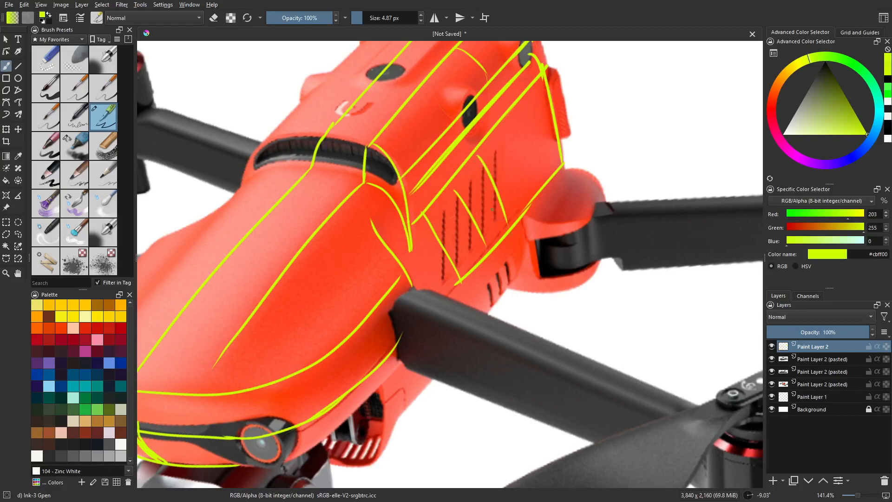
key(ctrl+z)
key(ctrl+z)
key(ctrl+z)
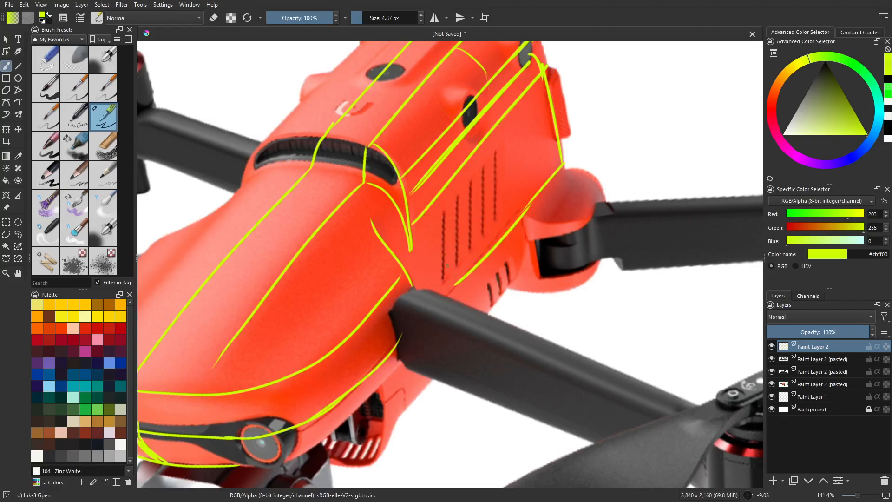
Step: Try steeper, nearly vertical cross-section strokes between the side panel's long vents and undo them
drag(455, 276, 454, 196)
drag(433, 243, 437, 283)
drag(487, 149, 491, 232)
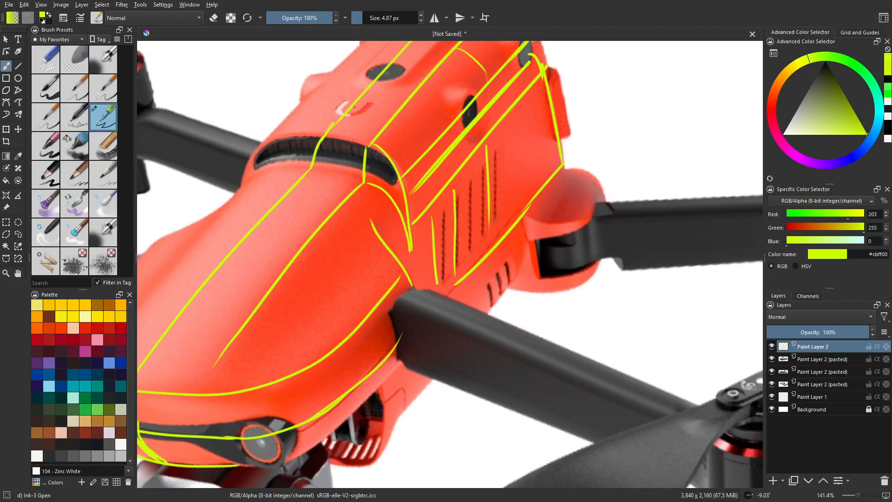
key(ctrl+z)
key(ctrl+z)
key(ctrl+z)
key(ctrl+z)
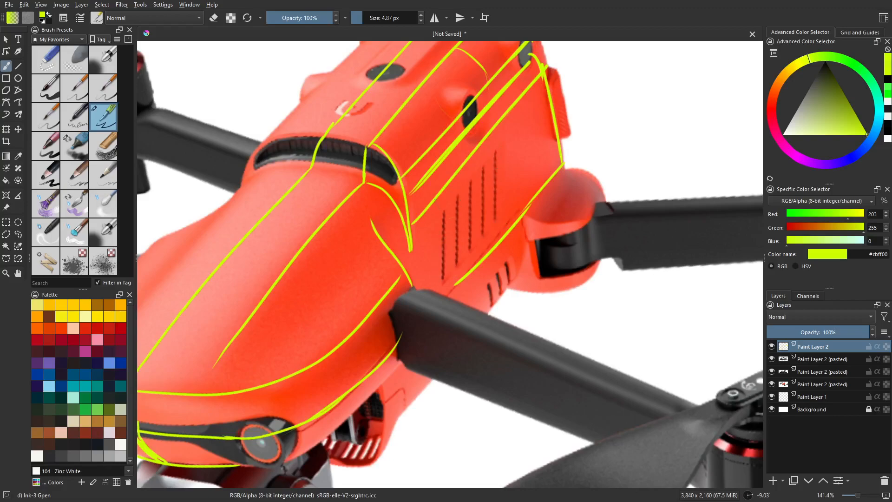
Step: Trace four nearly vertical cross-section curves down the vented side panel, spaced from the front shell to the rear end
drag(469, 162, 473, 267)
drag(495, 127, 506, 231)
drag(516, 197, 513, 193)
mouse_move(519, 103)
mouse_down()
mouse_move(535, 172)
mouse_move(532, 265)
mouse_up()
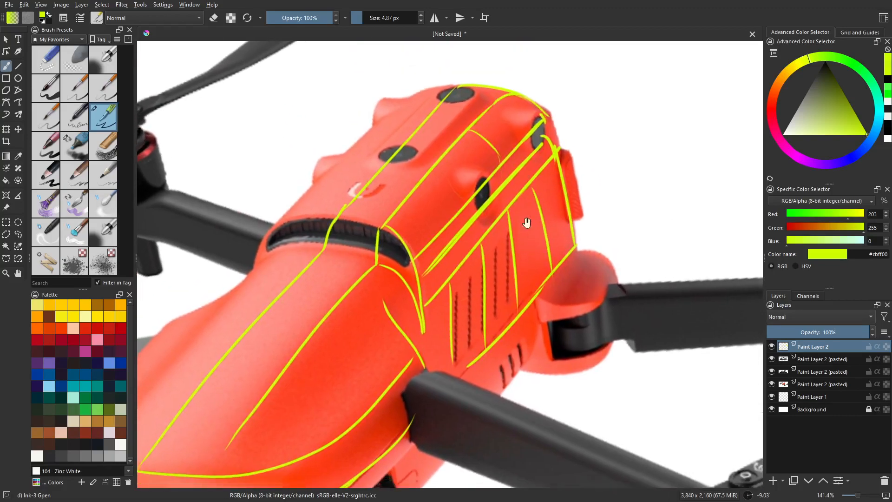
drag(484, 223, 498, 247)
drag(494, 207, 479, 124)
Step: Trace curves around the far front motor's upper ring, the red collar's notched inner edge and the collar's lower edge
scroll(407, 187, down, 3)
middle_drag(429, 318, 518, 362)
scroll(370, 190, up, 4)
middle_drag(370, 189, 344, 231)
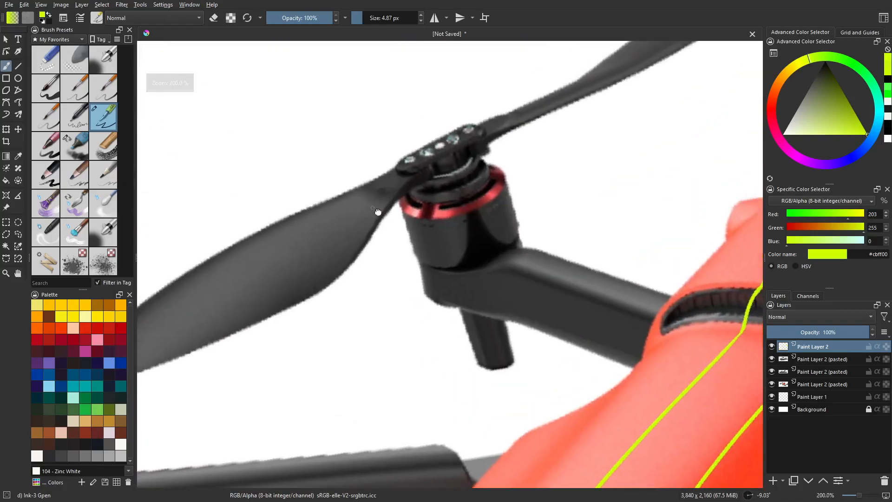
middle_drag(465, 180, 450, 226)
scroll(451, 226, up, 1)
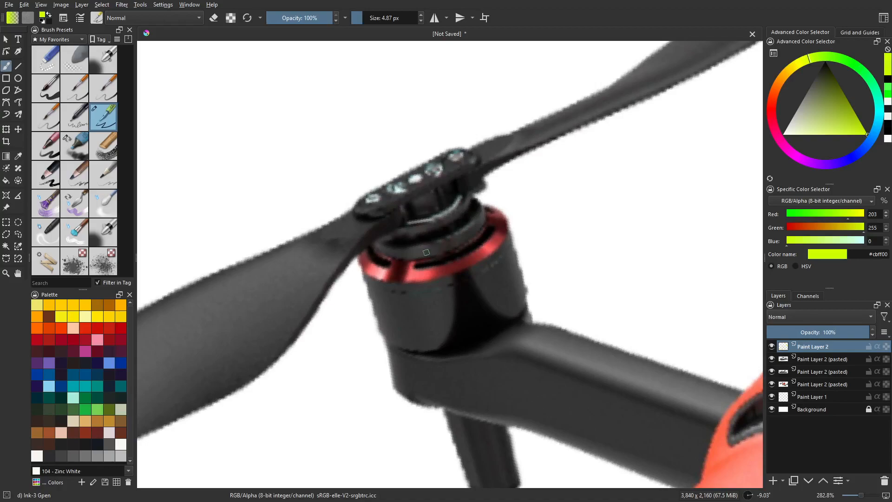
drag(415, 248, 481, 215)
drag(424, 282, 499, 253)
drag(418, 261, 488, 229)
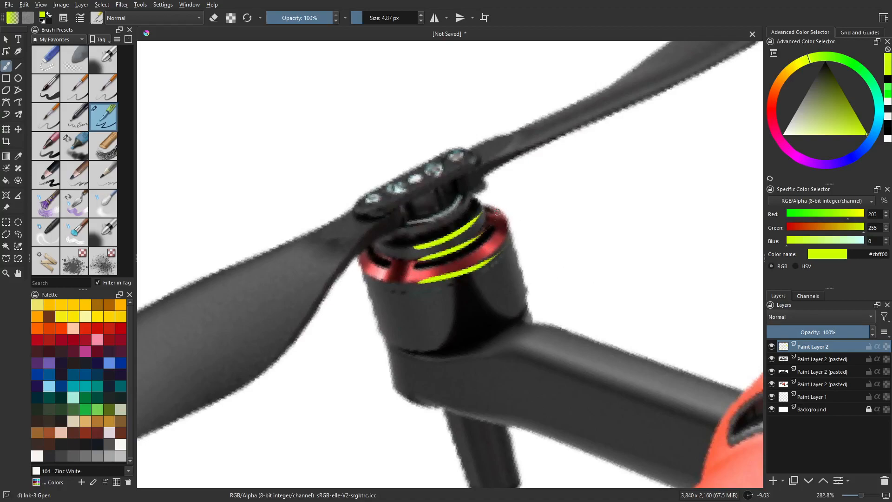
key(ctrl+z)
key(ctrl+z)
mouse_move(442, 255)
mouse_down()
mouse_move(451, 254)
mouse_move(387, 263)
mouse_move(481, 228)
mouse_up()
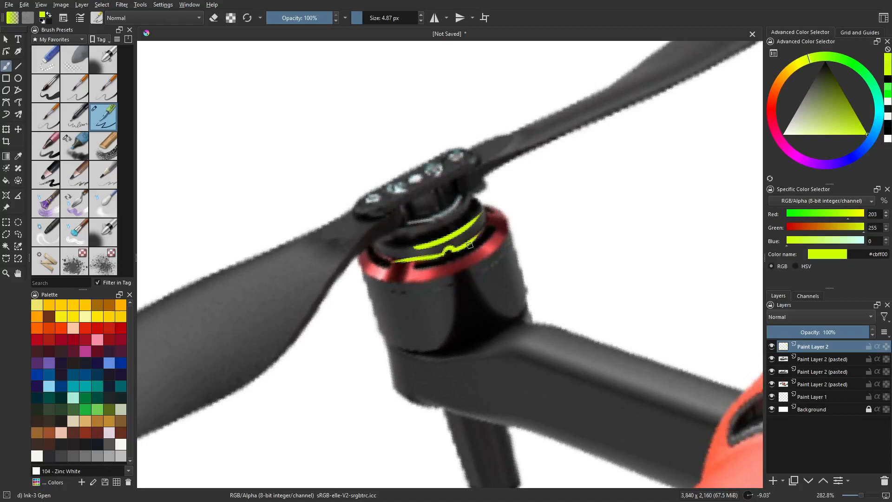
drag(404, 285, 501, 236)
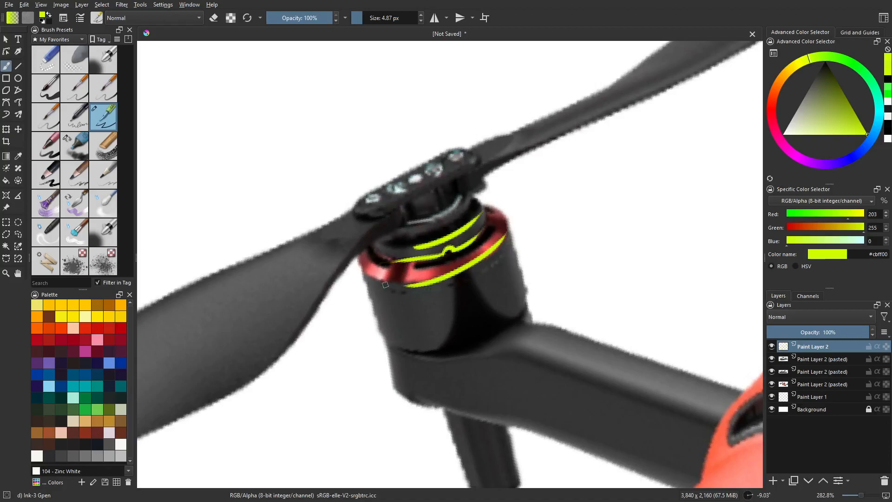
Step: Trace both long edges of the arm's flat side face and a line across it at the bend below the motor
mouse_move(445, 279)
shift+middle_down()
mouse_move(503, 261)
mouse_move(474, 398)
mouse_move(401, 214)
shift+middle_up()
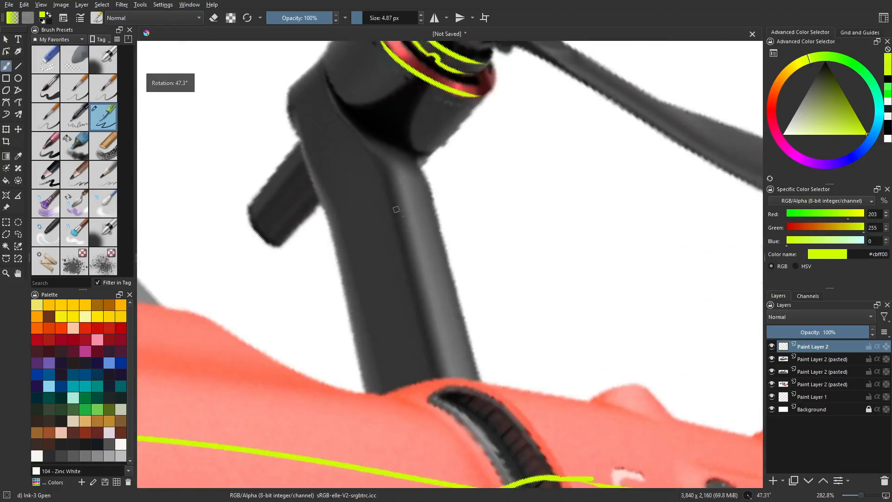
drag(390, 171, 448, 371)
middle_drag(398, 299, 454, 333)
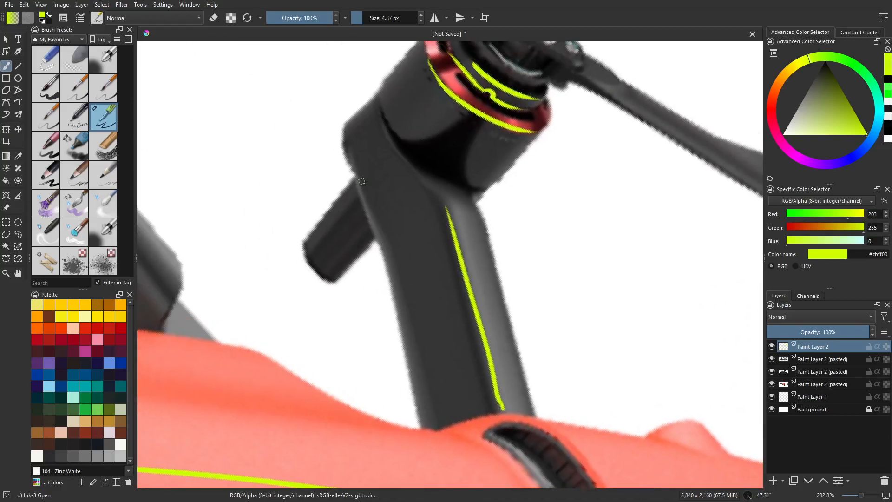
drag(379, 227, 428, 425)
drag(394, 228, 444, 201)
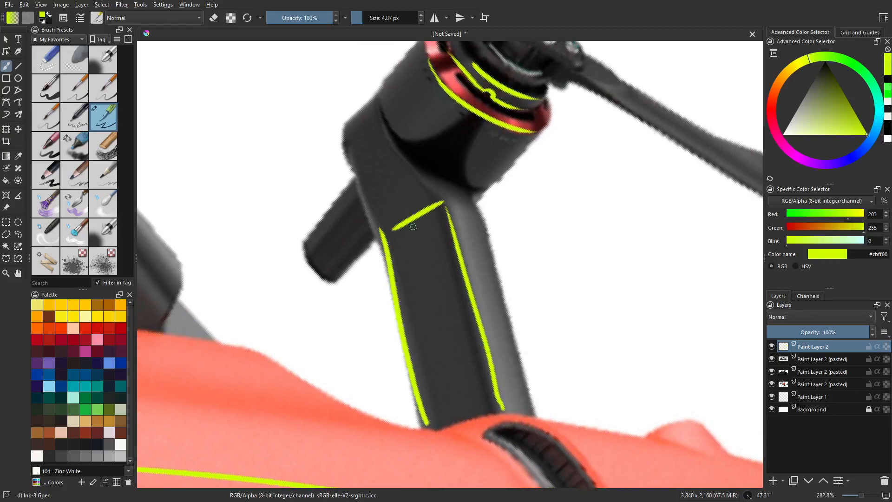
Step: Trace the upper and lower edges of the arm's curved end beneath the motor
middle_drag(408, 198, 425, 223)
drag(453, 223, 390, 123)
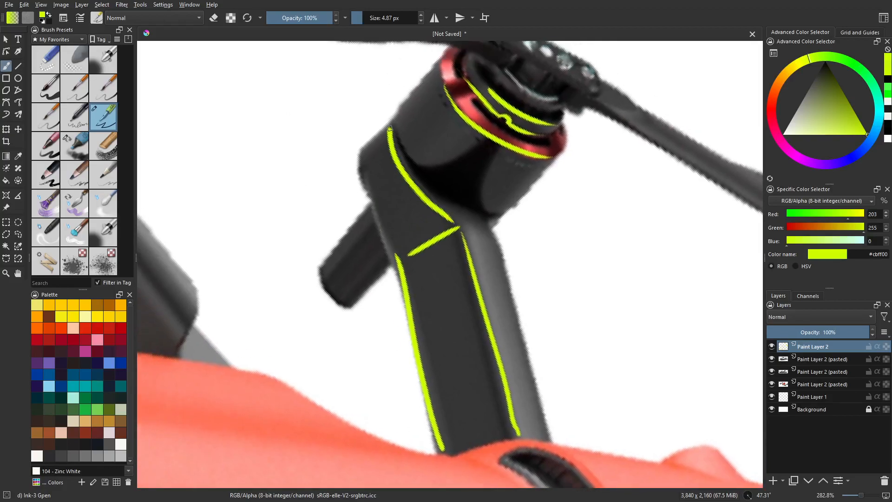
mouse_move(398, 253)
mouse_down()
mouse_move(362, 182)
mouse_move(367, 141)
mouse_up()
Step: Draw two cross-section strokes across the arm's curved end beneath the motor
shift+middle_drag(342, 174, 385, 258)
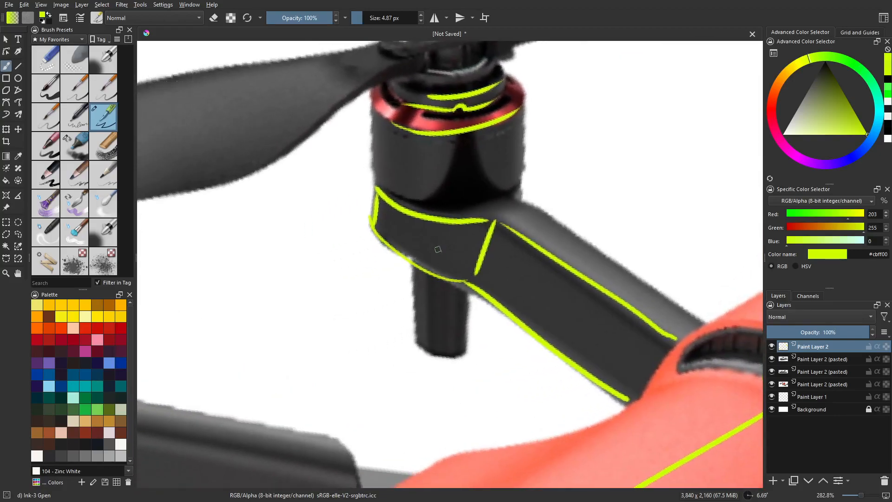
drag(390, 210, 385, 243)
key(ctrl+z)
drag(403, 213, 394, 248)
key(ctrl+z)
drag(391, 208, 383, 241)
drag(435, 222, 427, 270)
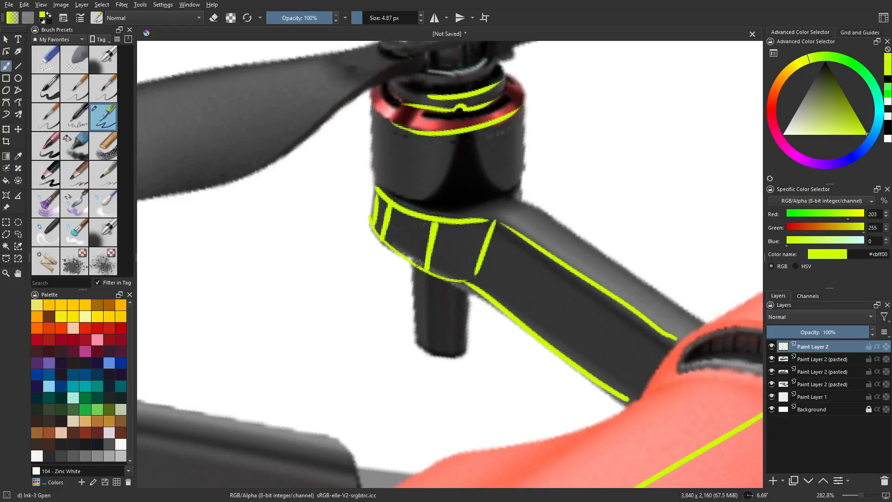
Step: Go to the jet ski reference image and trace the upper edge of the dark crease along its white hood
middle_drag(479, 218, 455, 279)
scroll(525, 243, down, 5)
middle_drag(548, 61, 502, 184)
scroll(515, 186, up, 3)
middle_drag(498, 245, 302, 170)
middle_drag(636, 235, 310, 149)
middle_drag(615, 162, 448, 292)
scroll(402, 239, up, 2)
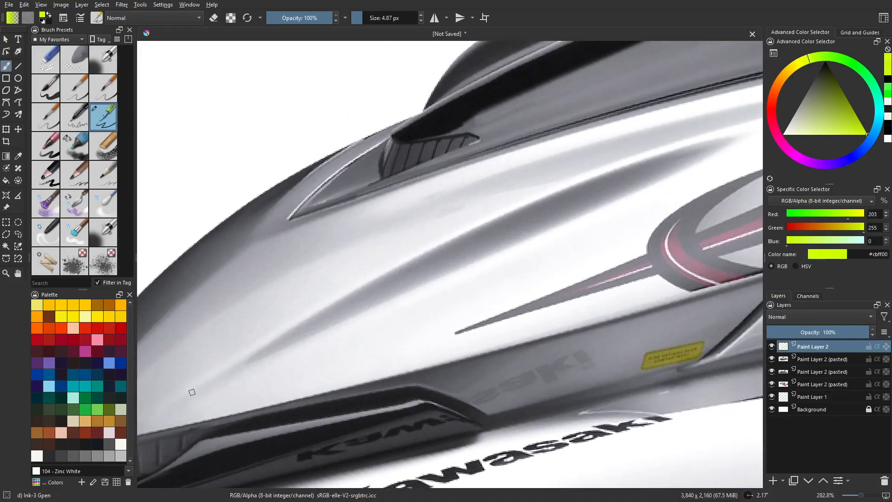
drag(199, 384, 669, 129)
key(ctrl+z)
drag(216, 371, 675, 139)
key(ctrl+z)
drag(210, 382, 728, 135)
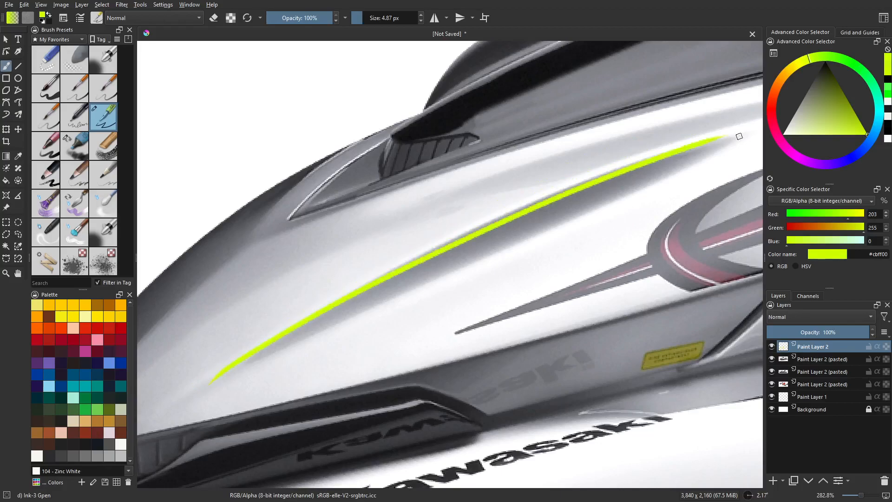
Step: Trace the lower edge of the hood's dark crease and add small marks where the crease fades out toward the nose
drag(237, 369, 702, 142)
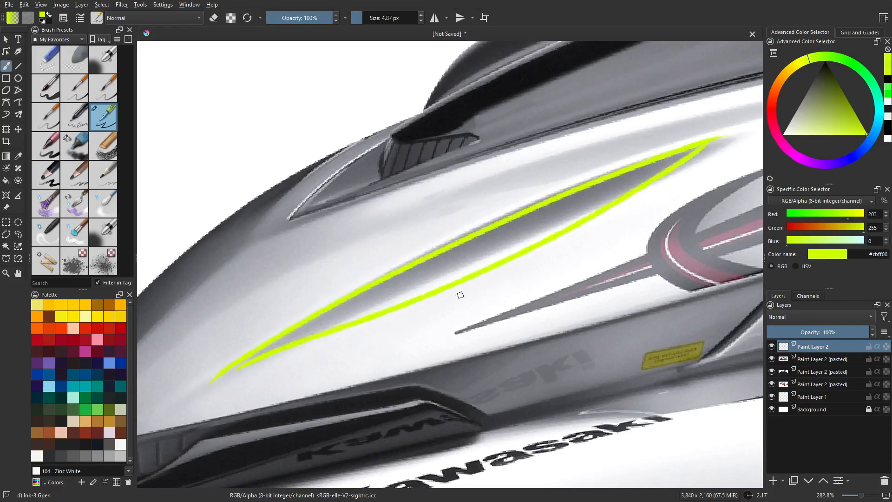
key(ctrl+z)
drag(255, 362, 711, 140)
middle_drag(501, 249, 503, 259)
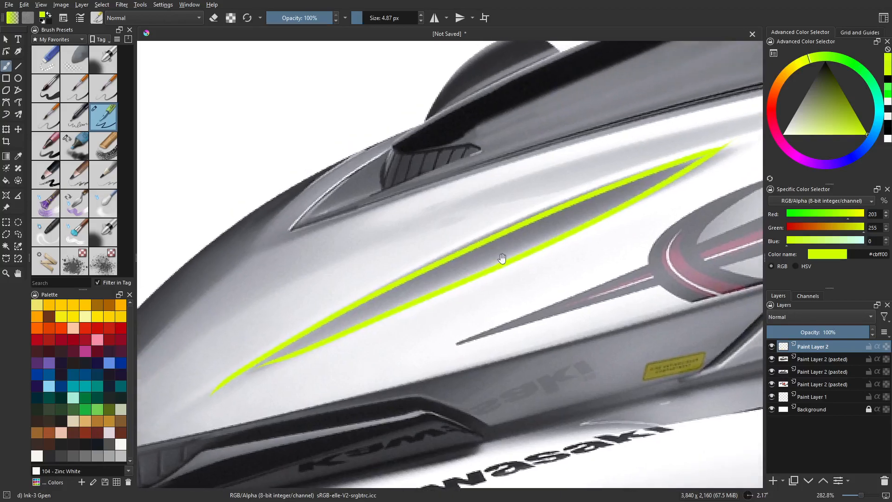
drag(237, 380, 267, 366)
middle_drag(224, 370, 433, 274)
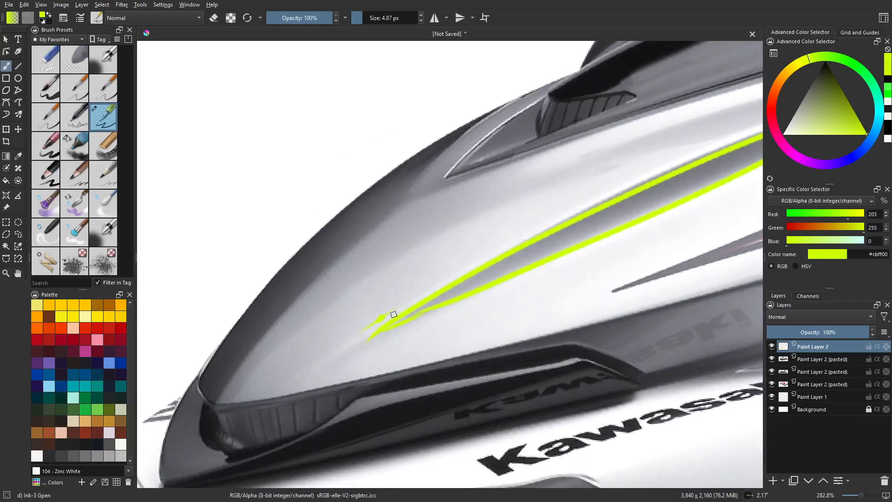
middle_drag(291, 355, 283, 367)
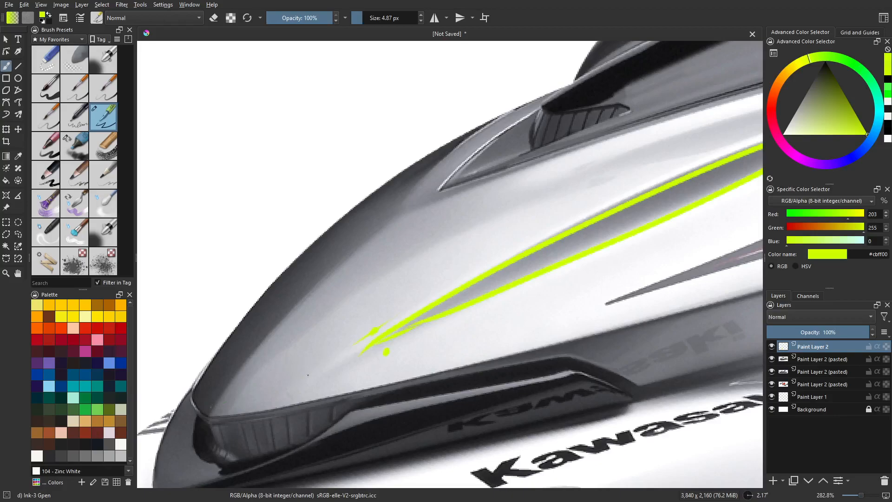
Step: Trace curves along the jet ski hood's dark outer edge, rising from the nose tip
mouse_move(397, 301)
middle_down()
mouse_move(354, 315)
mouse_move(367, 313)
middle_up()
drag(221, 393, 379, 264)
key(ctrl+z)
drag(217, 402, 461, 227)
key(ctrl+z)
drag(216, 403, 525, 199)
drag(197, 407, 394, 207)
Step: Go to the jet ski's side mirror and try short curved cross-section strokes across its dark face
middle_drag(488, 263, 330, 368)
middle_drag(453, 298, 412, 293)
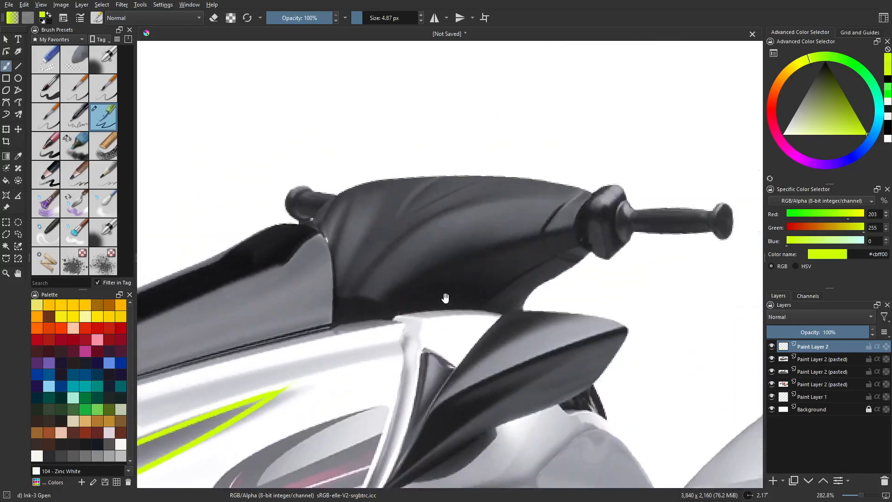
scroll(512, 184, up, 3)
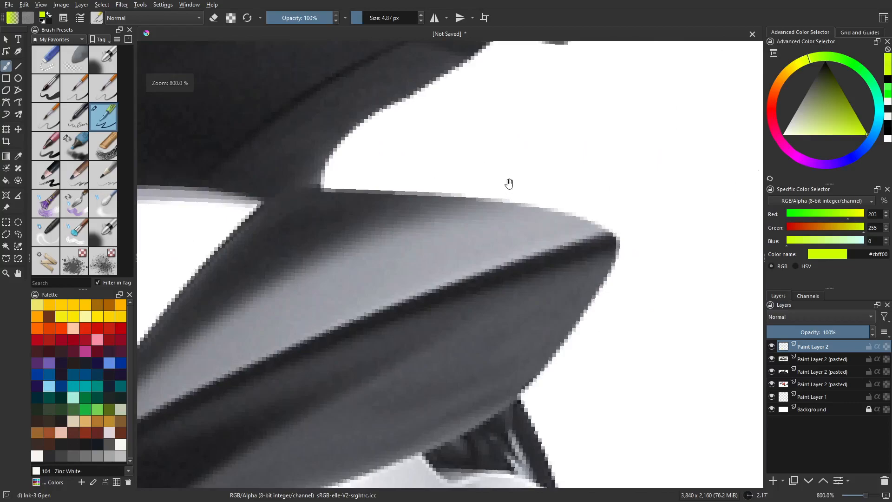
middle_drag(370, 374, 594, 176)
scroll(663, 105, down, 1)
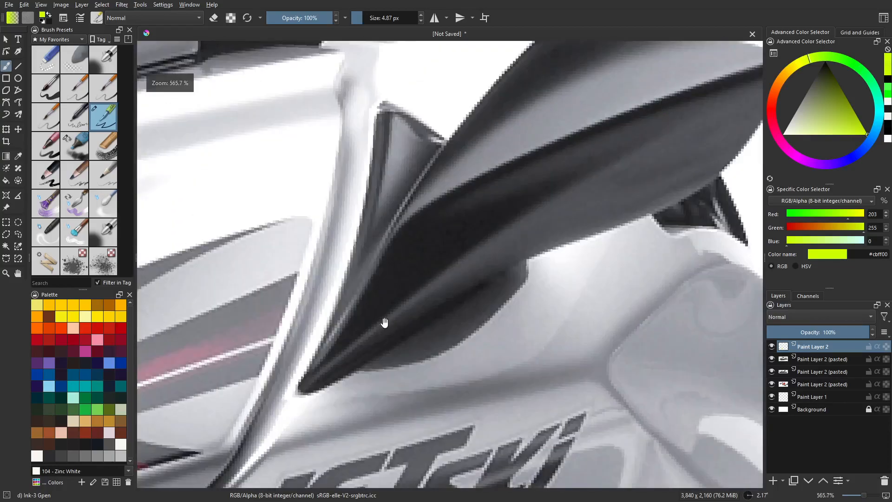
middle_drag(386, 318, 379, 300)
drag(411, 197, 434, 253)
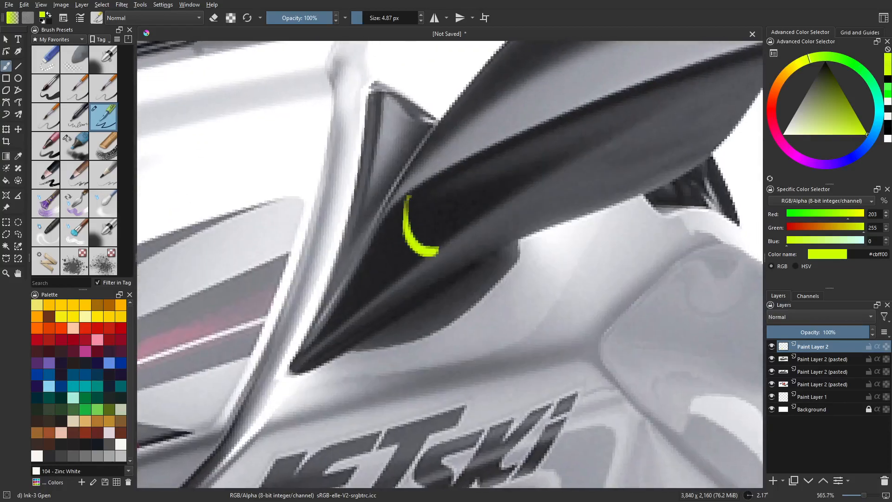
key(ctrl+z)
drag(503, 193, 487, 145)
key(ctrl+z)
drag(495, 197, 487, 147)
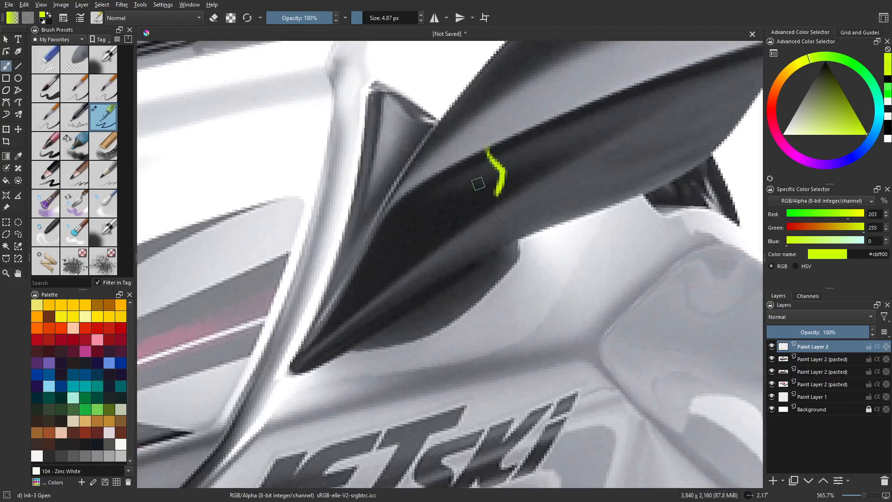
middle_drag(478, 179, 400, 244)
key(ctrl+z)
Step: Trace the mirror's lower crease from its pointed base and the upper ridge line out to its outer end
mouse_move(216, 435)
mouse_down()
mouse_move(558, 180)
mouse_move(613, 151)
mouse_move(273, 388)
mouse_move(606, 161)
mouse_up()
key(ctrl+z)
middle_drag(311, 314, 313, 333)
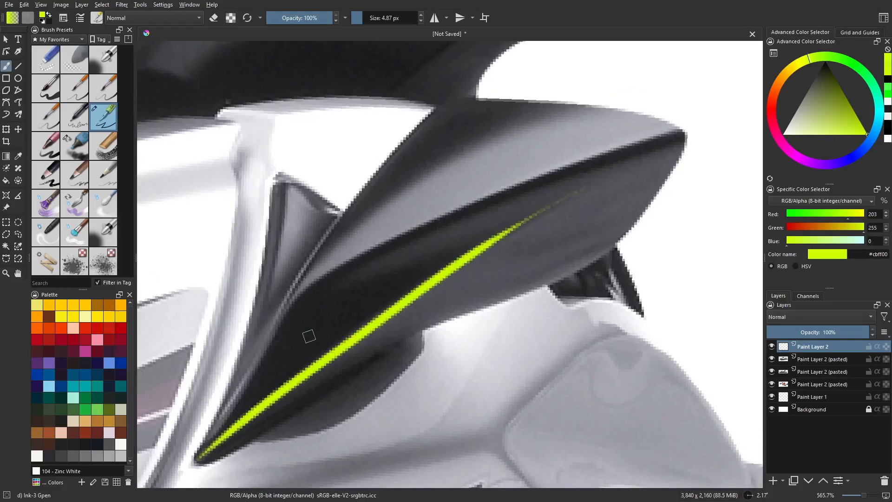
mouse_move(204, 452)
mouse_down()
mouse_move(312, 299)
mouse_move(633, 141)
mouse_up()
key(ctrl+z)
mouse_move(200, 448)
mouse_down()
mouse_move(344, 260)
mouse_move(706, 117)
mouse_up()
Step: Add a short stroke on the mirror's dark face, running between the ridge line and the lower crease
drag(320, 299, 526, 214)
middle_drag(479, 277, 410, 279)
drag(253, 296, 458, 235)
key(ctrl+z)
middle_drag(308, 346, 309, 342)
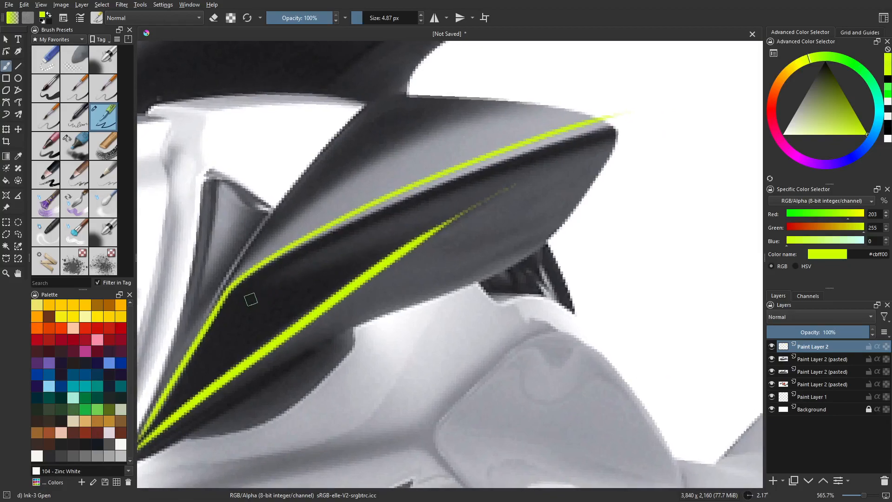
drag(251, 297, 434, 233)
mouse_move(329, 339)
middle_down()
mouse_move(306, 348)
mouse_move(380, 313)
middle_up()
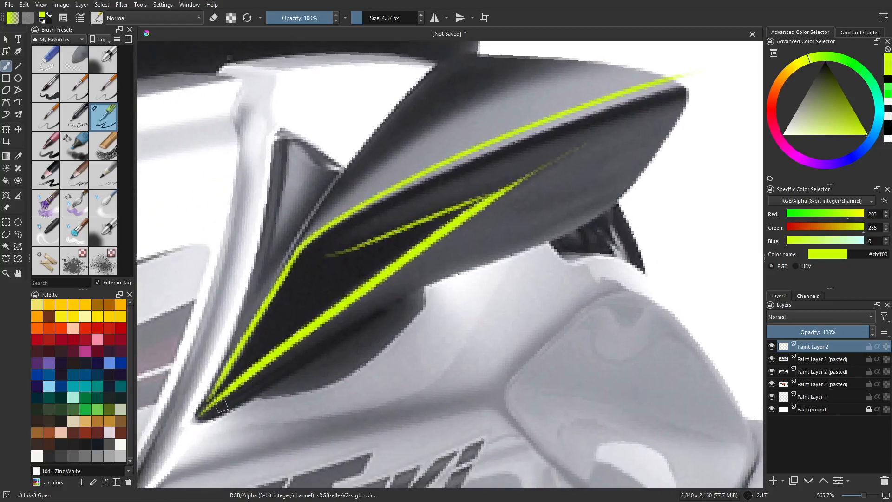
Step: Outline the mirror by tracing its lower edge, rounded outer end and upper silhouette
drag(206, 415, 449, 277)
key(ctrl+z)
mouse_move(206, 415)
mouse_down()
mouse_move(425, 282)
mouse_move(630, 189)
mouse_move(673, 98)
mouse_move(660, 144)
mouse_up()
middle_drag(465, 200, 457, 247)
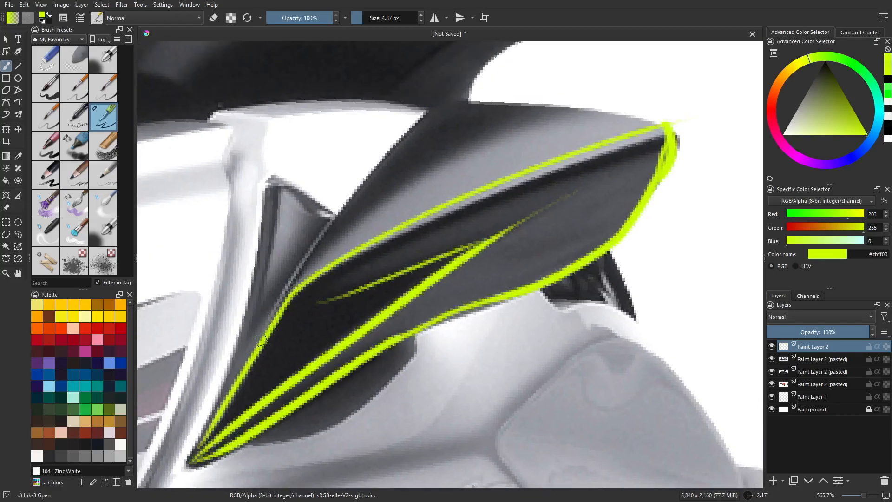
mouse_move(205, 435)
mouse_down()
mouse_move(300, 270)
mouse_move(453, 98)
mouse_move(683, 139)
mouse_up()
mouse_move(519, 201)
middle_down()
mouse_move(538, 255)
mouse_move(569, 231)
middle_up()
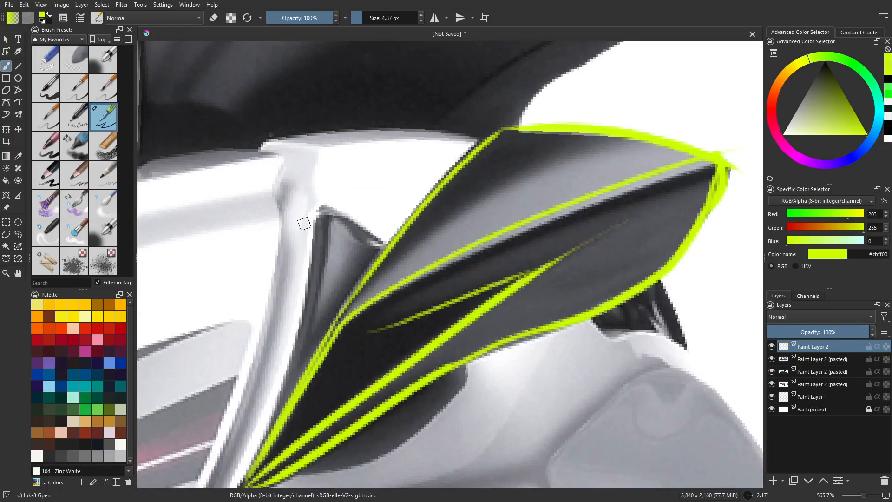
Step: Return to the jet ski hood and draw a cross-section line running down across its dark crease
scroll(496, 184, down, 4)
middle_drag(443, 201, 477, 235)
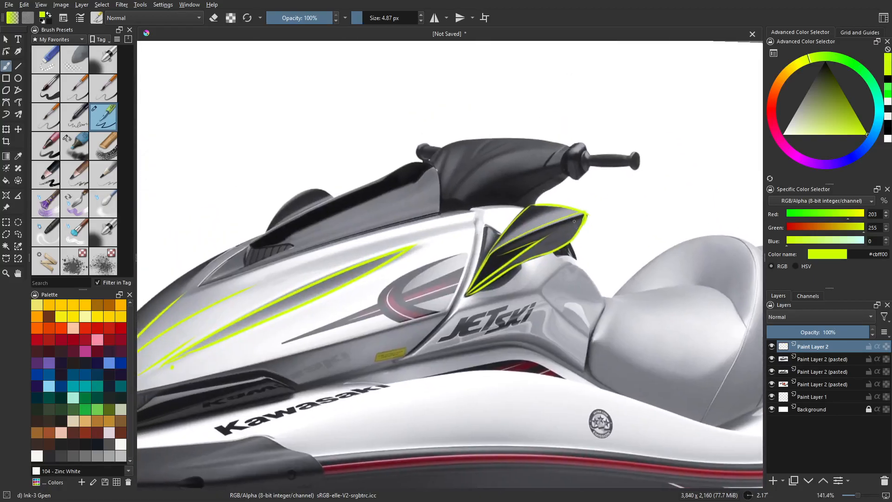
mouse_move(409, 284)
middle_down()
mouse_move(554, 231)
mouse_move(569, 202)
middle_up()
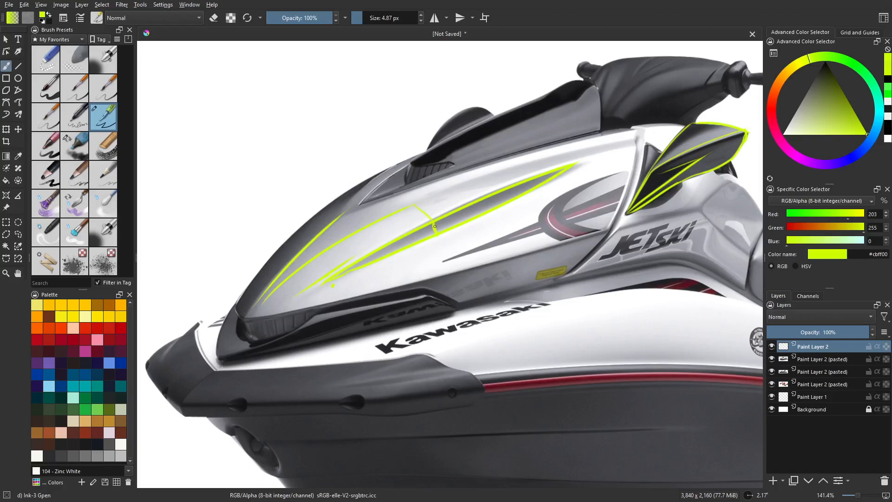
key(ctrl+z)
mouse_move(414, 204)
mouse_down()
mouse_move(457, 263)
mouse_move(423, 217)
mouse_up()
scroll(514, 132, up, 2)
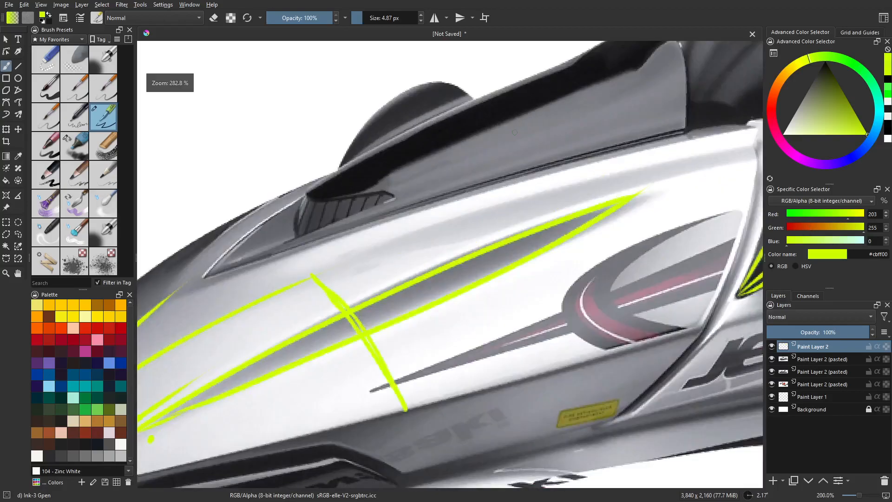
Step: Erase the hood's cross-section line inside the dark crease and redraw that piece connecting the crease's two edges
drag(514, 132, 644, 67)
key(e)
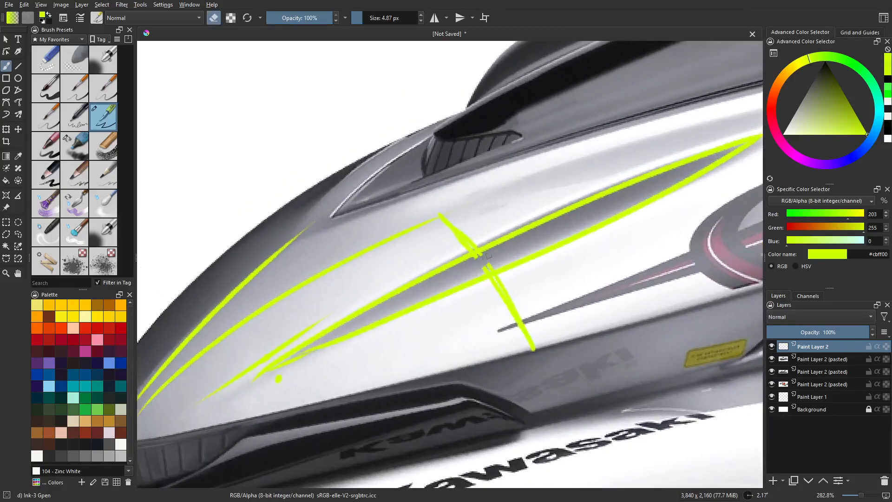
mouse_move(478, 261)
mouse_down()
mouse_move(492, 266)
mouse_move(491, 275)
mouse_up()
key(e)
key(ctrl+z)
drag(505, 268, 486, 306)
drag(440, 308, 531, 245)
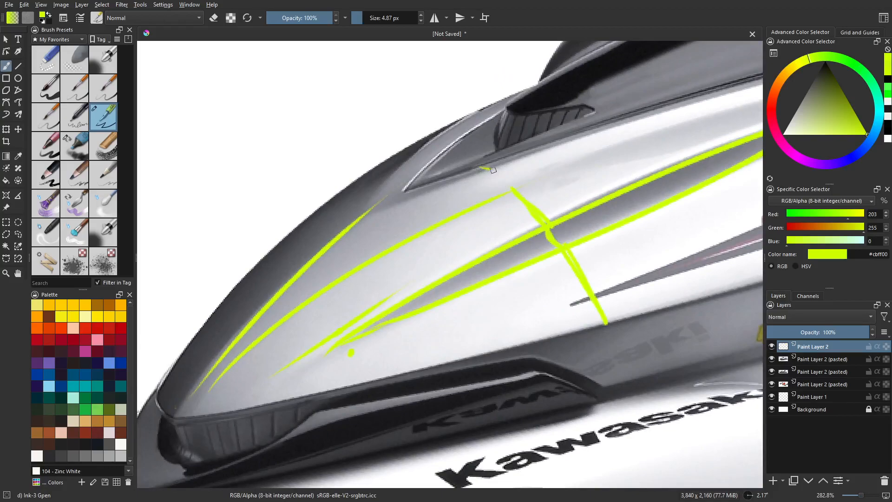
Step: Trace from the hood's outer curve along the vent's lower edge to the cross-section line, adding short cross marks at the vent's tip
drag(375, 215, 476, 187)
key(ctrl+z)
drag(373, 216, 486, 173)
drag(405, 190, 474, 171)
drag(405, 190, 426, 222)
mouse_move(407, 178)
mouse_down()
mouse_move(358, 215)
mouse_move(414, 201)
mouse_up()
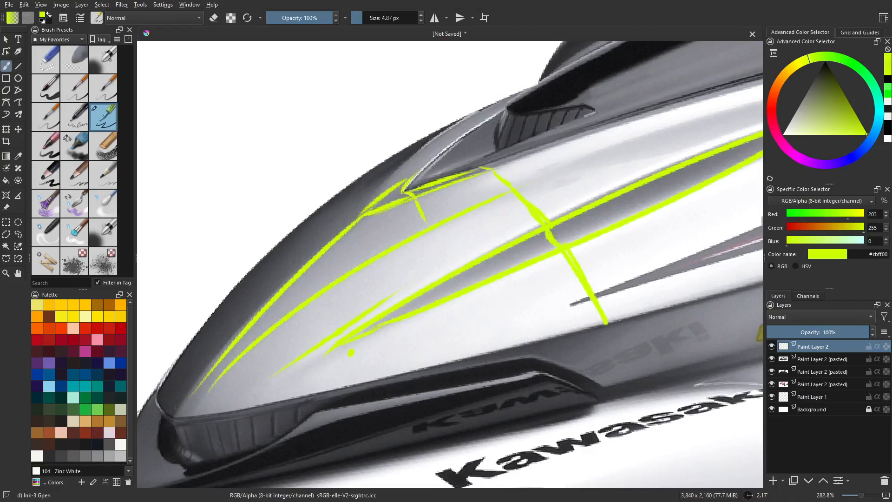
mouse_move(362, 218)
mouse_down()
mouse_move(376, 243)
mouse_move(382, 229)
mouse_move(391, 240)
mouse_up()
key(ctrl+z)
drag(416, 201, 434, 222)
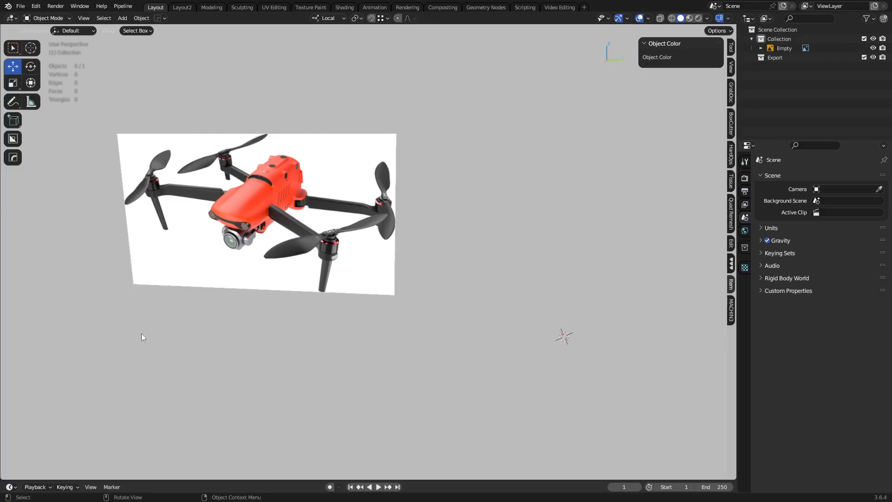
Step: Switch to Blender and look up the option for adding a reference image
scroll(389, 295, up, 4)
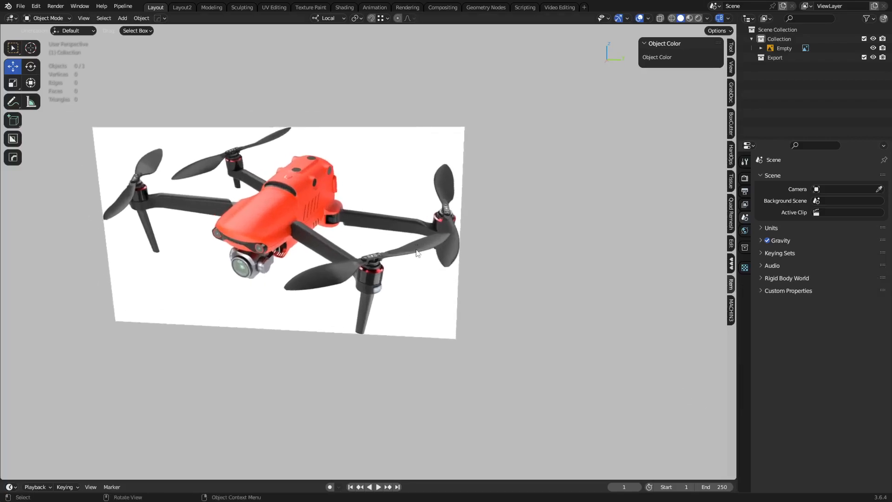
middle_drag(416, 248, 410, 249)
key(shift+a)
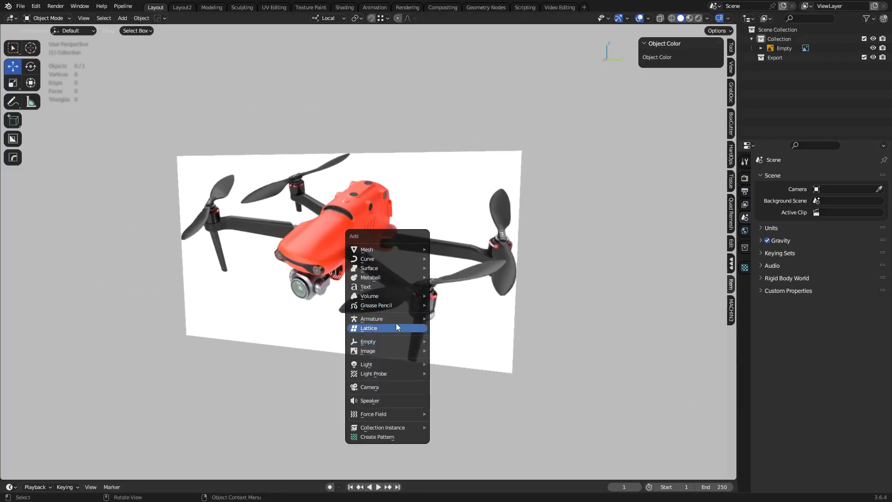
mouse_move(403, 351)
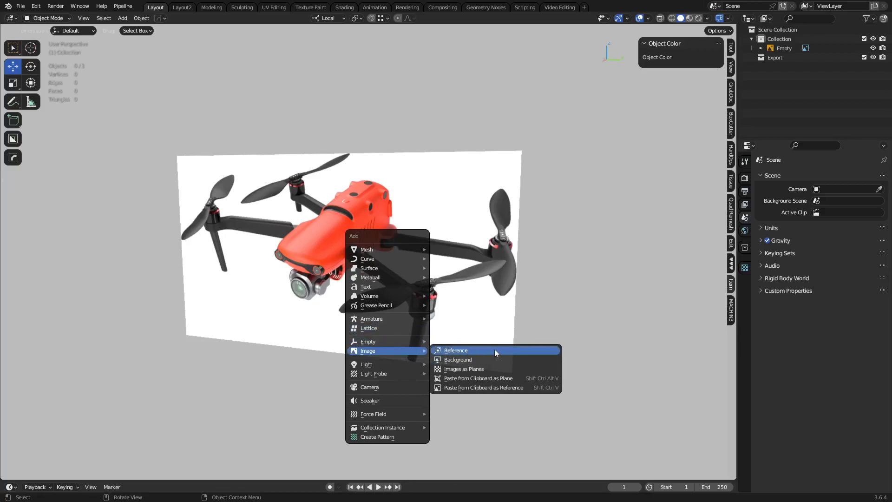
key(grave)
key(Escape)
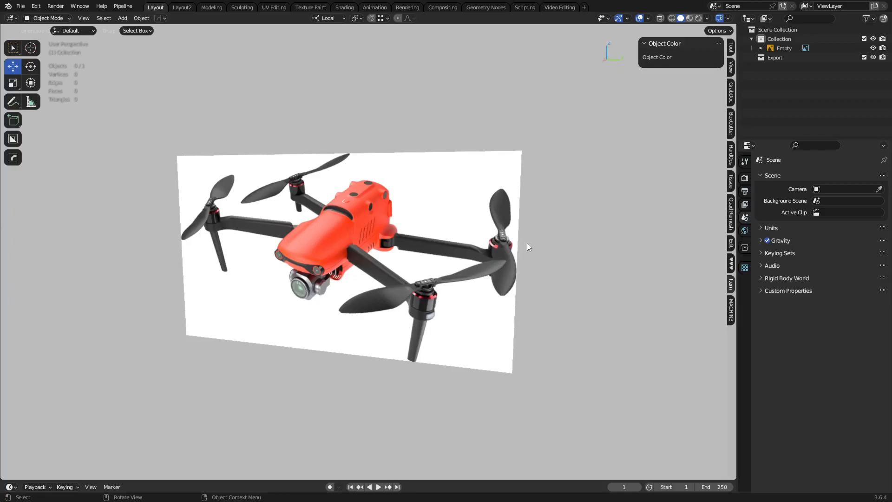
Step: Add a cube and move it in front of the drone reference image, near the view's centre
middle_drag(550, 227, 464, 297)
key(shift+a)
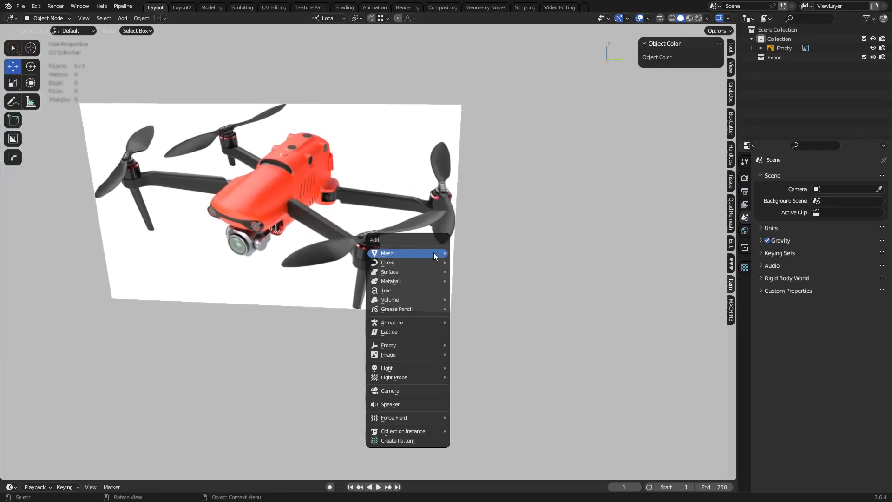
mouse_move(434, 252)
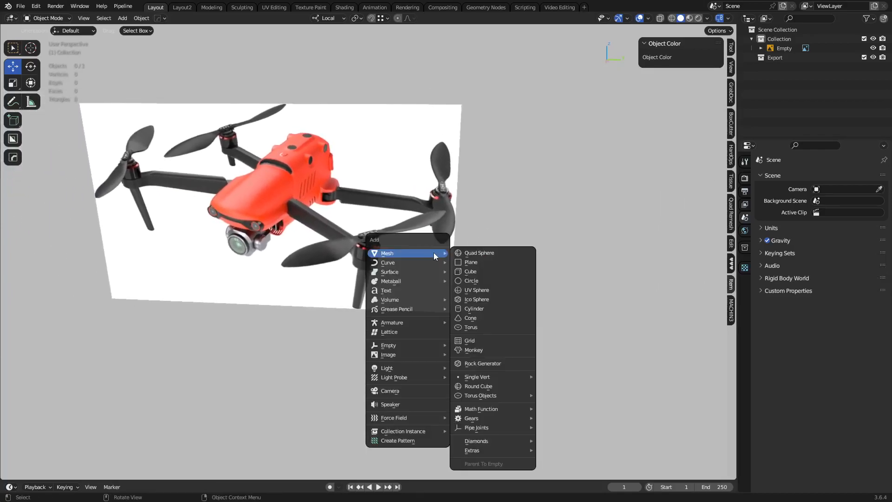
click(481, 271)
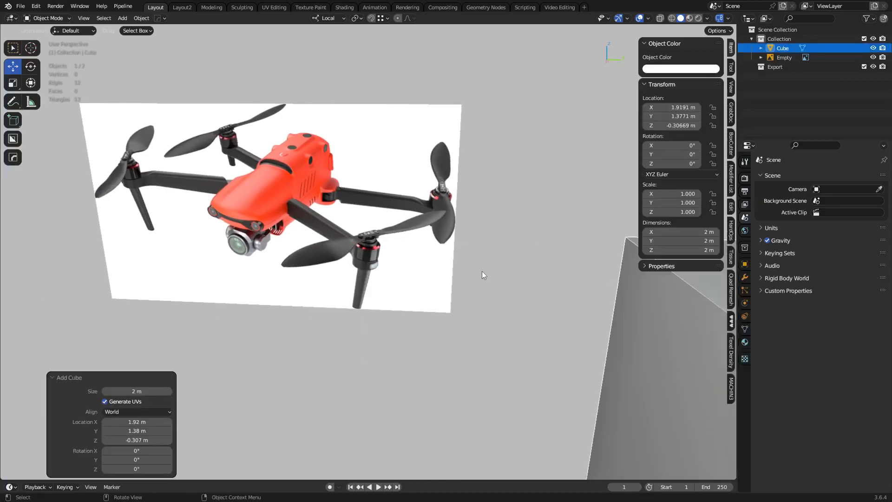
scroll(483, 271, down, 4)
scroll(497, 283, up, 1)
drag(576, 348, 461, 295)
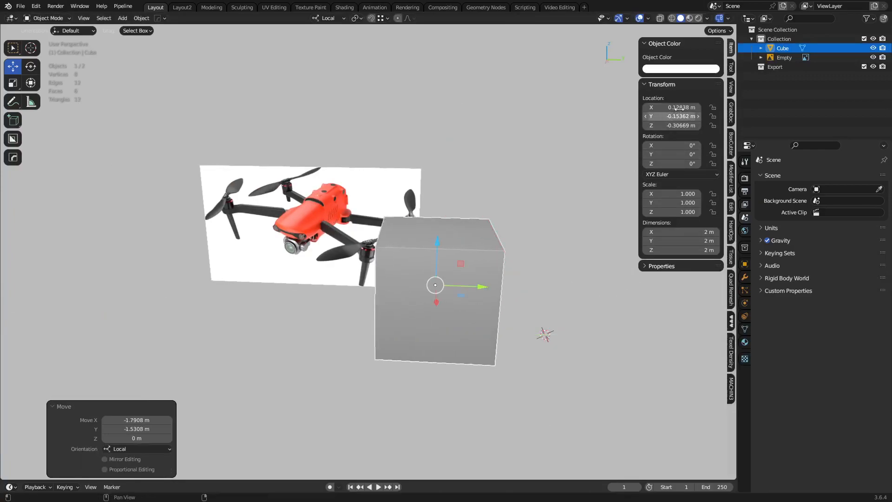
Step: Rotate the cube by about -41.2° around its local Z axis
key(r)
key(z)
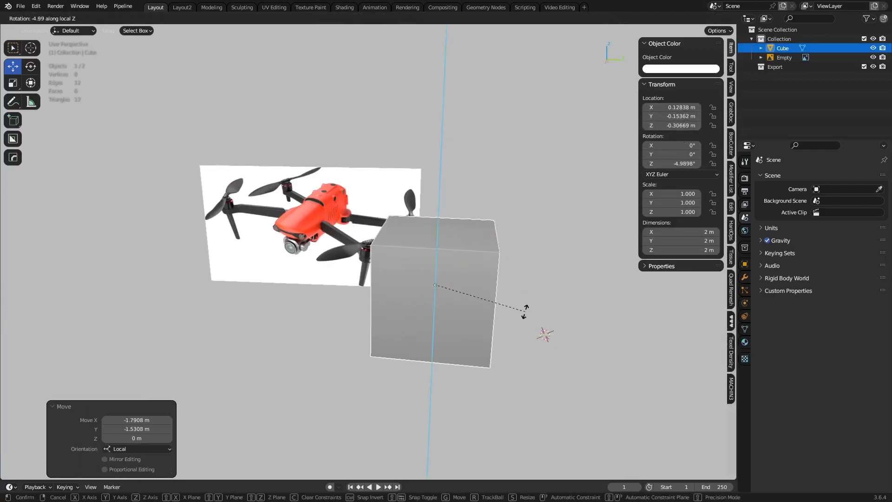
click(464, 322)
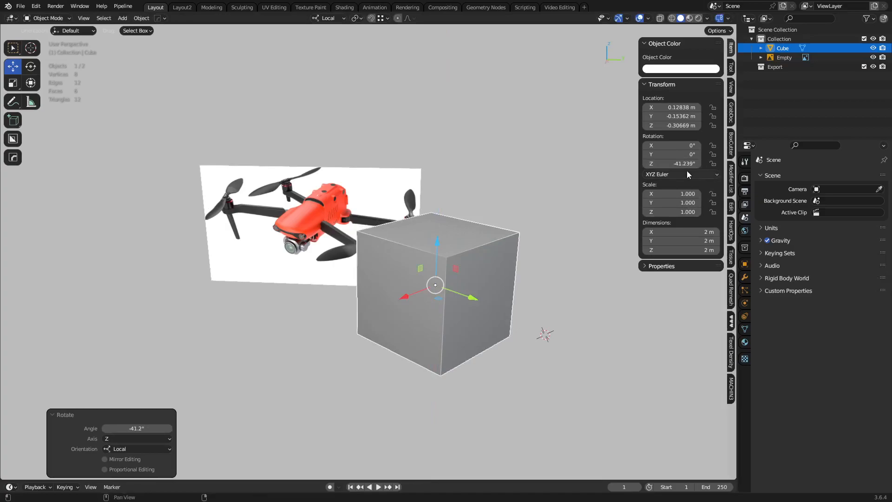
Step: Switch the transform orientation to Global to compare the cube's axes, and set it back to Local
click(328, 19)
click(327, 45)
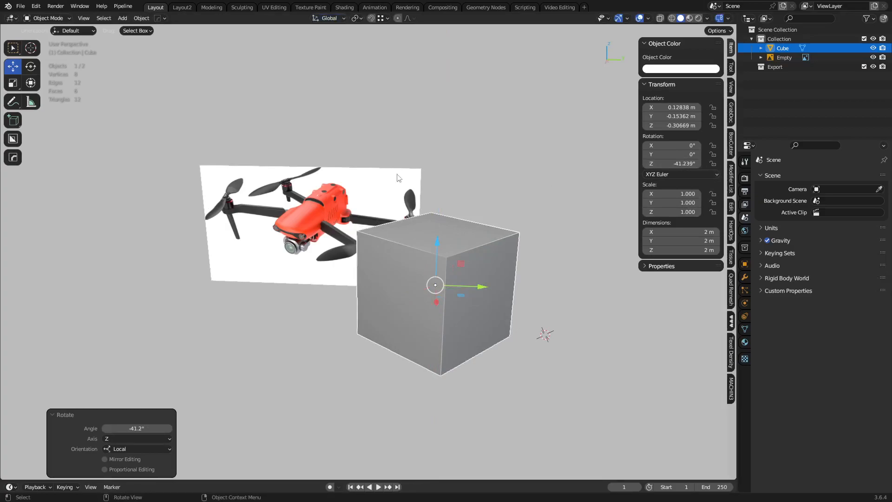
middle_drag(457, 281, 454, 255)
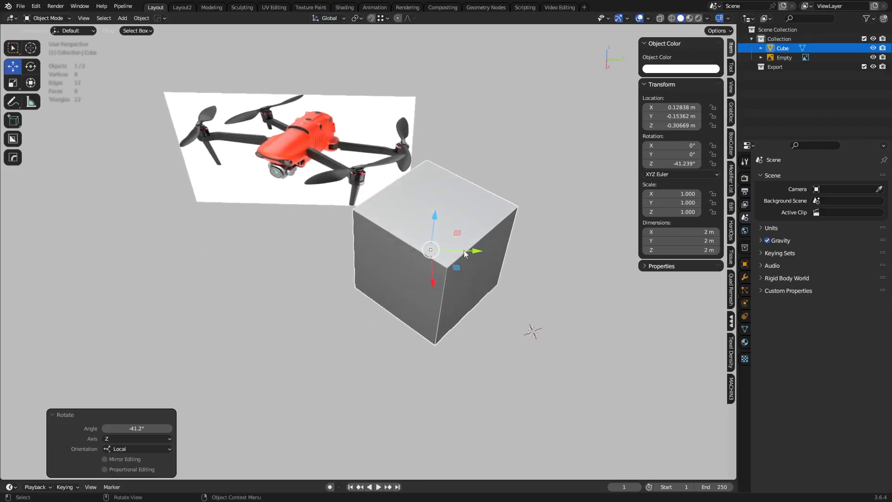
click(329, 19)
click(326, 56)
middle_drag(409, 291, 405, 236)
Step: Enter Edit Mode on the cube, merge all its vertices at the center and select the remaining vertex
key(ctrl+Tab)
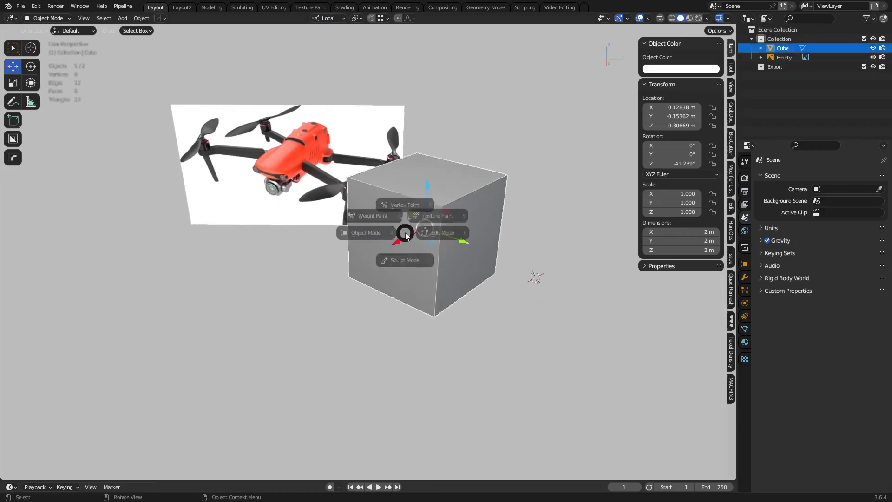
click(513, 235)
key(m)
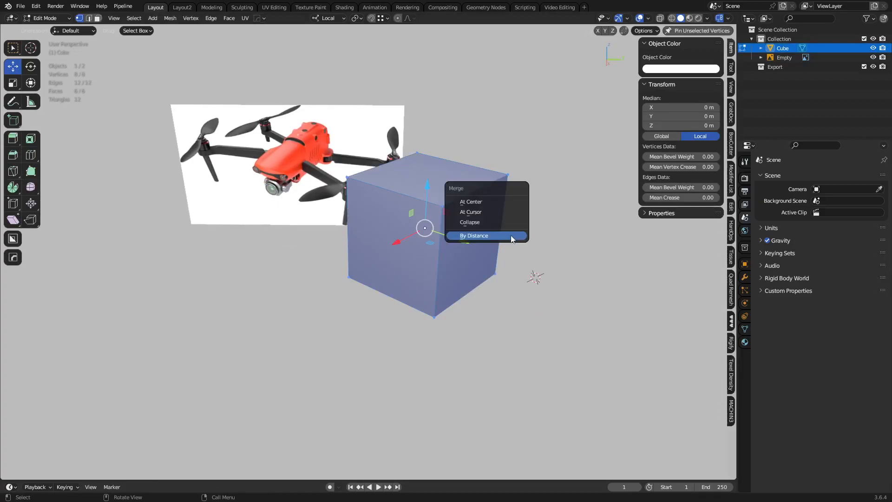
click(500, 197)
click(451, 251)
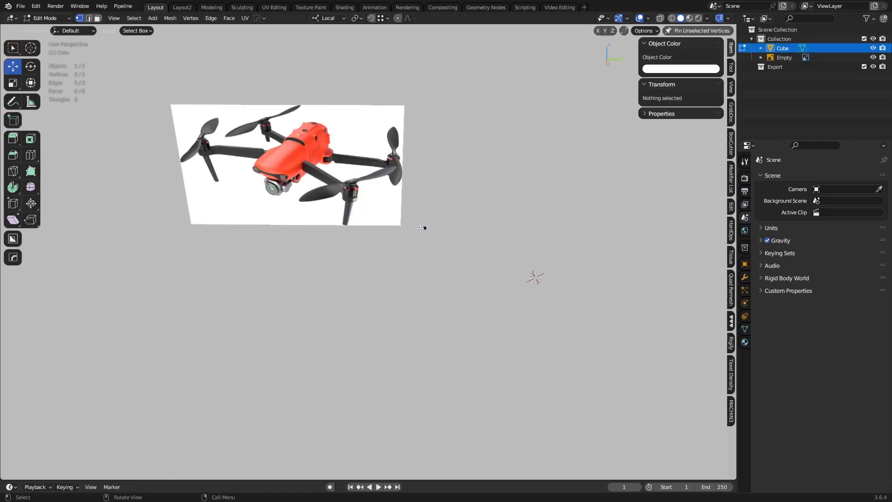
click(420, 228)
key(g)
right_click(452, 248)
Step: Extrude the vertex about 2.32 m along its local X axis to form a drone arm line
key(e)
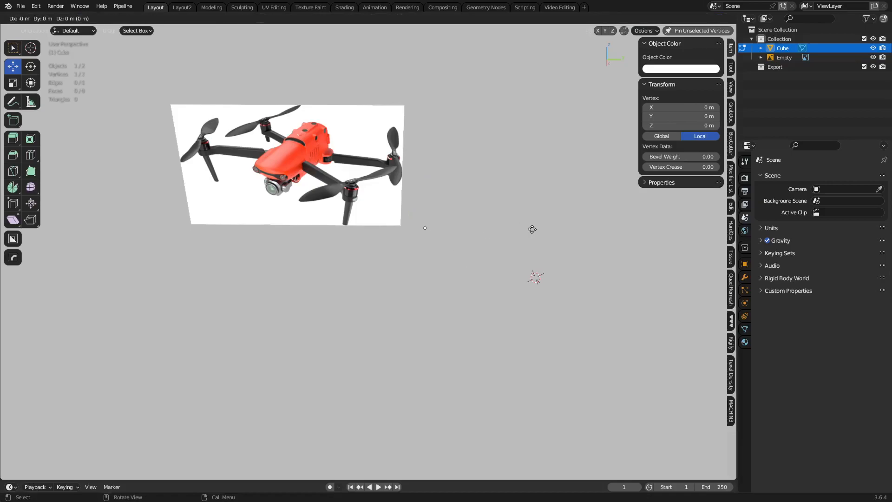
key(x)
click(444, 285)
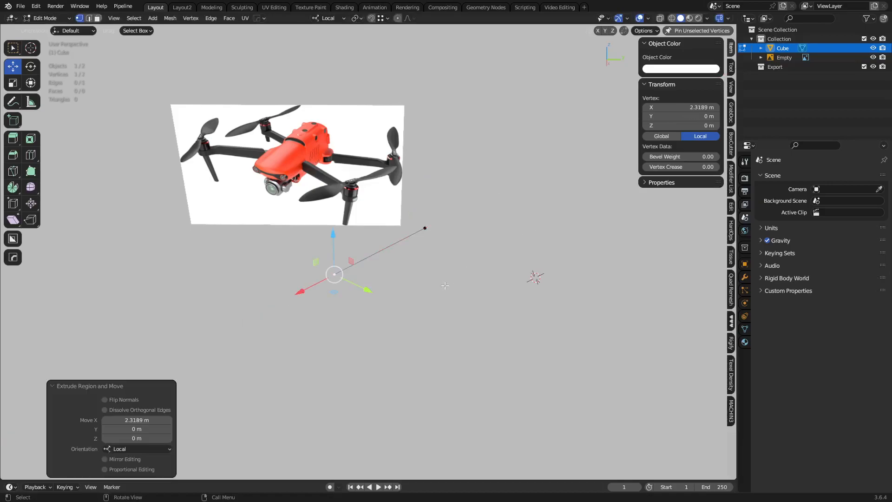
click(446, 278)
Step: Raise the vertex at the arm line's inner end along local Z so the arm slopes down outward
shift+middle_drag(446, 278, 466, 287)
scroll(520, 271, up, 2)
shift+click(439, 281)
shift+middle_drag(342, 127, 330, 105)
scroll(341, 97, up, 1)
middle_drag(524, 204, 542, 190)
click(531, 244)
key(g)
key(z)
click(533, 223)
Step: Move the arm's outer vertex along X to about 2.67 m and extrude it 0.2841 m downward along Z
click(417, 226)
drag(412, 234, 389, 239)
key(e)
key(z)
click(433, 280)
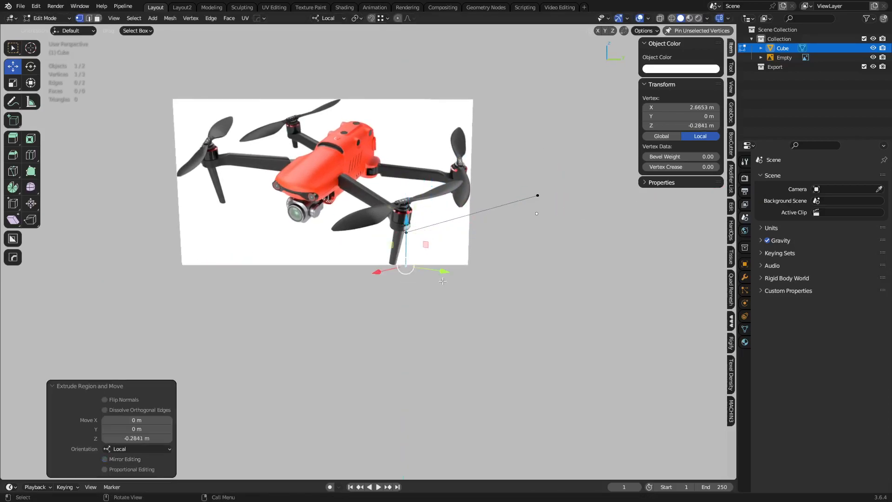
Step: Move the lowest vertex of the drone arm line outward along local X to about 3 m
key(g)
key(x)
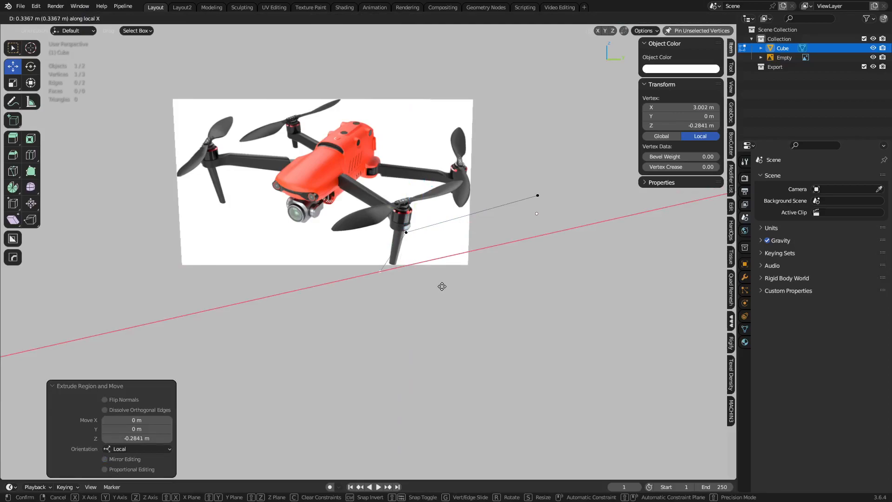
click(442, 287)
key(ctrl+z)
middle_drag(493, 239, 493, 255)
click(423, 250)
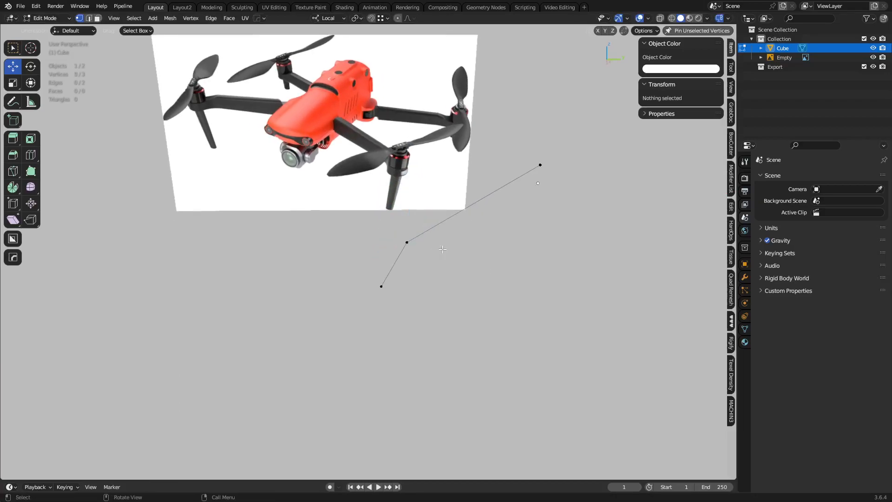
Step: Try a two-segment vertex bevel about 0.249 m wide on the arm line's bend vertex, and undo it
click(407, 242)
key(ctrl+shift+b)
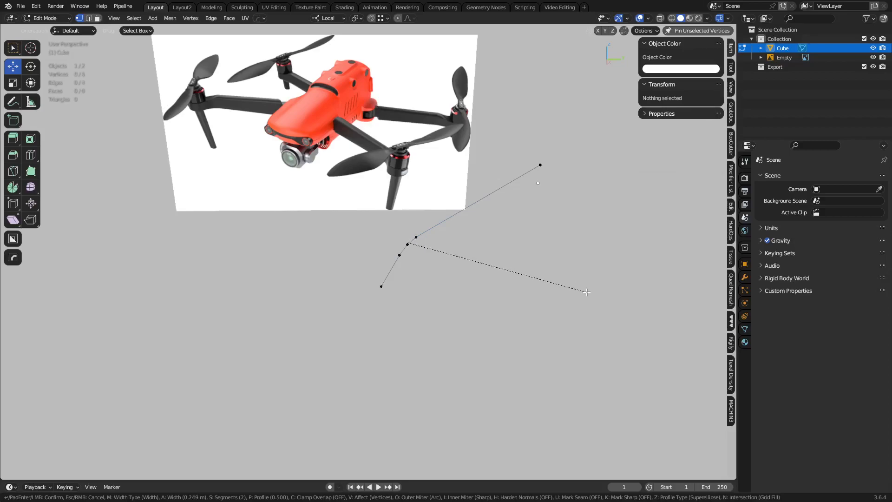
click(586, 292)
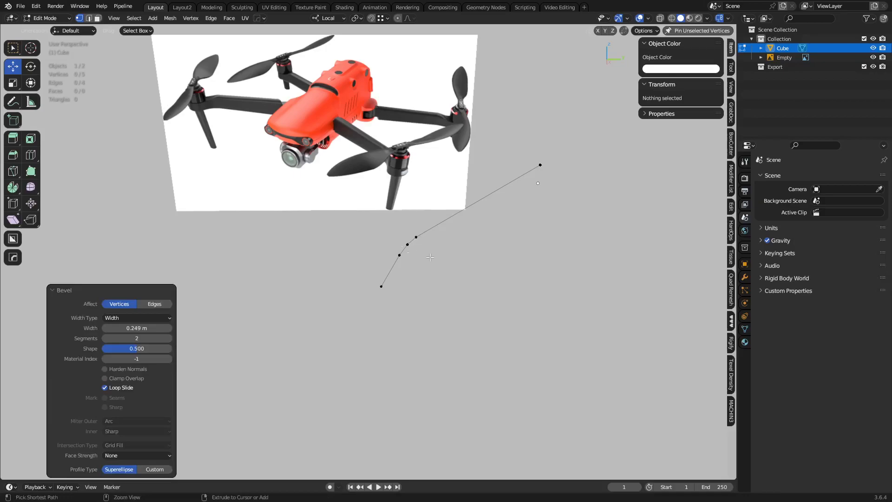
key(ctrl+z)
Step: Shift both arm line edges about 0.548 m along local Y and extrude them about 0.62 m back along Y into a strip
mouse_move(504, 264)
shift+middle_down()
mouse_move(467, 259)
mouse_move(500, 261)
shift+middle_up()
key(2)
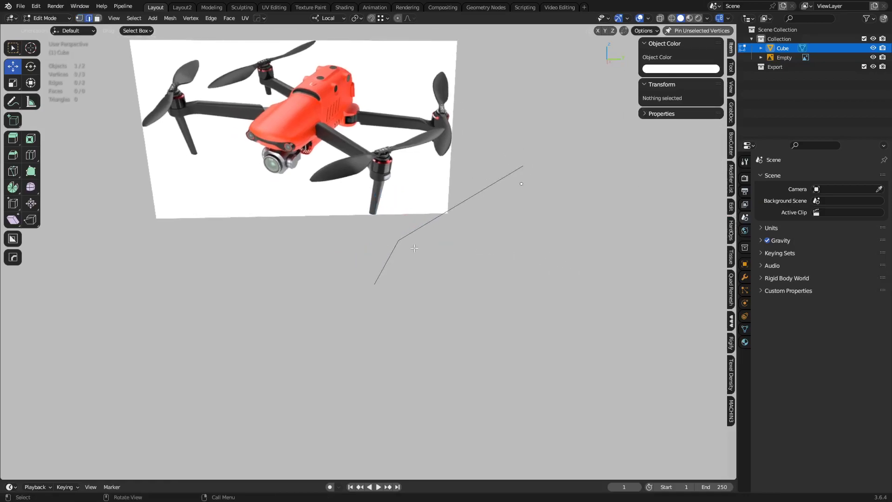
click(398, 254)
shift+click(441, 213)
drag(477, 230, 534, 251)
key(e)
key(x)
key(y)
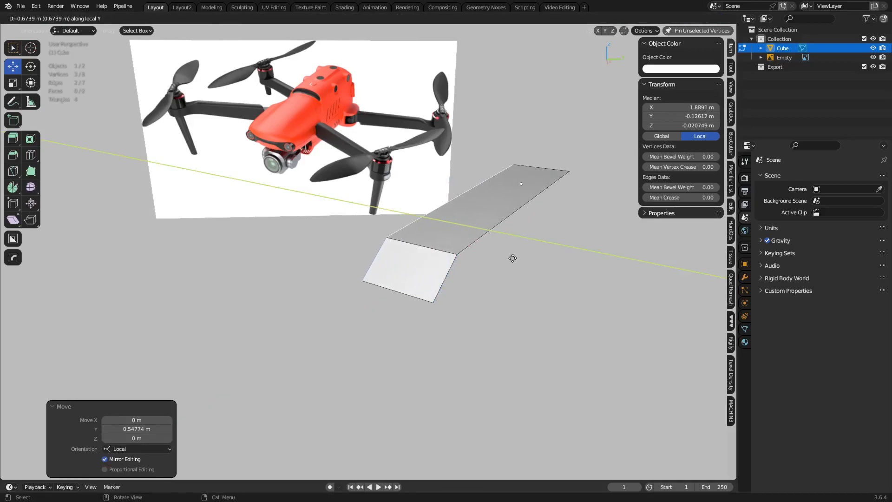
click(517, 257)
Step: Extrude the strip's inner corner vertex about 0.44 m down along Z and shift the new vertex about 0.245 m outward along Y
middle_drag(518, 257, 464, 231)
key(1)
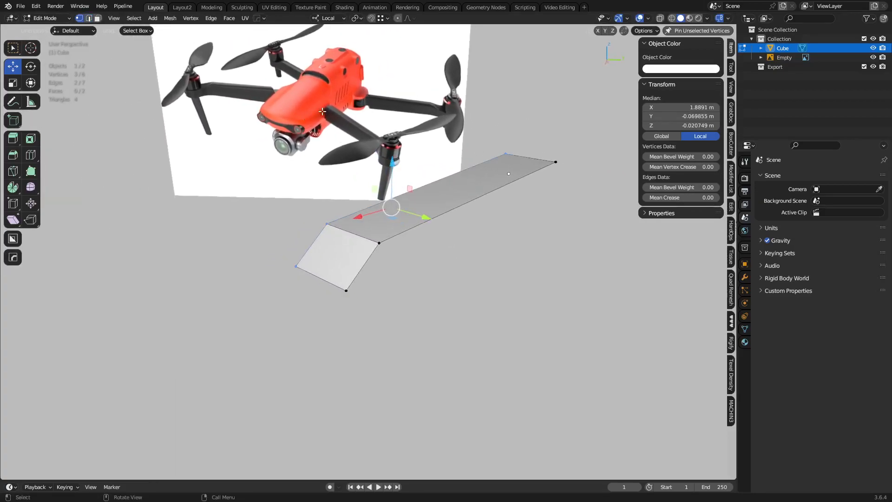
click(557, 162)
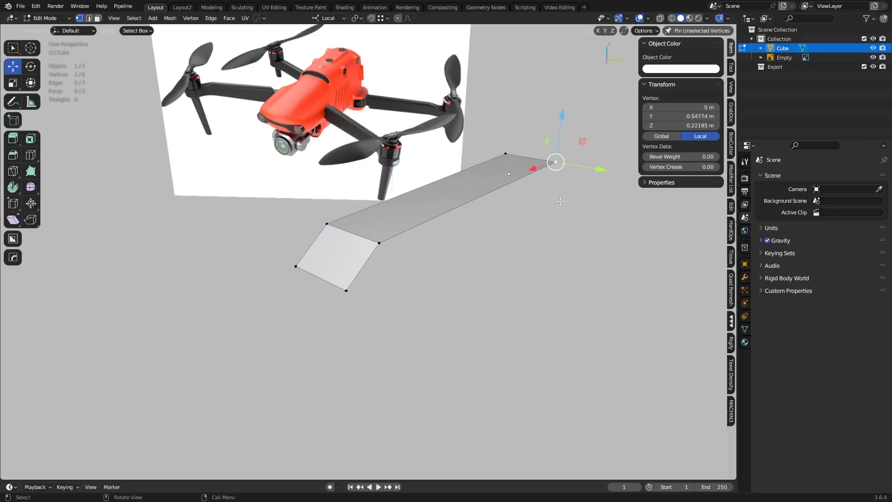
key(g)
key(z)
key(z)
click(564, 241)
drag(582, 214, 603, 222)
Step: Extrude the lowered vertex about 2.54 m along local X and join its end with an edge to the strip's nearby lower outer corner
key(e)
key(x)
key(x)
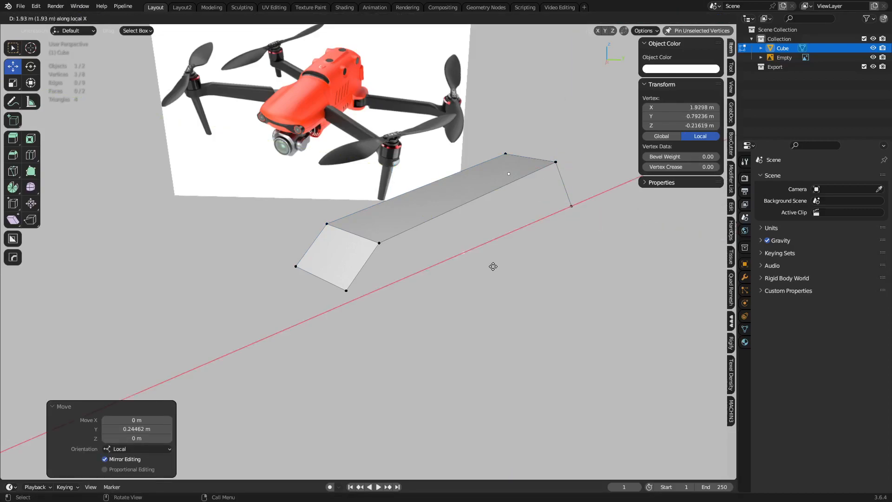
click(439, 276)
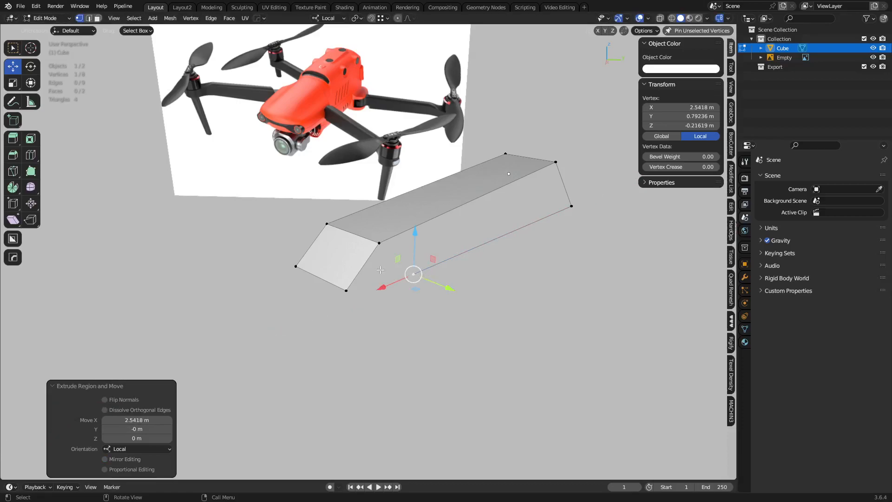
shift+click(346, 290)
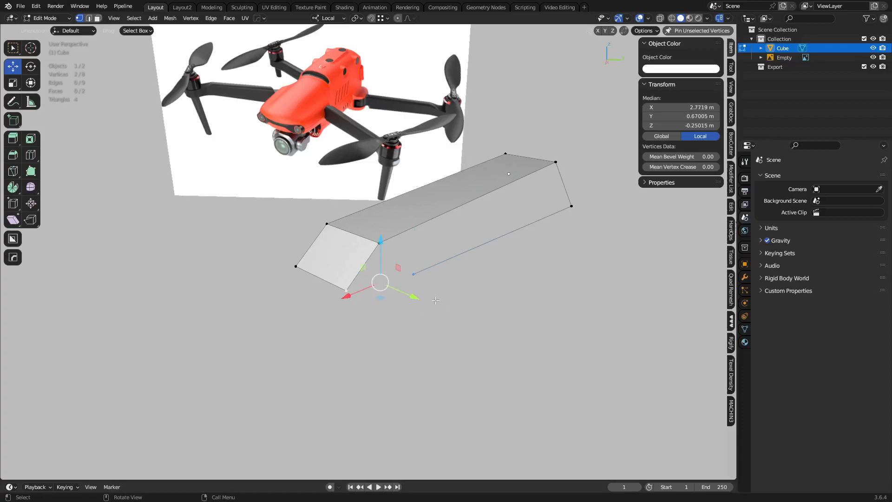
key(f)
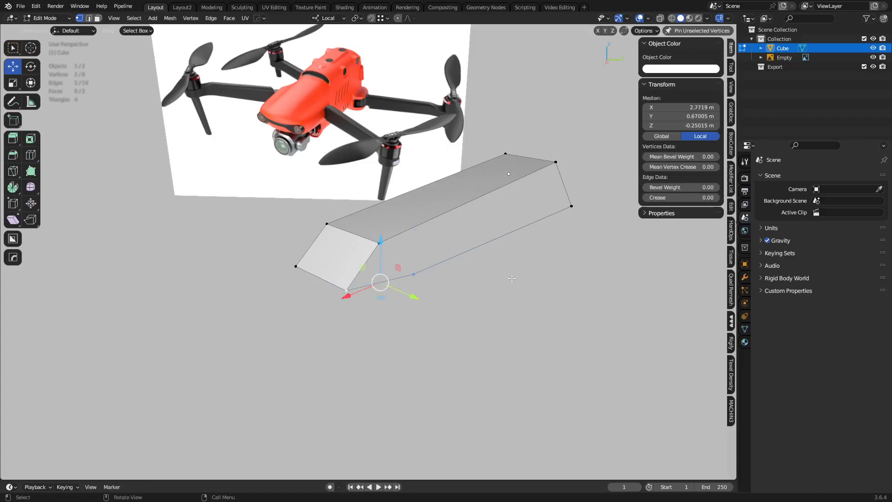
Step: Fill the triangular corner at the arm's outer end and the long side beside it with faces
shift+click(389, 271)
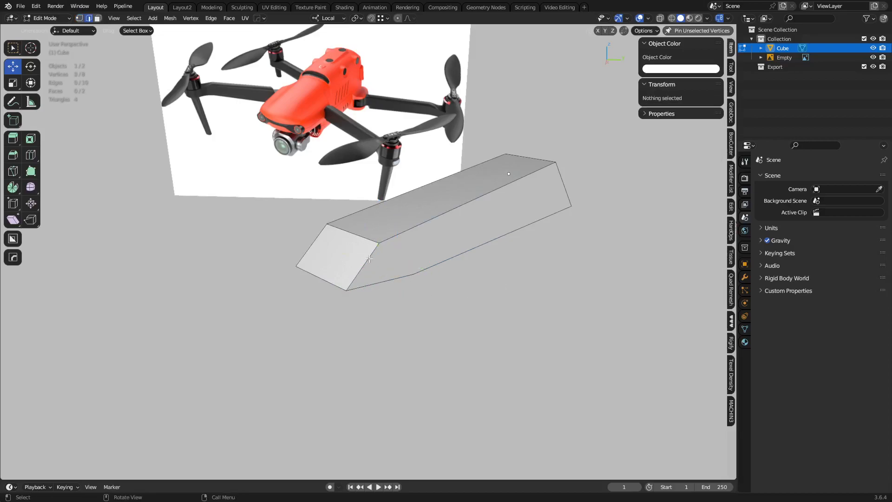
key(f)
key(f)
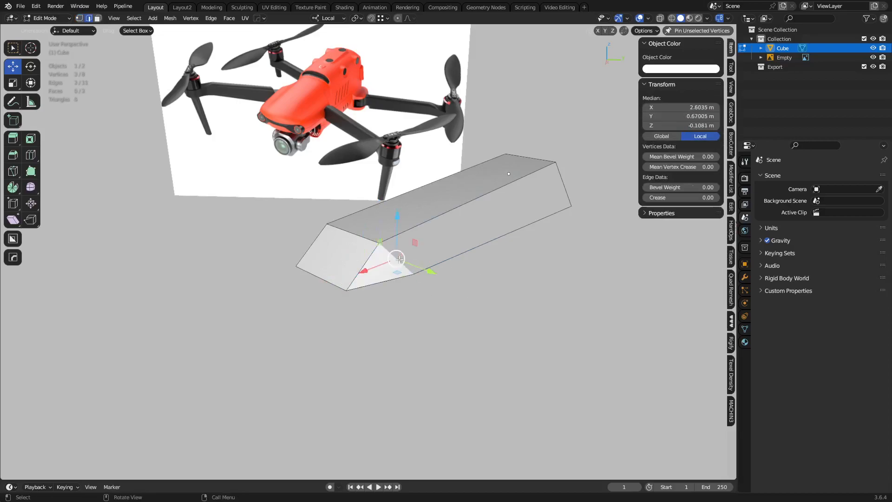
click(508, 279)
middle_drag(511, 277, 519, 278)
key(Tab)
key(Tab)
click(516, 281)
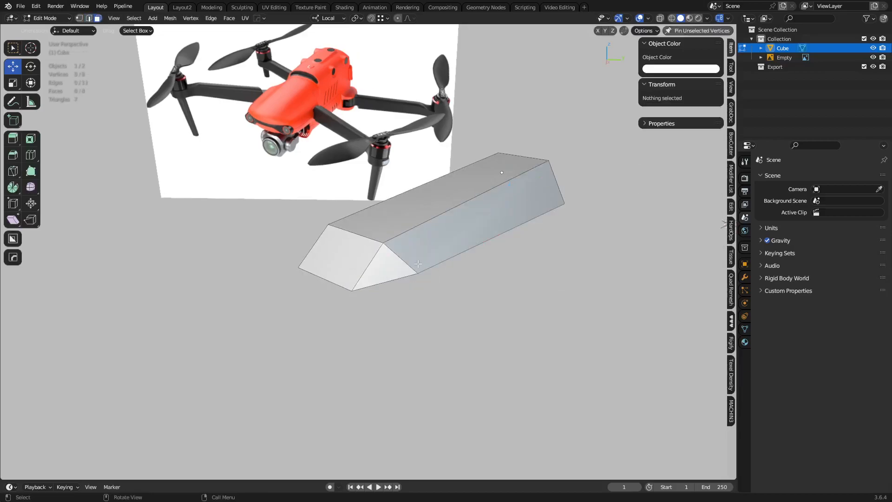
Step: Draw annotation strokes over the arm's triangular corner and side face, and erase them
click(393, 270)
scroll(392, 263, up, 1)
key(1)
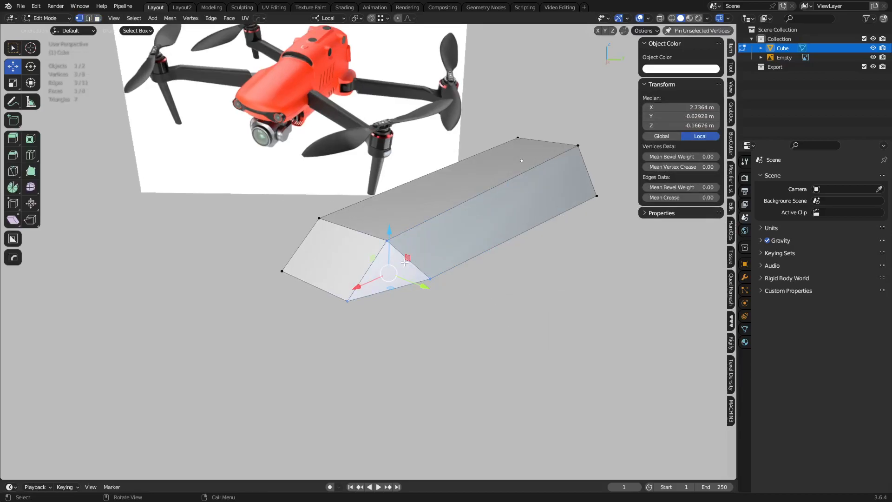
key(alt+a)
click(13, 101)
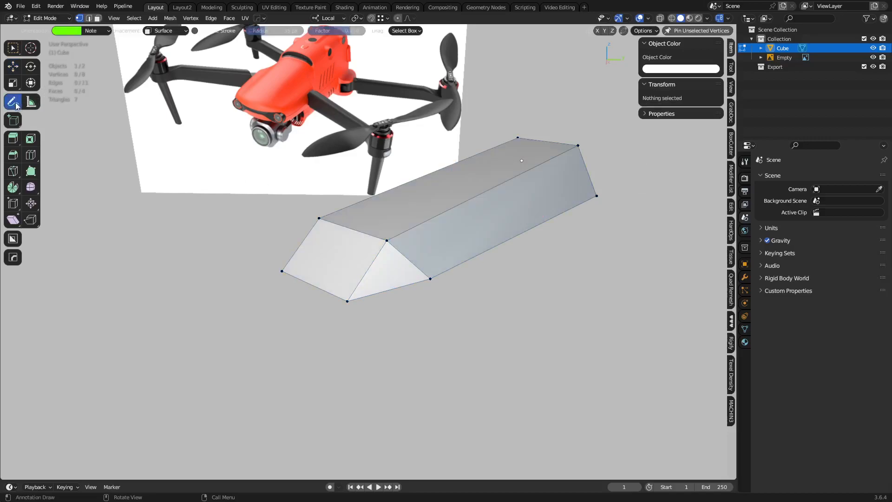
mouse_move(370, 268)
mouse_down()
mouse_move(410, 252)
mouse_move(393, 294)
mouse_move(463, 235)
mouse_up()
drag(402, 245, 431, 295)
mouse_move(302, 235)
ctrl+mouse_down()
mouse_move(361, 257)
mouse_move(293, 255)
mouse_move(371, 276)
mouse_move(398, 303)
ctrl+mouse_up()
click(15, 52)
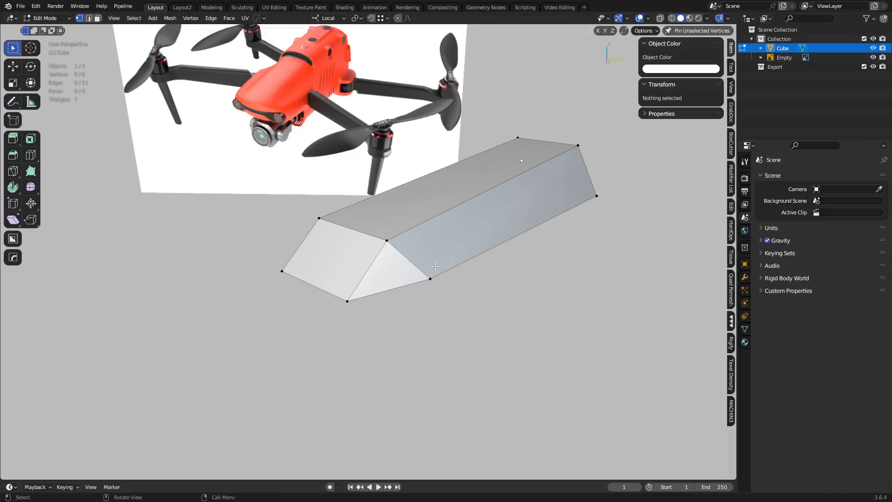
Step: Add a level 1 Subdivision modifier to the arm and shade it smooth
click(432, 274)
key(Tab)
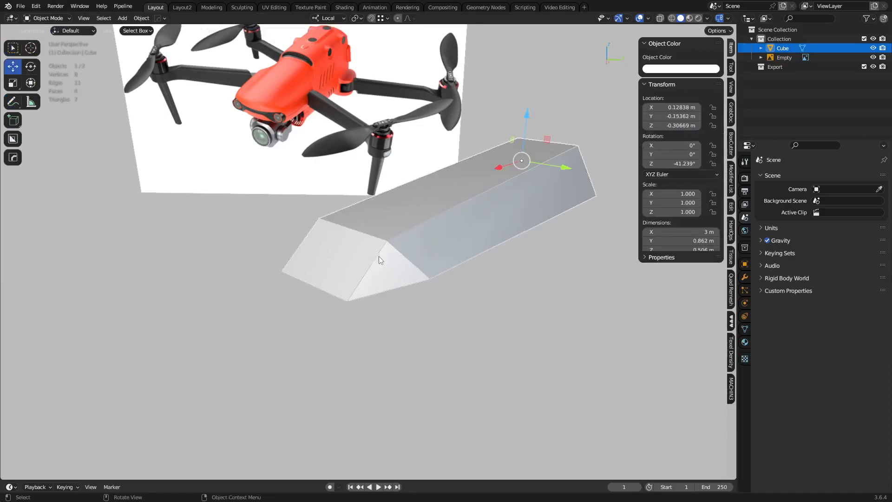
key(ctrl+1)
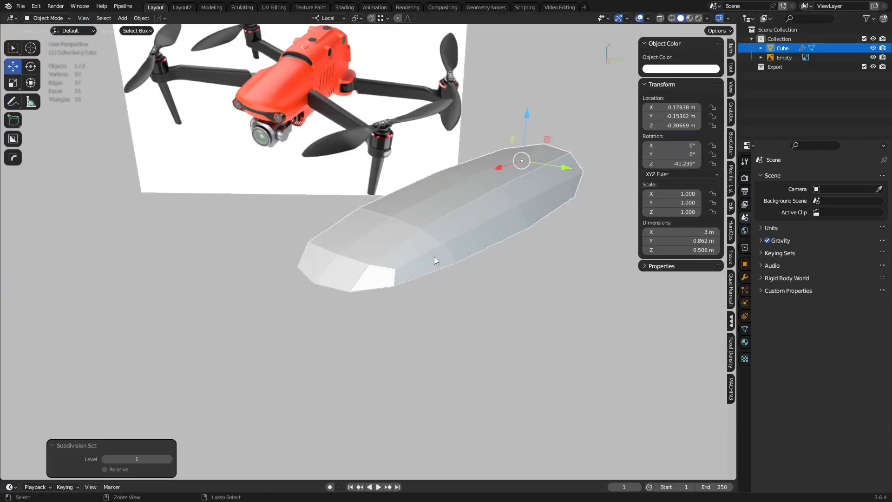
click(744, 277)
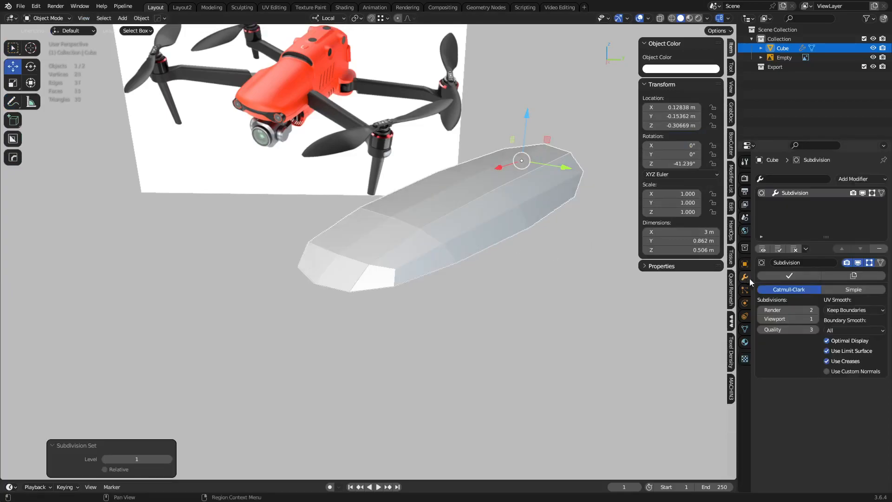
right_click(604, 235)
click(592, 234)
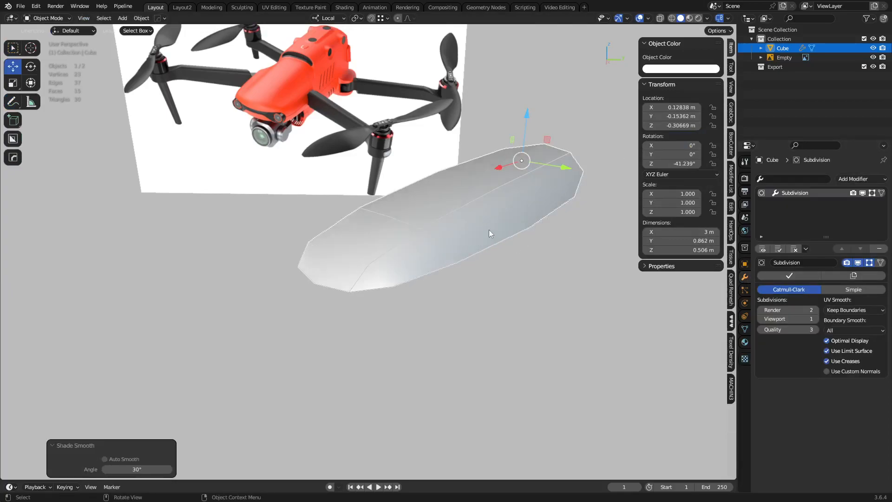
Step: Compare the arm at different subdivision levels up to 4 and set its viewport level to 2
key(Tab)
key(ctrl+Tab)
click(466, 234)
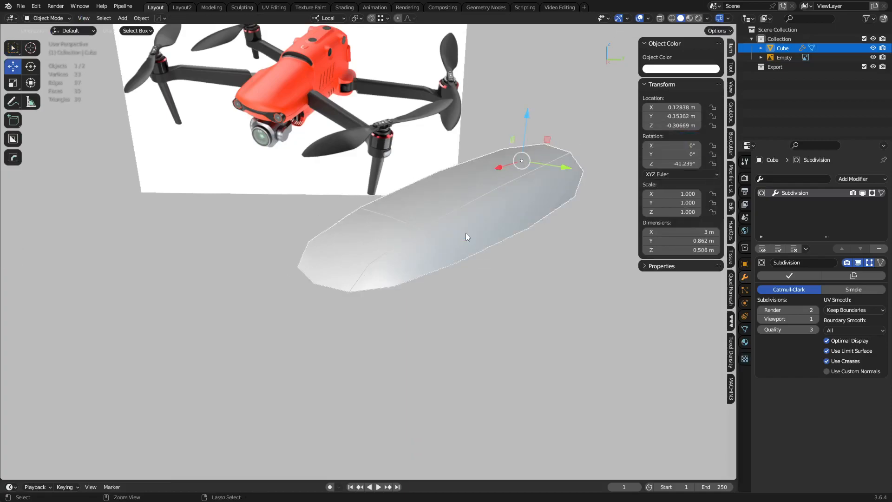
key(ctrl+2)
key(ctrl+3)
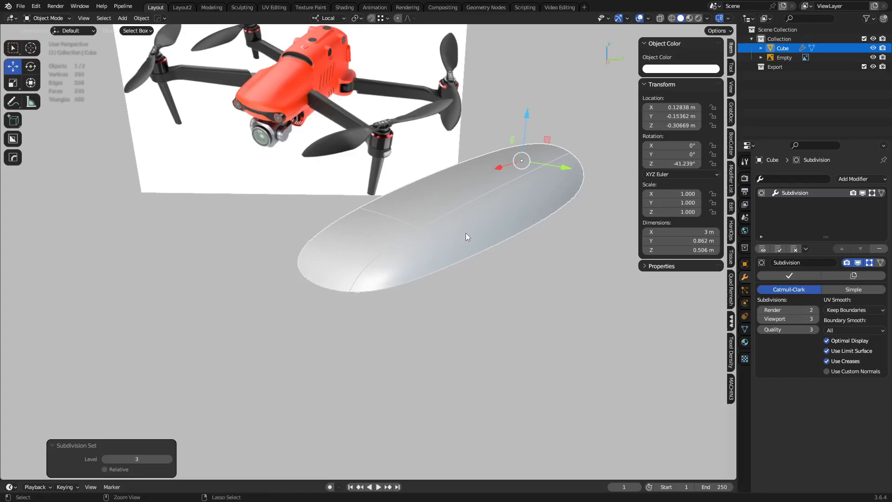
key(ctrl+4)
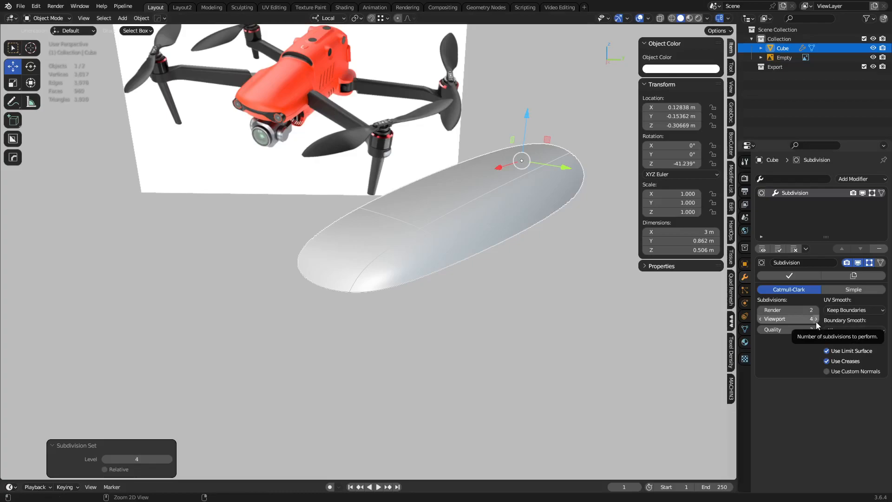
key(ctrl+3)
key(ctrl+1)
key(ctrl+2)
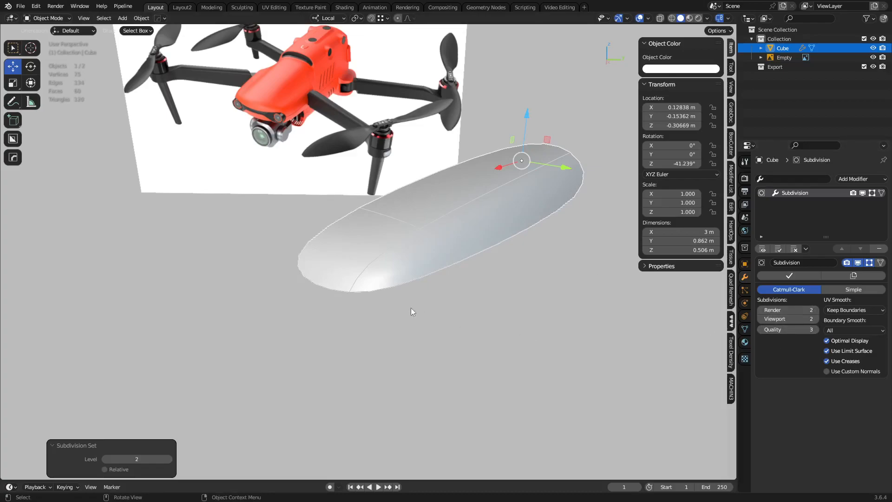
Step: Turn off the Subdivision modifier's Edit Mode display and add a loop cut across the arm near its outer end at factor -0.598
key(Tab)
key(ctrl+r)
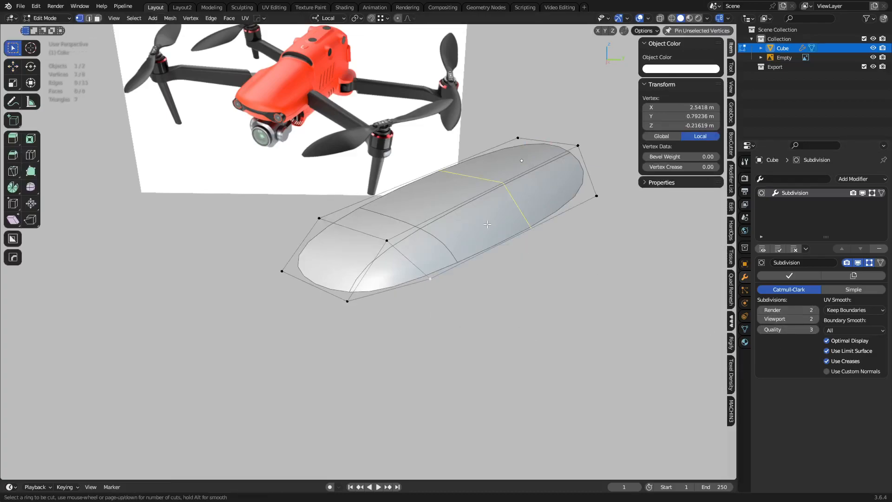
key(Escape)
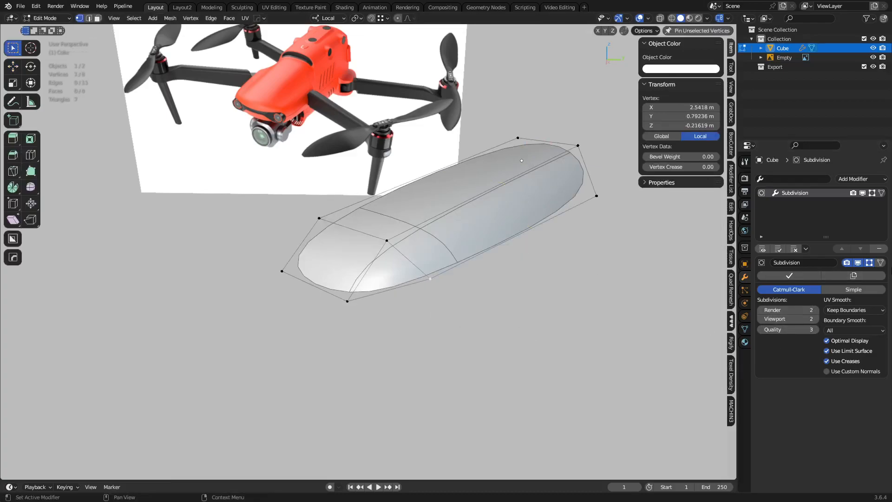
click(870, 263)
key(ctrl+r)
click(495, 226)
click(452, 243)
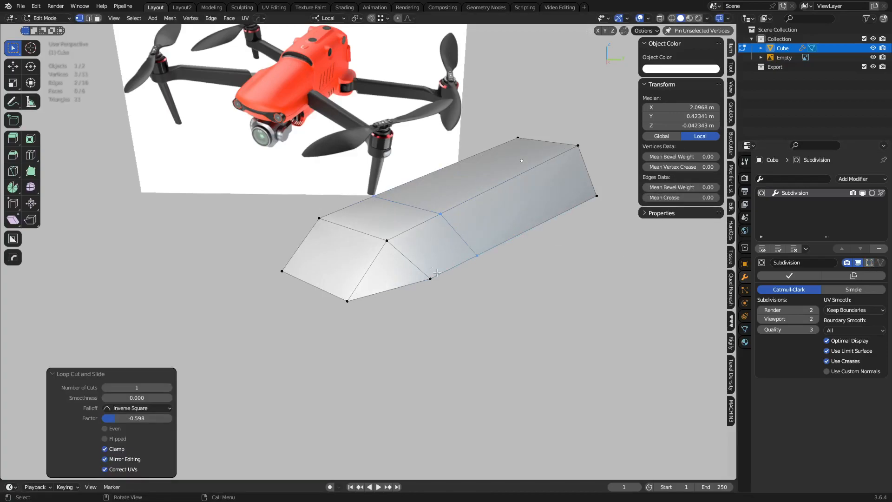
key(Tab)
click(450, 319)
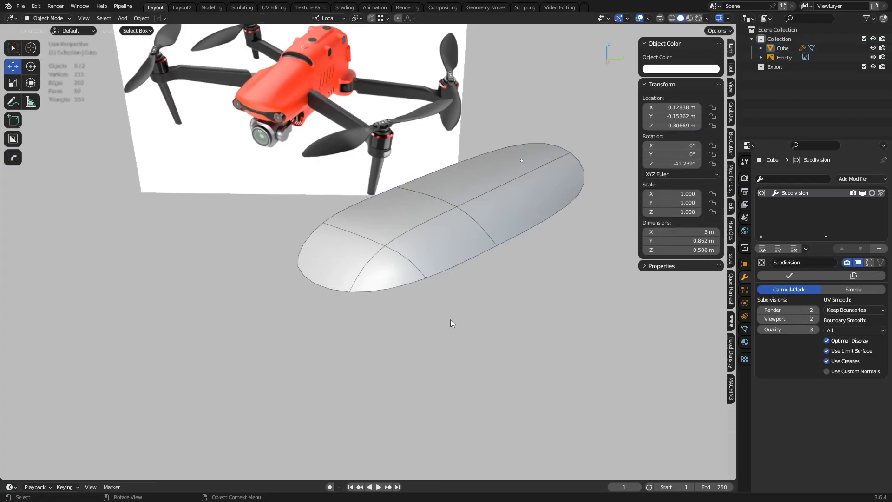
Step: Add a second edge loop across the arm close to its inner end
click(414, 271)
key(ctrl+Tab)
click(478, 275)
key(g)
key(g)
click(577, 204)
key(Tab)
key(alt+a)
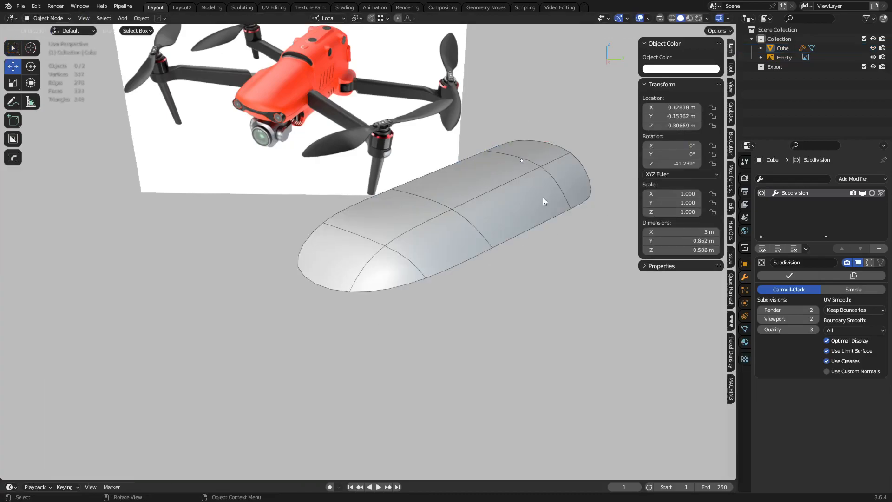
Step: Extrude the two bottom edges at the arm's outer end down along local Z to start the motor housing wall
click(427, 261)
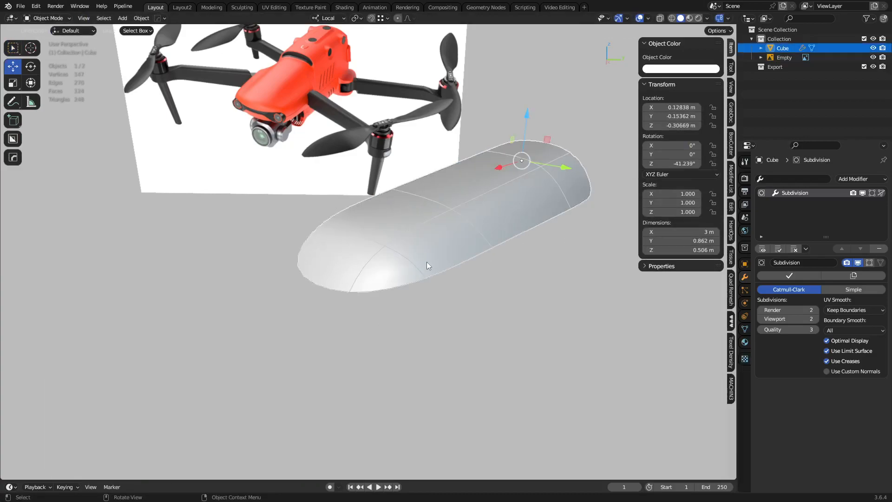
key(Tab)
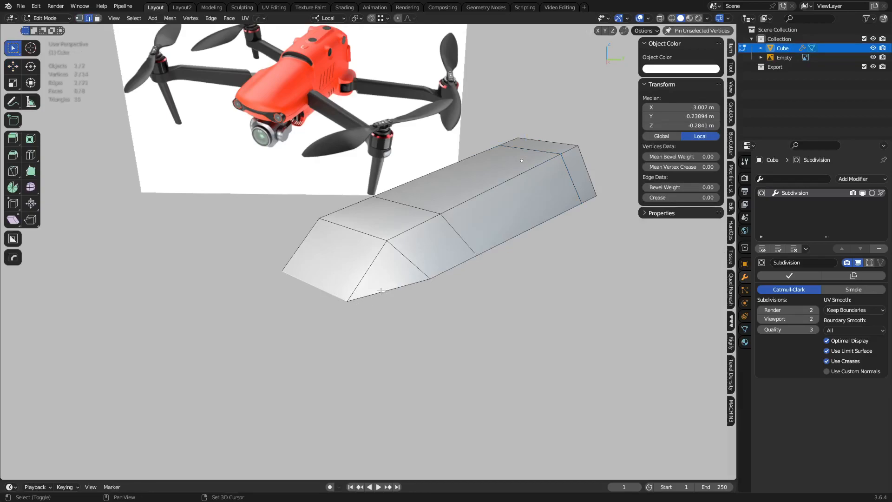
shift+click(381, 292)
key(e)
key(z)
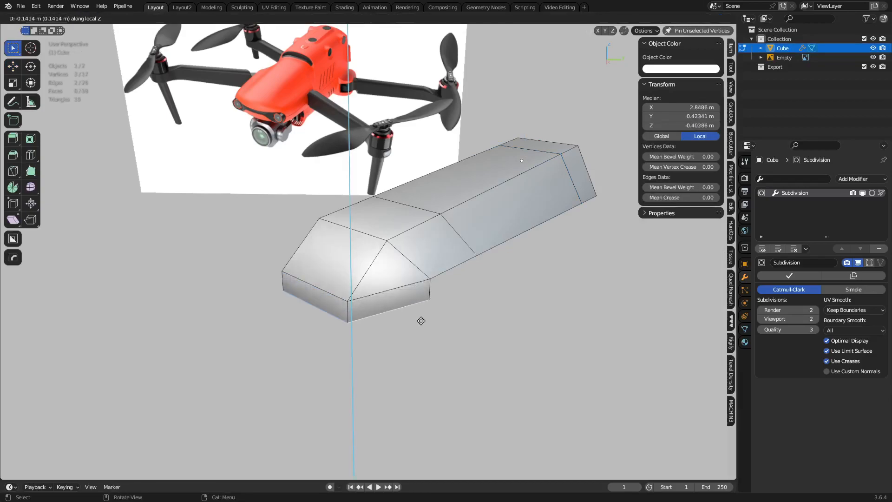
click(424, 332)
click(451, 305)
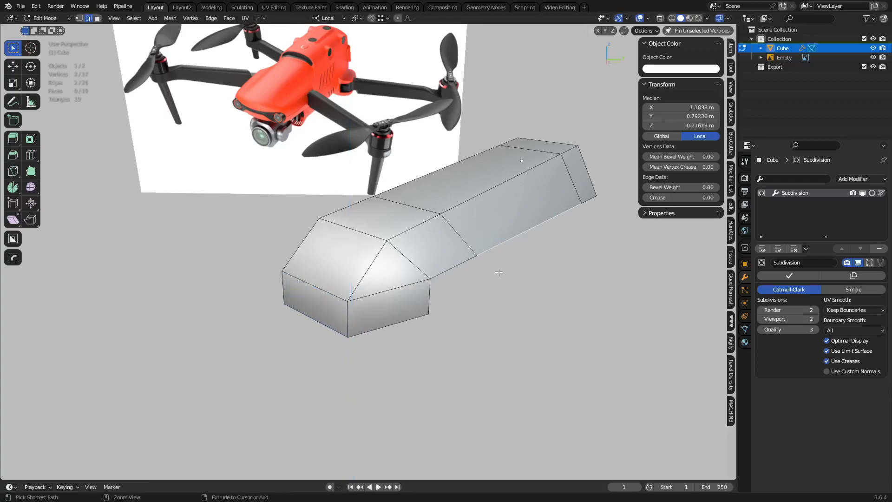
Step: Undo the outer-end extrusion and extrude the bottom edges of the outer end and whole side down along local Z, returning to Object Mode
key(ctrl+z)
key(ctrl+z)
key(ctrl+z)
ctrl+click(518, 234)
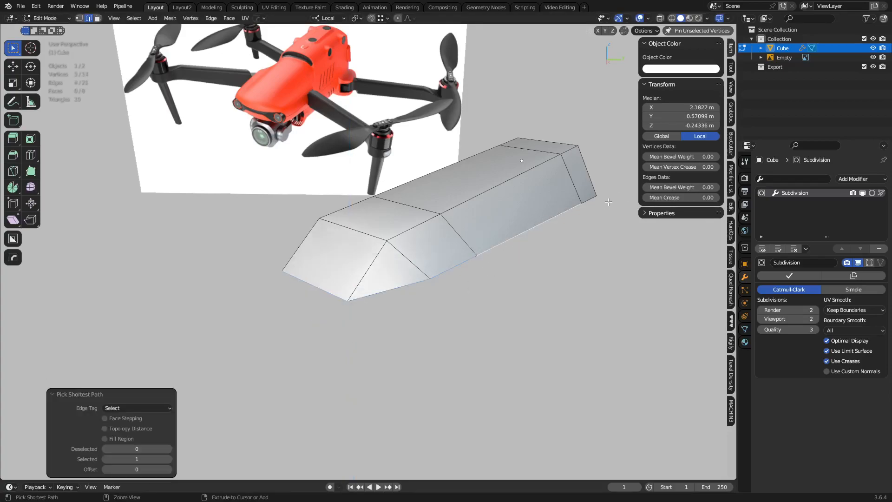
key(e)
key(z)
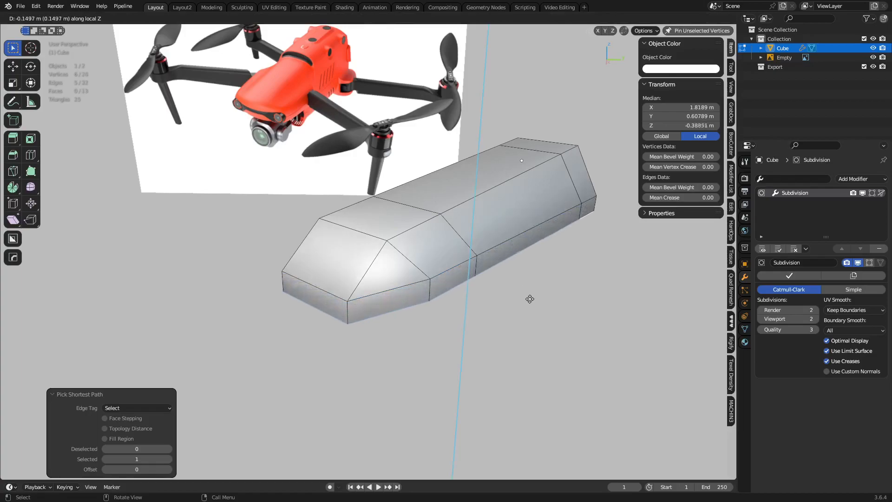
click(532, 304)
key(ctrl+Tab)
click(492, 310)
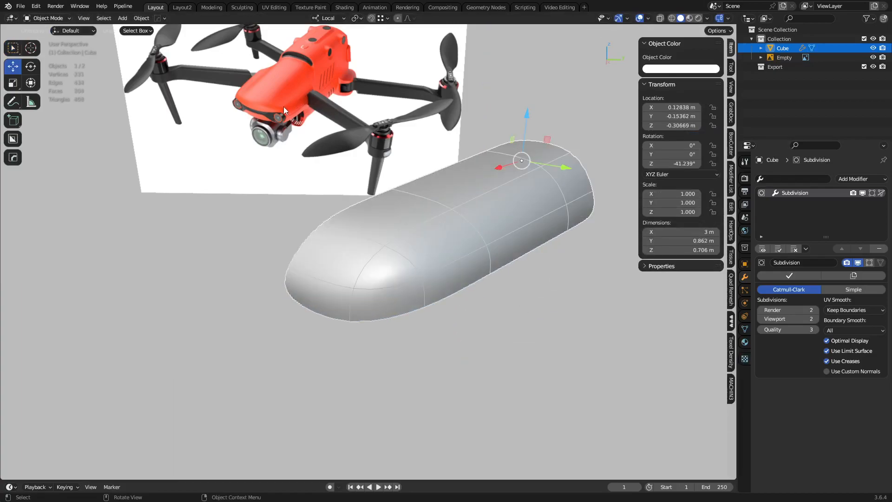
Step: Annotate two form lines on the drone's red body, one along the upper hood and one along its side
click(13, 101)
drag(270, 103, 307, 62)
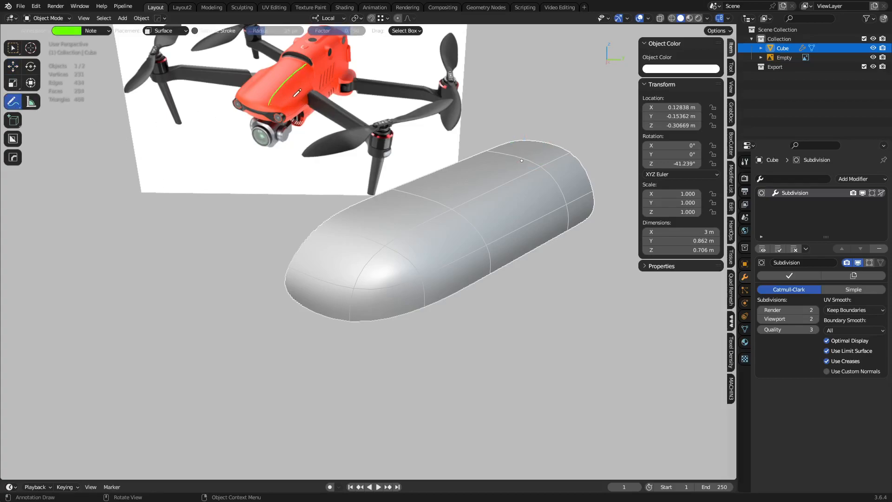
drag(273, 103, 323, 83)
key(ctrl+z)
drag(255, 108, 321, 83)
Step: Try further annotation strokes around the drone's nose and lower side edge, undo them, and return to box selection
drag(308, 65, 316, 85)
key(ctrl+z)
mouse_move(238, 103)
mouse_down()
mouse_move(272, 114)
mouse_move(299, 106)
mouse_up()
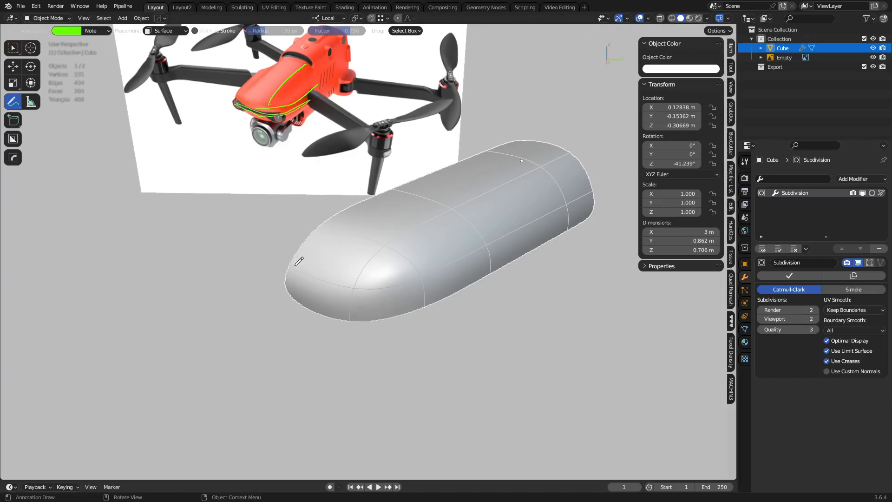
key(ctrl+z)
key(ctrl+z)
mouse_move(250, 105)
mouse_down()
mouse_move(304, 109)
mouse_move(236, 101)
mouse_up()
key(ctrl+z)
key(ctrl+z)
drag(311, 103, 287, 116)
key(ctrl+z)
click(12, 46)
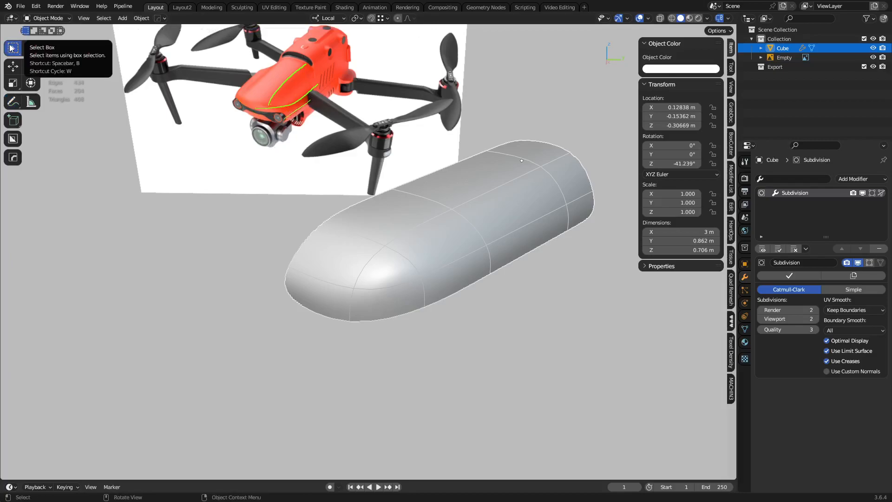
Step: Extrude the arm's bottom edges down again along local Z to add a second band of wall faces
key(Tab)
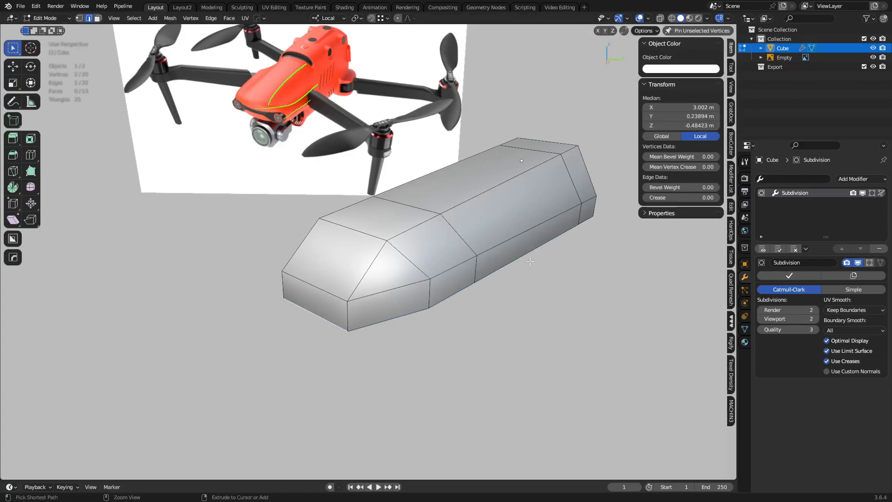
ctrl+click(516, 286)
key(g)
key(z)
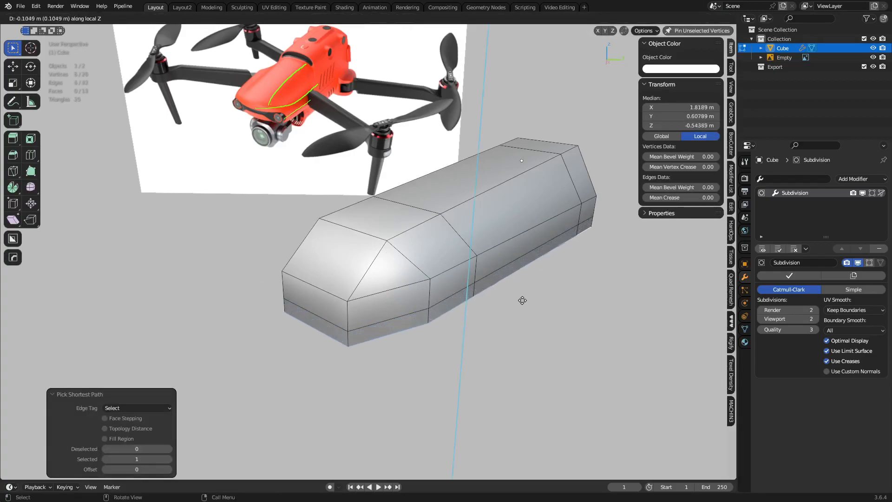
click(528, 305)
Step: Move the bottom edge of the arm's outer end inward along local X
click(333, 342)
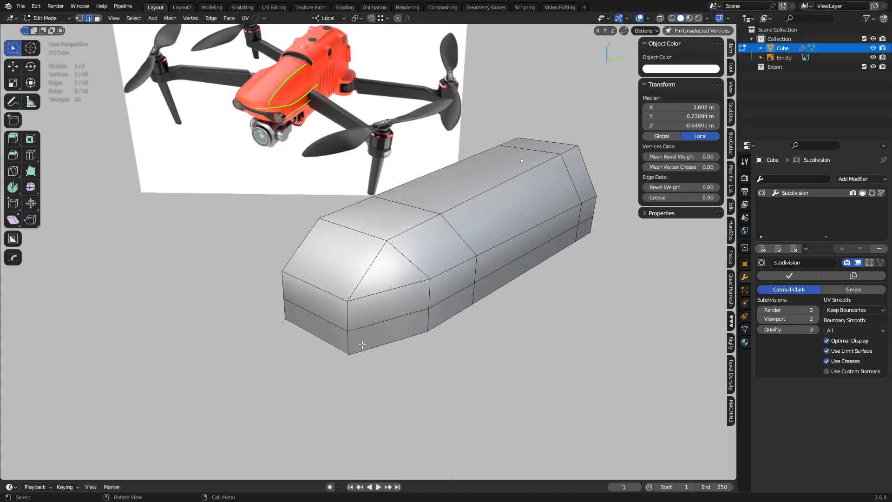
key(shift+space)
key(g)
drag(289, 352, 304, 349)
Step: Check the jet ski's traced form lines in Krita and move the arm's bottom side edges inward along local Y in Blender
click(432, 326)
ctrl+click(547, 266)
ctrl+click(586, 234)
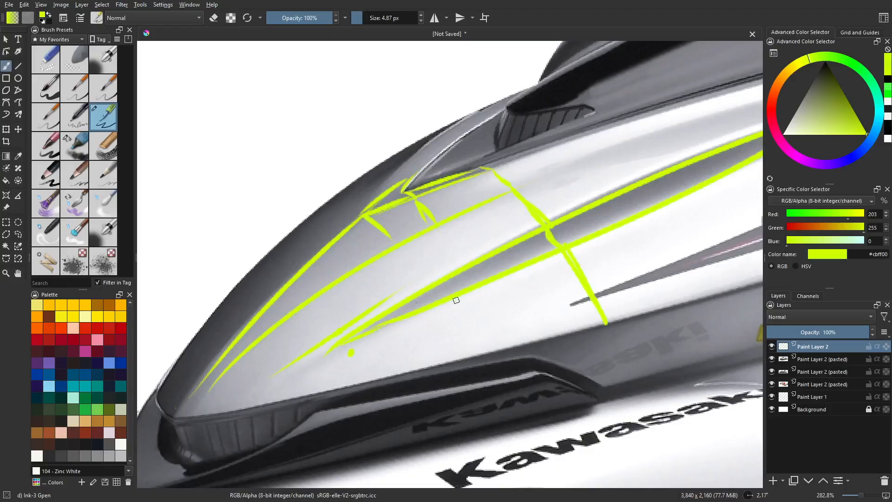
scroll(524, 296, down, 7)
middle_drag(344, 402, 578, 72)
scroll(446, 237, up, 6)
mouse_move(542, 230)
middle_down()
mouse_move(514, 225)
mouse_move(528, 247)
mouse_move(517, 245)
middle_up()
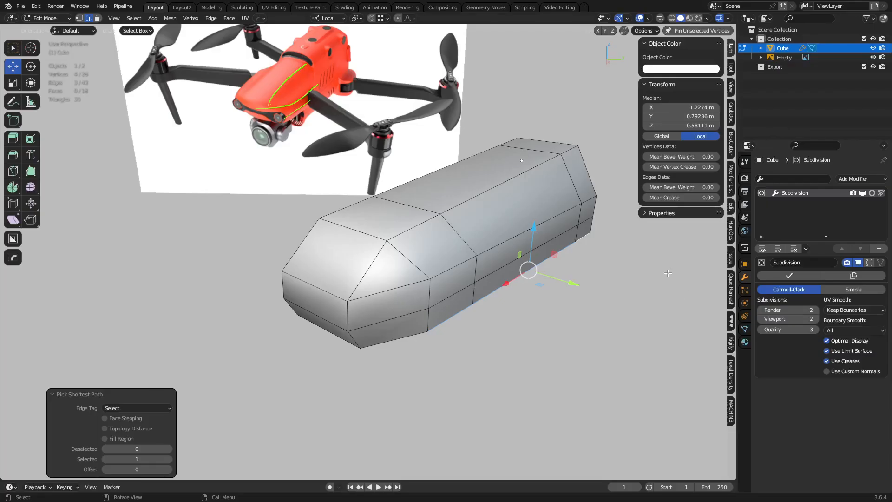
drag(565, 282, 555, 278)
Step: Fine-tune the bottom rim by moving the outer end edge further inward along local X and two side edges along local Y
click(338, 336)
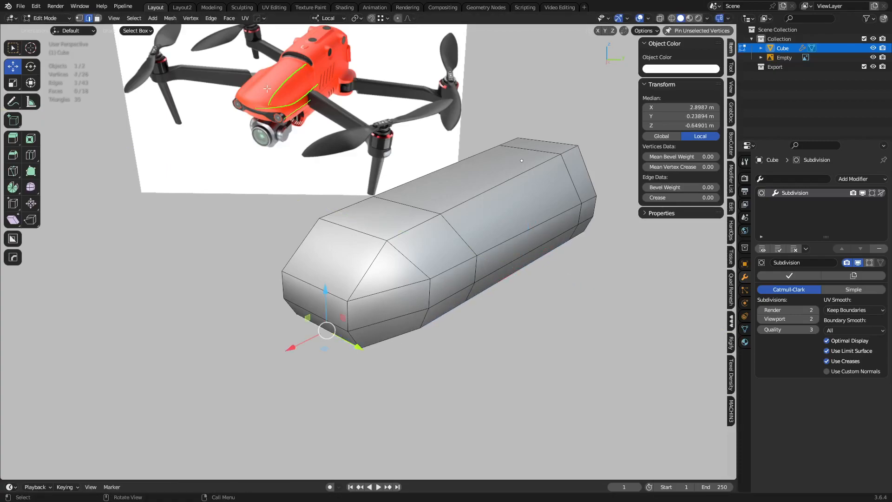
drag(291, 346, 301, 345)
click(447, 321)
shift+click(504, 307)
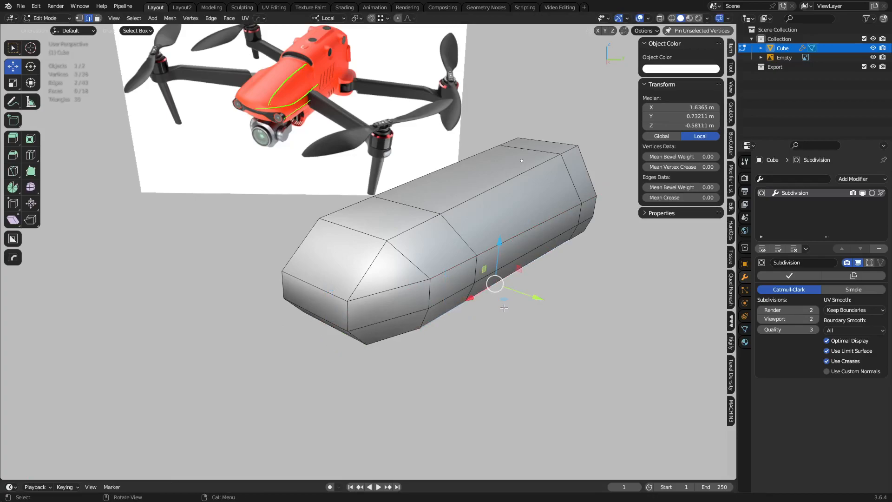
drag(525, 297, 533, 298)
click(328, 327)
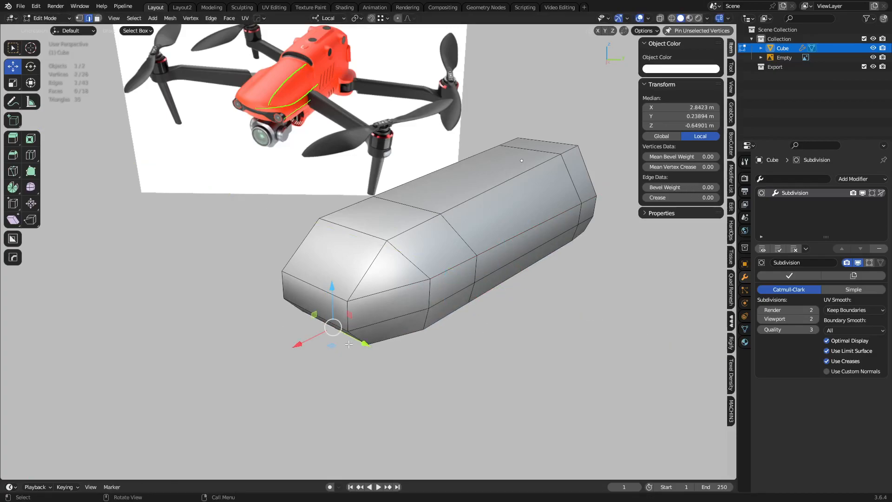
drag(301, 343, 310, 340)
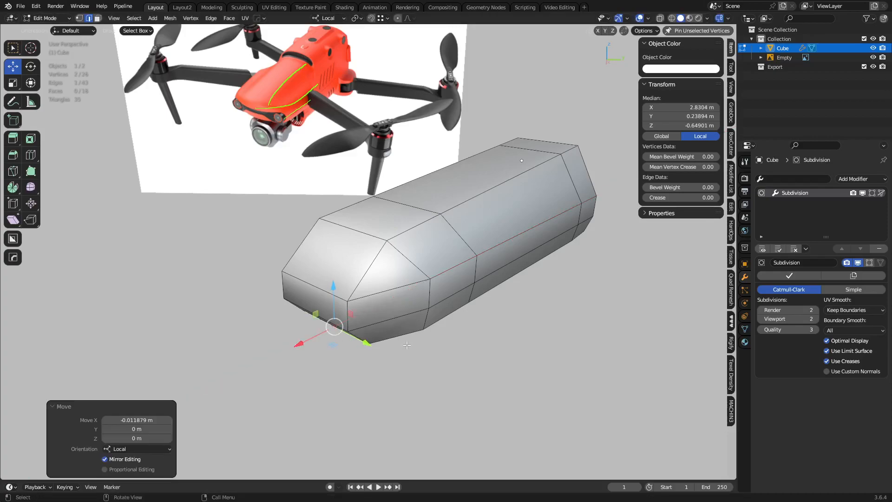
Step: Select all vertices of the arm's bottom rim with X-ray enabled
middle_drag(449, 340, 446, 314)
middle_drag(431, 284, 407, 298)
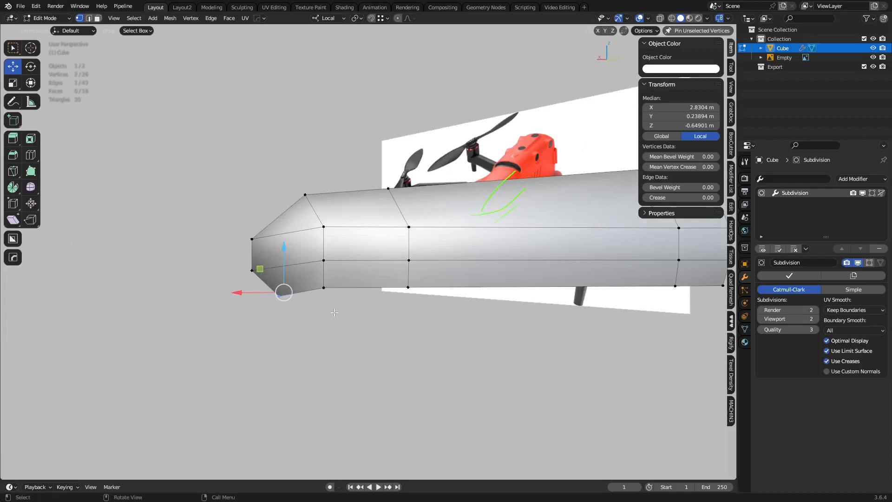
scroll(337, 310, down, 5)
key(alt+z)
shift+drag(291, 311, 411, 266)
shift+drag(467, 284, 524, 266)
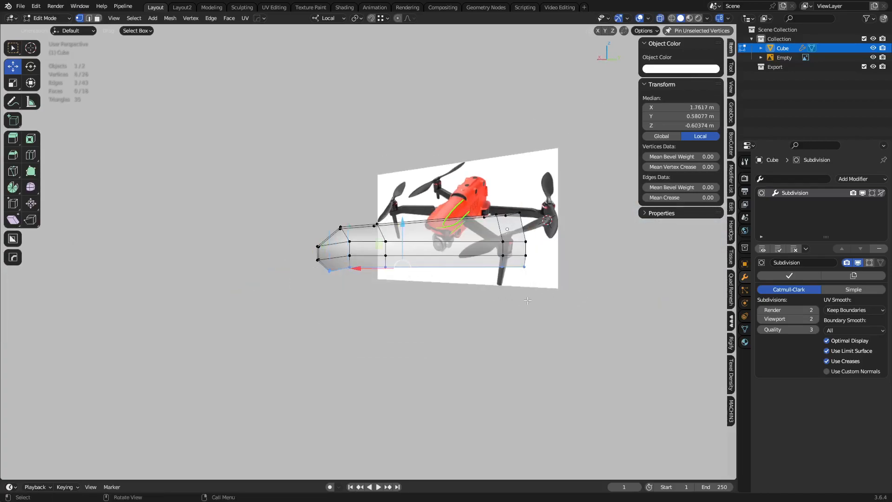
Step: Try flattening the bottom rim by scaling it to 0 along local Z and moving it down, and undo this
key(alt+a)
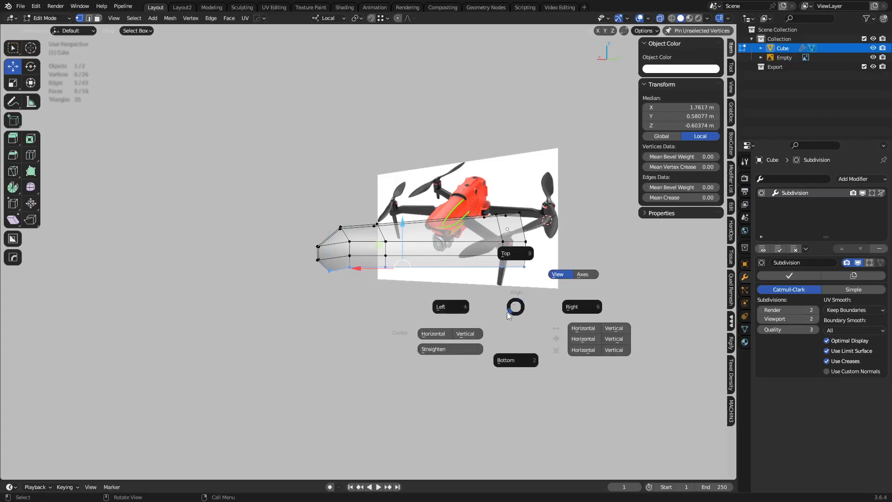
right_click(507, 313)
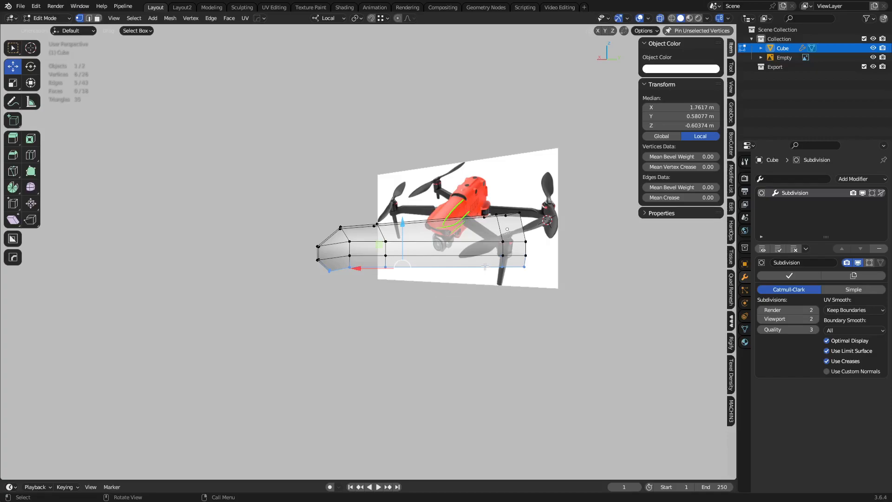
text(sz)
text(0)
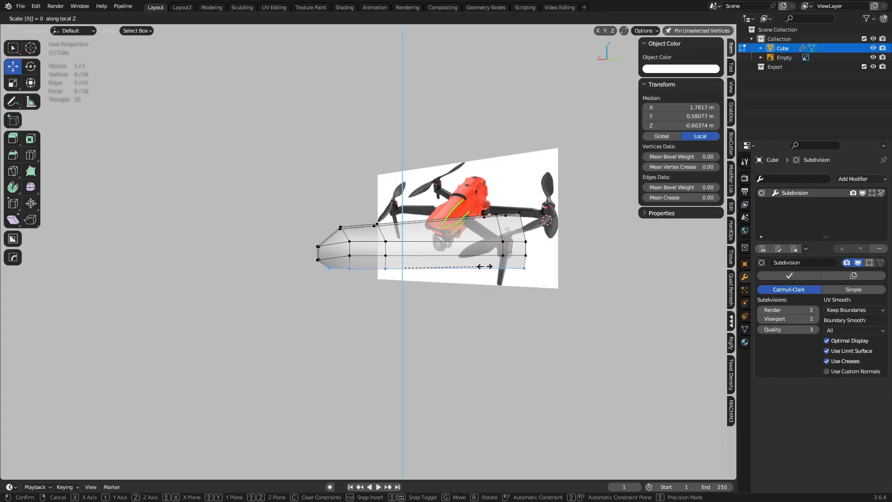
key(Return)
key(g)
key(z)
click(492, 308)
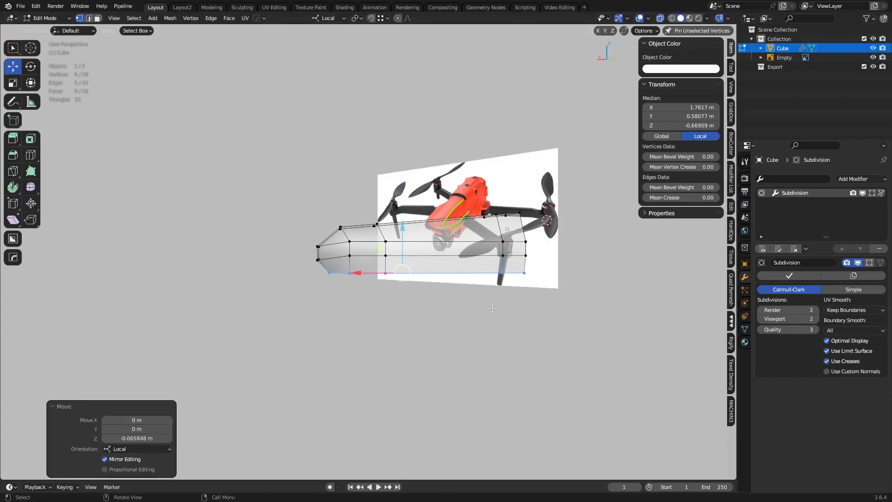
key(ctrl+z)
Step: Align the bottom rim vertices to their minimum local Z with MACHIN3 Align
key(grave)
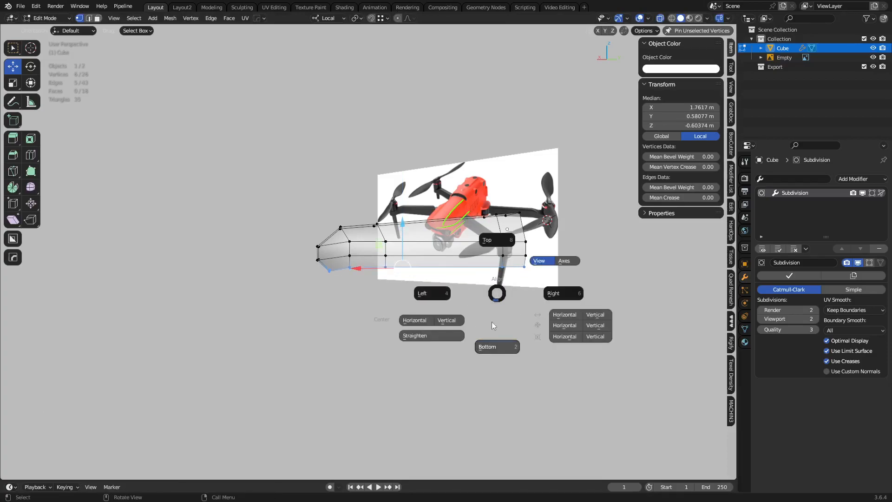
click(493, 326)
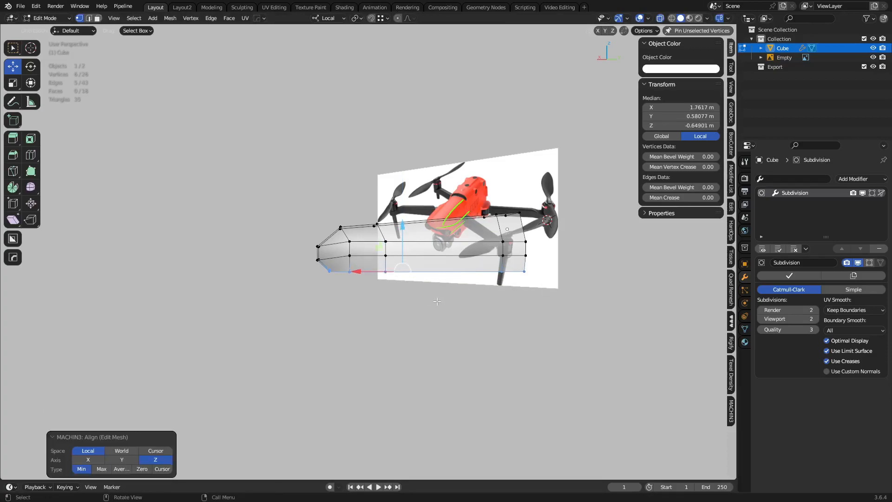
Step: Scale the bottom rim vertices down along local Y and inspect the smoothed arm in Object Mode with X-ray off
middle_drag(441, 298, 478, 252)
key(s)
key(x)
key(y)
key(y)
right_click(540, 306)
key(s)
key(y)
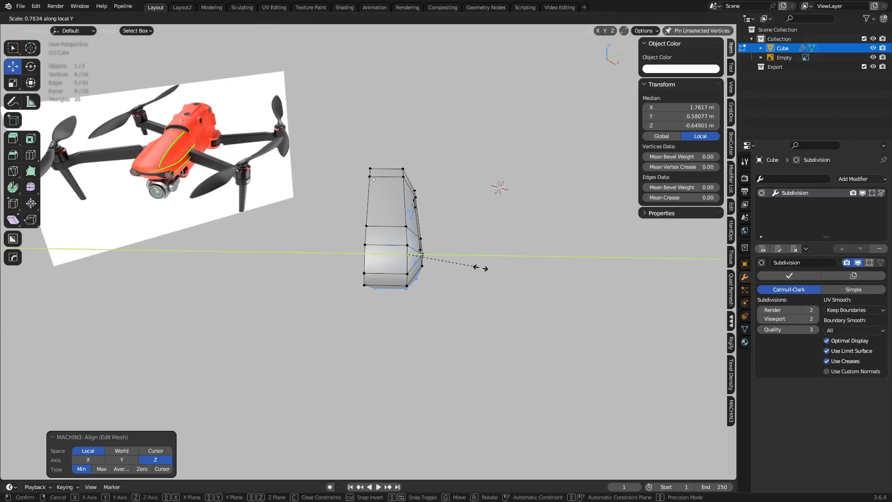
click(492, 287)
middle_drag(438, 232, 406, 283)
key(Tab)
key(alt+z)
scroll(431, 296, up, 1)
scroll(429, 294, up, 1)
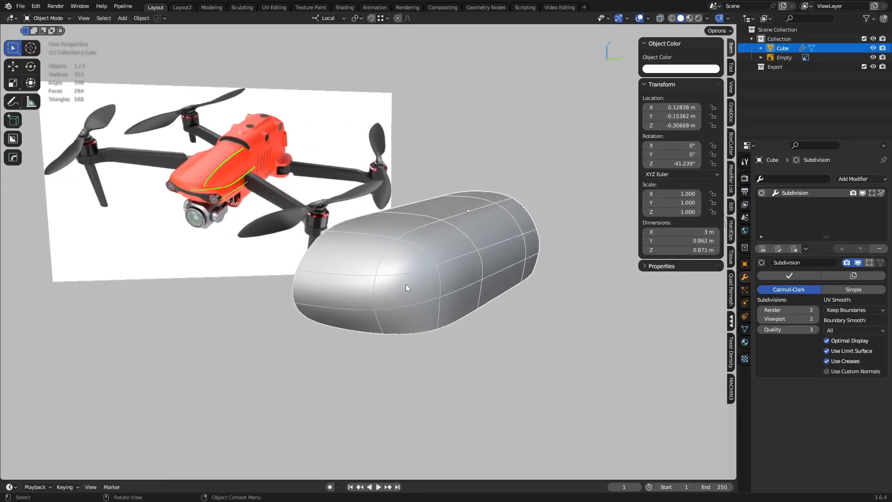
Step: Try a centred lengthwise loop cut through the arm's upper side faces, check it in Object Mode, and undo it
key(Tab)
key(ctrl+r)
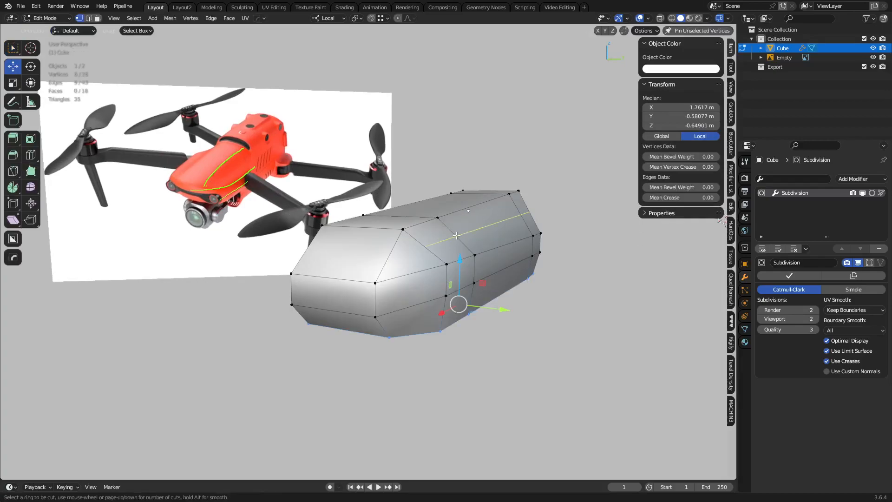
click(456, 236)
click(456, 235)
key(Tab)
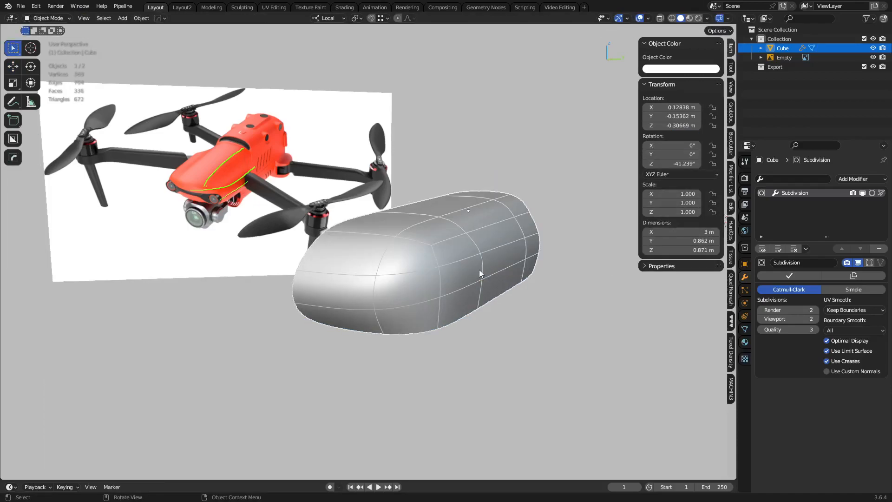
key(Tab)
key(ctrl+z)
key(ctrl+z)
key(ctrl+z)
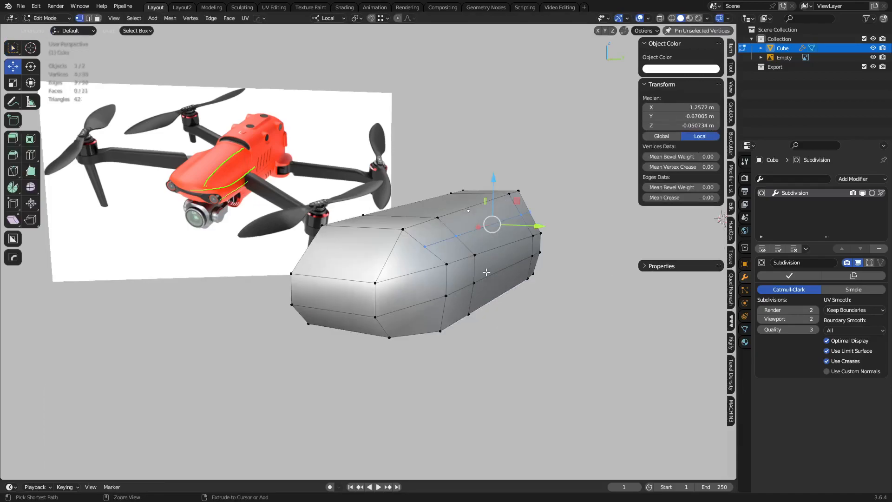
Step: Add a single lengthwise loop cut through the arm's upper side faces at factor 0
key(ctrl+Tab)
click(448, 276)
middle_drag(447, 276, 462, 313)
key(ctrl+Tab)
click(466, 314)
key(ctrl+r)
click(448, 284)
click(447, 285)
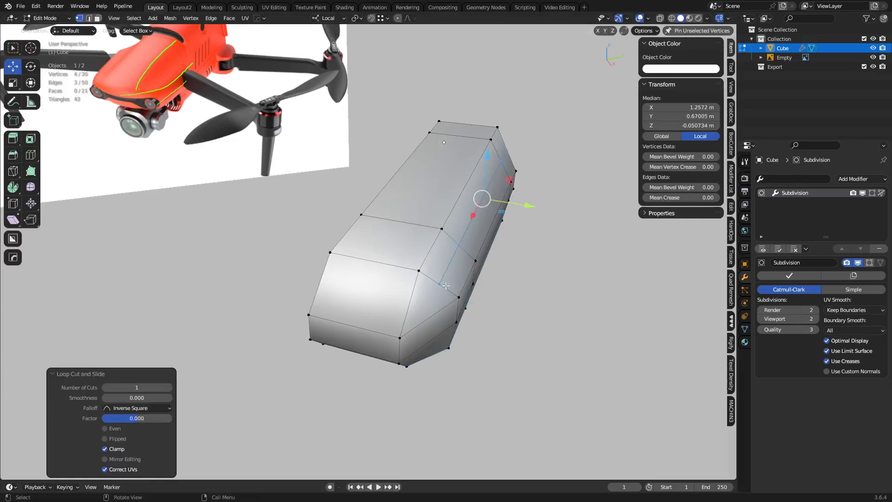
Step: Shrink the new lengthwise edge loop inward by about 0.04 m and inspect the smoothed arm in Object Mode
middle_drag(442, 285, 537, 267)
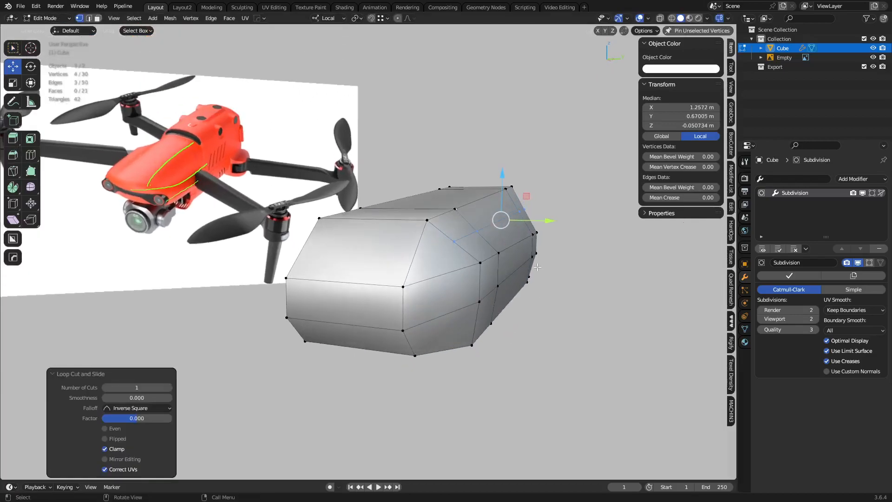
key(alt+s)
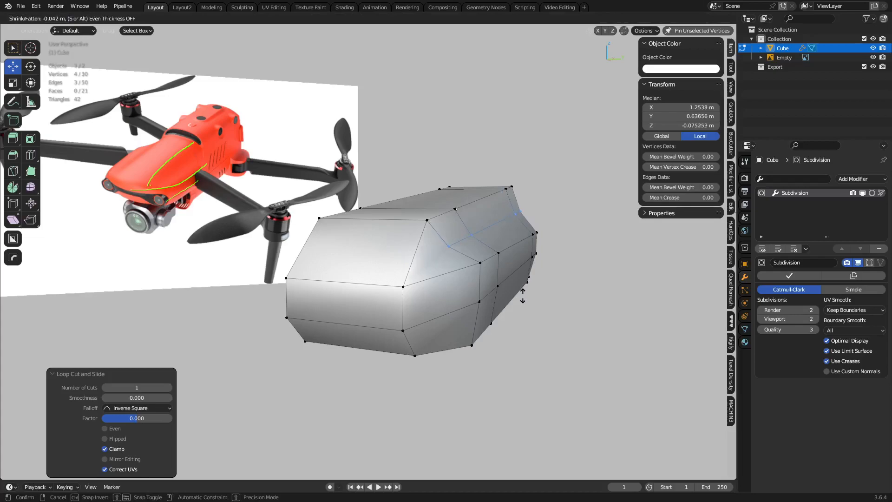
click(521, 300)
key(Tab)
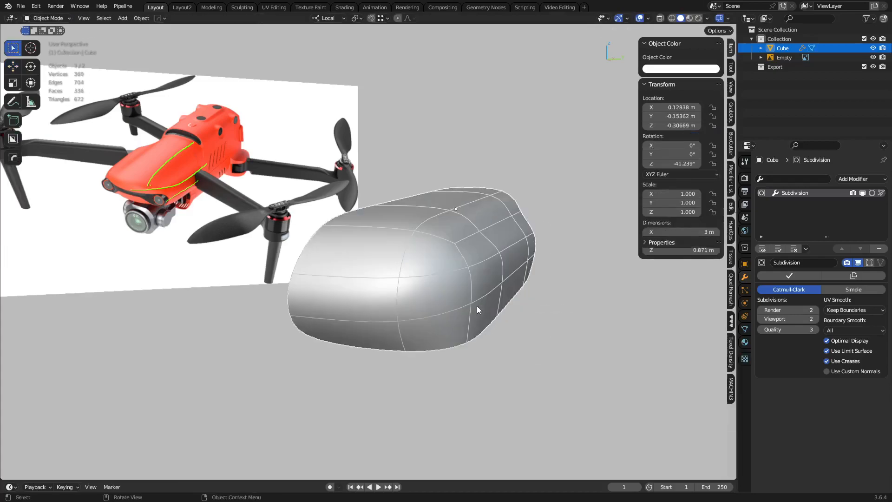
middle_drag(483, 260, 460, 266)
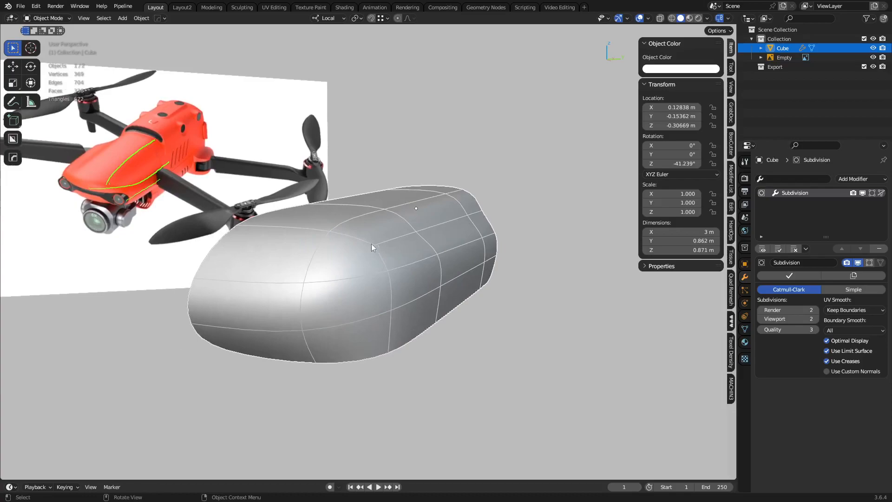
middle_drag(481, 207, 485, 254)
Step: Select the upper corner edge at the arm's outer end and turn on the Subdivision modifier's Edit Mode display
key(Tab)
click(386, 239)
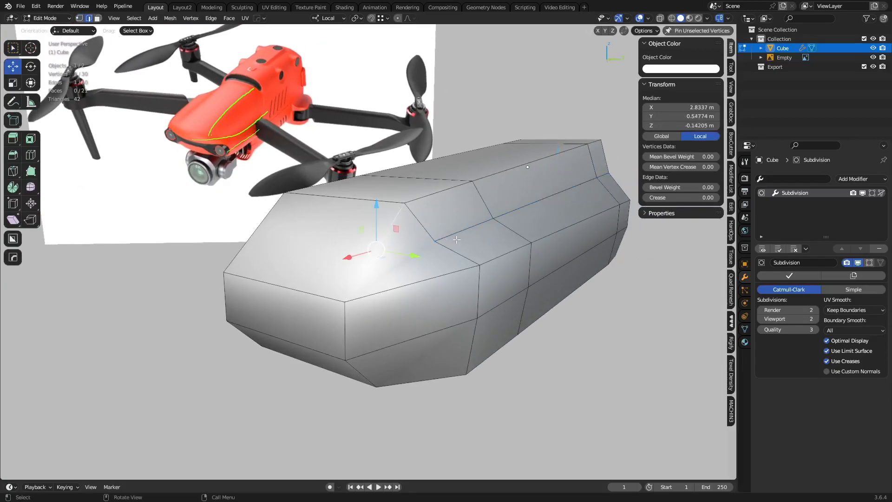
click(869, 263)
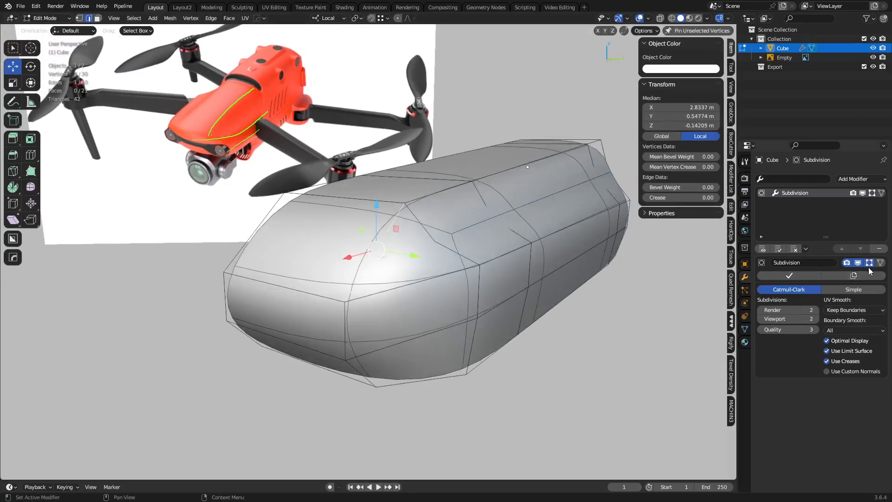
Step: Turn on the Subdivision modifier's On Cage display and crease the upper lengthwise corner edges from nose to rear
click(881, 263)
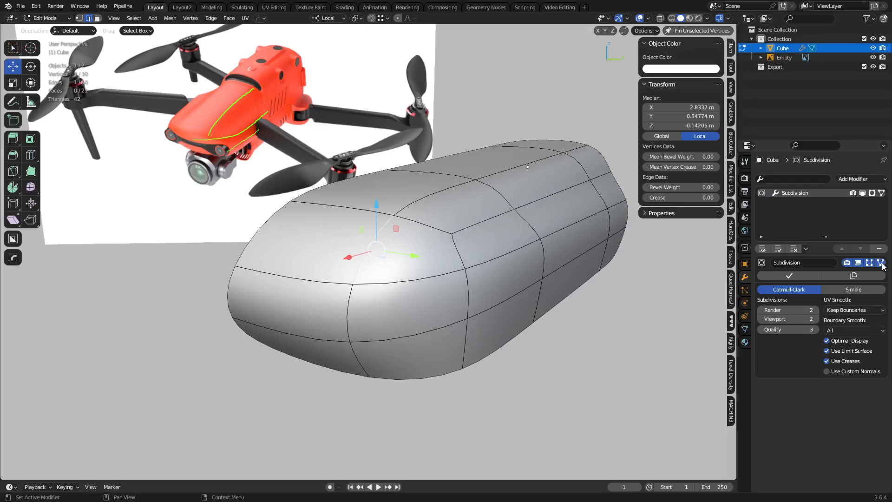
shift+click(425, 197)
shift+click(539, 161)
shift+click(577, 150)
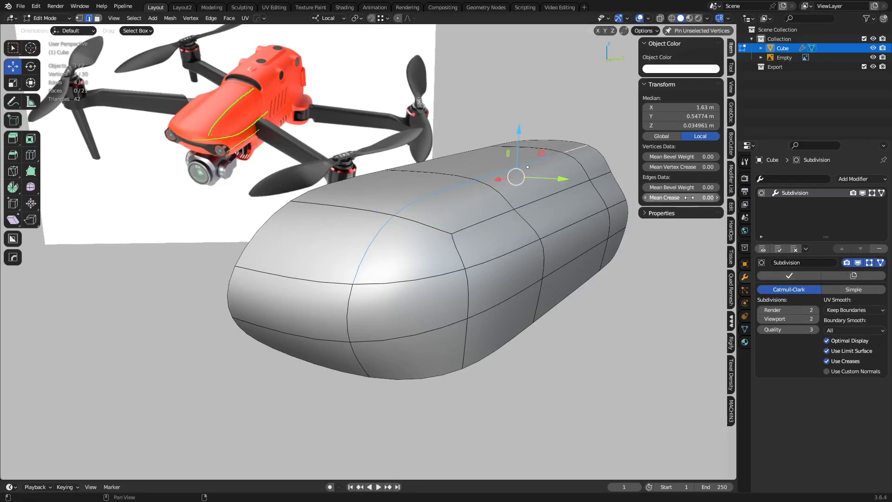
mouse_move(688, 197)
mouse_down()
mouse_move(719, 197)
mouse_move(702, 198)
mouse_up()
Step: Crease the short lengthwise path on the upper side, and crease the side path below it and across the nose to 0.32
click(477, 224)
ctrl+click(600, 176)
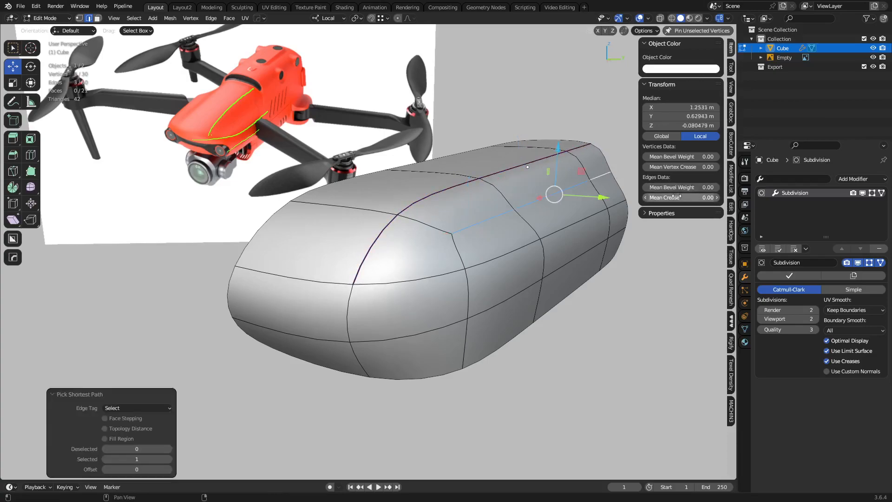
mouse_move(683, 197)
mouse_down()
mouse_move(710, 197)
mouse_move(682, 199)
mouse_move(709, 199)
mouse_move(698, 199)
mouse_up()
click(615, 203)
ctrl+click(331, 274)
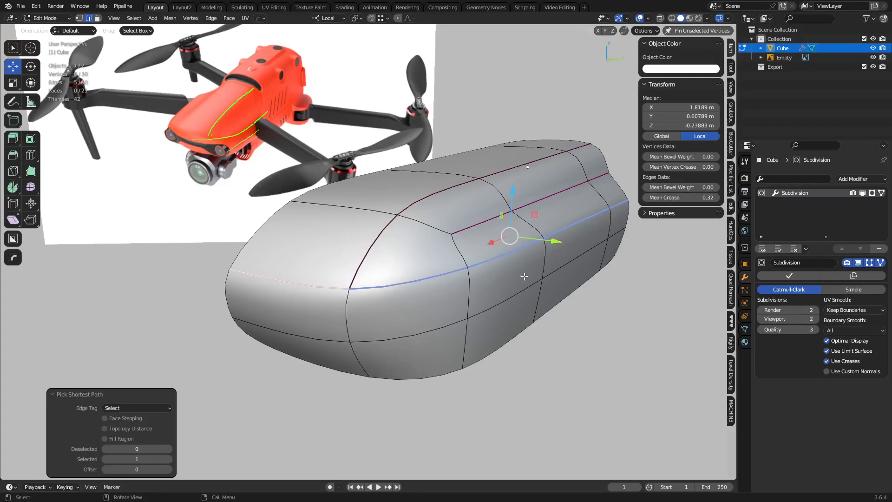
Step: Turn on X-ray and inspect the creased form in Object Mode against the drone reference
click(329, 361)
middle_drag(329, 360, 479, 299)
key(alt+z)
scroll(388, 227, down, 1)
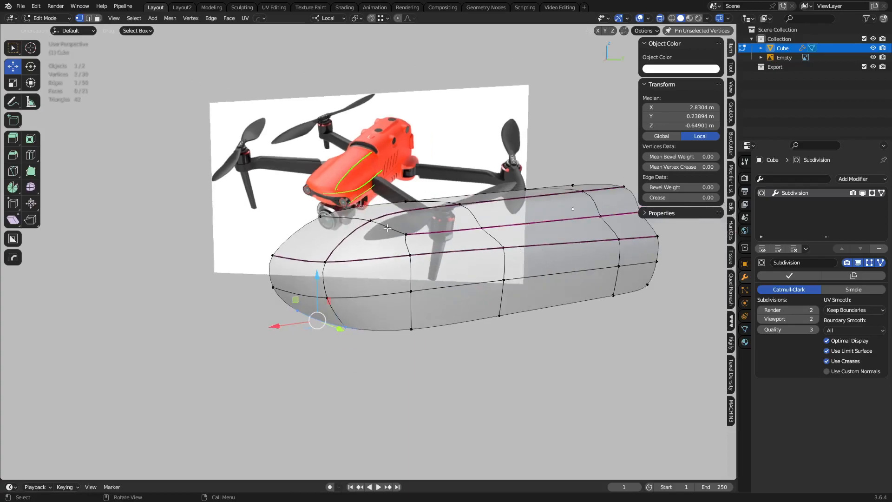
key(KP_Divide)
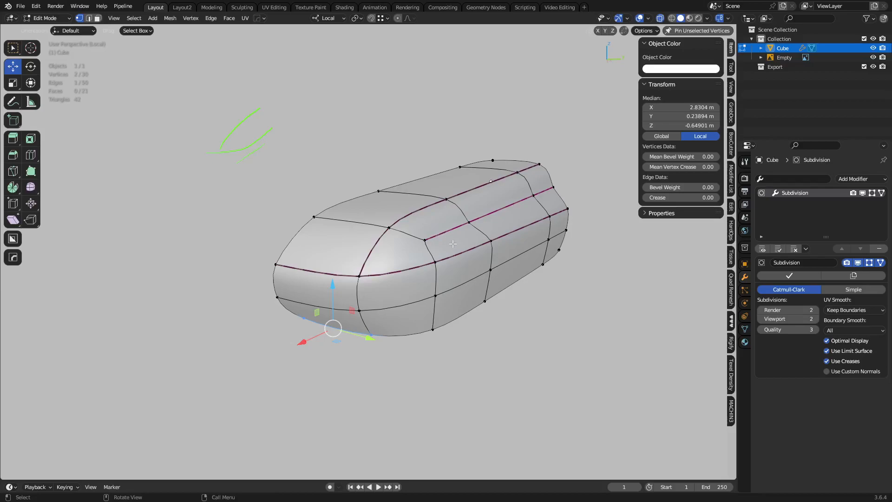
key(KP_Divide)
key(ctrl+Tab)
click(376, 243)
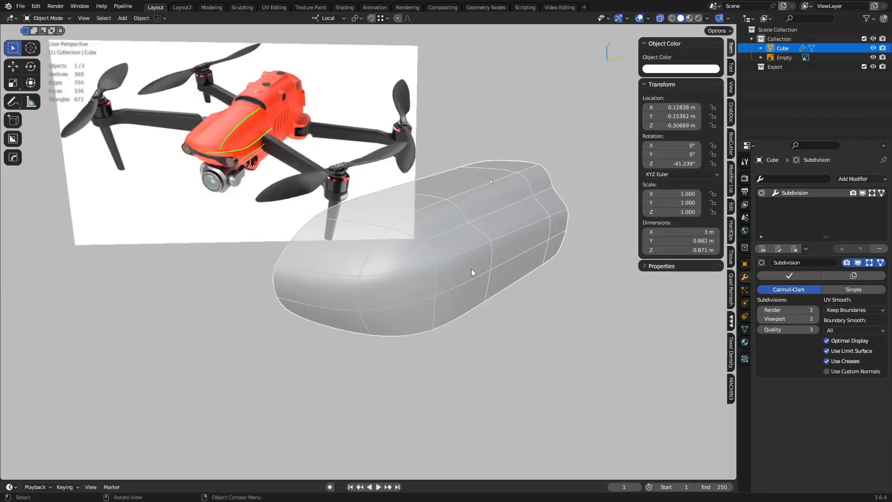
middle_drag(471, 268, 433, 247)
click(525, 314)
scroll(367, 297, up, 2)
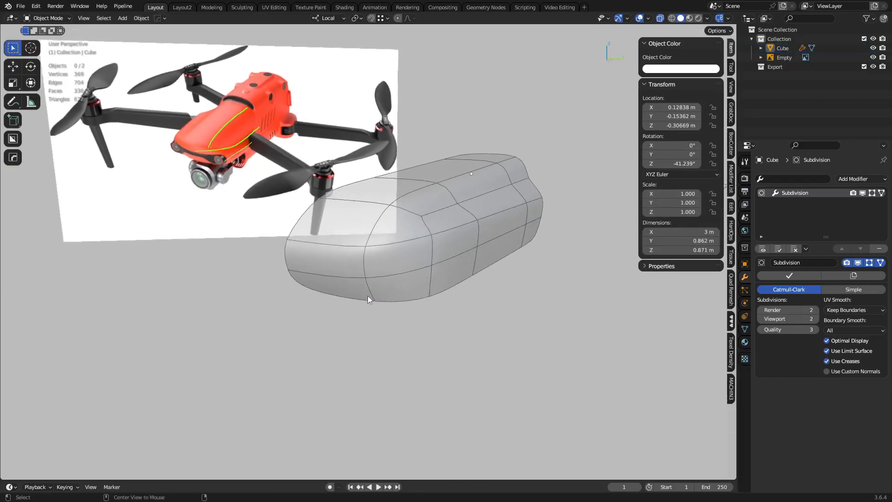
shift+middle_drag(447, 211, 448, 263)
click(425, 242)
shift+middle_drag(448, 263, 281, 305)
Step: Shift the open rear edge loop toward the nose along local X by about 0.10 m and another 0.17 m
key(Tab)
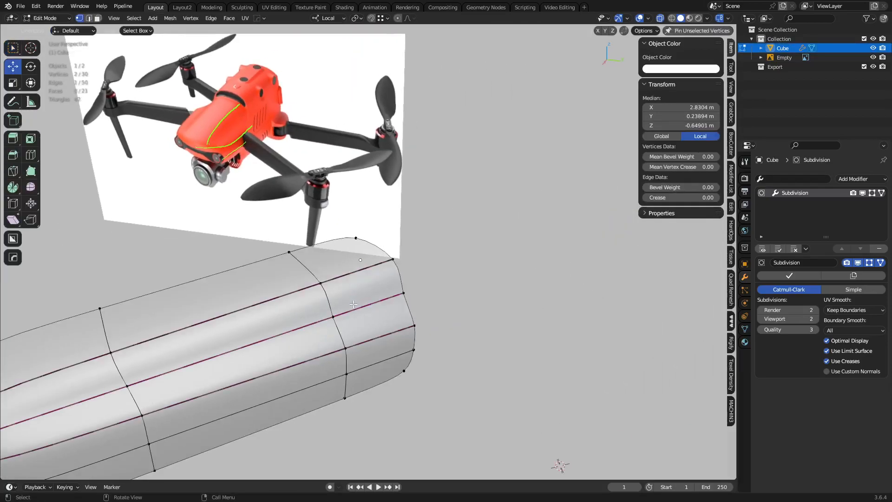
middle_drag(418, 288, 444, 300)
ctrl+click(434, 356)
key(g)
key(x)
drag(385, 308, 378, 311)
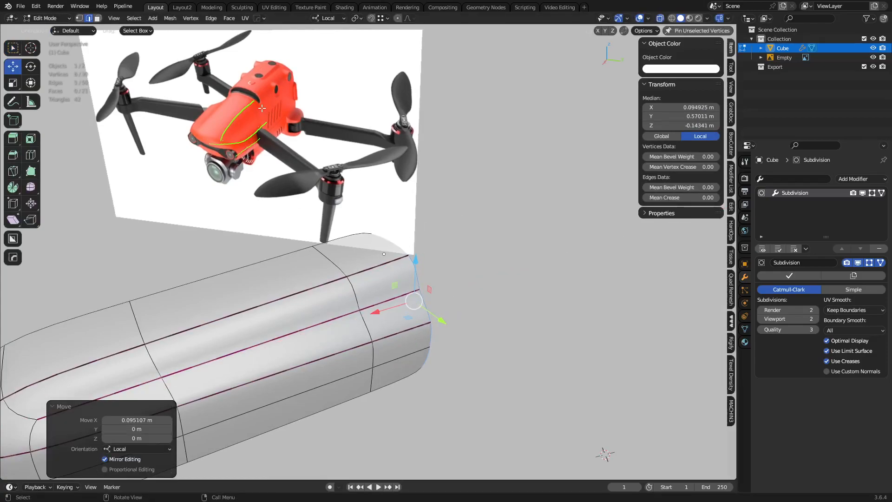
mouse_move(447, 310)
middle_down()
mouse_move(425, 319)
mouse_move(447, 304)
middle_up()
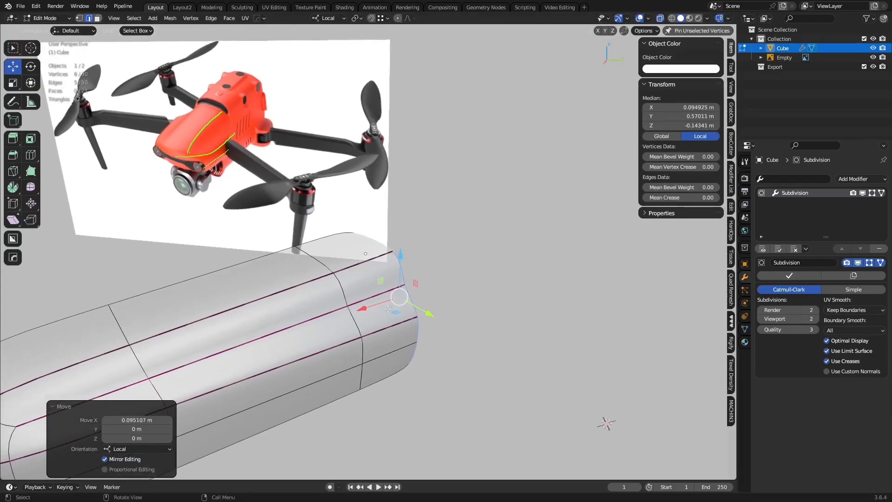
drag(371, 305, 353, 313)
shift+middle_drag(461, 316, 500, 289)
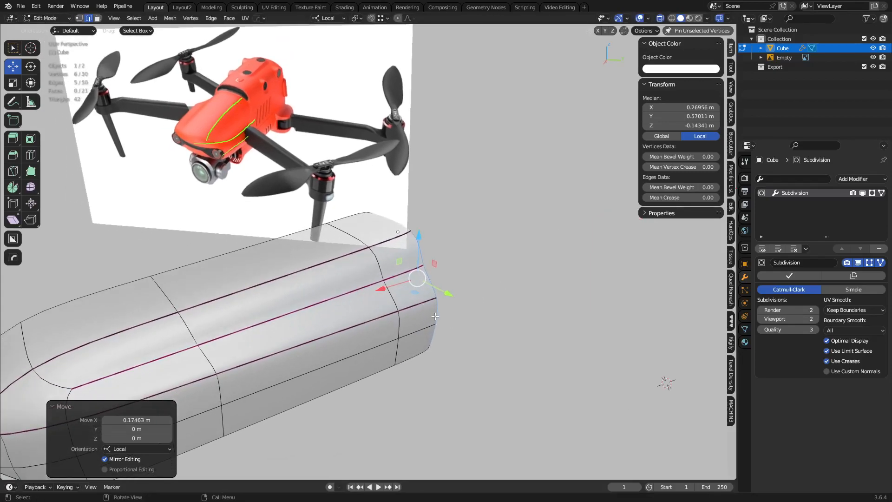
scroll(435, 316, up, 2)
shift+middle_drag(470, 341, 454, 339)
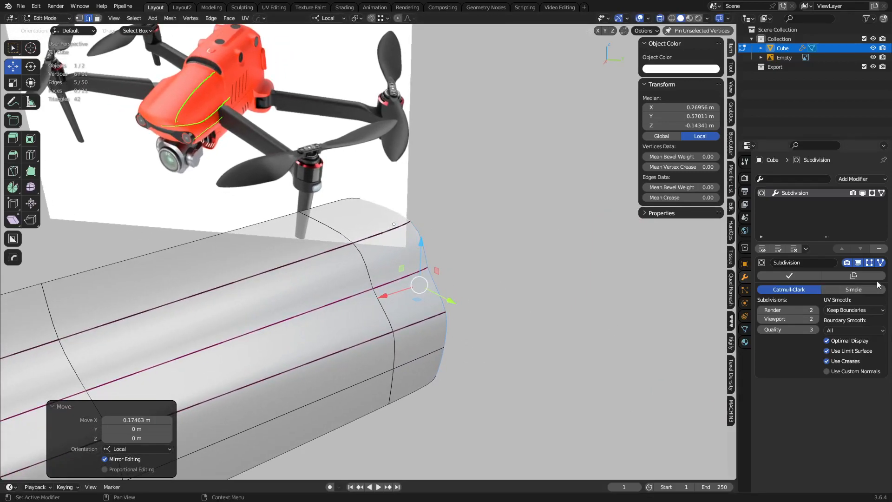
Step: Turn off the Subdivision modifier's Edit Mode display and extrude the three upper rear edges about 0.21 m upward along local Z
click(869, 263)
click(426, 256)
click(436, 273)
shift+click(403, 205)
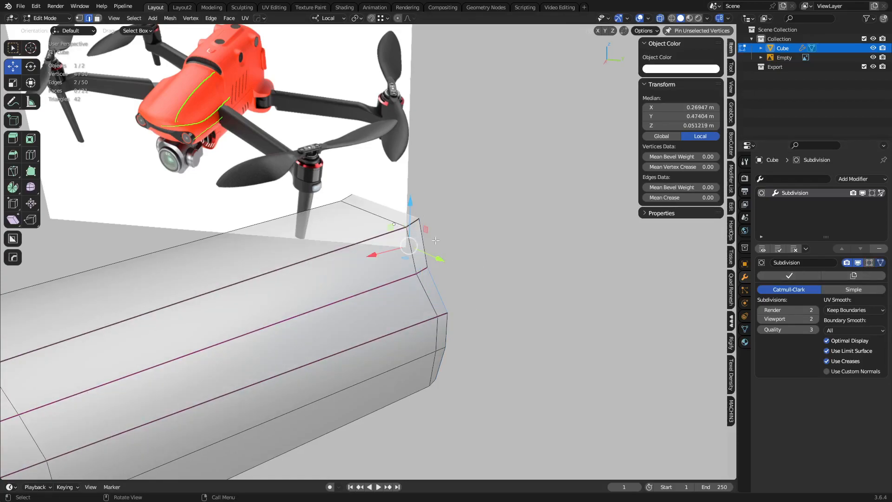
shift+click(426, 235)
shift+middle_drag(477, 241, 484, 246)
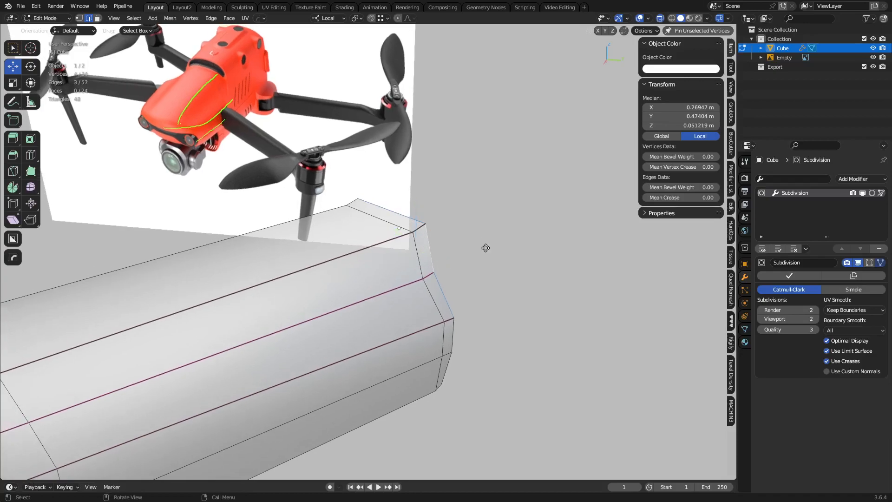
key(e)
key(z)
click(511, 211)
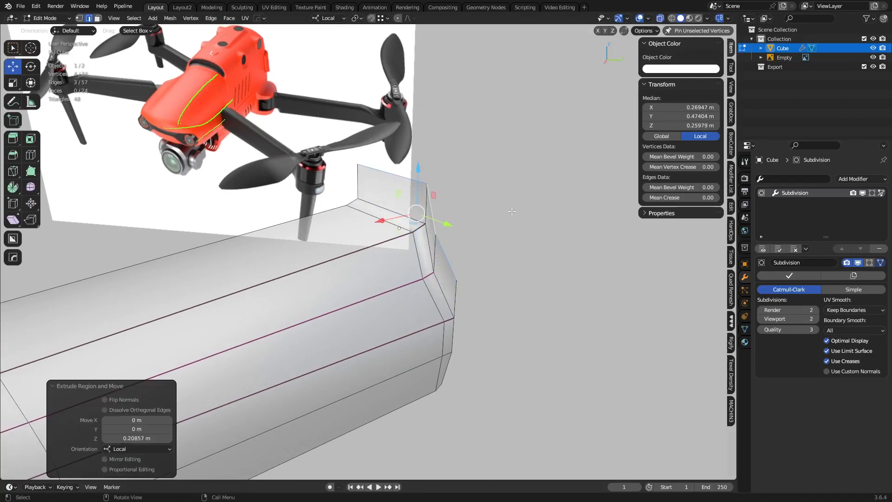
Step: Extrude the raised edges rearward along local X and compare the smoothed step with the drone reference in Object Mode
key(g)
key(x)
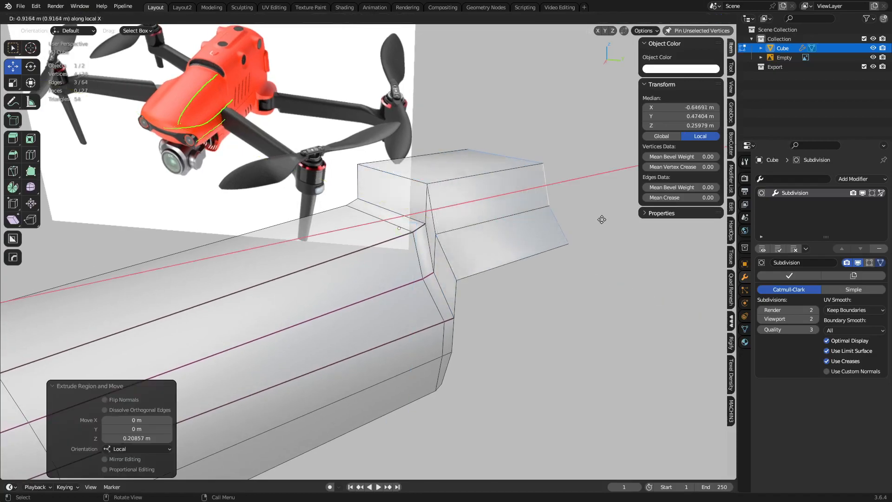
click(543, 244)
key(ctrl+Tab)
click(518, 245)
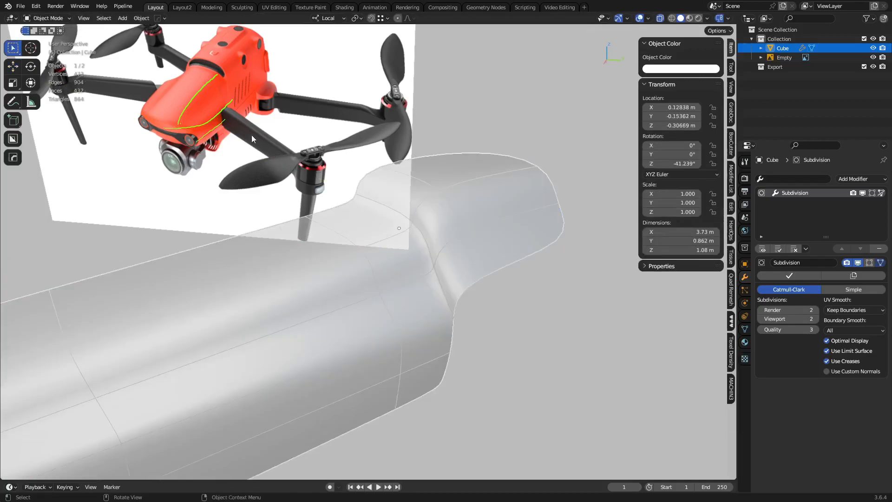
scroll(218, 77, up, 1)
scroll(223, 88, down, 2)
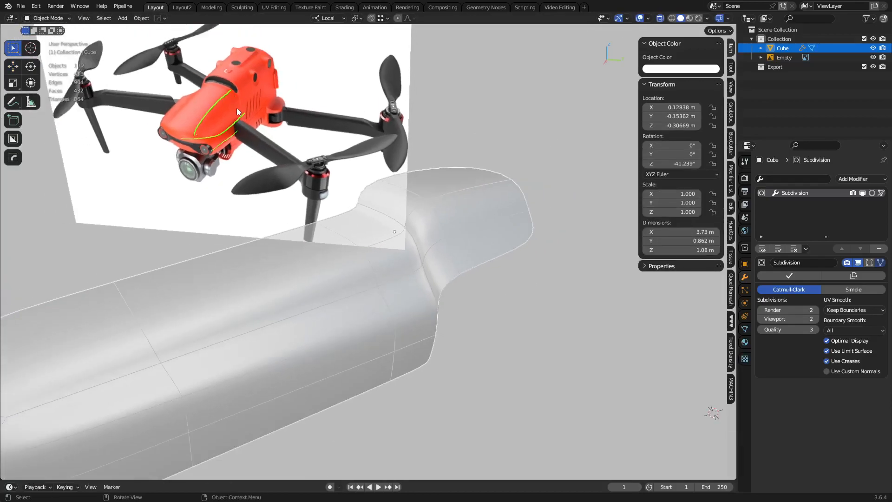
Step: Slope the step by moving its upper edge path about 0.12 m rearward along local X and inspect it in Object Mode
key(ctrl+Tab)
click(468, 245)
middle_drag(497, 253, 479, 249)
click(421, 249)
click(420, 251)
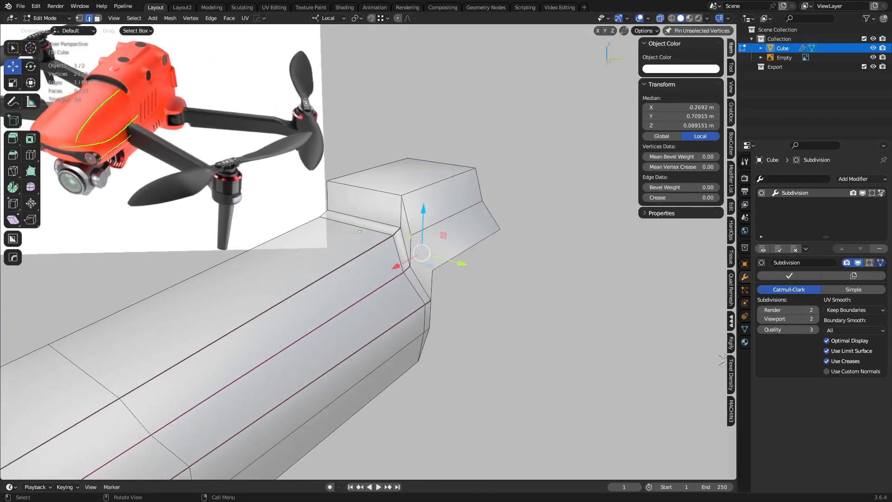
ctrl+click(379, 228)
drag(368, 232, 382, 231)
middle_drag(382, 231, 519, 253)
click(465, 261)
key(g)
right_click(466, 262)
key(ctrl+Tab)
click(441, 258)
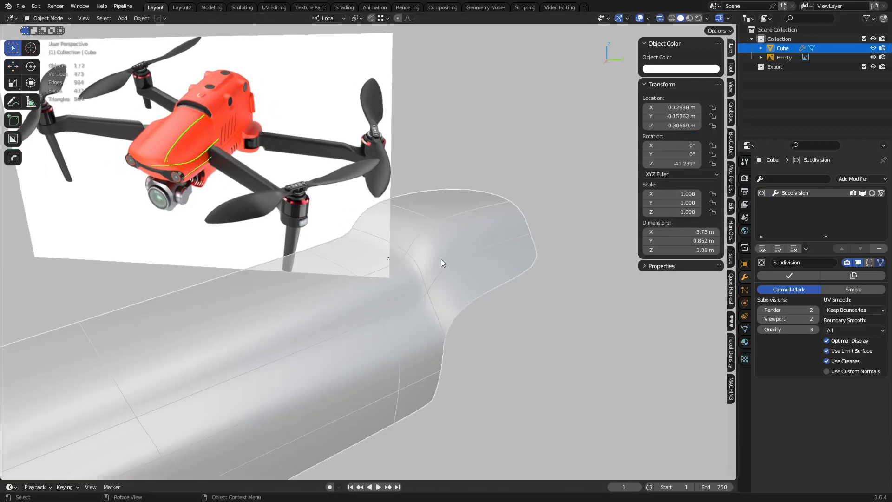
middle_drag(473, 258, 503, 234)
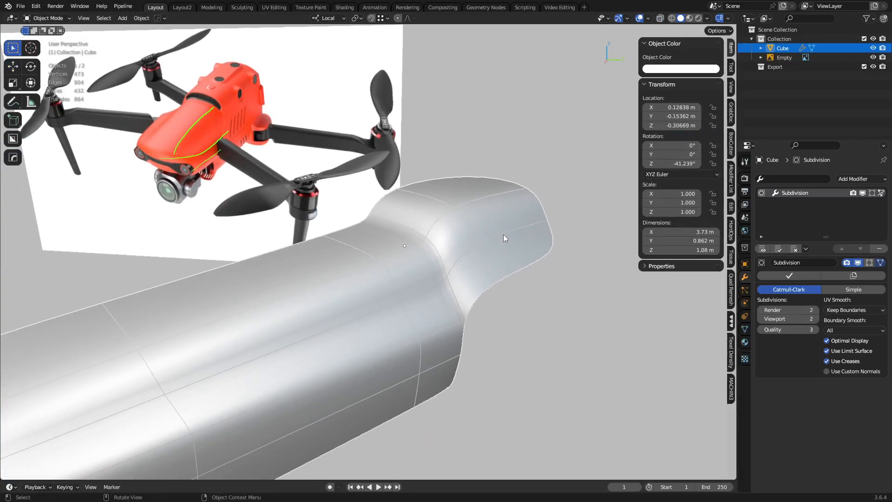
Step: Turn on the Subdivision modifier's Edit Mode display and crease the step's upper edge path to 0.47
key(ctrl+Tab)
click(564, 236)
click(469, 261)
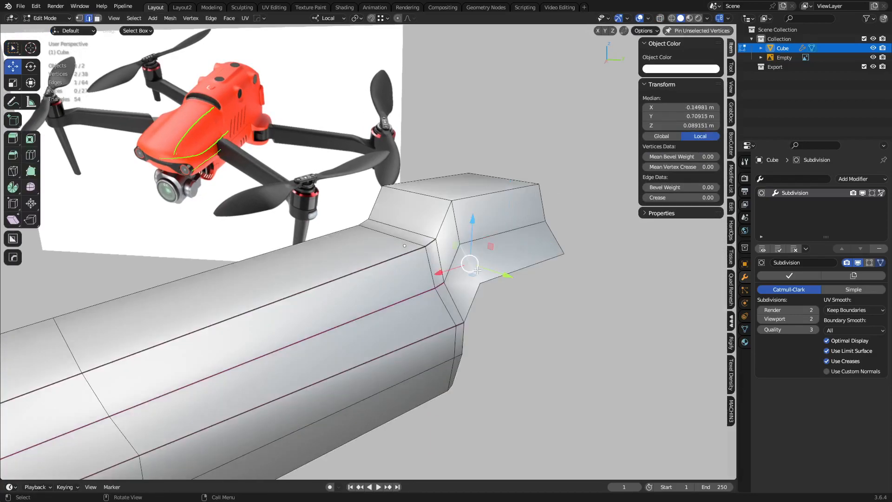
ctrl+click(440, 198)
click(869, 262)
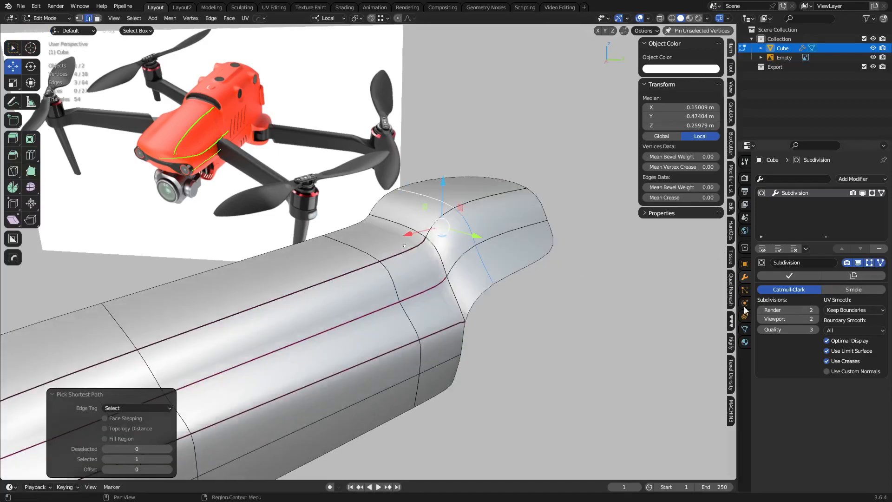
mouse_move(681, 197)
mouse_down()
mouse_move(721, 198)
mouse_move(692, 197)
mouse_up()
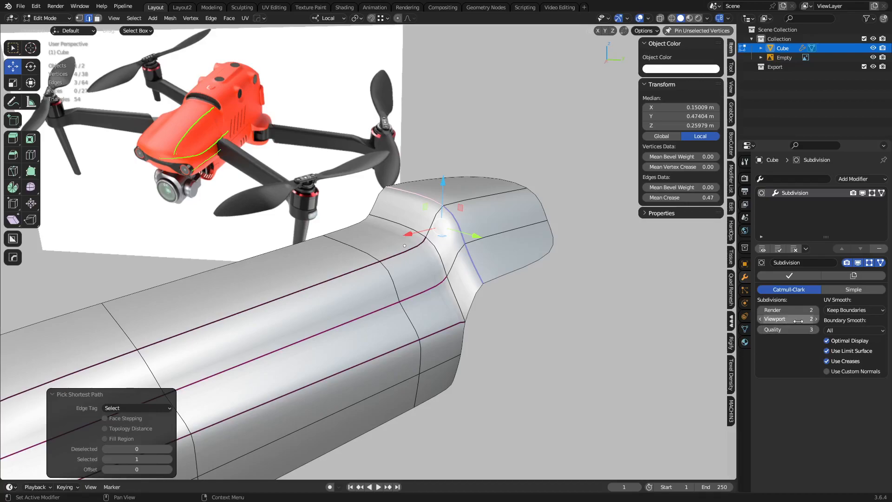
Step: Set the Subdivision modifier's viewport level to 1 and increase the crease on the step's upper edge path
click(817, 319)
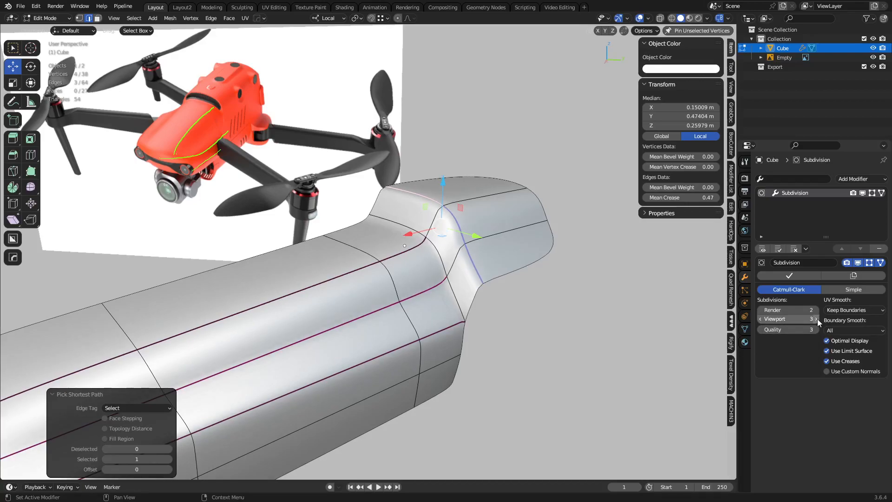
click(760, 320)
click(760, 320)
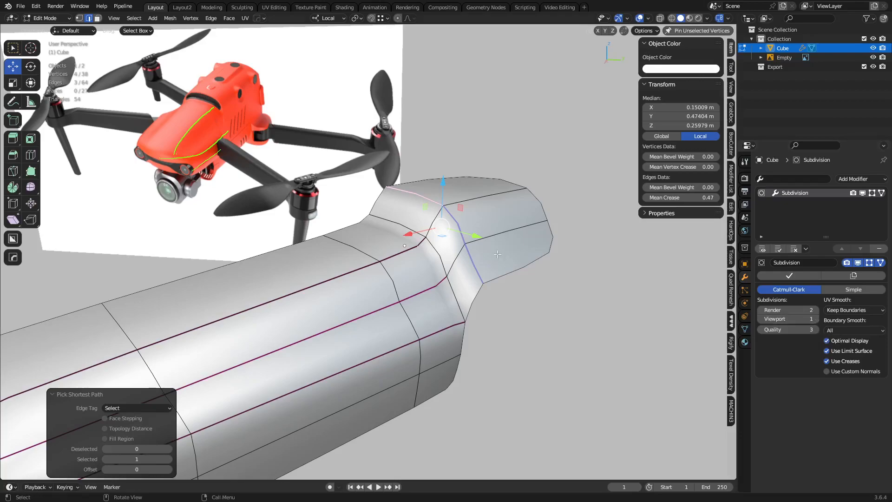
drag(690, 198, 711, 198)
Step: Set the mean crease of the edge path along the foot of the step to 1.00
middle_drag(441, 242, 383, 229)
shift+middle_drag(534, 216, 379, 232)
middle_drag(413, 267, 439, 290)
shift+middle_drag(486, 365, 444, 315)
click(420, 319)
ctrl+click(394, 226)
drag(683, 197, 711, 197)
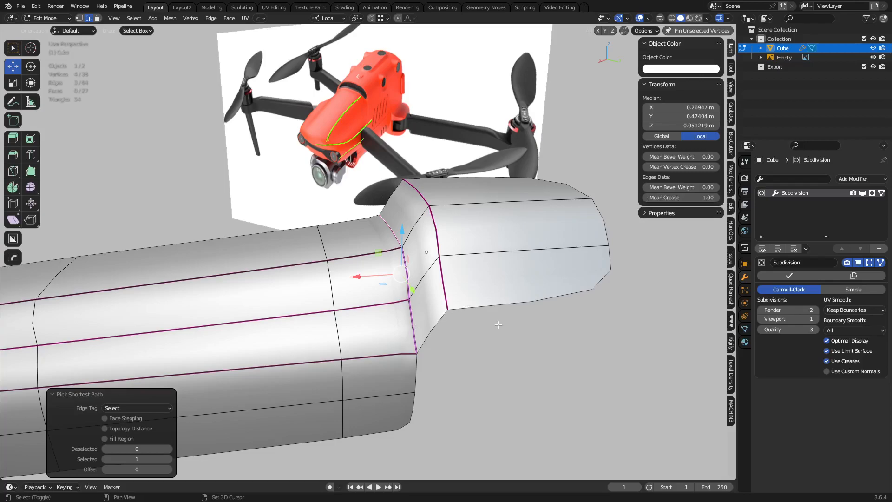
Step: Extrude the two lower rear side edges rearward along local X by about 0.31 m and again by about 0.52 m
key(KP_Decimal)
click(387, 341)
ctrl+click(386, 383)
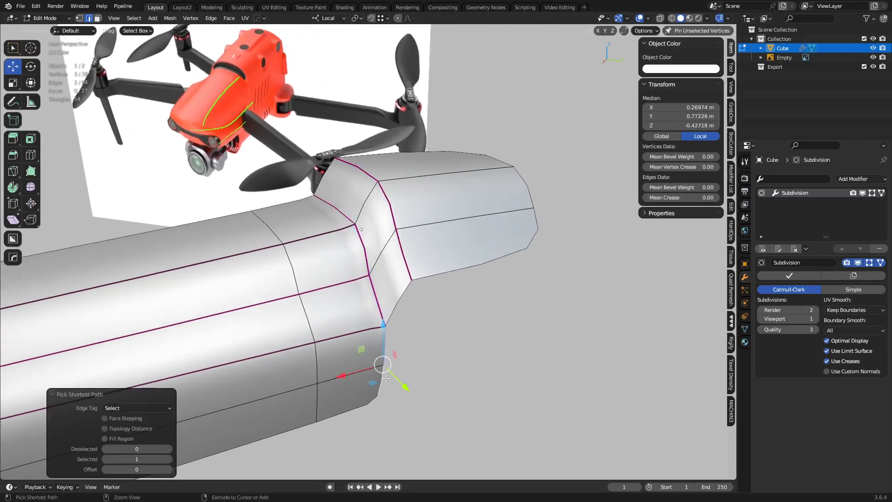
shift+middle_drag(435, 364, 458, 325)
key(e)
key(x)
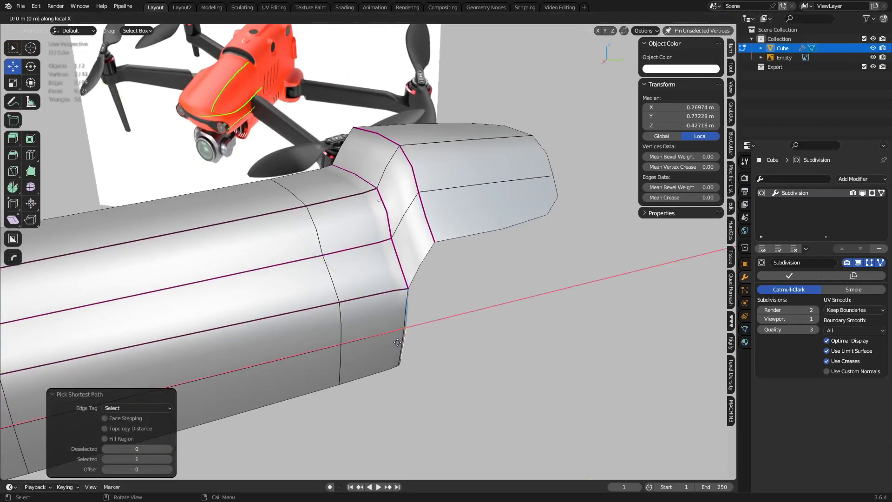
click(452, 331)
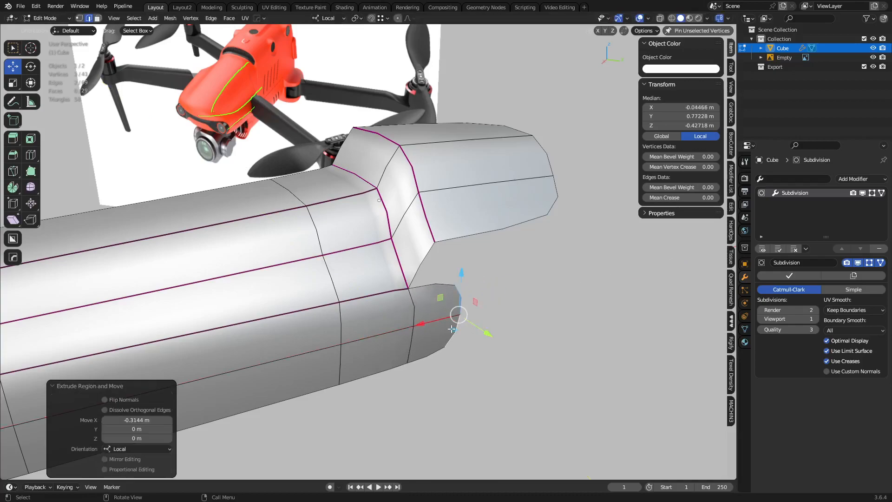
key(e)
key(x)
click(532, 315)
Step: Add a single loop cut across the upper rear extension at factor 0.581
key(ctrl+r)
click(474, 234)
click(459, 236)
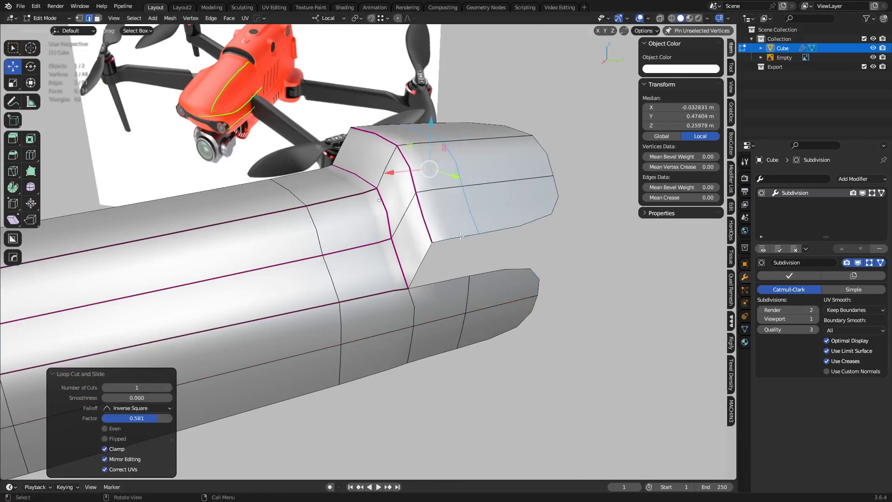
Step: Fill the gap between the upper and lower rear extensions with faces
key(1)
click(459, 268)
key(2)
click(422, 264)
shift+click(439, 281)
shift+click(454, 240)
key(f)
click(483, 263)
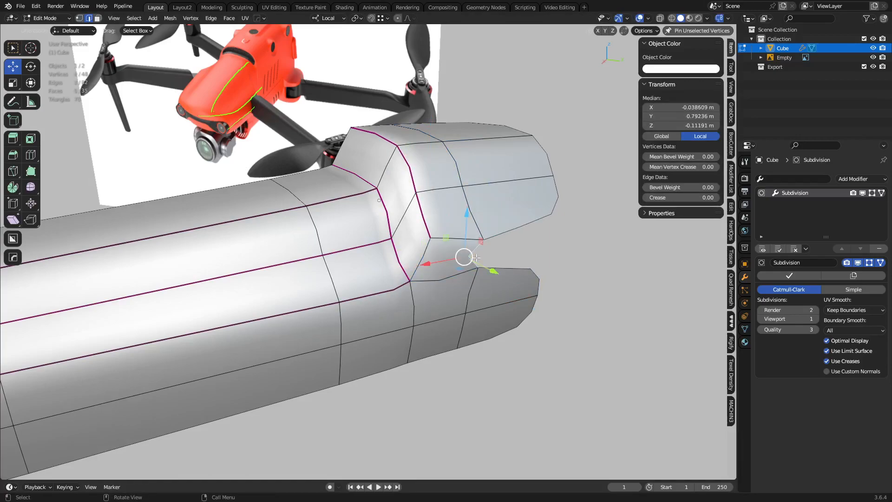
key(f)
Step: Turn off the Subdivision display in Edit Mode and shear the two lower rear side edges by about -0.356
click(873, 263)
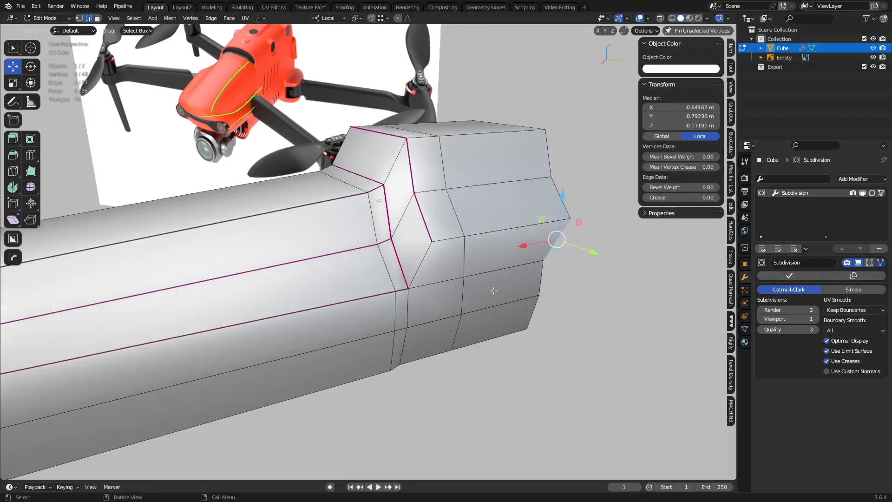
shift+click(517, 301)
middle_drag(517, 302, 427, 265)
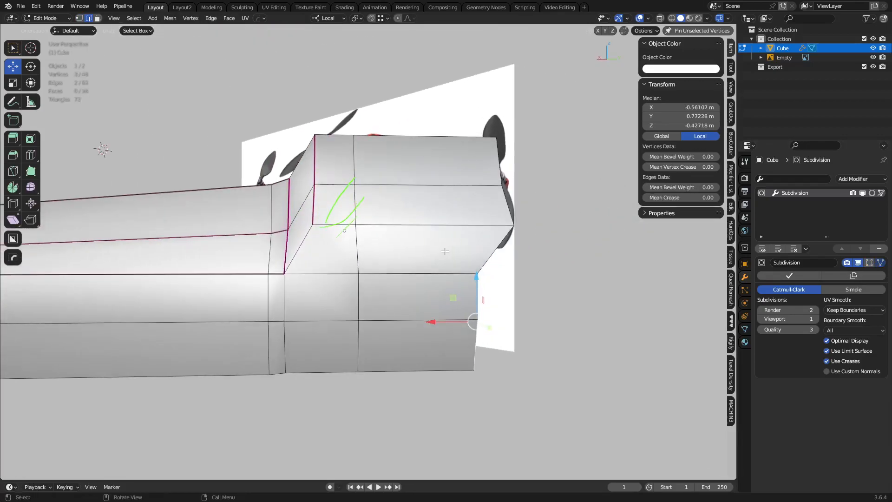
shift+click(484, 336)
shift+click(473, 337)
middle_drag(473, 337, 508, 325)
key(shift+ctrl+alt+s)
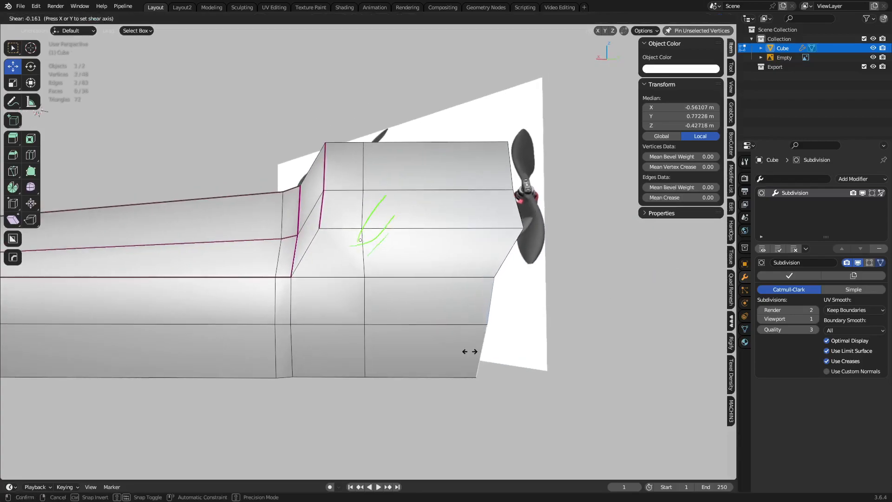
right_click(448, 354)
middle_drag(550, 339, 488, 339)
key(shift+ctrl+alt+s)
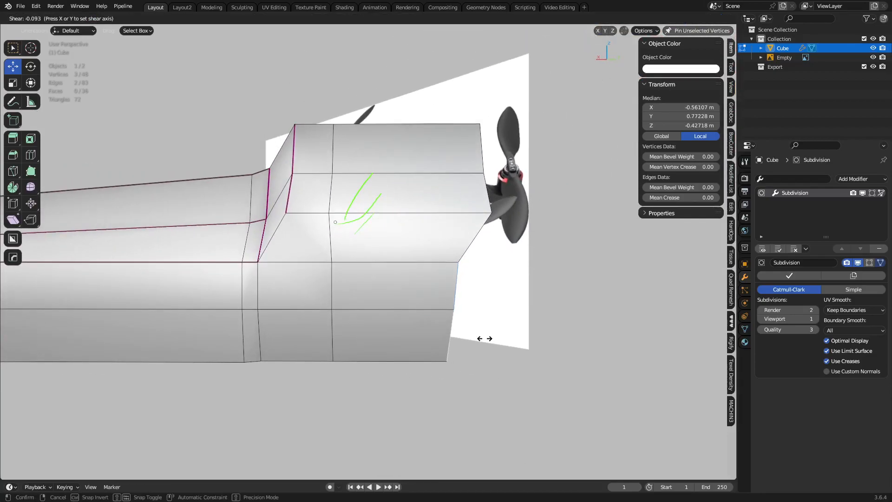
click(389, 344)
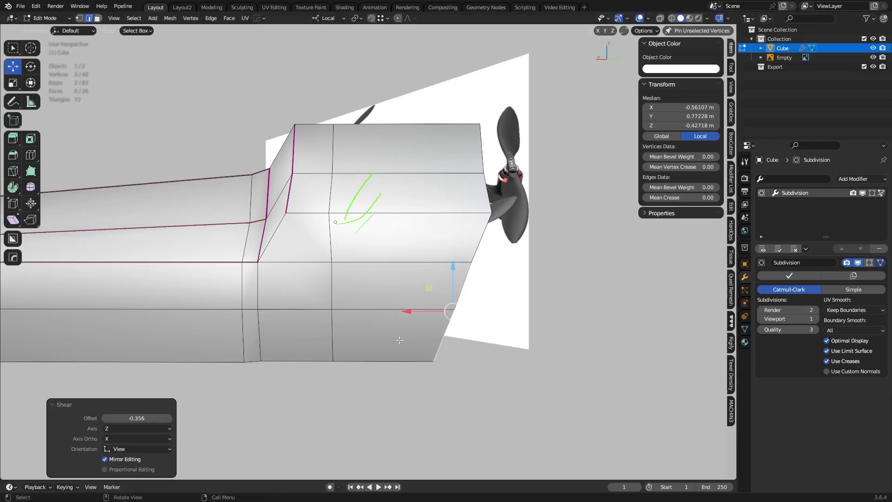
Step: Shift the sheared lower rear edges along local X, about 0.09 m forward and about 0.13 m back rearward
drag(425, 311, 404, 312)
scroll(357, 245, down, 3)
middle_drag(260, 188, 316, 200)
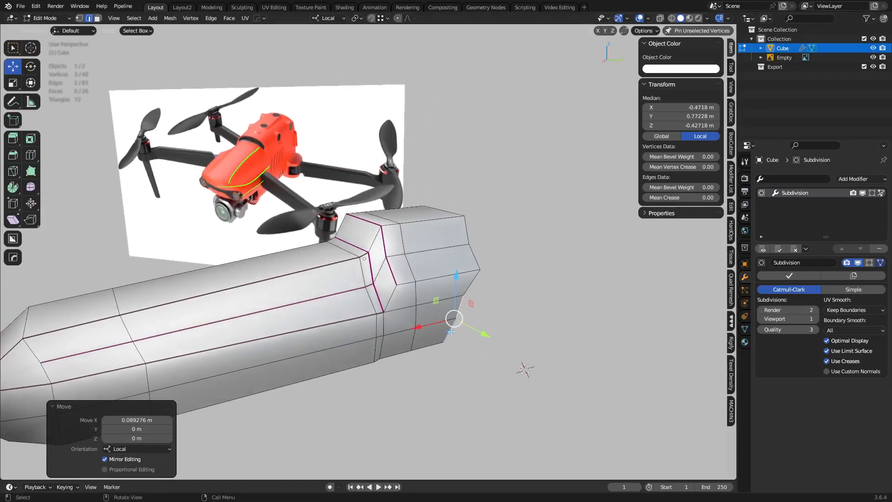
mouse_move(427, 325)
mouse_down()
mouse_move(416, 325)
mouse_move(438, 326)
mouse_up()
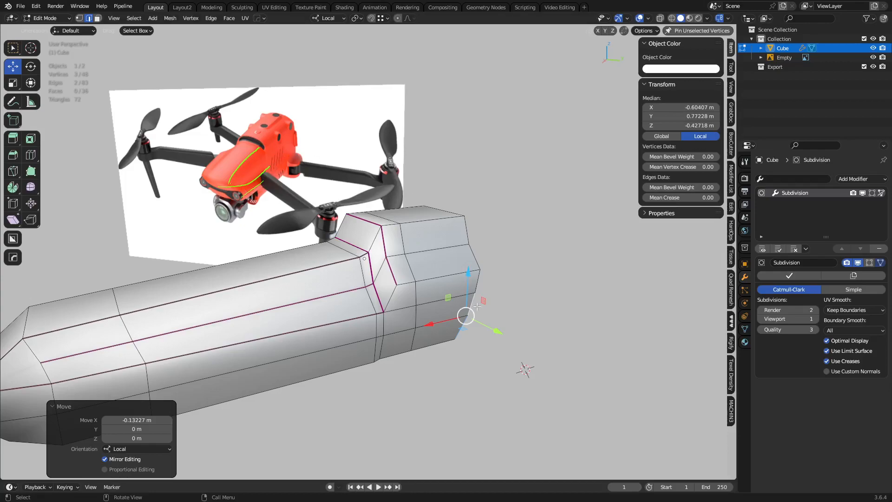
Step: Move all vertices of the stepped rear section forward along local X by about 0.70 m and switch to edge selection
click(467, 331)
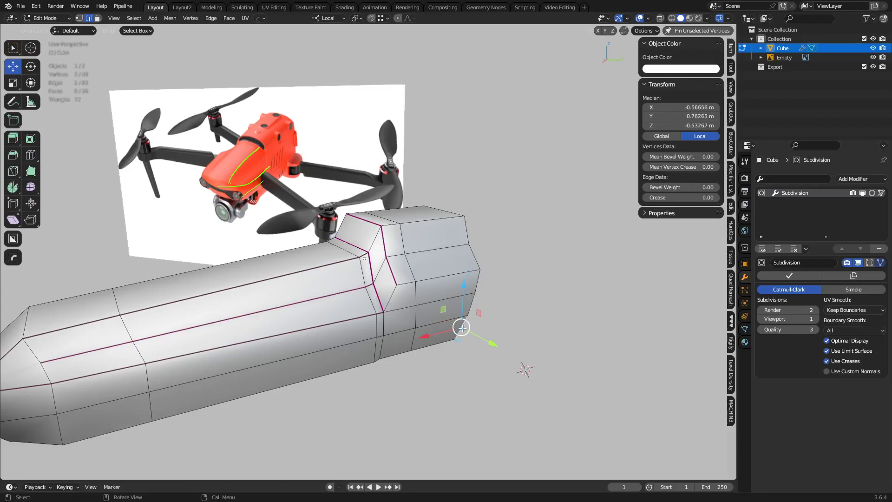
ctrl+click(439, 211)
middle_drag(401, 319, 474, 280)
key(1)
key(alt+z)
drag(436, 370, 687, 154)
drag(474, 254, 379, 257)
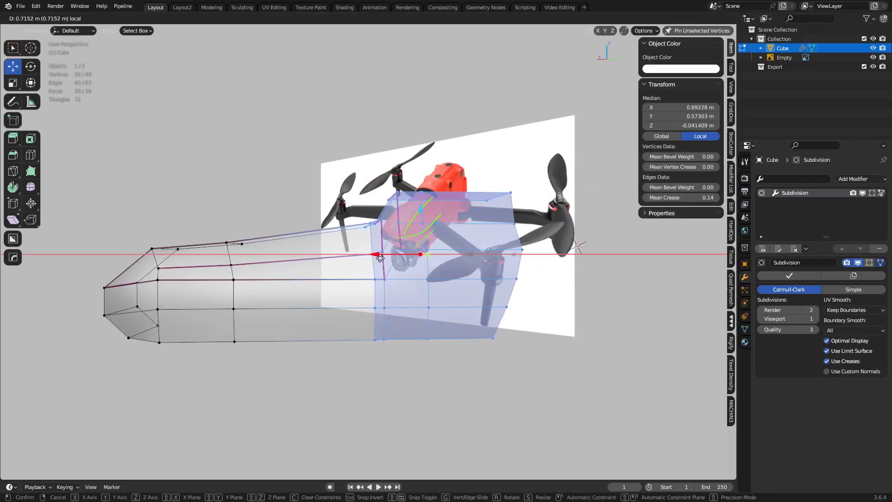
click(378, 256)
middle_drag(377, 257, 492, 277)
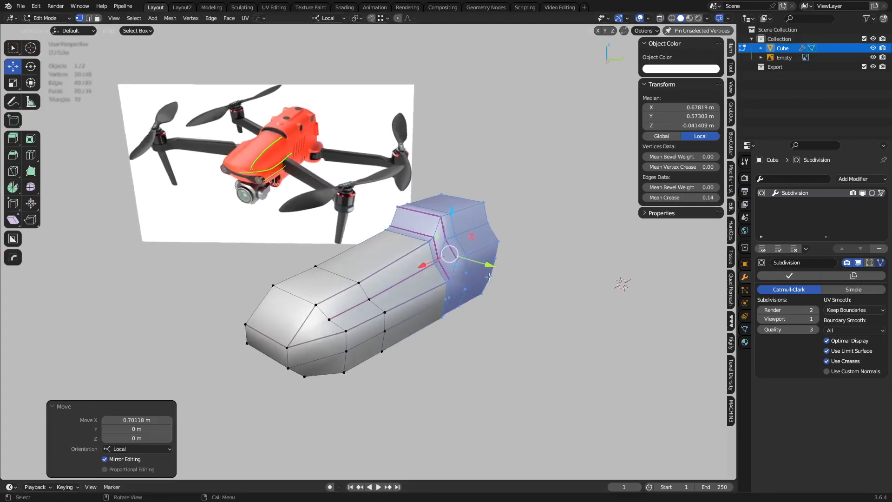
middle_drag(618, 267, 502, 276)
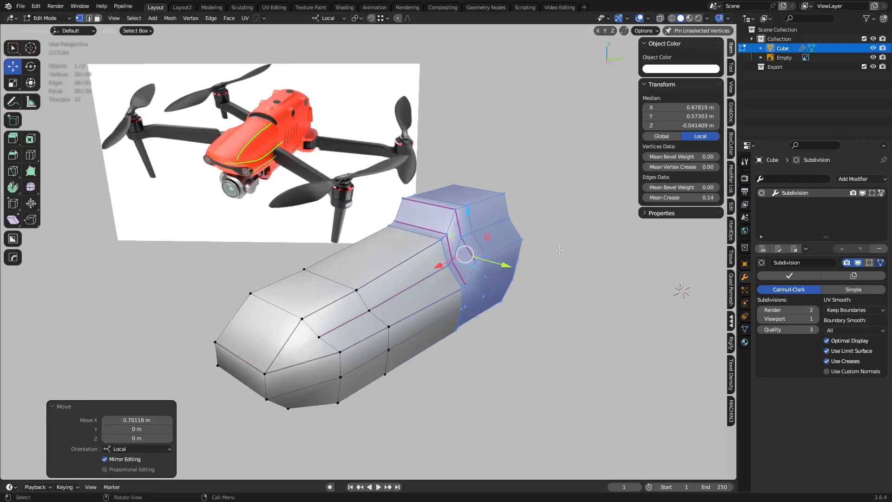
key(2)
alt+click(519, 230)
middle_drag(572, 281, 522, 274)
key(alt+a)
click(565, 275)
key(ctrl+z)
Step: Select the edge path along the open rear rim and align it on local X to Min
click(550, 335)
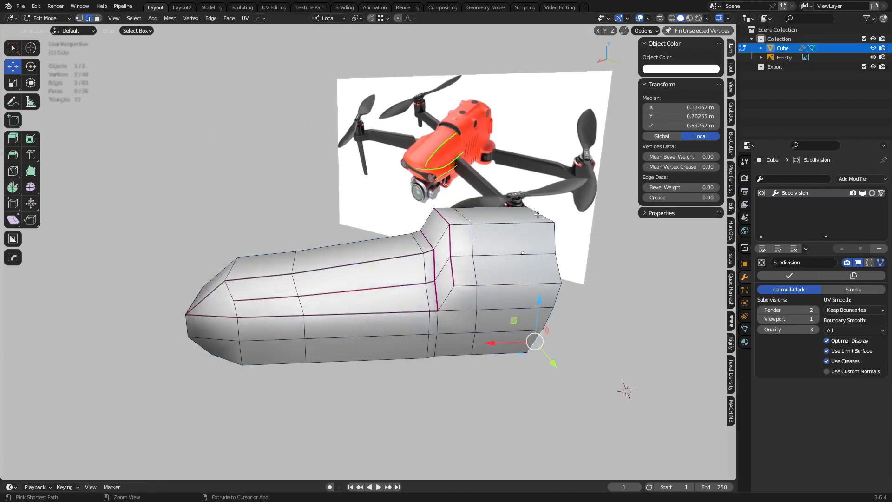
ctrl+click(538, 215)
key(alt+a)
click(581, 221)
middle_drag(489, 317, 527, 309)
Step: Switch to Object Mode and examine the smoothed, shortened body against the reference photo
key(ctrl+Tab)
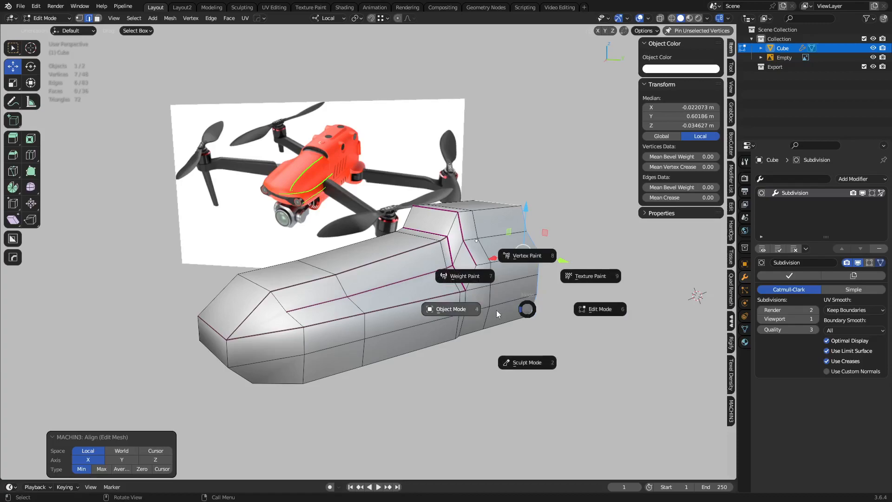
click(483, 335)
middle_drag(466, 362, 461, 310)
click(461, 310)
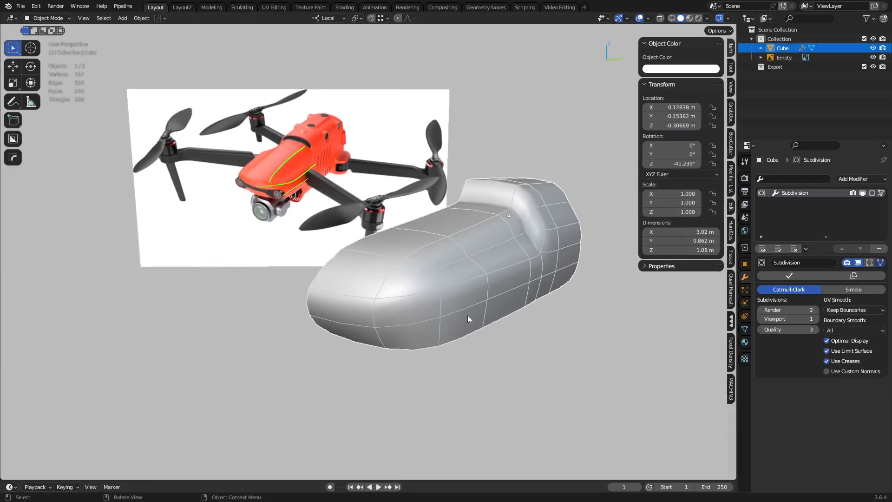
scroll(466, 309, up, 3)
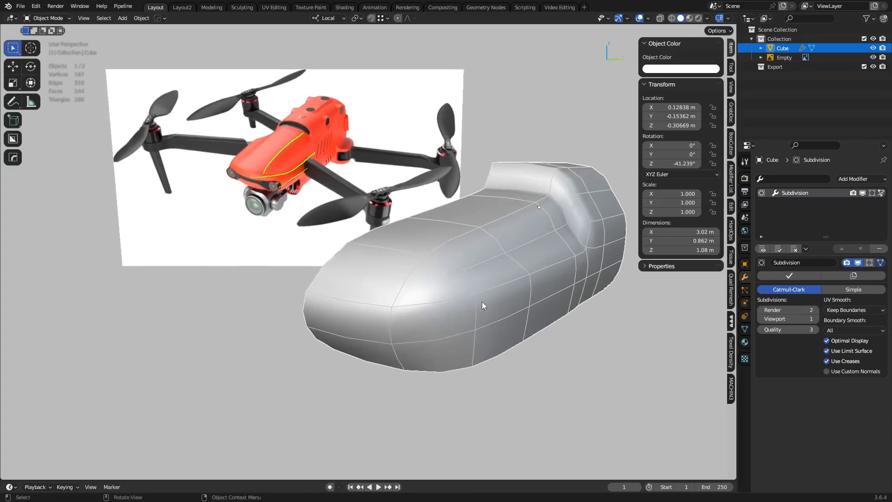
Step: Examine the face loops running along the hull and around the rear section in Edit Mode
key(Tab)
click(525, 300)
alt+click(384, 244)
alt+click(481, 312)
alt+click(481, 339)
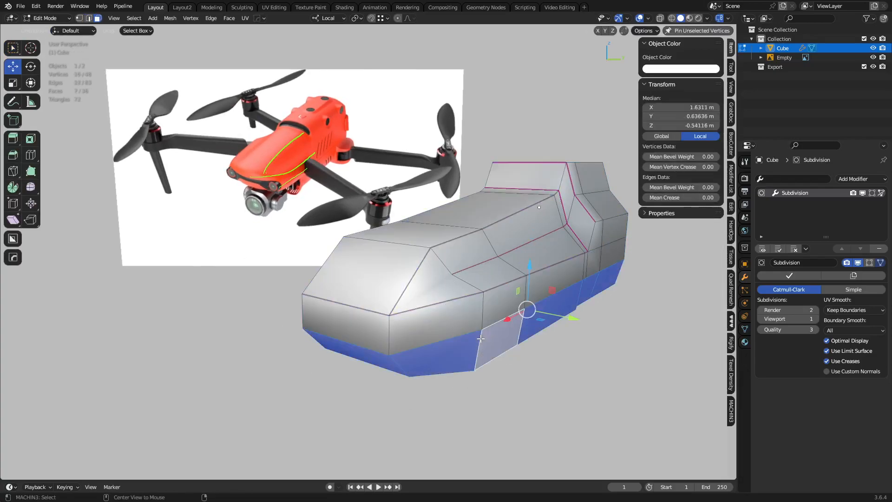
alt+click(498, 284)
alt+click(545, 265)
alt+click(608, 219)
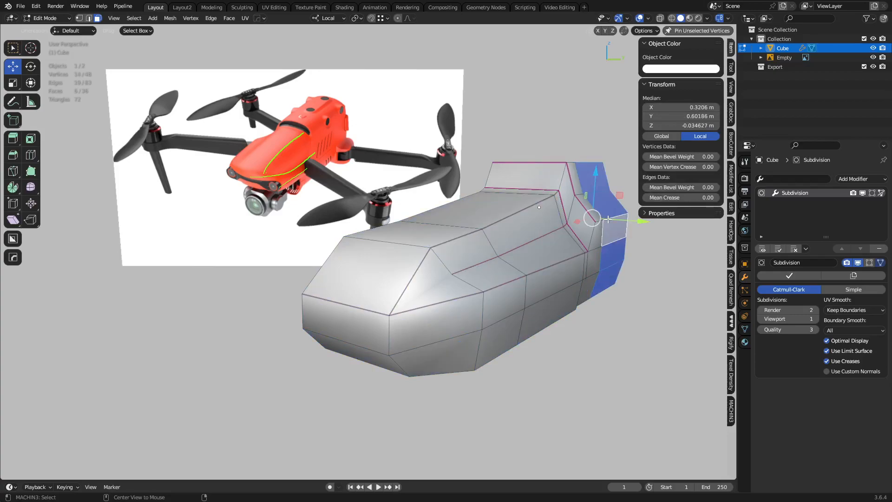
Step: Crease the diagonal side edge joining the two creased step lines to about 0.36, with Subdivision shown in Edit Mode
key(2)
click(597, 234)
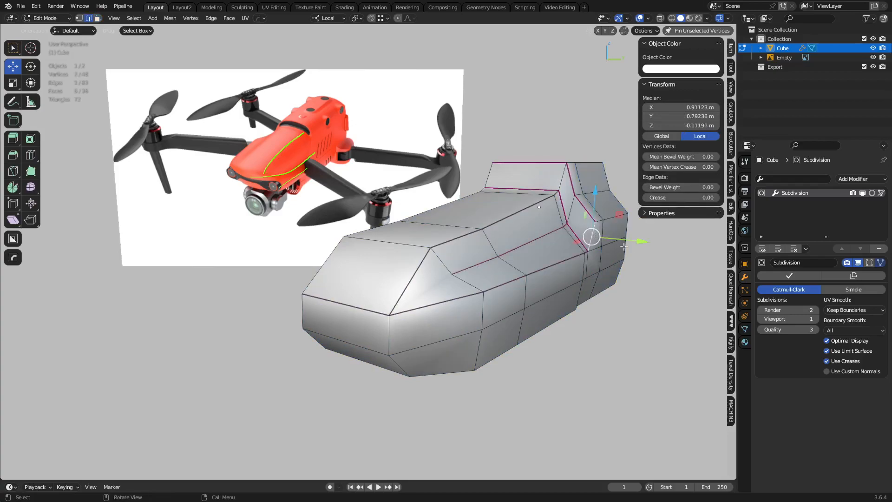
key(ctrl+Tab)
click(609, 252)
key(ctrl+Tab)
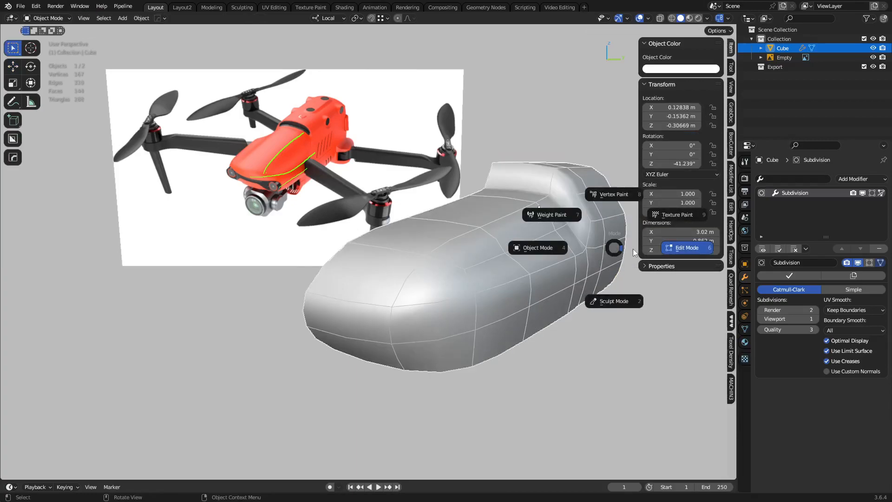
click(688, 249)
click(869, 262)
drag(681, 197, 694, 198)
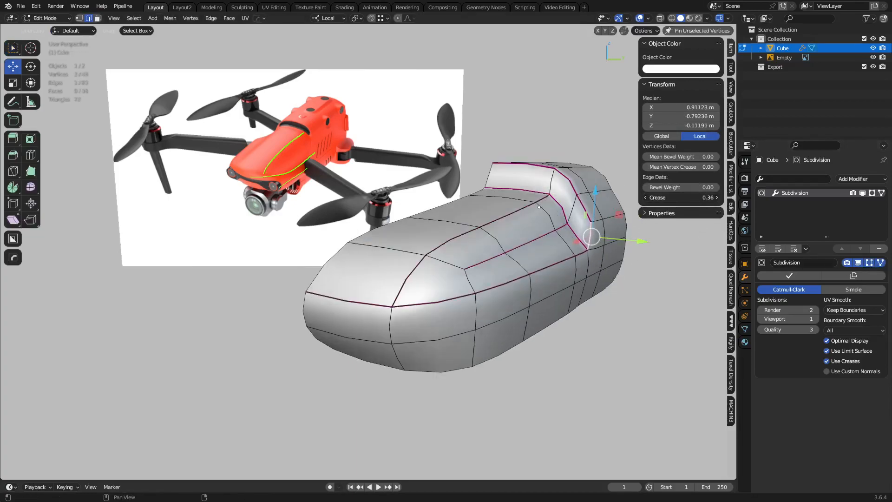
Step: Leave Edit Mode and examine the creased step and overall body shape from several angles
key(ctrl+Tab)
click(579, 284)
click(592, 310)
key(shift+w)
middle_drag(605, 279, 502, 282)
key(shift+w)
scroll(538, 282, down, 2)
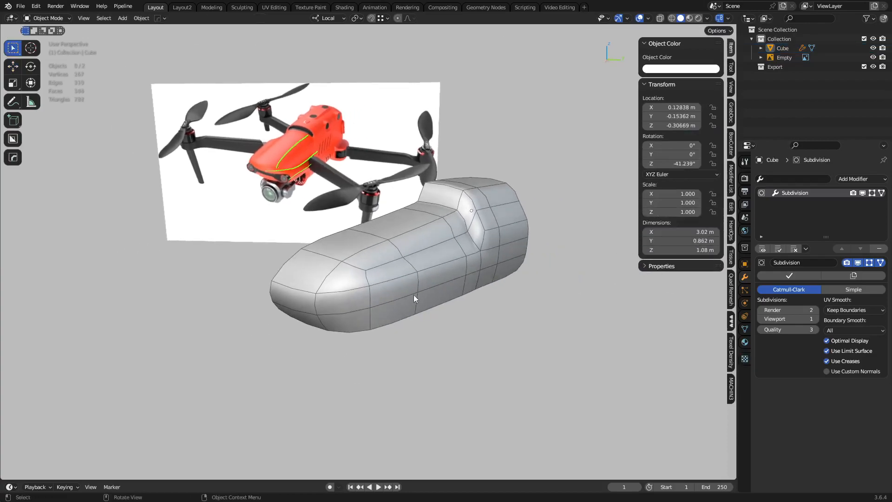
middle_drag(419, 282, 370, 228)
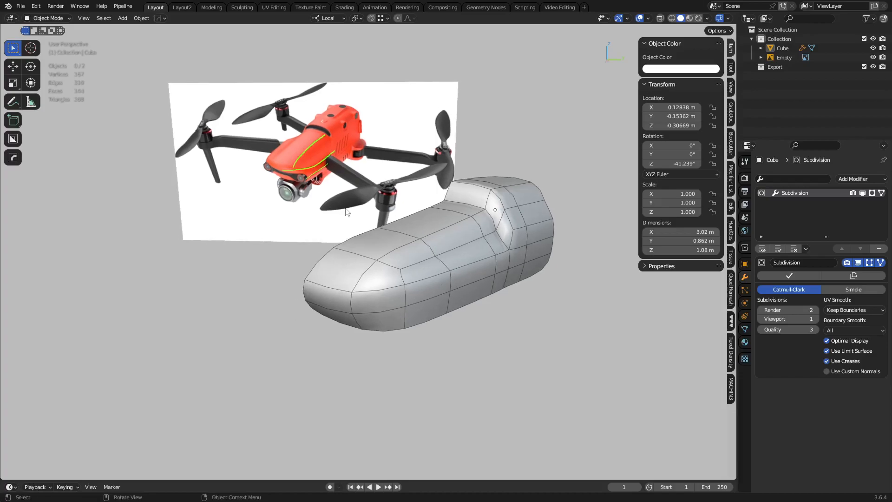
scroll(333, 181, up, 2)
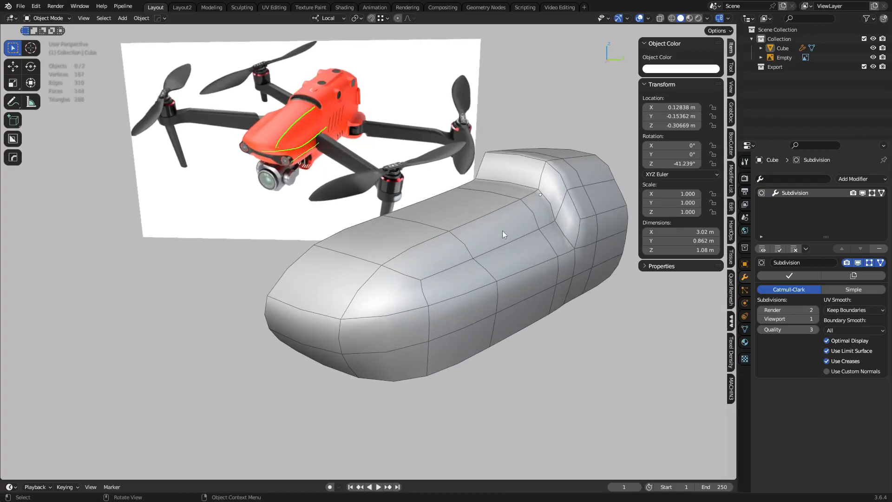
Step: Set the body's subdivision level to 1 and apply the Subdivision modifier
click(439, 262)
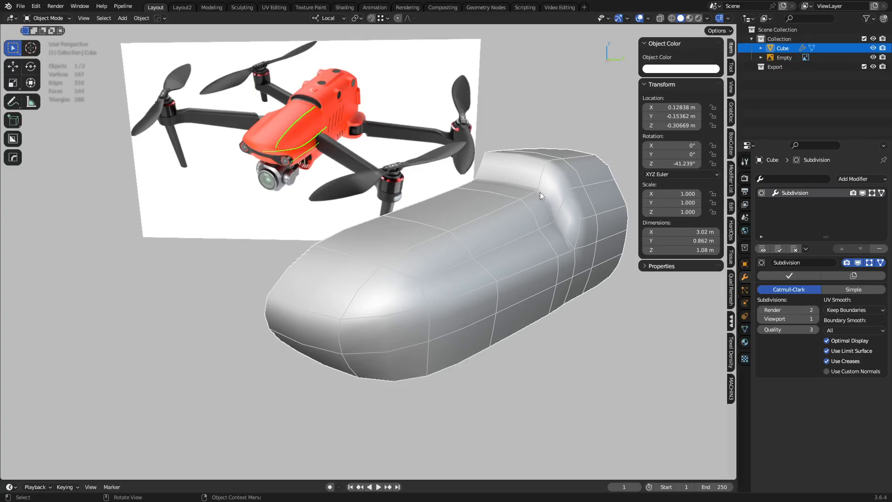
middle_drag(570, 183, 501, 221)
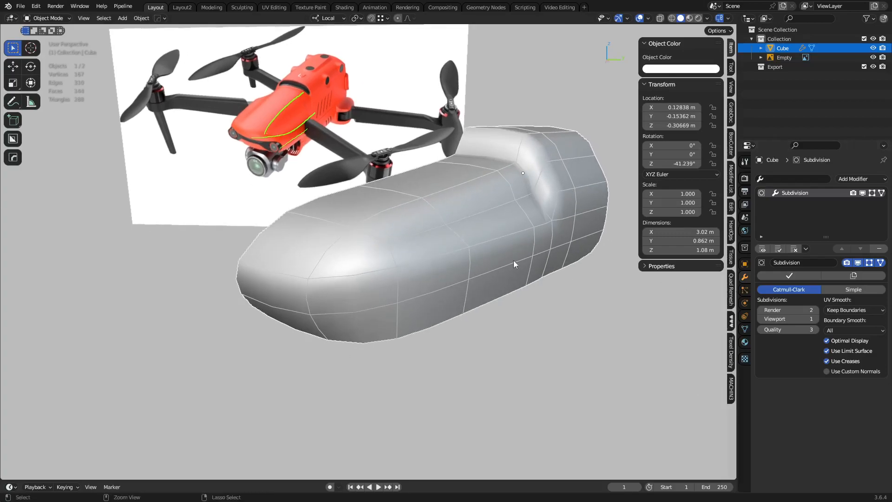
key(ctrl+1)
shift+middle_drag(506, 258, 550, 271)
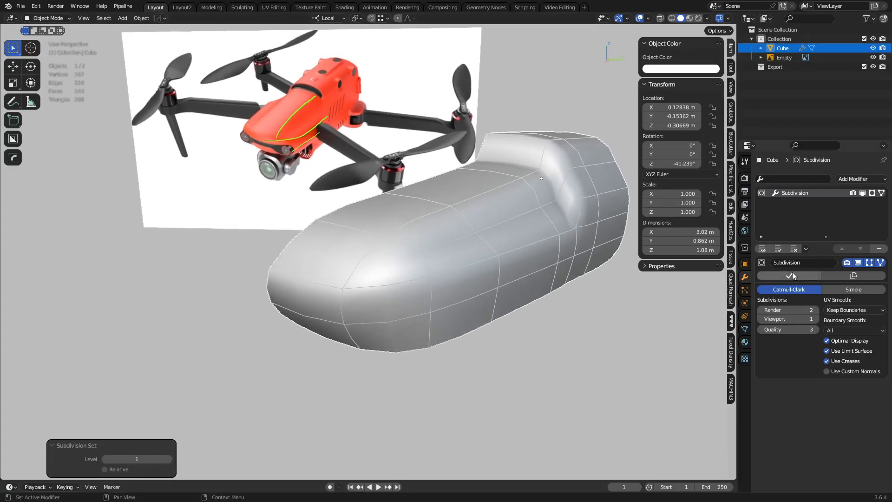
click(792, 276)
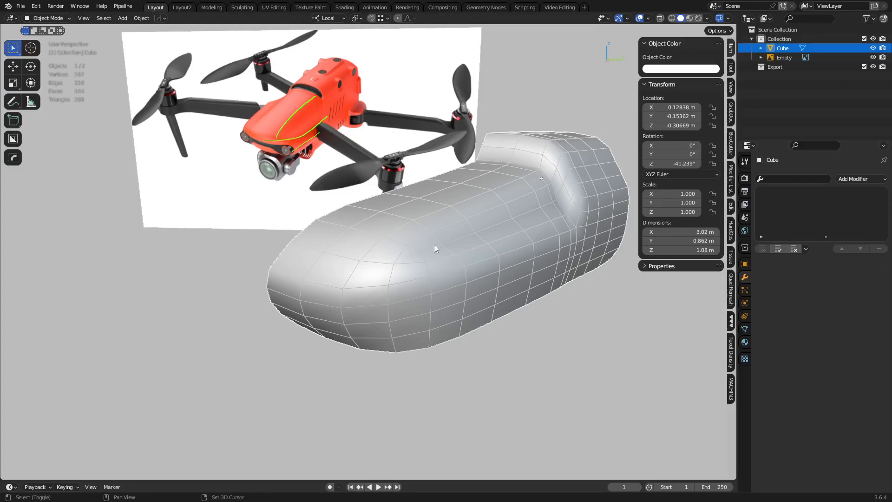
click(529, 328)
middle_drag(528, 327, 514, 297)
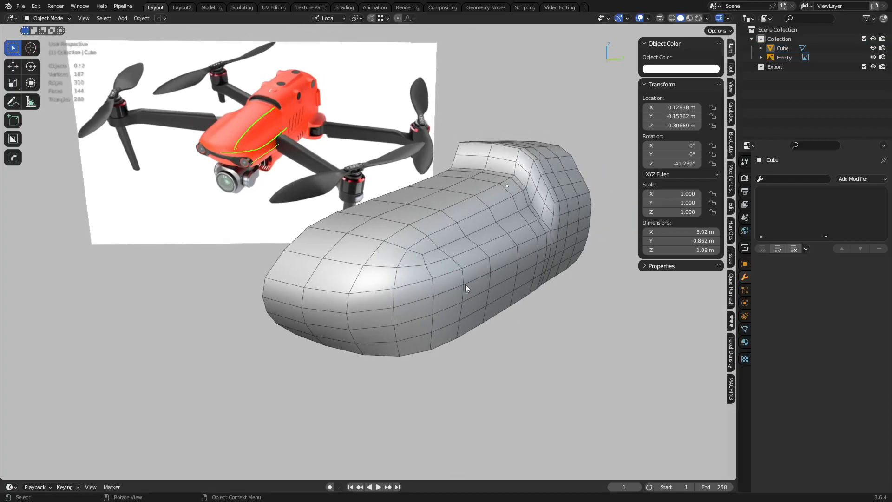
middle_drag(465, 288, 426, 283)
Step: Enter Edit Mode on the body and select the four-edge path across the top of the nose
key(ctrl+Tab)
key(Tab)
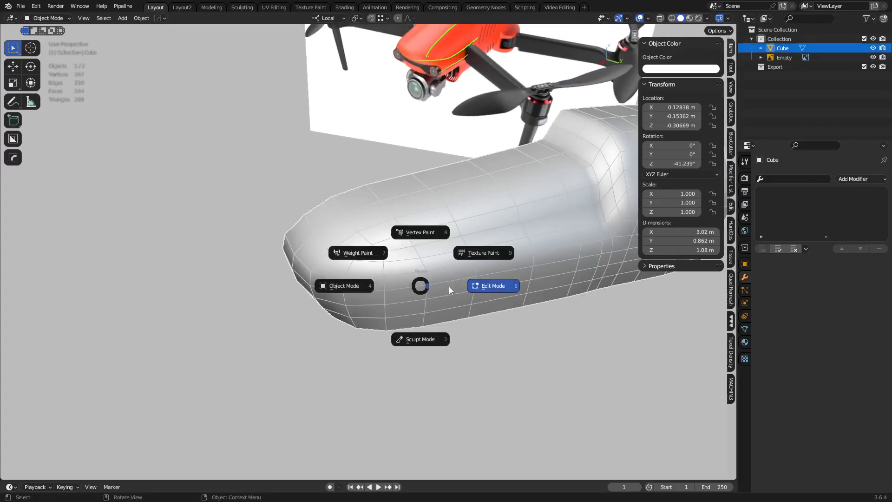
click(449, 286)
click(313, 222)
ctrl+click(377, 264)
key(ctrl+z)
ctrl+click(379, 265)
middle_drag(381, 274, 412, 270)
scroll(411, 269, up, 2)
Step: Try to move the four selected nose edges forward along local X by about 0.06 m
key(g)
key(x)
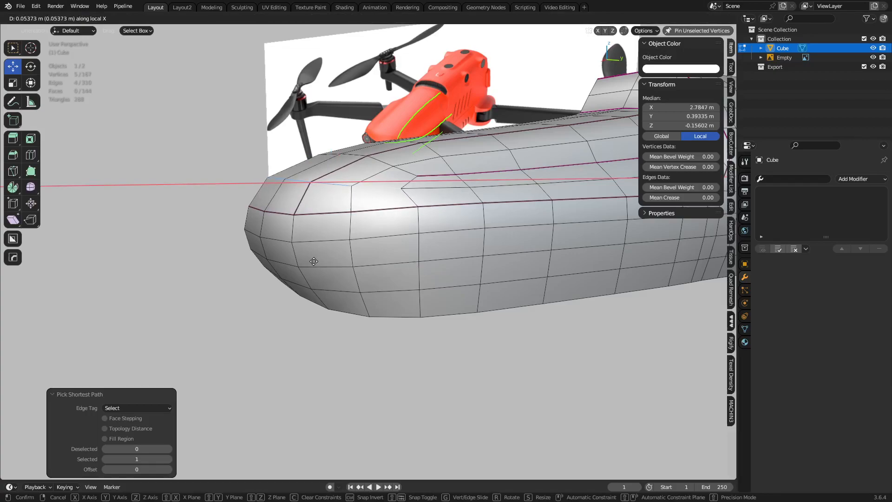
click(348, 255)
right_click(383, 254)
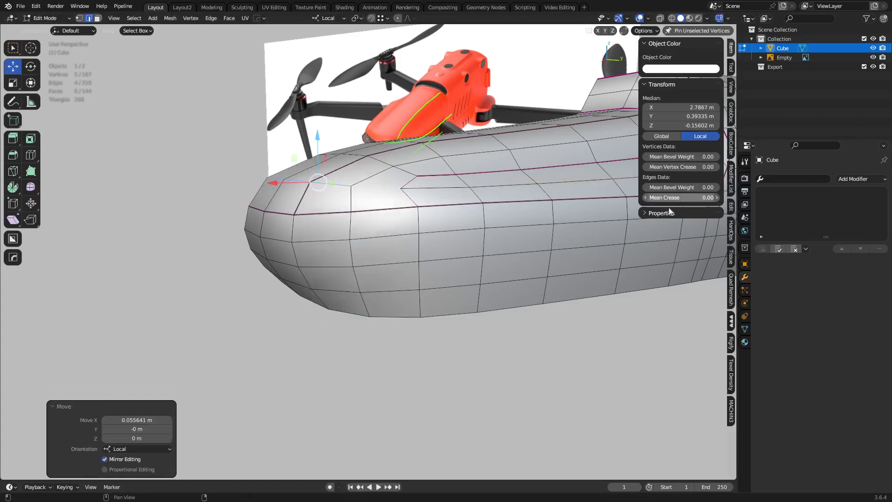
key(ctrl+z)
Step: Deselect the outermost edge and move the other three nose edges about 0.07 m along local X and about 0.03 m down local Z
shift+click(390, 187)
key(g)
key(x)
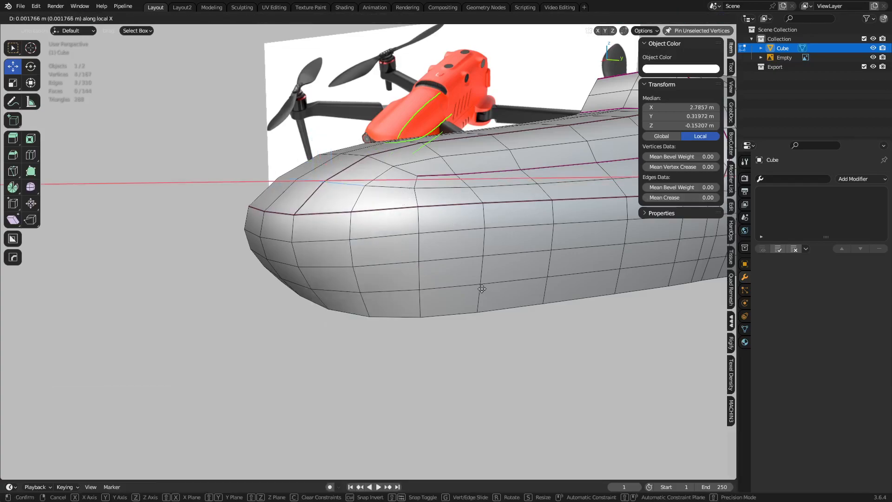
click(411, 255)
key(g)
key(z)
key(z)
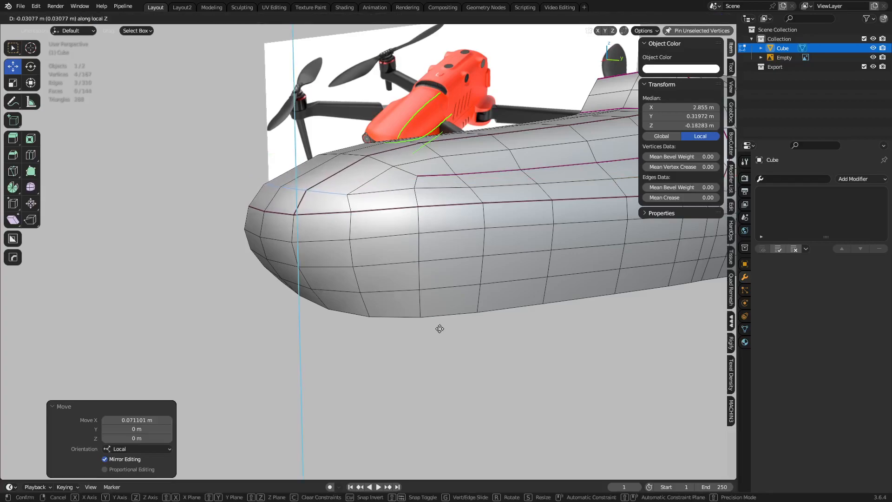
click(451, 320)
Step: Slide the vertex on the nose's side behind the moved edges along its edge by a factor of 0.194
key(1)
click(417, 190)
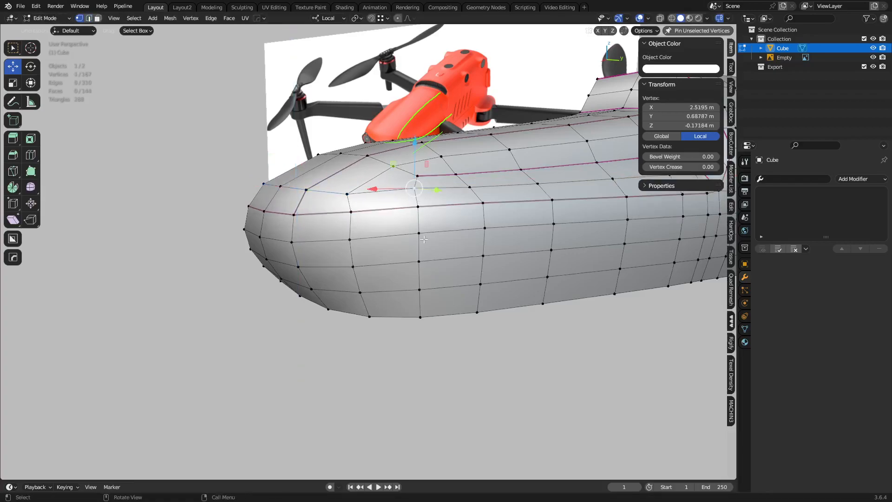
middle_drag(418, 193, 469, 273)
key(g)
key(g)
click(486, 319)
middle_drag(485, 318, 488, 291)
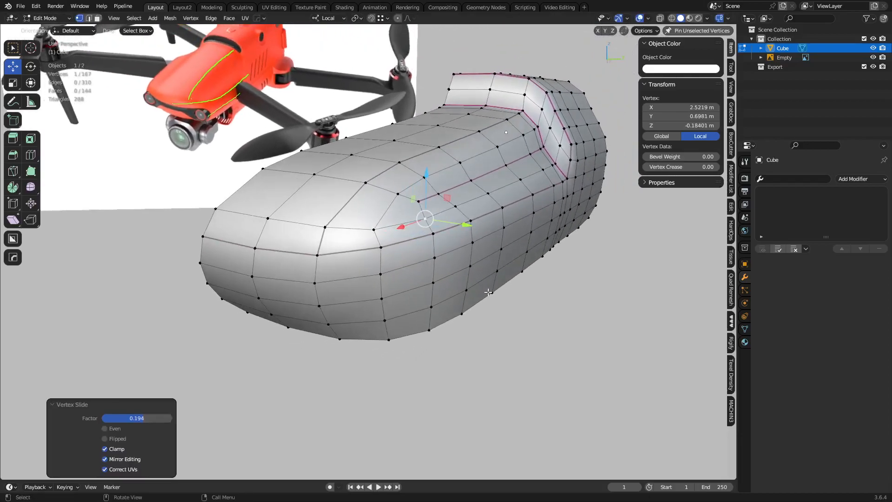
Step: Return to Object Mode and add a Subdivision modifier with 2 viewport levels to the body
key(Tab)
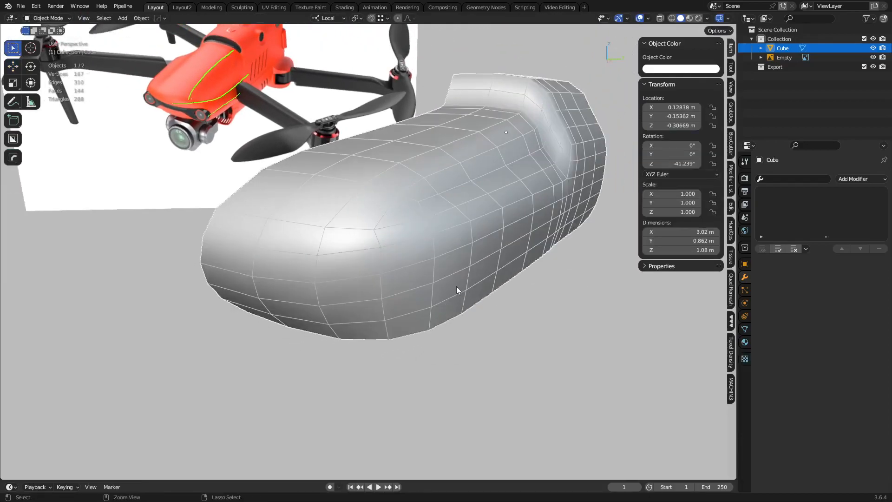
key(ctrl+1)
key(ctrl+2)
middle_drag(509, 284, 579, 326)
click(550, 316)
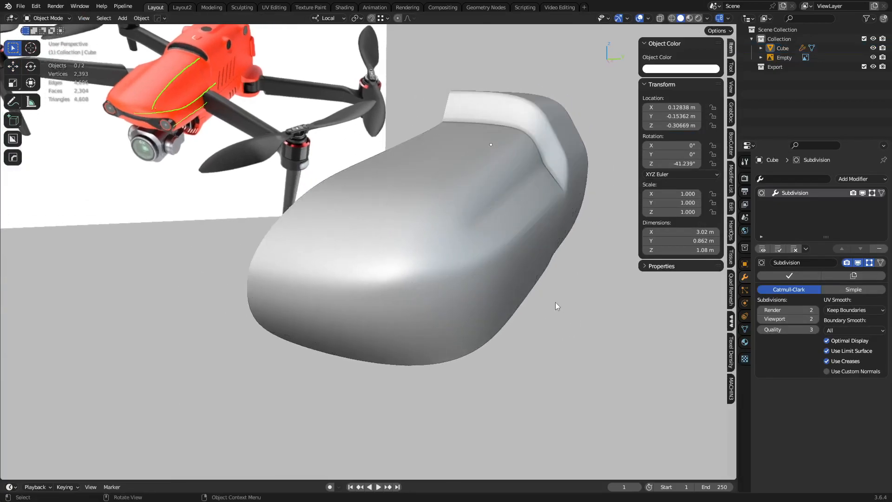
scroll(554, 302, up, 1)
Step: Set the mean crease of all the body's edges to 0.00 in Edit Mode and clear the selection
click(480, 277)
key(Tab)
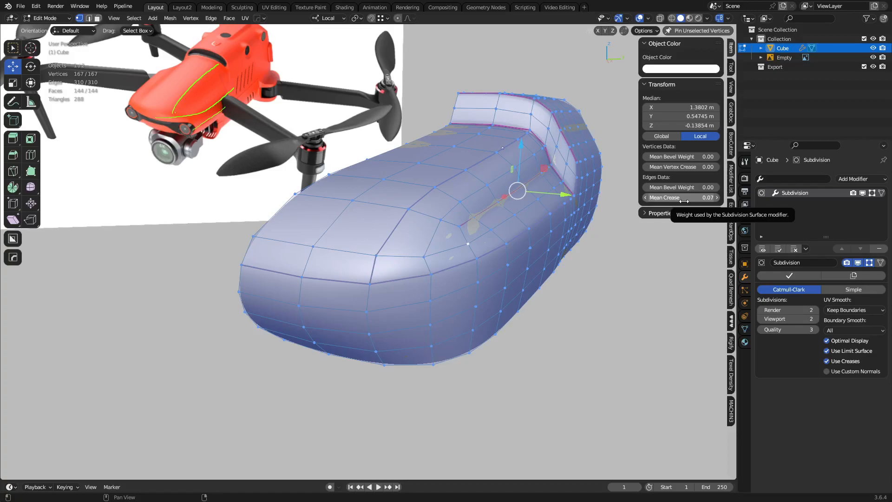
drag(681, 197, 653, 198)
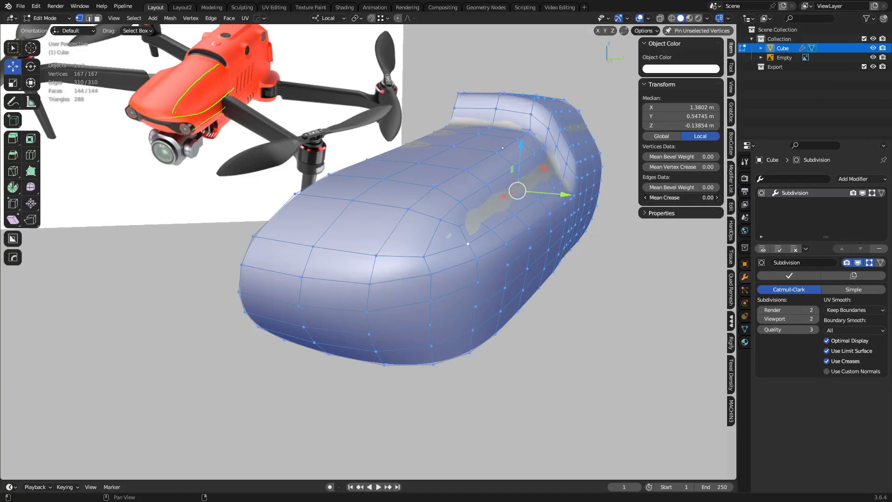
key(alt+a)
Step: Turn off the Subdivision modifier's display in Edit Mode so only the body's base cage is shown
mouse_move(496, 351)
middle_down()
mouse_move(498, 324)
mouse_move(479, 345)
middle_up()
key(3)
click(417, 261)
middle_drag(419, 261, 521, 168)
click(869, 264)
shift+middle_drag(461, 305, 482, 312)
Step: Examine the flow of quads along the nose's side and around the raised rear shoulder, using face selections as a guide
click(383, 263)
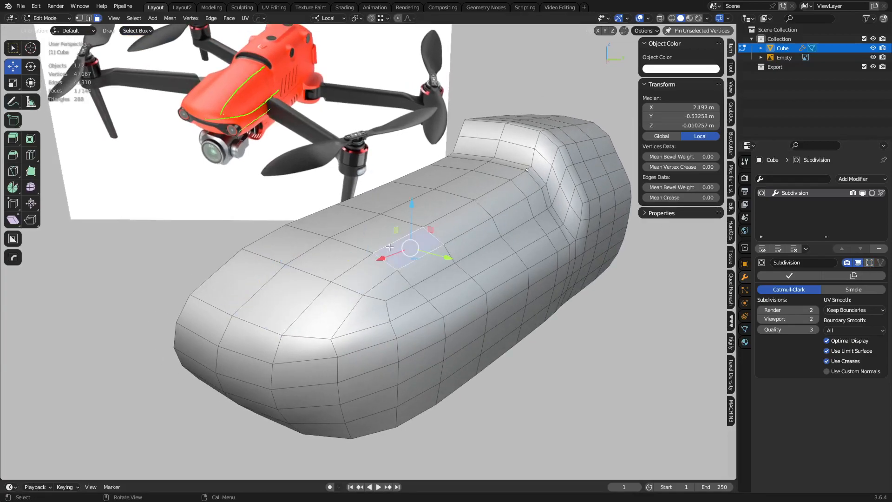
click(378, 234)
click(400, 246)
click(422, 269)
click(442, 289)
click(455, 302)
click(407, 299)
click(429, 275)
key(2)
click(429, 280)
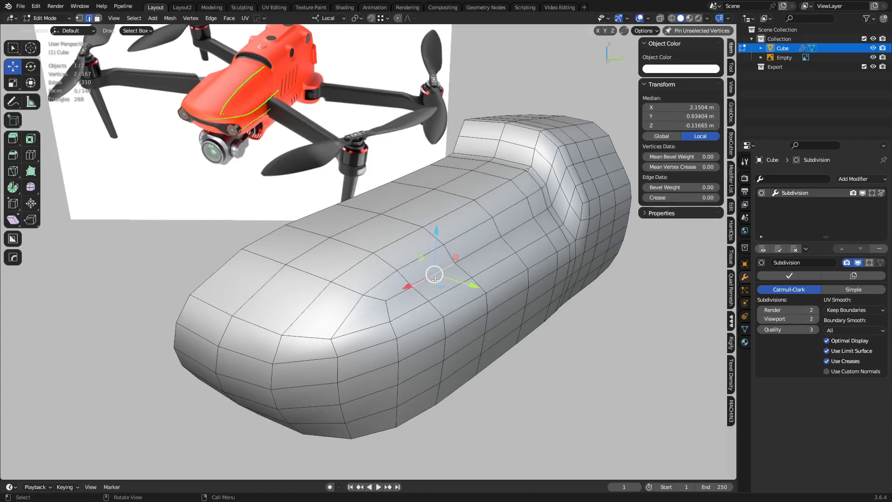
key(3)
click(443, 278)
click(424, 269)
click(473, 242)
click(488, 259)
middle_drag(566, 263, 487, 282)
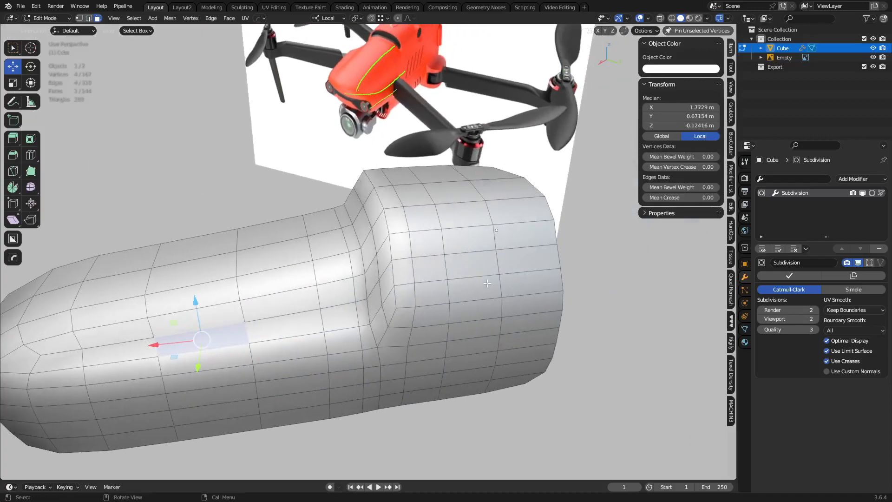
shift+middle_drag(372, 302, 448, 274)
middle_drag(448, 274, 498, 301)
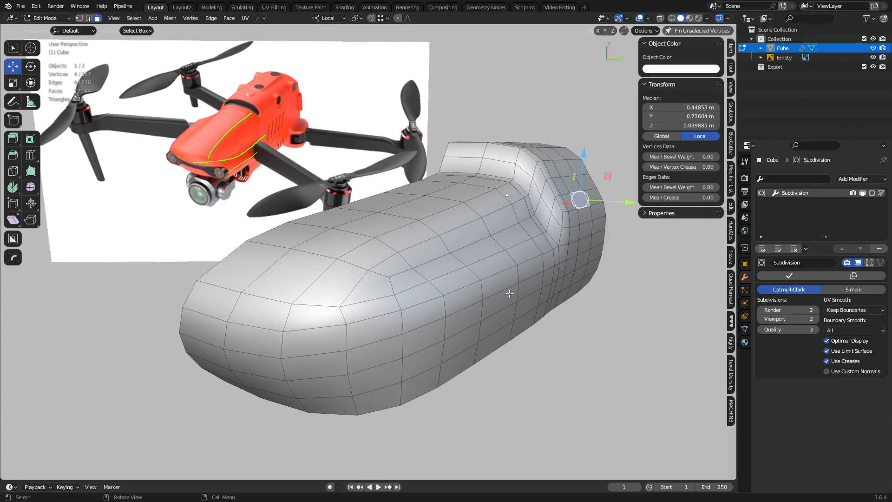
middle_drag(514, 304, 542, 267)
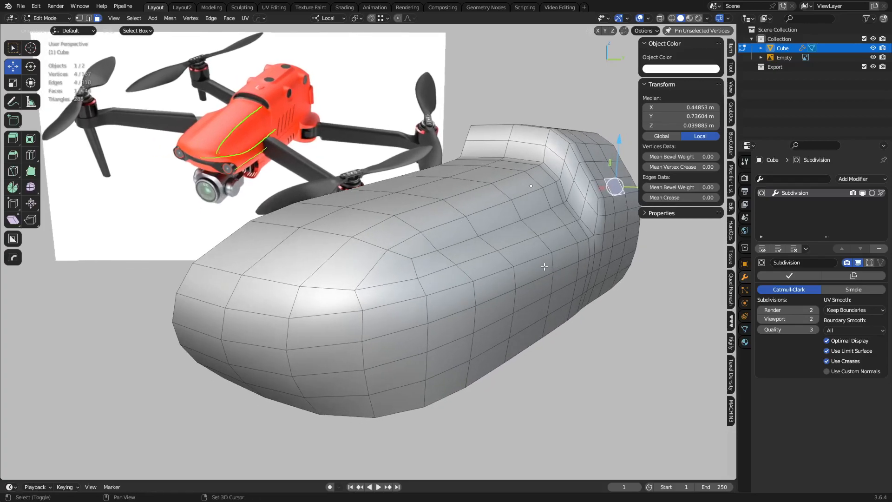
middle_drag(473, 238, 479, 248)
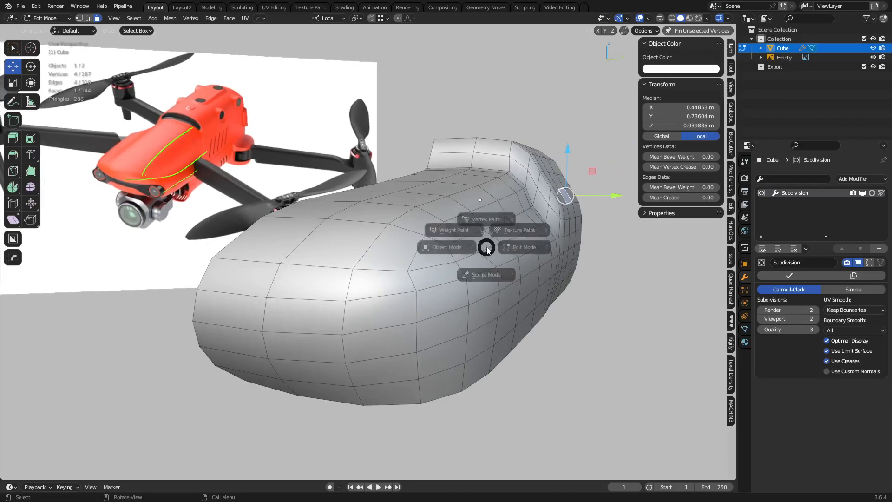
Step: Inspect the smoothed body in Object Mode and return to editing its vertices
key(Tab)
middle_drag(438, 191, 417, 224)
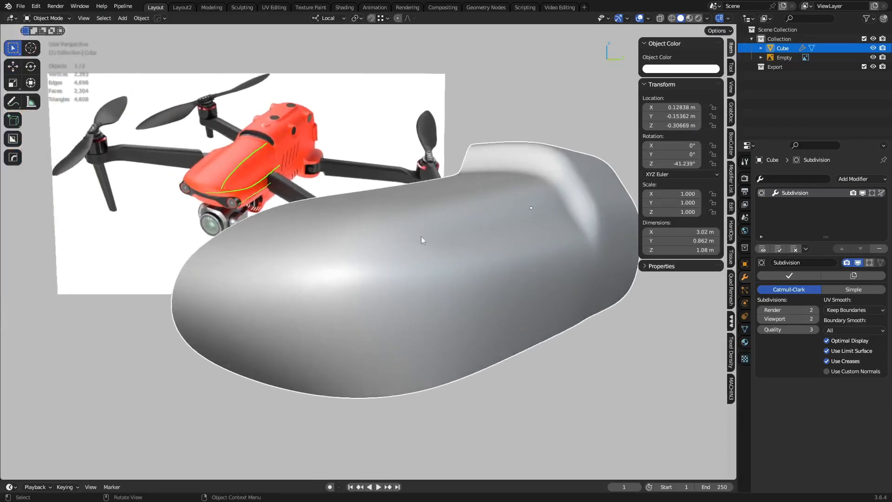
key(Tab)
key(1)
Step: Switch to Krita and examine the topology guide lines around the drone's nose, front arm and side vents
middle_drag(463, 266, 480, 301)
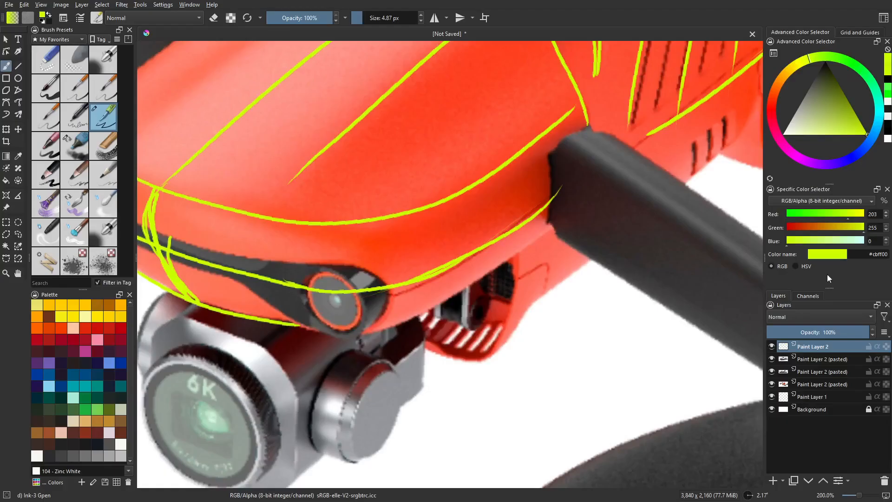
middle_drag(650, 418, 433, 307)
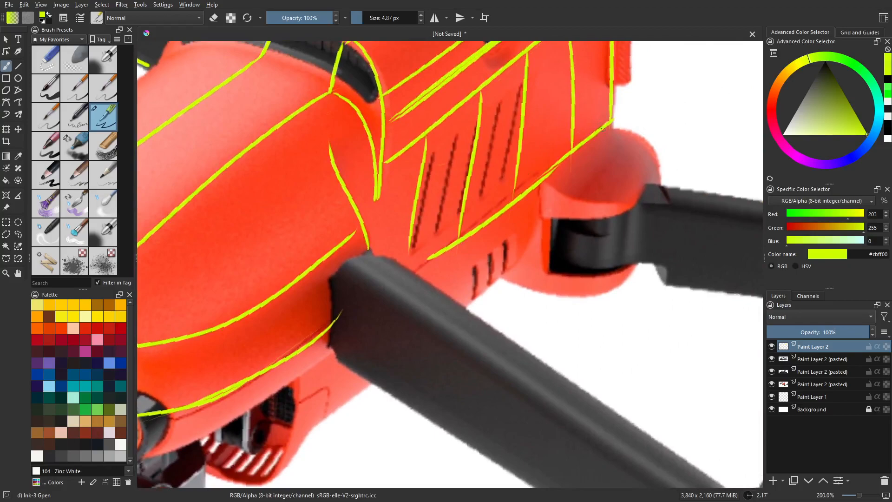
middle_drag(383, 376, 456, 346)
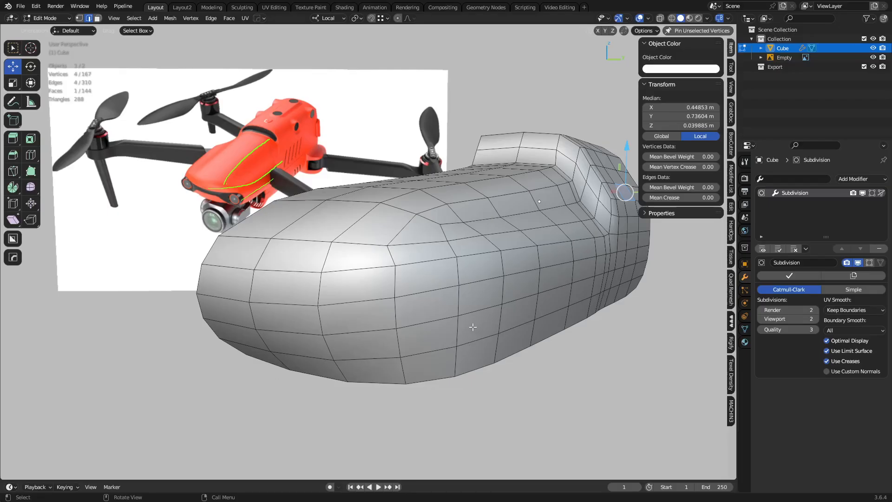
Step: Switch back to Blender and delete two stacked faces on the body's side, just ahead of the rear shoulder, for the arm opening
mouse_move(473, 327)
middle_down()
mouse_move(450, 315)
mouse_move(467, 316)
middle_up()
key(alt+a)
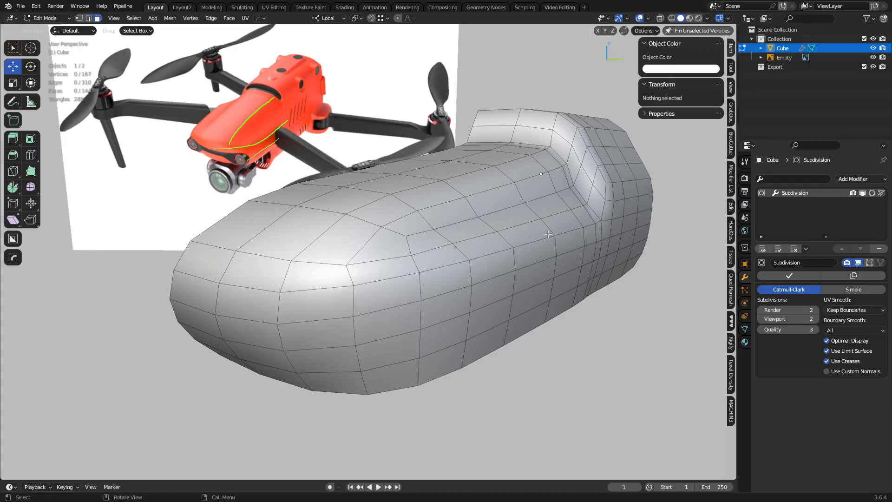
click(565, 261)
shift+click(563, 272)
click(563, 279)
shift+click(568, 263)
shift+middle_drag(580, 263, 550, 260)
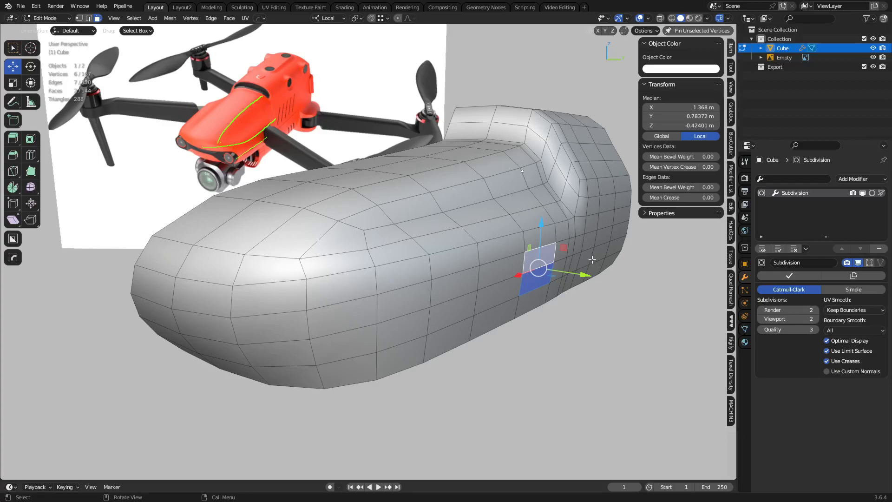
middle_drag(592, 259, 587, 258)
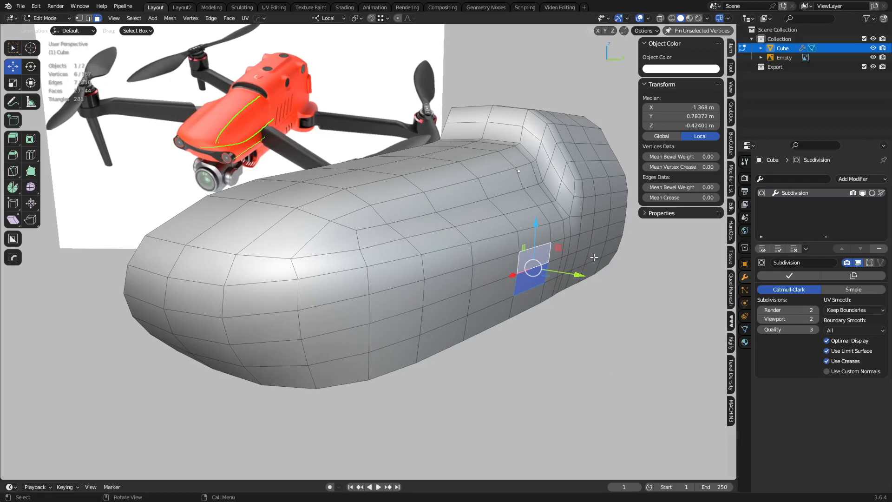
key(x)
click(590, 278)
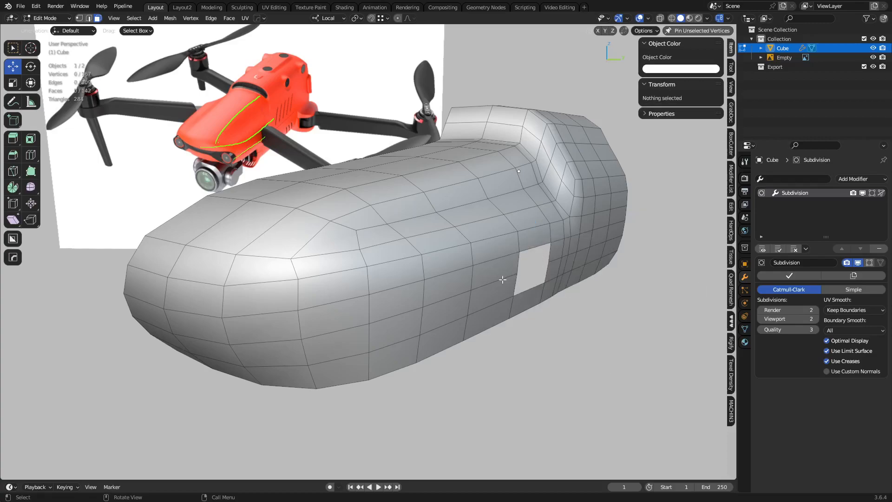
Step: Preview the side opening on the smoothed body in Object Mode and return to Edit Mode
middle_drag(542, 262, 577, 270)
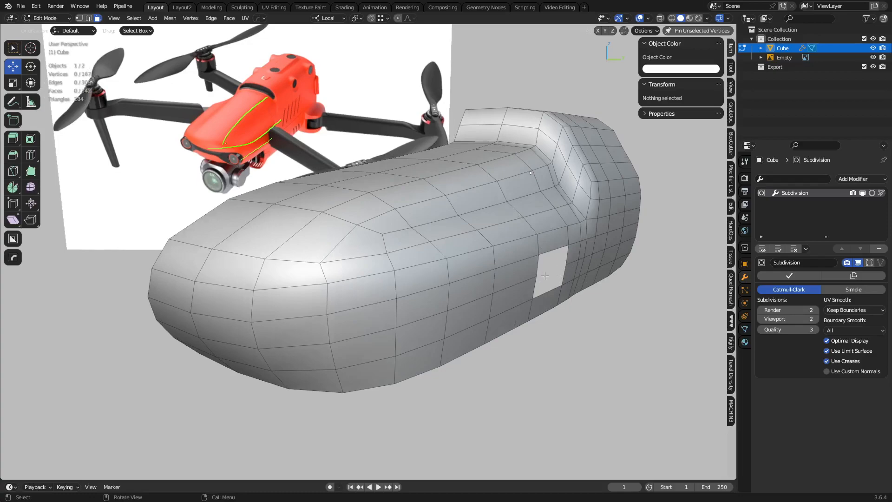
middle_drag(535, 277, 577, 285)
click(503, 285)
key(ctrl+Tab)
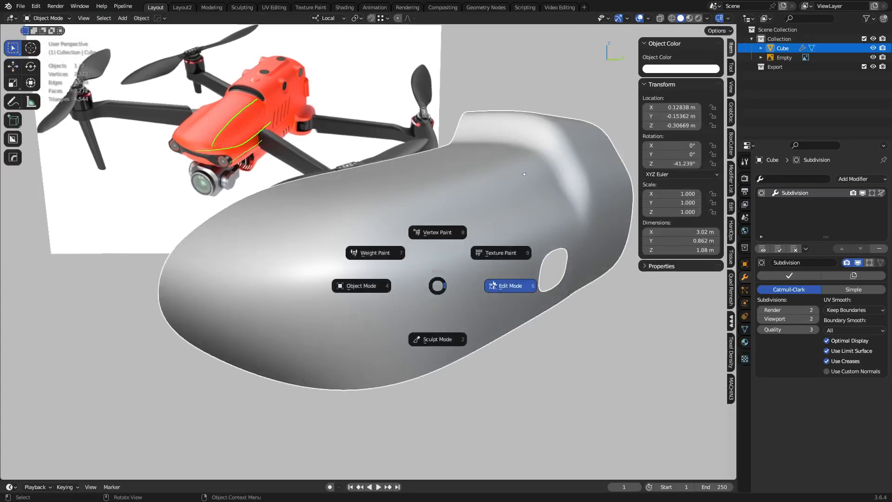
click(504, 284)
Step: Trace the horizontal edge loop from the nose front to the side opening and compare it with the reference's headlight area
scroll(532, 277, down, 2)
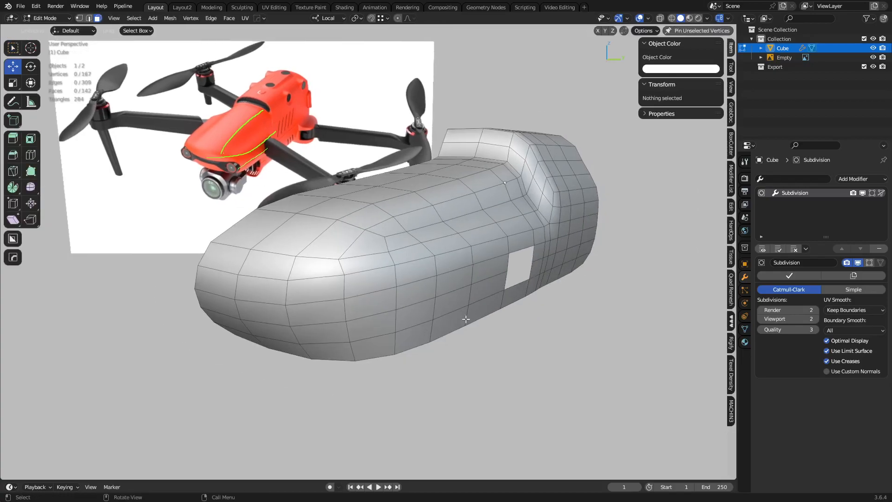
middle_drag(500, 316, 538, 259)
middle_drag(500, 282, 497, 279)
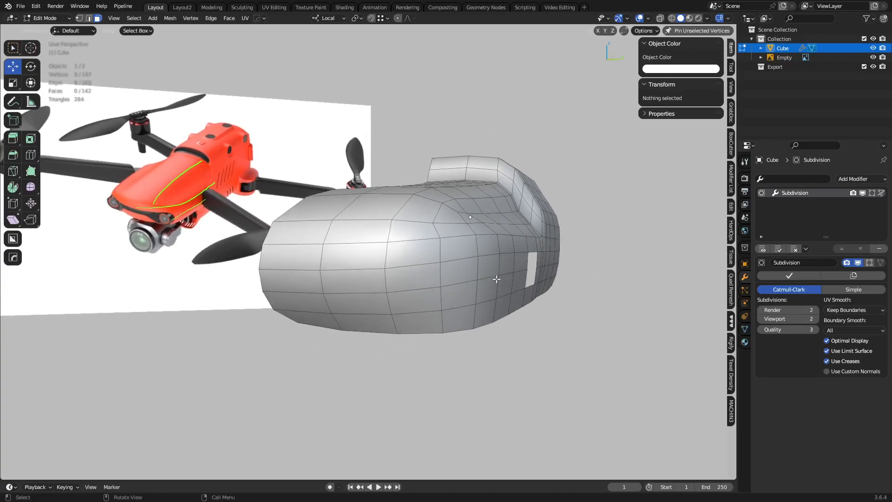
alt+click(526, 267)
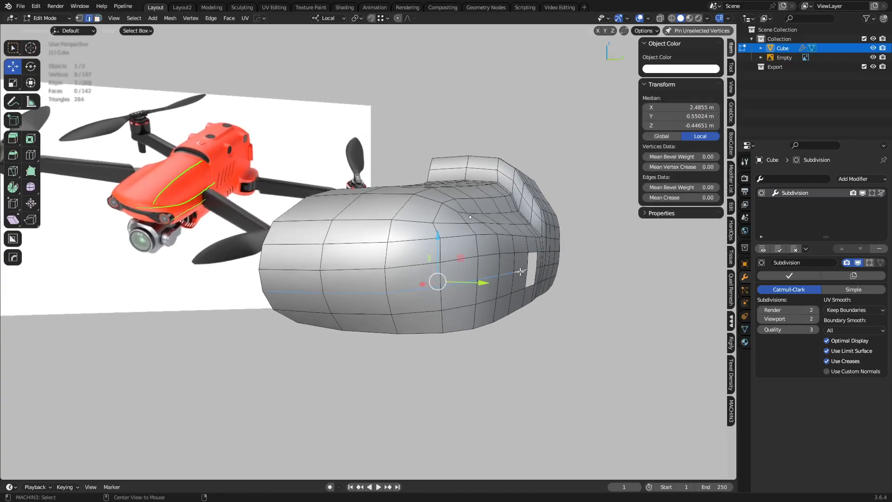
key(a)
key(a)
middle_drag(450, 304, 458, 281)
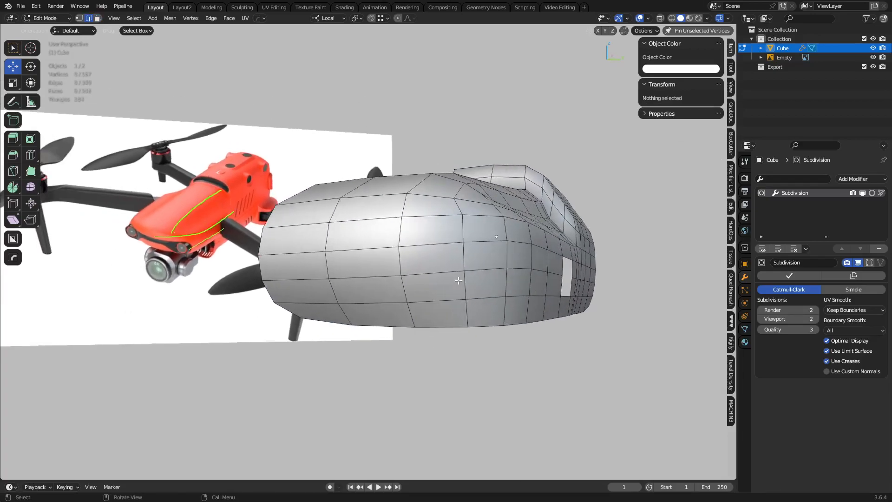
alt+click(485, 278)
alt+shift+click(580, 278)
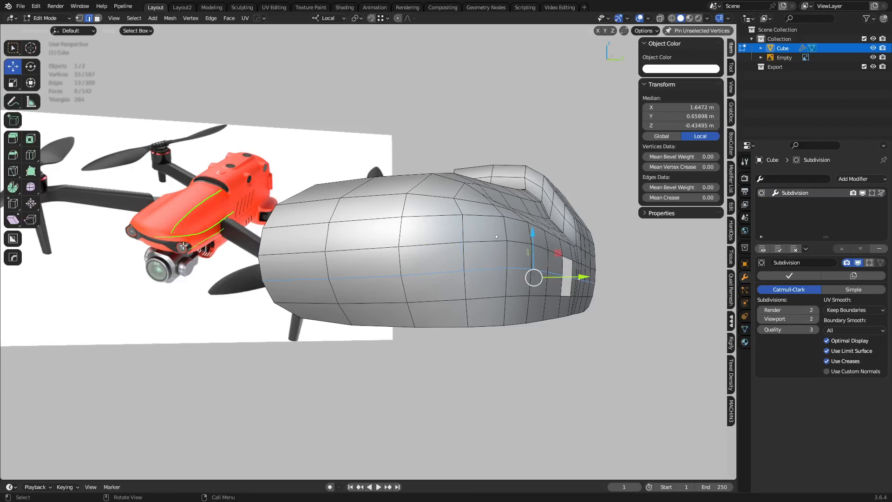
click(487, 331)
middle_drag(487, 332, 511, 331)
click(396, 367)
middle_drag(397, 366, 456, 336)
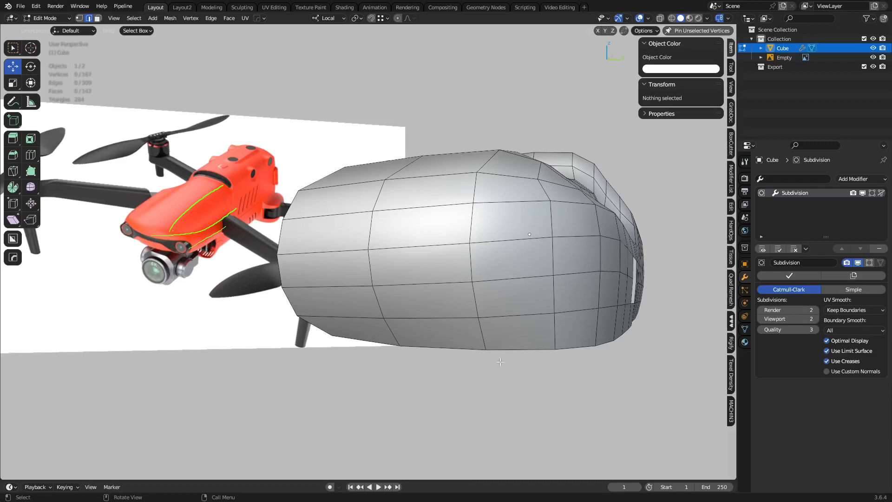
middle_drag(457, 351, 462, 341)
key(k)
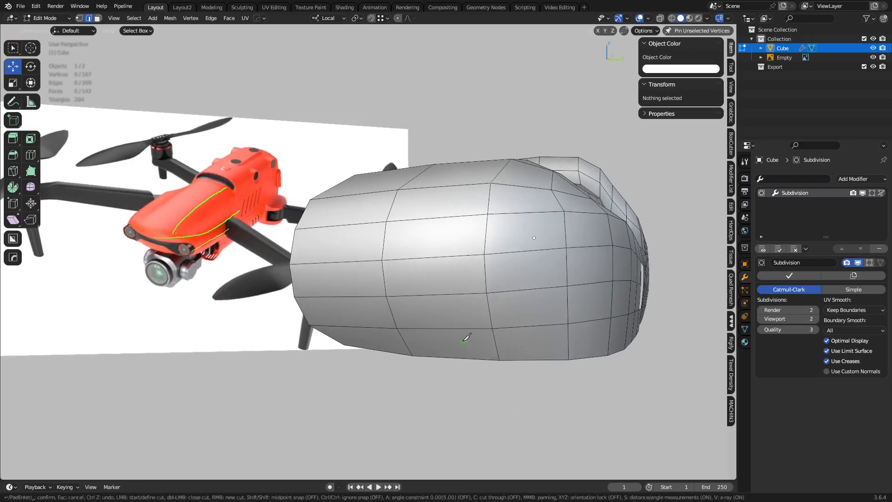
key(Escape)
middle_drag(385, 304, 343, 313)
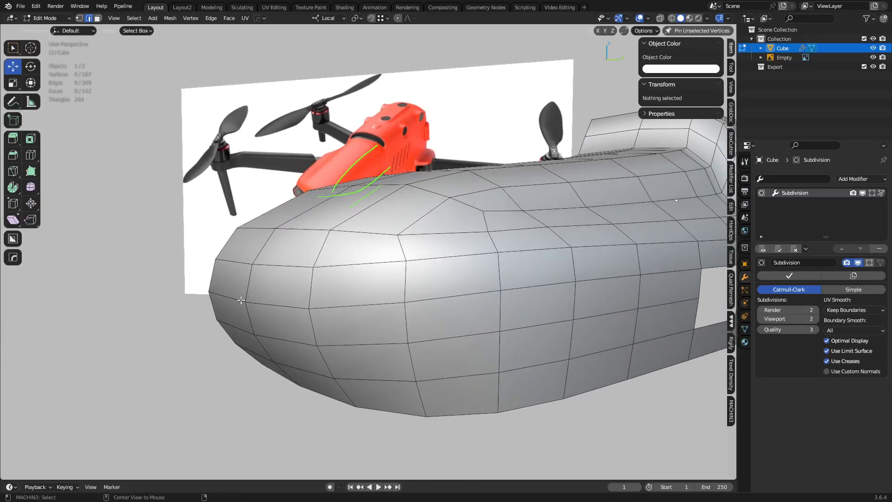
alt+click(239, 298)
middle_drag(278, 297, 394, 282)
key(a)
key(alt+a)
Step: Try to cut the headlight outline into the nose with the Knife: two horizontal lines leading into a rounded loop around a vertex
key(k)
click(270, 278)
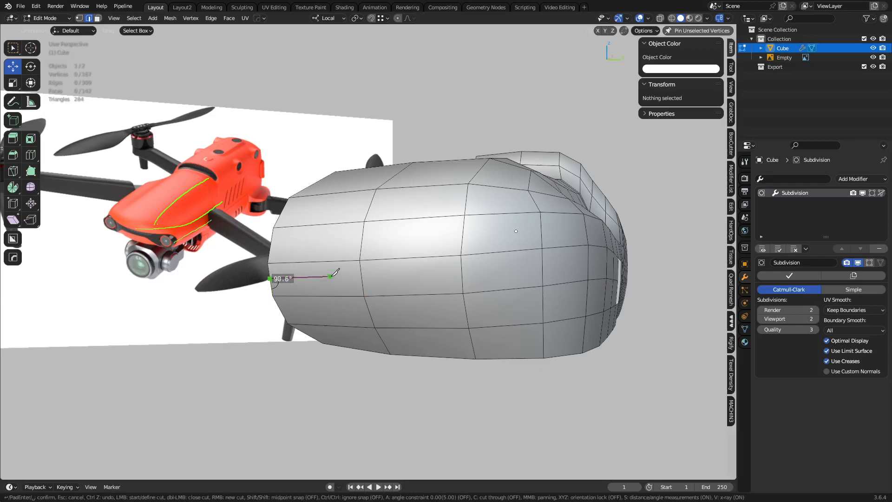
click(362, 275)
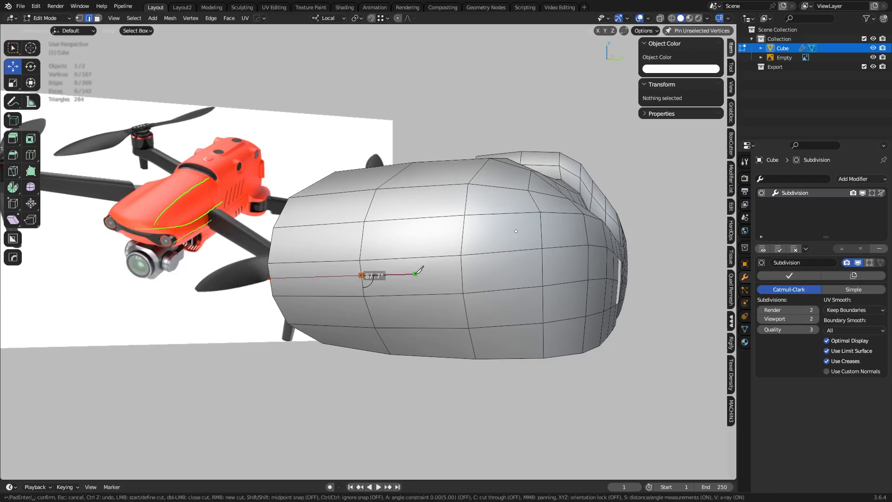
click(414, 274)
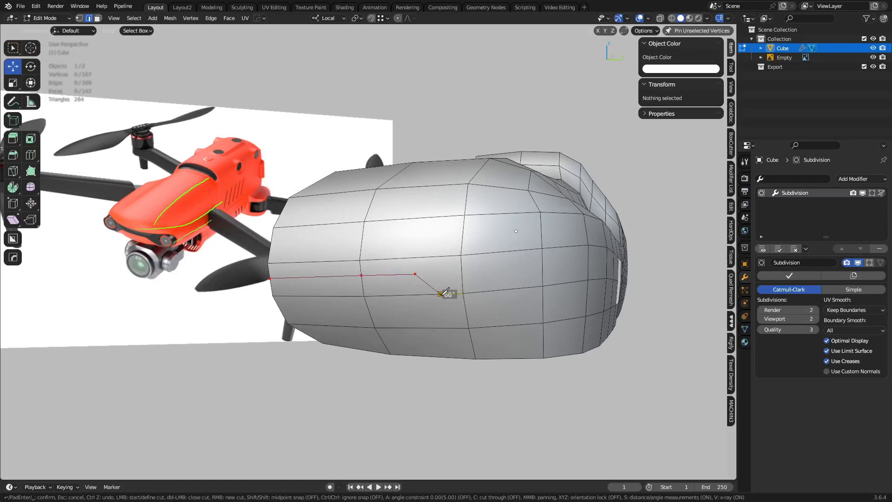
click(440, 293)
click(465, 305)
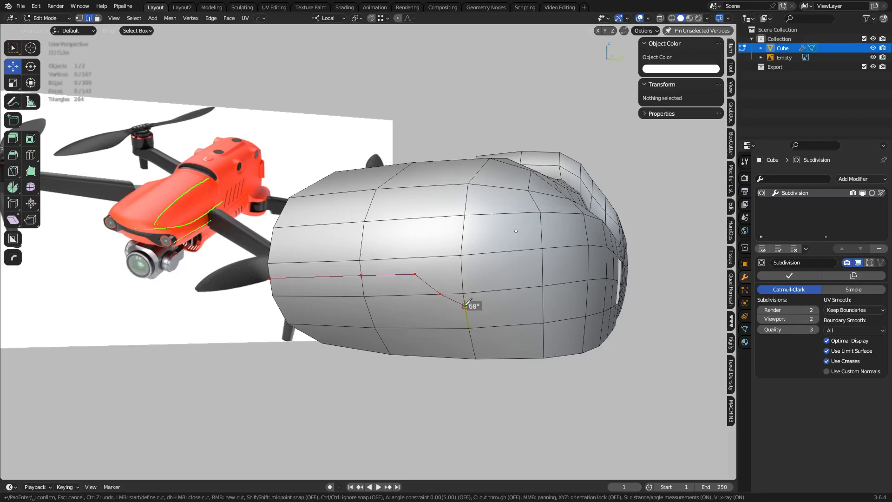
click(510, 303)
click(529, 287)
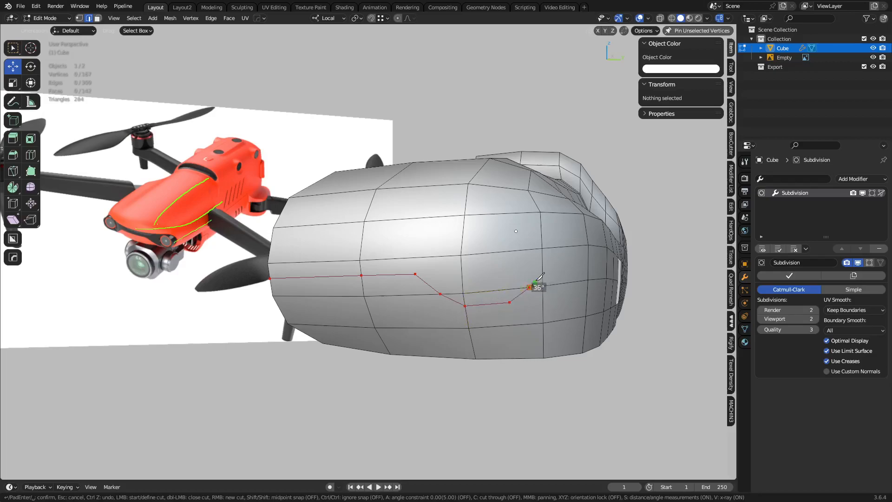
click(543, 266)
click(531, 249)
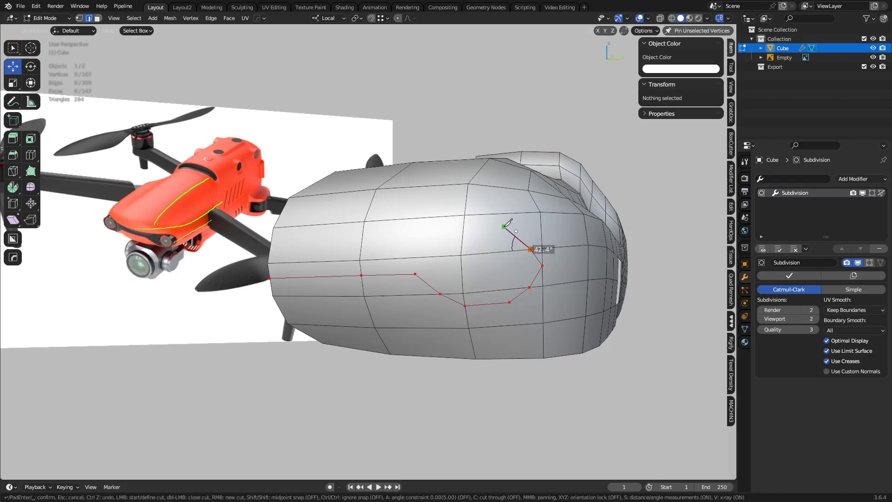
click(503, 227)
click(464, 224)
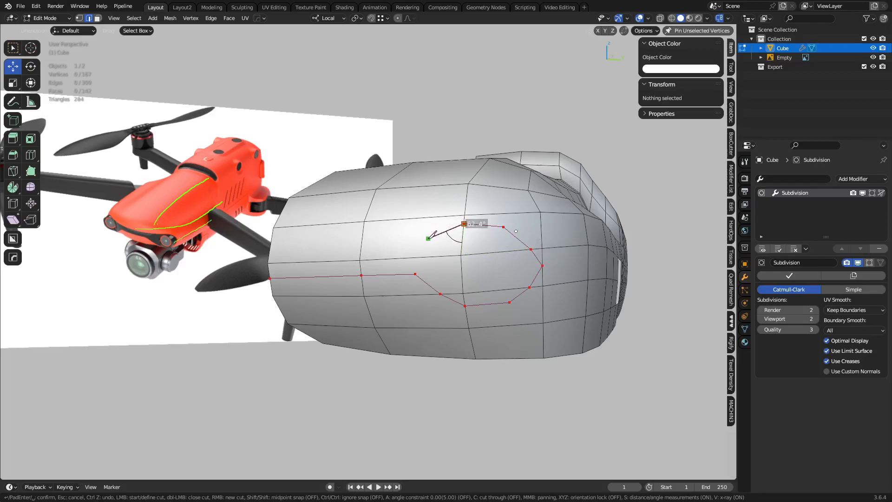
click(430, 238)
click(412, 248)
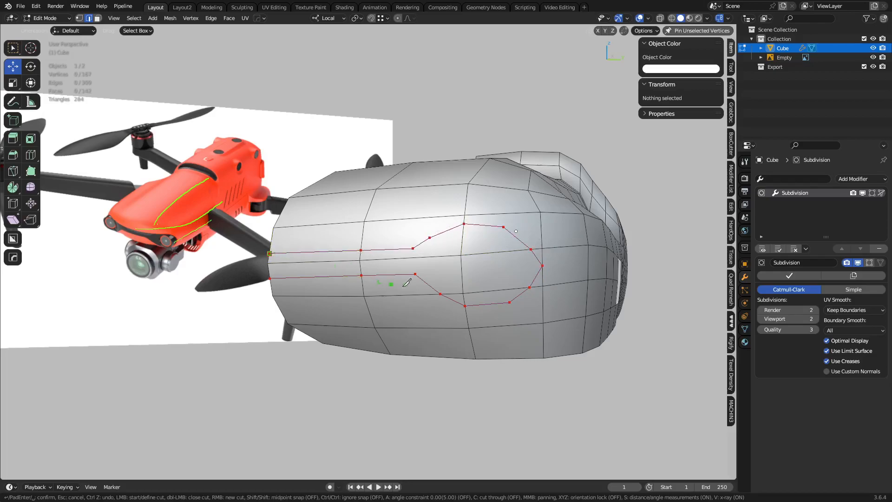
key(Return)
Step: Select the single nose vertex at the headlight's centre in vertex mode and snap the 3D cursor to it
key(alt+a)
middle_drag(471, 275, 427, 272)
key(1)
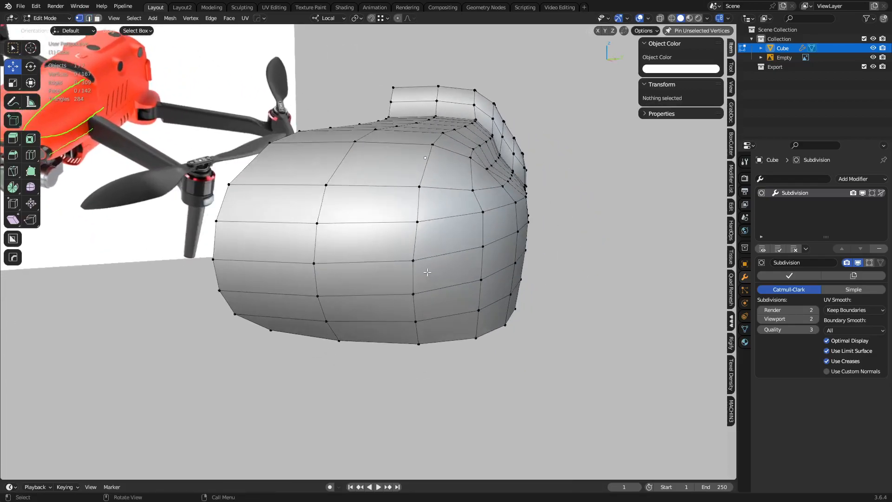
click(424, 258)
key(shift+s)
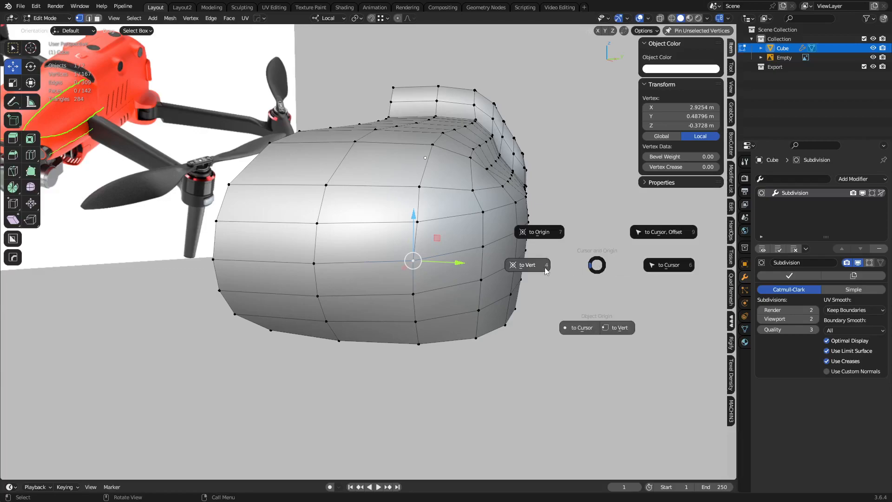
key(Escape)
middle_drag(542, 267, 446, 279)
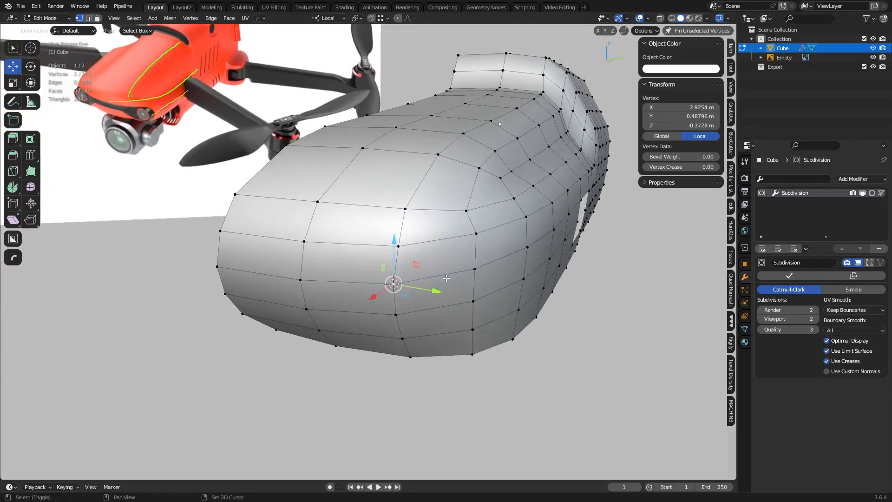
key(shift+s)
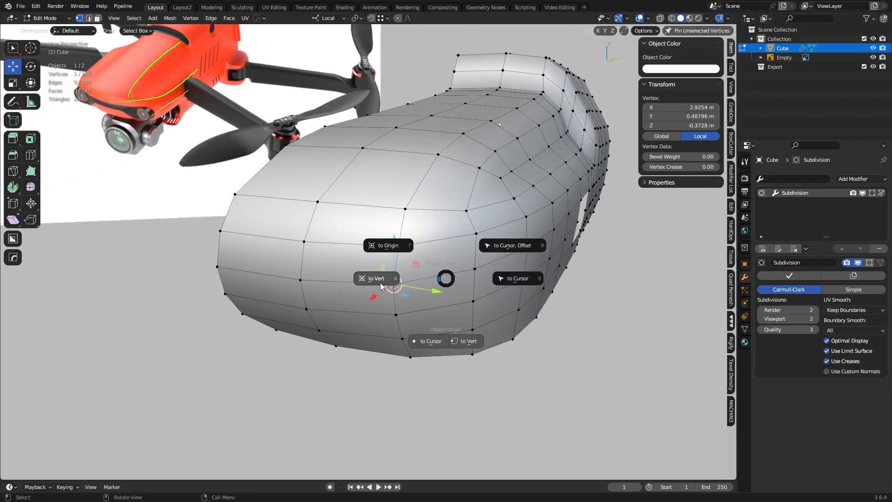
click(413, 302)
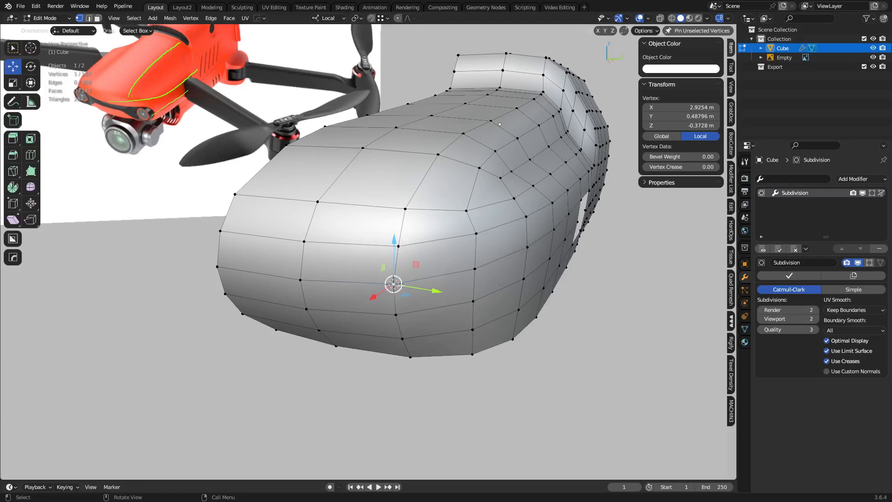
Step: Return to Object Mode and snap the 3D cursor to the selected body's origin
middle_drag(460, 299, 505, 331)
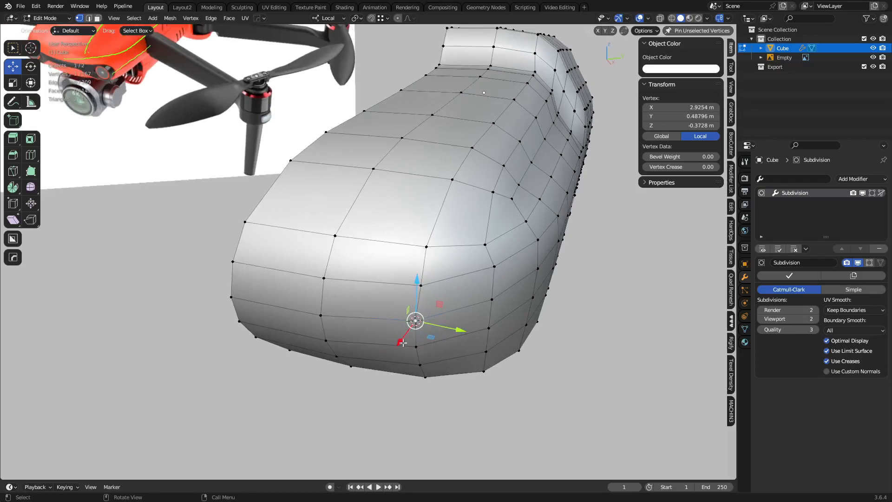
middle_drag(419, 340, 548, 227)
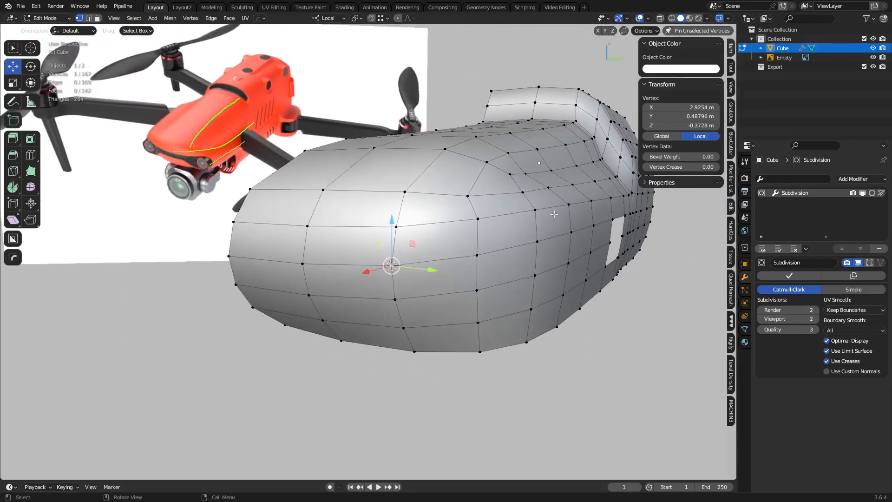
key(Tab)
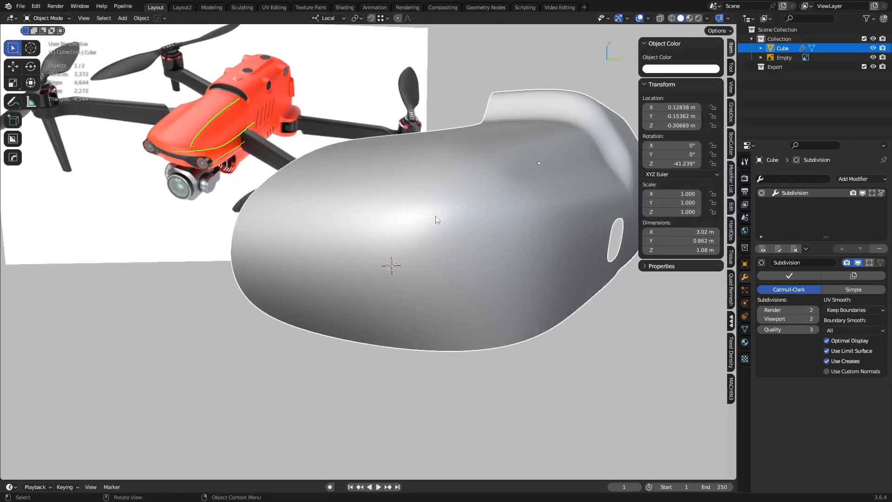
key(shift+s)
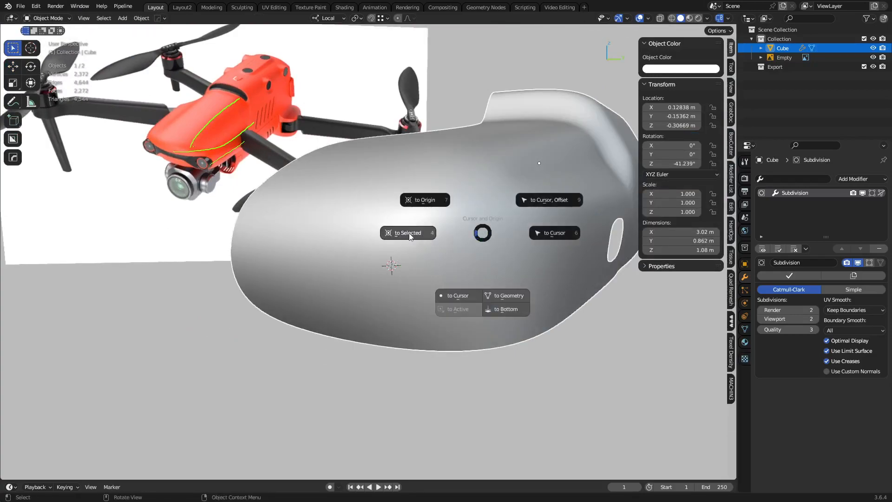
click(410, 236)
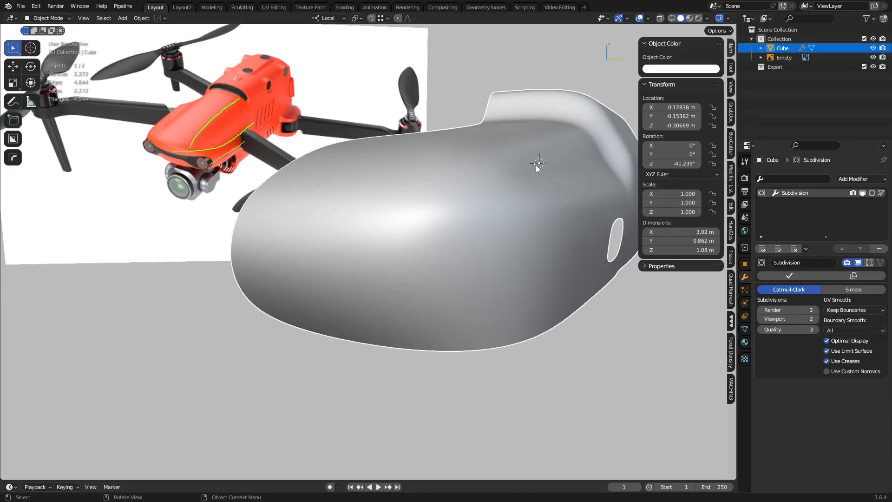
Step: Try adding a cylinder aligned to the 3D cursor at the body's origin, and delete it
key(shift+a)
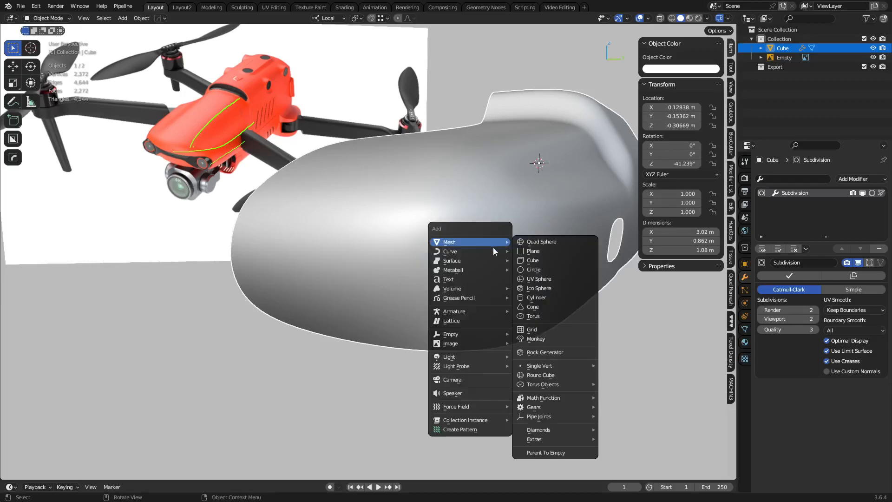
click(542, 294)
click(117, 412)
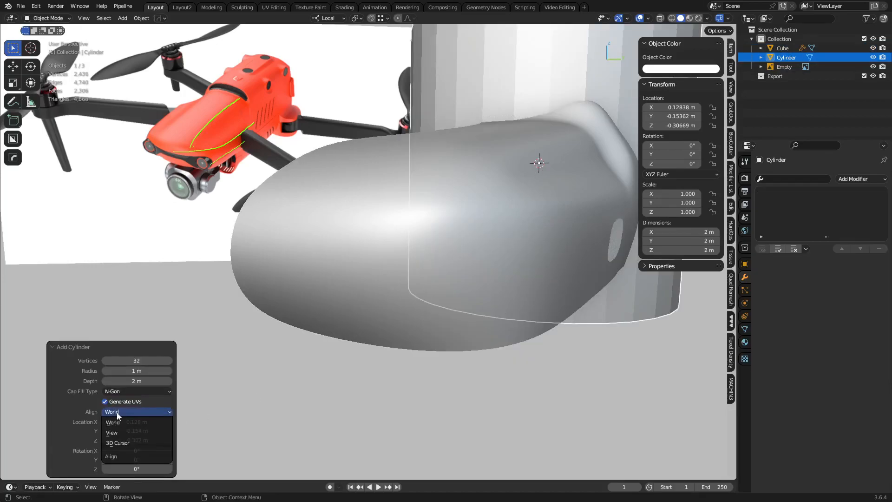
click(127, 444)
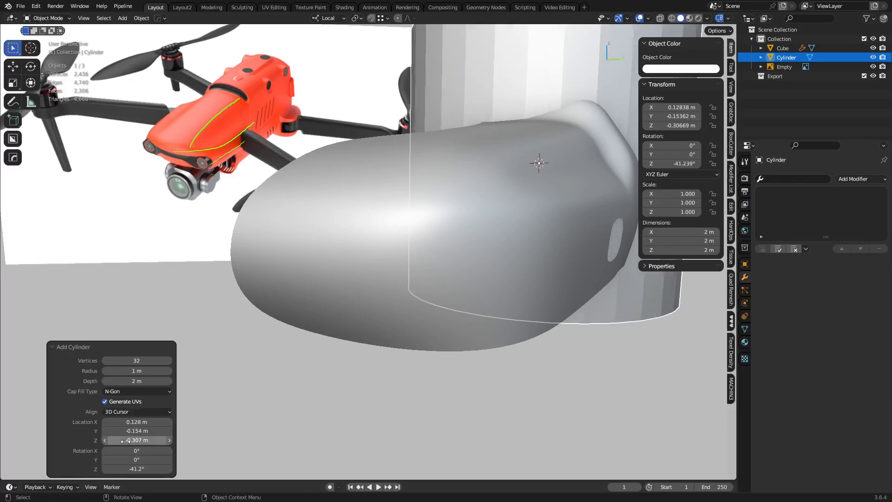
scroll(529, 272, down, 4)
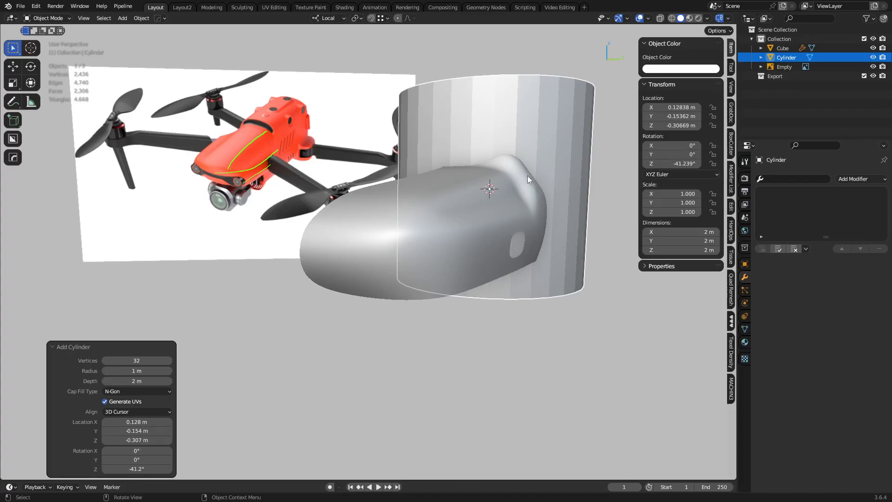
key(x)
click(481, 232)
Step: Snap the 3D cursor back to the body's selected nose vertex in Edit Mode and return to Object Mode
click(369, 273)
key(Tab)
click(420, 273)
scroll(409, 281, up, 2)
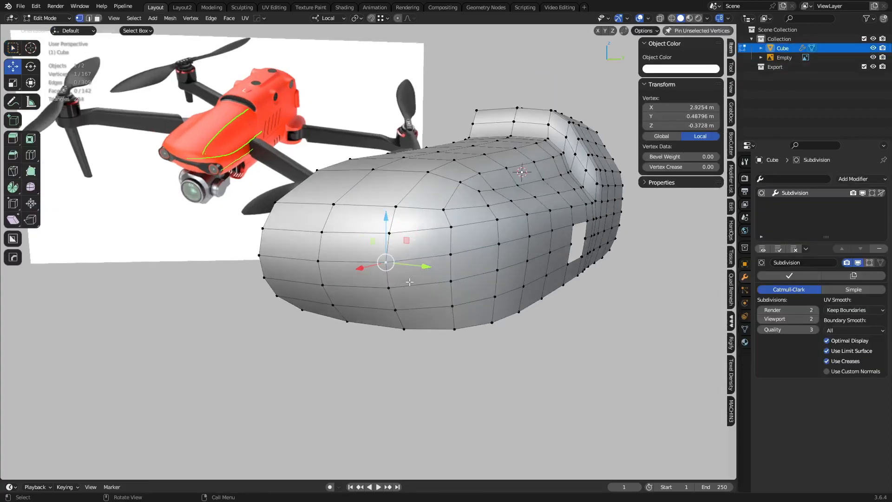
key(Tab)
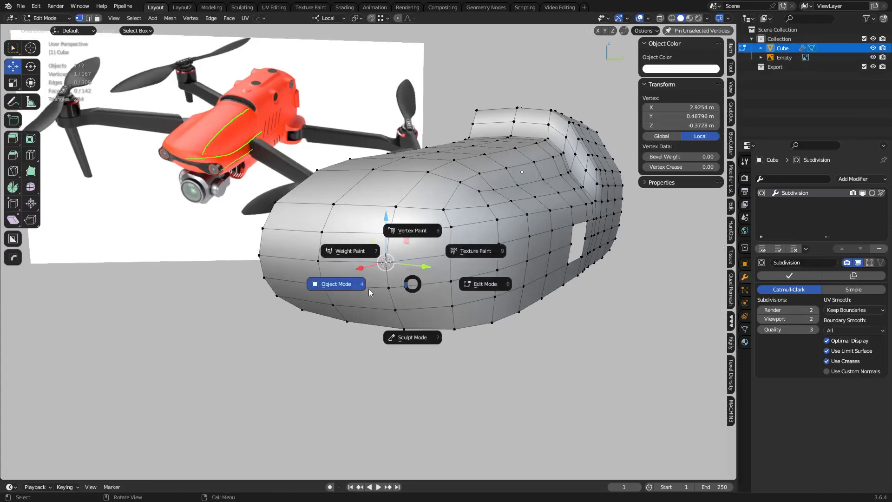
click(369, 288)
Step: Try adding a cylinder at the nose aligned to the 3D cursor, scale it to about 0.098, and delete it
key(shift+a)
mouse_move(536, 263)
click(578, 320)
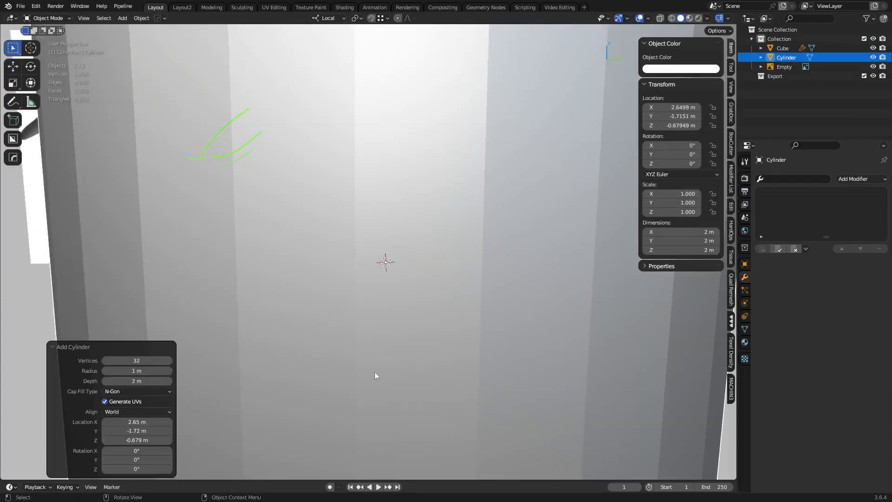
click(130, 412)
click(122, 443)
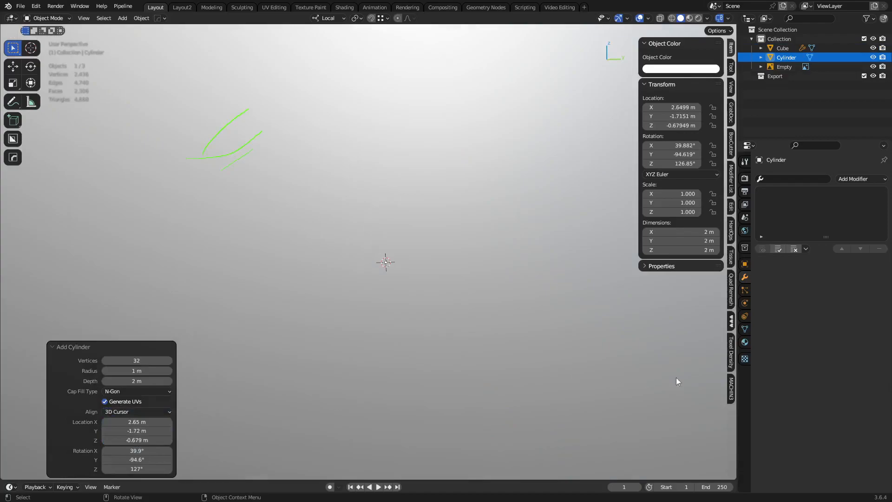
key(s)
click(419, 273)
middle_drag(419, 273, 416, 302)
key(x)
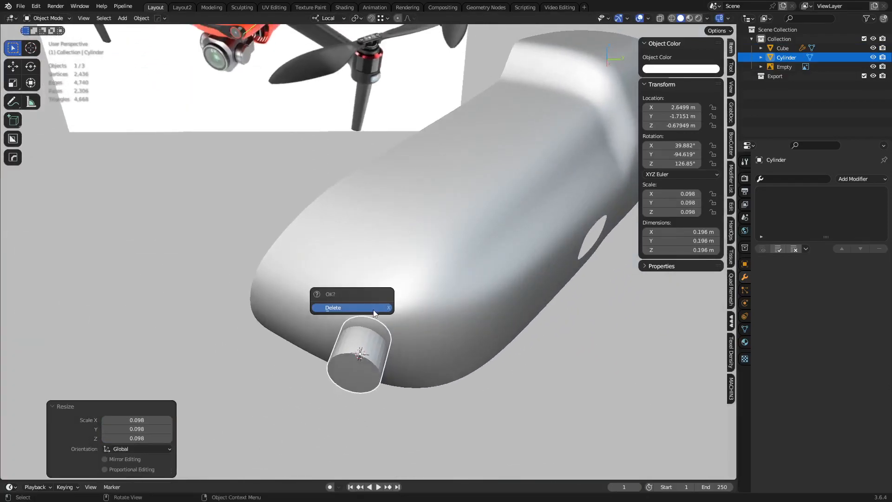
click(373, 310)
Step: Add a 32-vertex cylinder at the 3D cursor on the nose and scale it to about 0.407
click(389, 336)
middle_drag(389, 336, 431, 303)
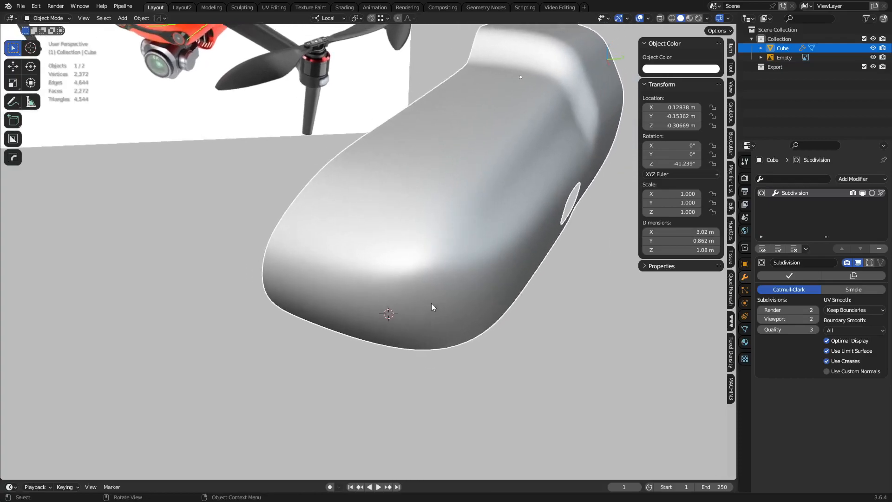
key(shift+a)
mouse_move(432, 303)
click(491, 147)
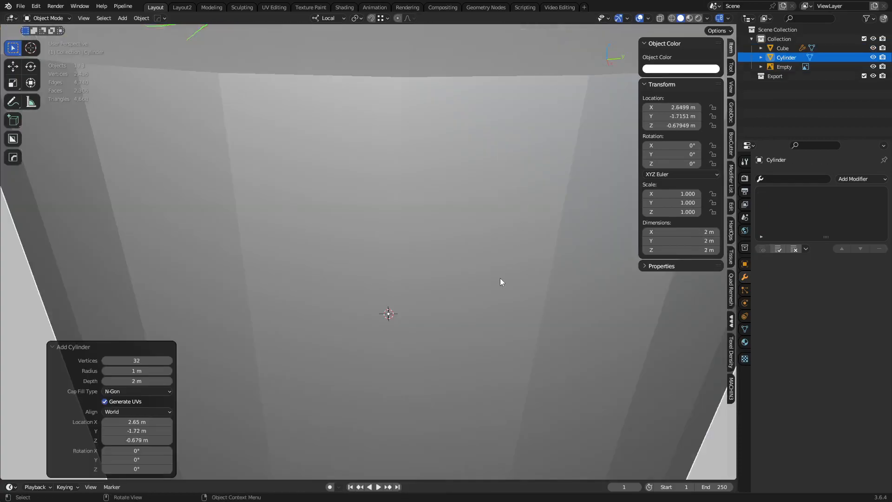
scroll(501, 277, down, 5)
key(s)
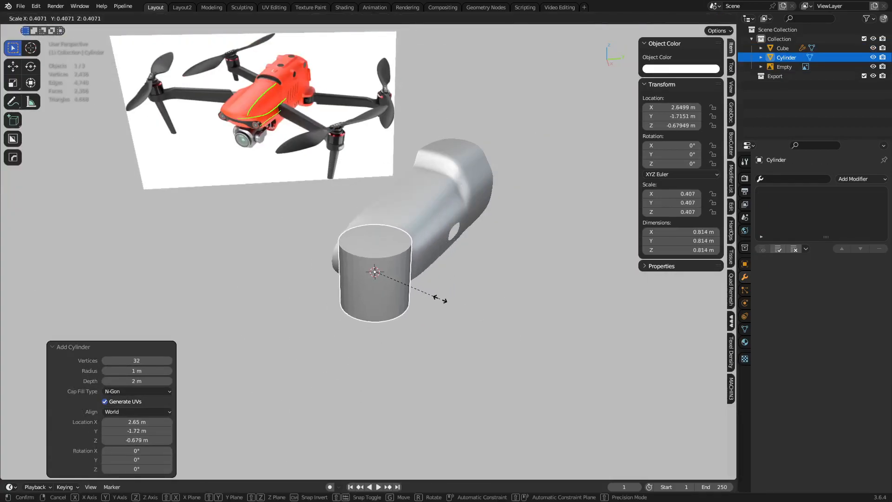
click(441, 300)
Step: Align the cylinder to the drone body with MACHIN3 Align, matching rotation only and leaving location out
shift+click(420, 227)
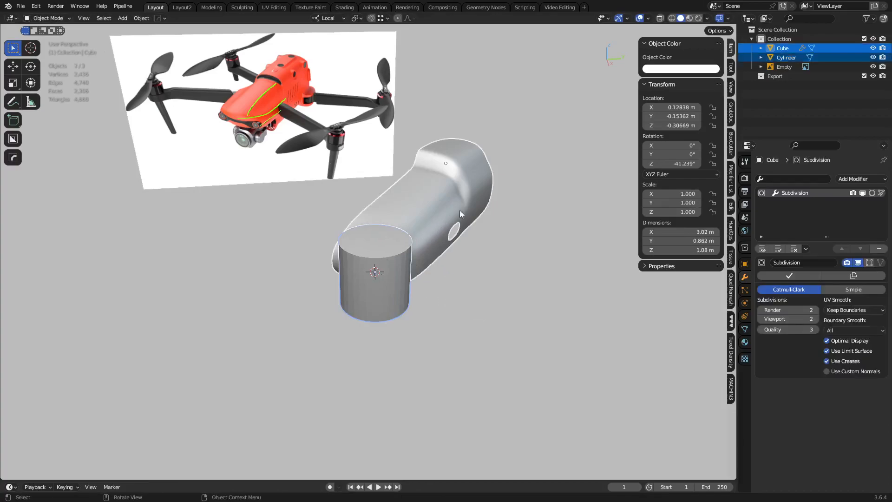
key(alt+a)
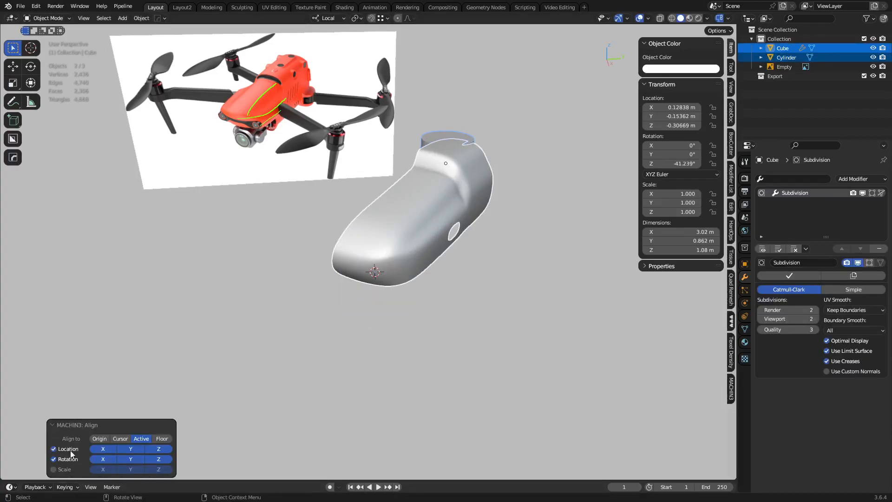
click(54, 449)
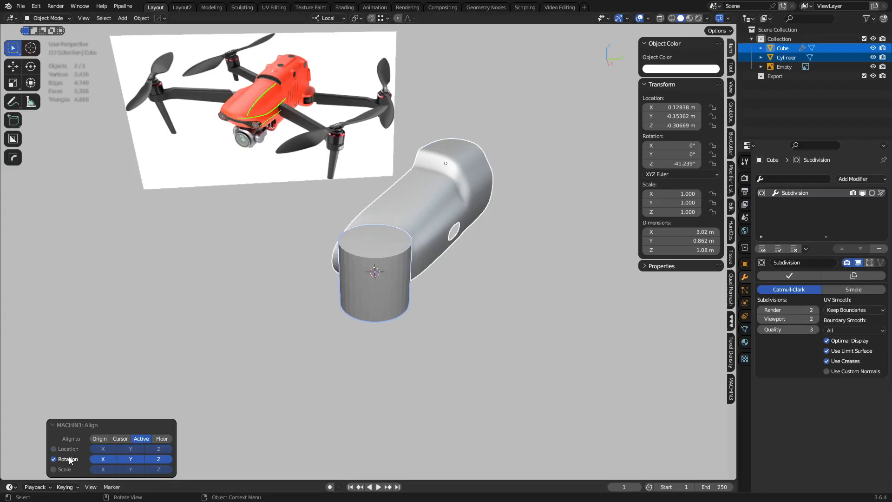
Step: Select only the cylinder and rotate it 90° about its local Y axis
key(r)
key(y)
key(Escape)
click(379, 308)
key(r)
key(y)
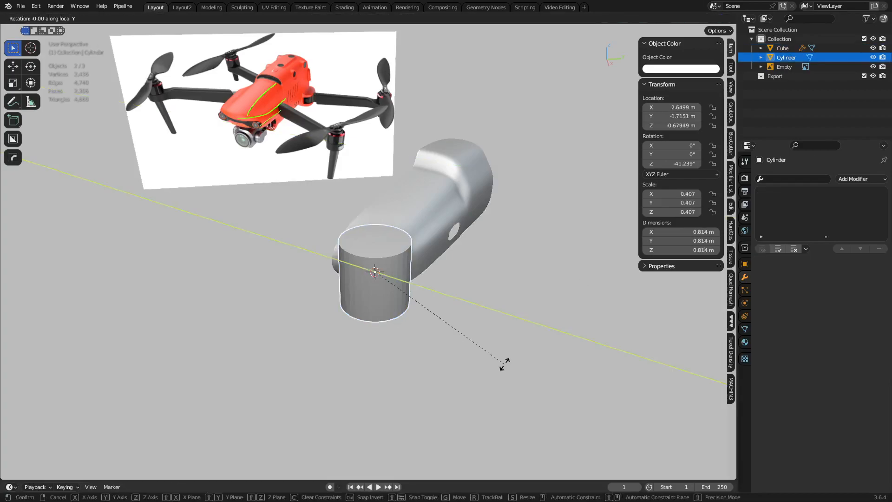
text(90)
key(Return)
Step: Scale the cylinder down to about 0.129 so it fits on the drone's nose
key(s)
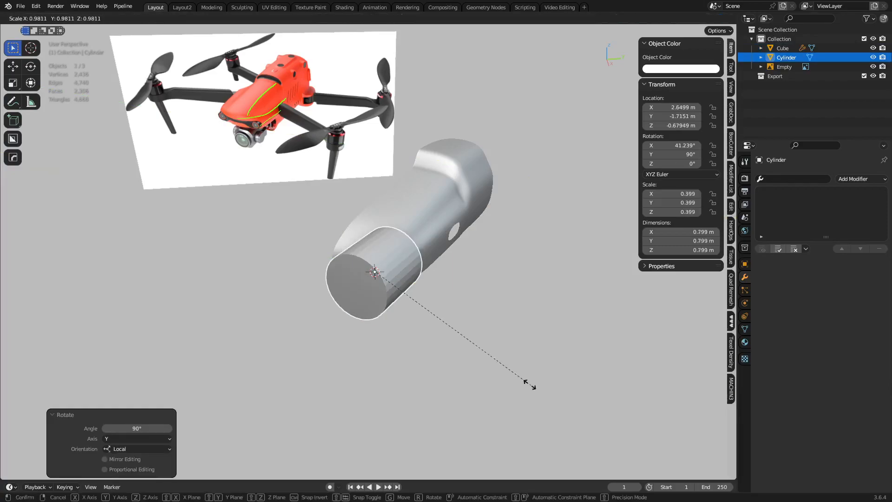
click(405, 301)
scroll(391, 300, up, 5)
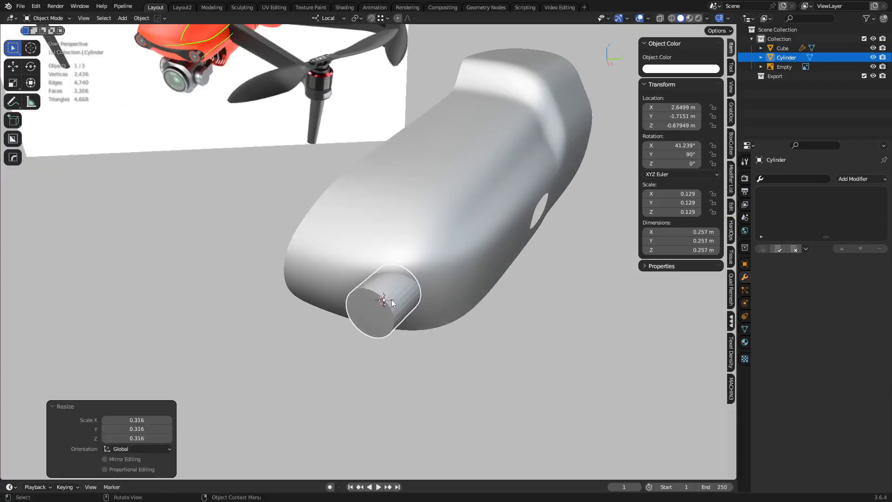
scroll(442, 342, down, 5)
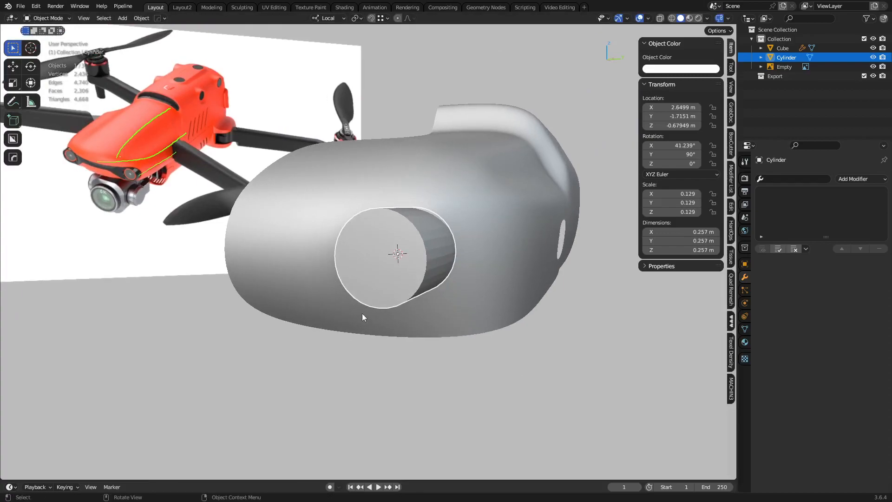
Step: Examine the drone body's mesh around the guide cylinder in Edit Mode, comparing the nose with the reference
click(362, 316)
key(ctrl+Tab)
click(428, 320)
middle_drag(425, 321, 421, 316)
key(ctrl+Tab)
click(274, 311)
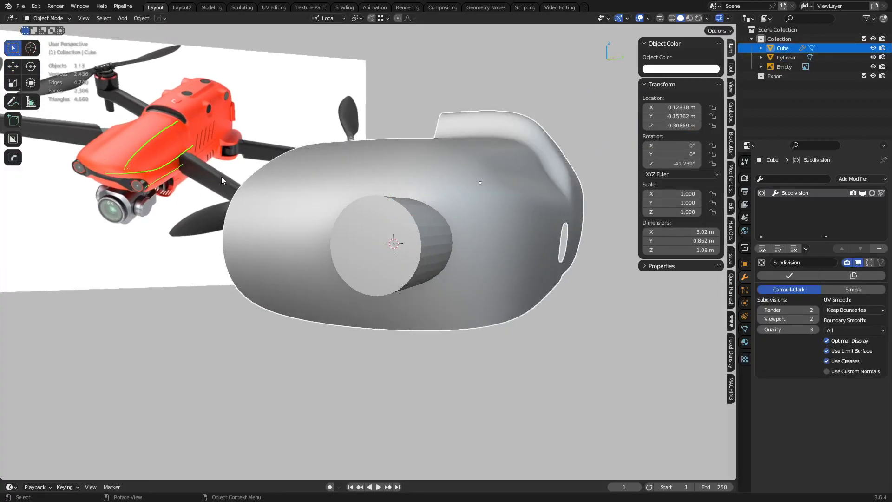
Step: Scale the guide cylinder down further to about 0.087
click(362, 253)
middle_drag(363, 253, 509, 319)
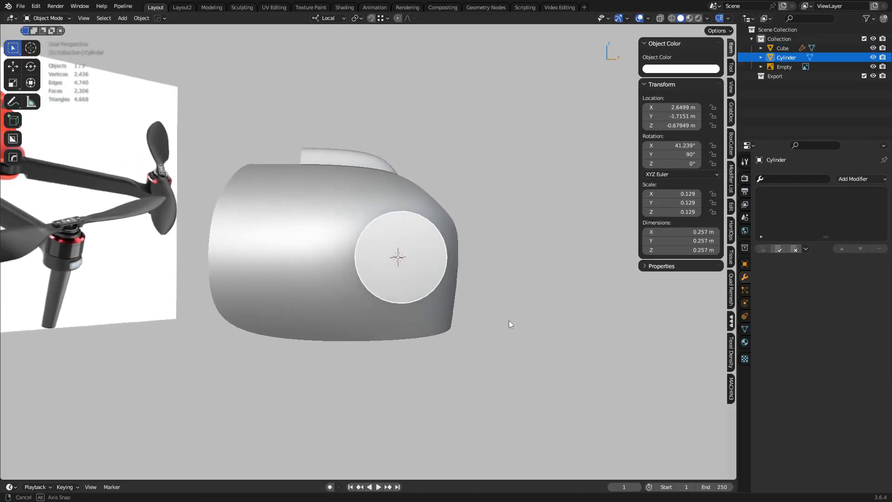
key(s)
click(471, 298)
Step: Move the guide cylinder back along its own length so it sits partly inside the nose
middle_drag(471, 297, 402, 301)
middle_drag(199, 187, 412, 303)
key(g)
key(y)
key(y)
key(x)
key(x)
key(y)
key(y)
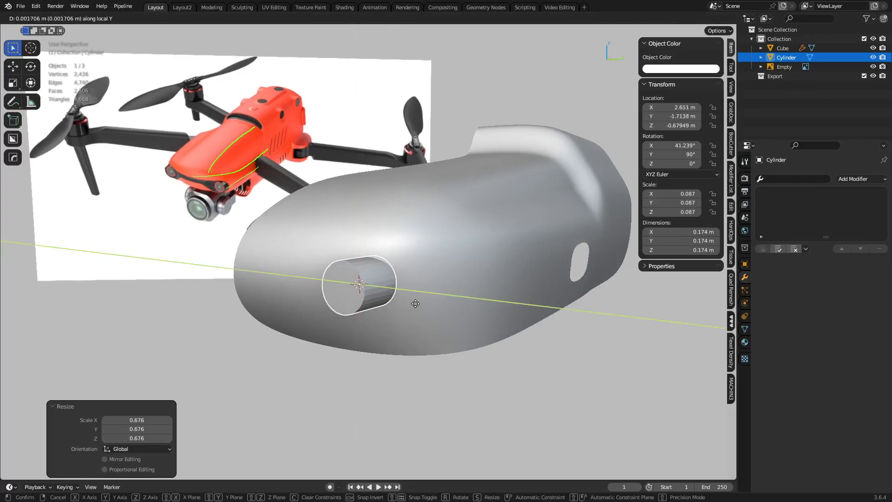
click(405, 314)
Step: Inspect the drone body's vertices and edges around the smaller cylinder in Edit Mode, returning to Object Mode
click(386, 353)
mouse_move(386, 353)
middle_down()
mouse_move(388, 360)
mouse_move(408, 354)
mouse_move(371, 345)
middle_up()
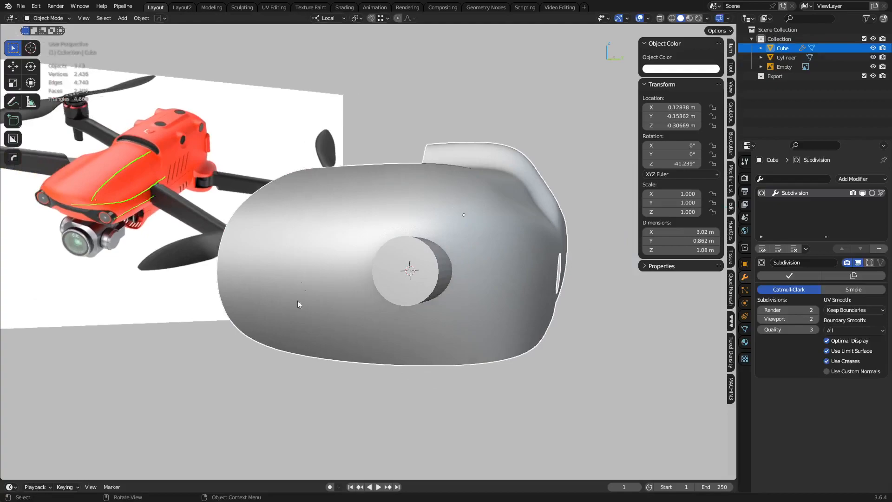
key(ctrl+Tab)
click(403, 323)
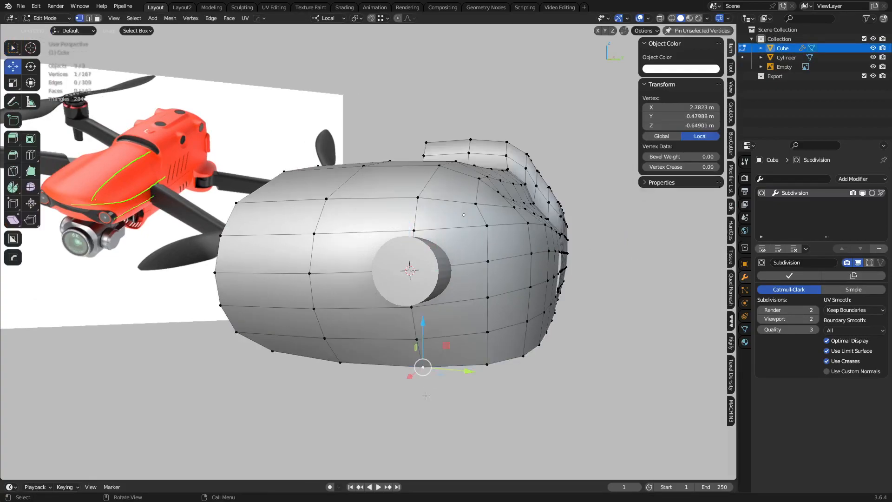
click(421, 414)
middle_drag(421, 414, 406, 384)
key(ctrl+Tab)
click(404, 305)
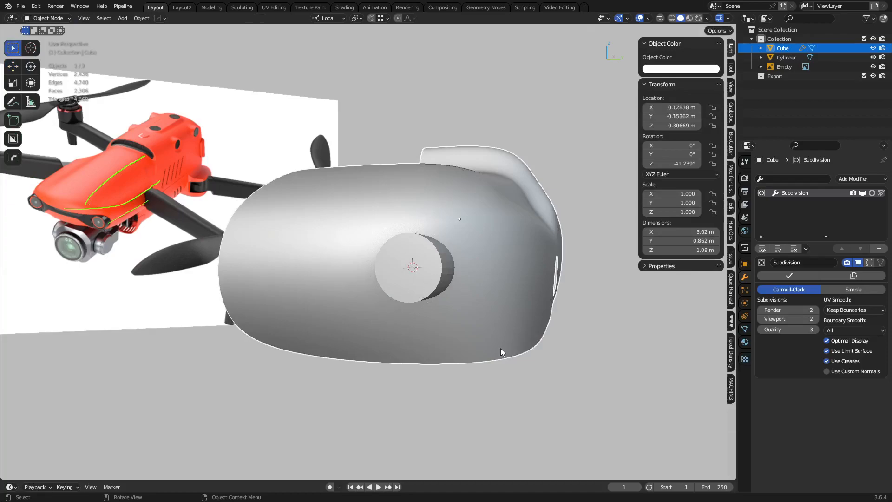
Step: Turn on the wireframe overlay so the body's edges show in Object Mode
key(F4)
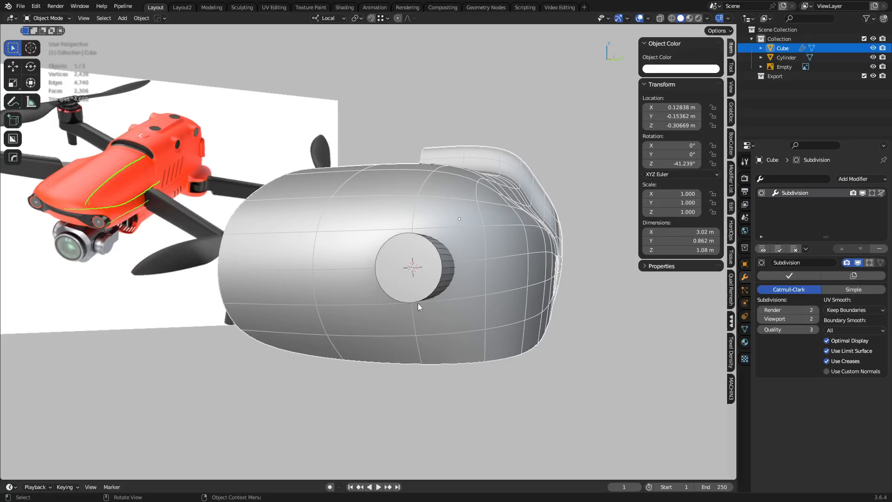
click(390, 395)
click(380, 342)
shift+middle_drag(414, 334, 431, 332)
Step: Raise the guide cylinder about 0.0015 m along the global Z axis and deselect it
click(453, 298)
middle_drag(453, 298, 445, 281)
key(g)
key(z)
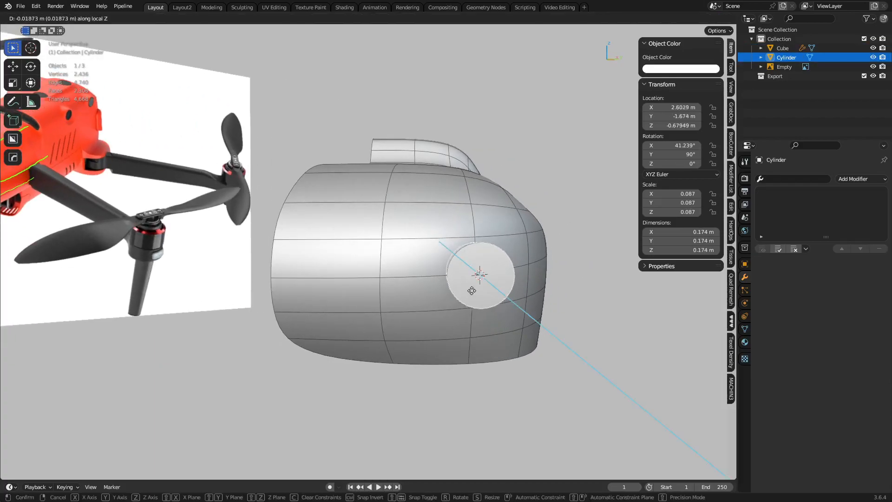
key(z)
click(472, 295)
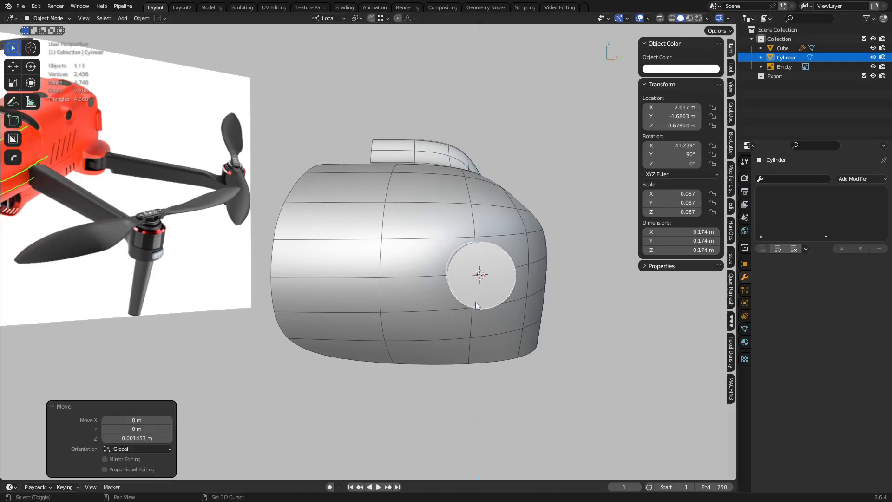
click(443, 411)
middle_drag(444, 411, 444, 354)
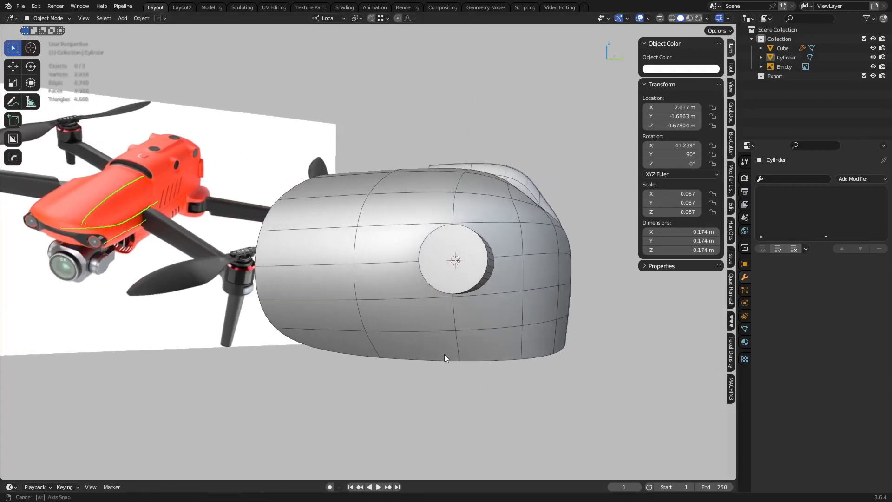
Step: Select the drone body and enter Edit Mode with the nose and guide cylinder in view
click(287, 292)
key(ctrl+Tab)
click(329, 291)
middle_drag(376, 388, 354, 361)
key(k)
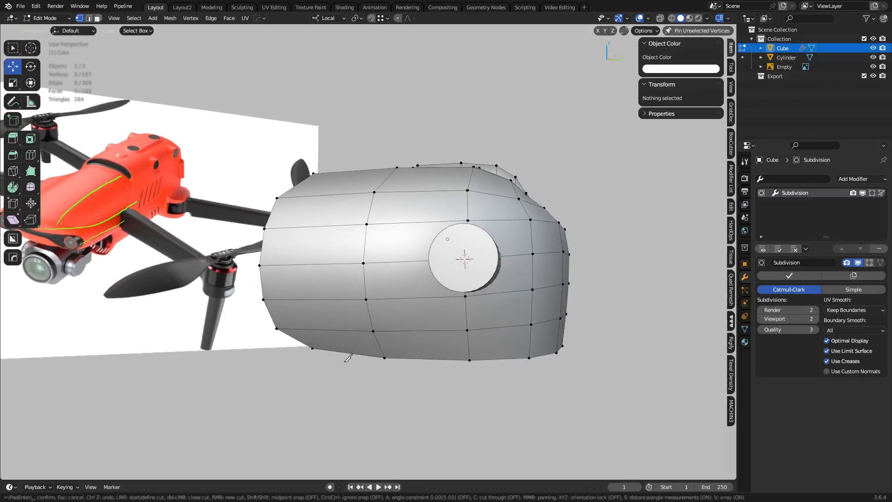
click(261, 277)
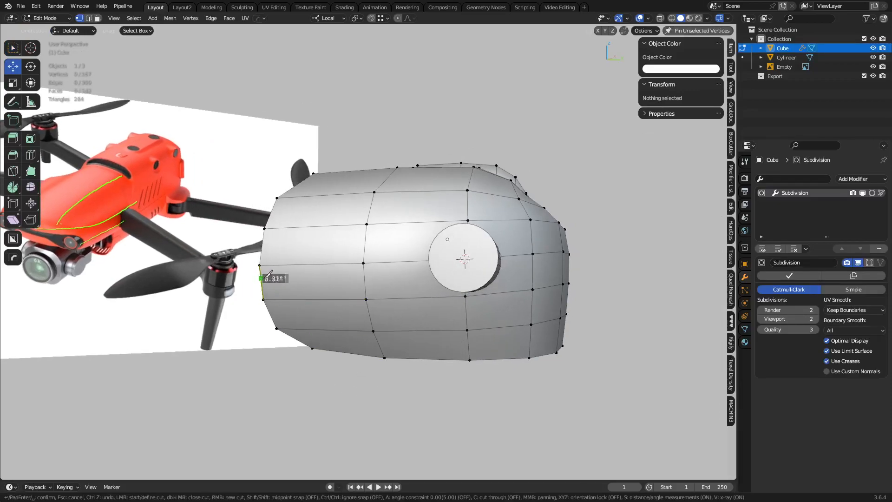
click(390, 276)
middle_drag(393, 274, 382, 269)
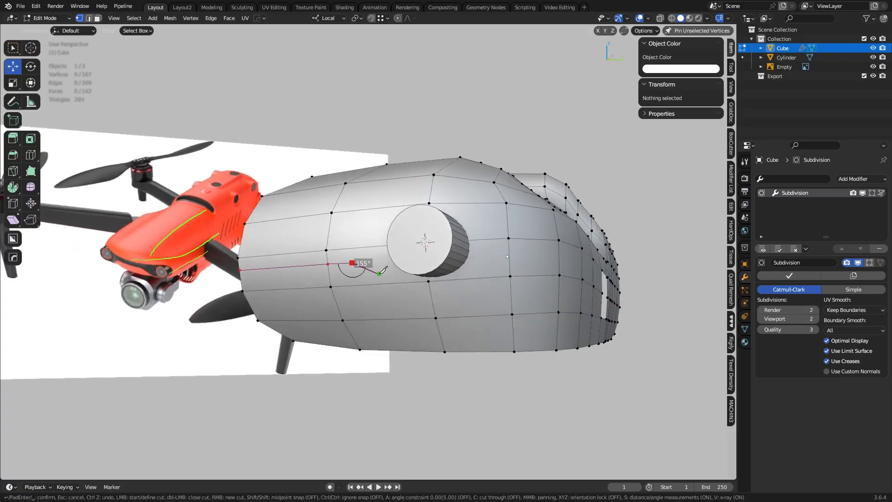
click(372, 274)
click(392, 282)
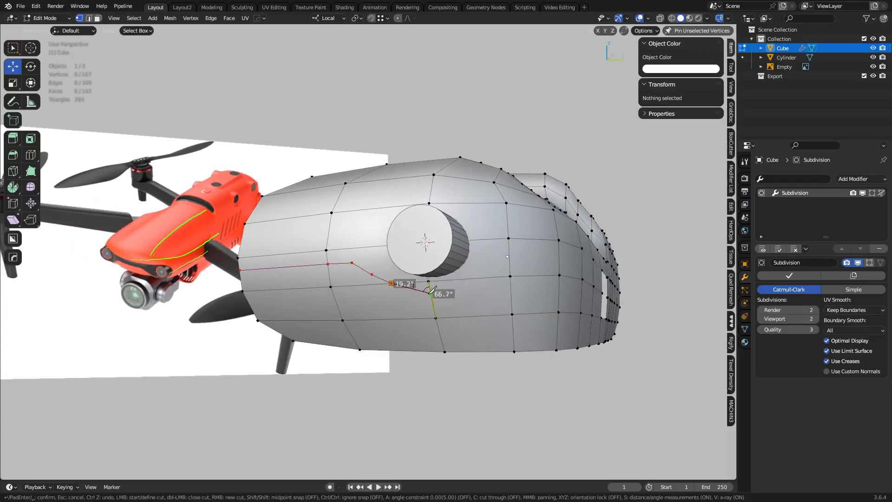
click(430, 292)
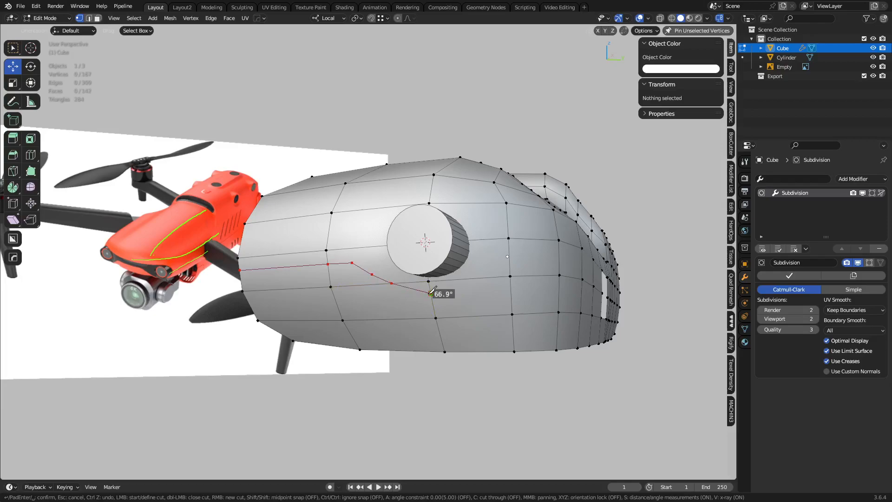
click(469, 285)
click(472, 278)
click(487, 239)
middle_drag(491, 238, 488, 305)
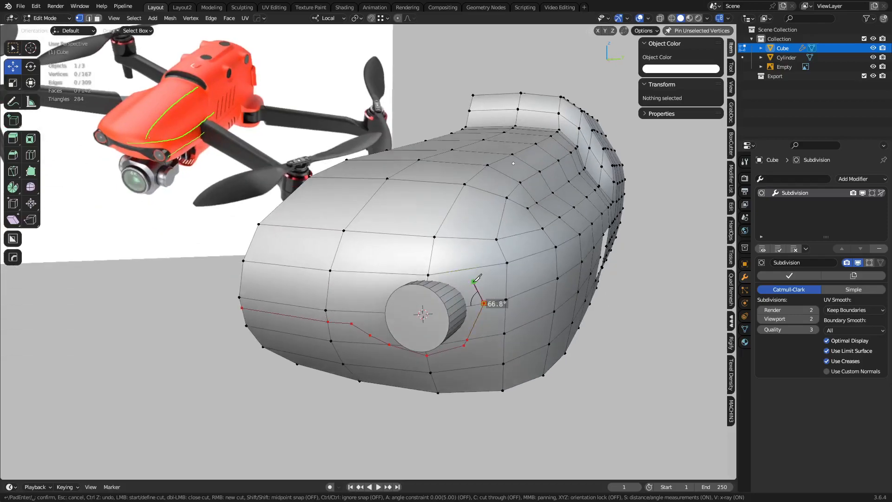
click(473, 281)
click(452, 259)
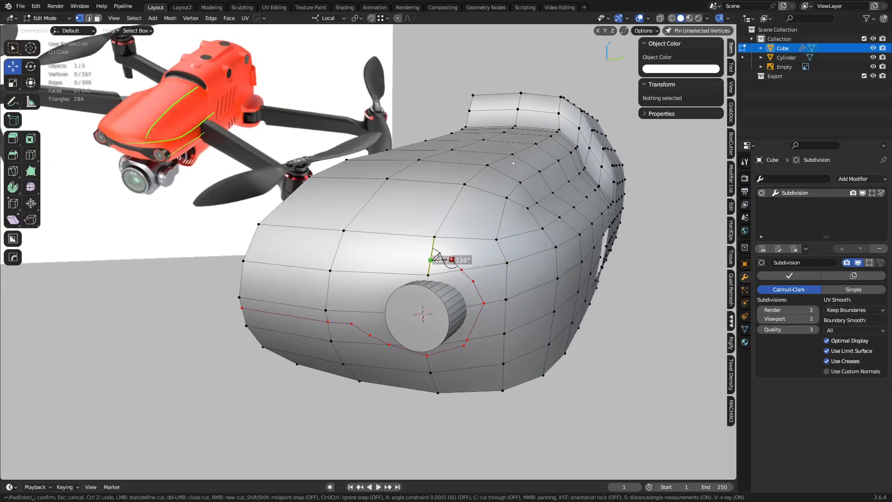
click(408, 260)
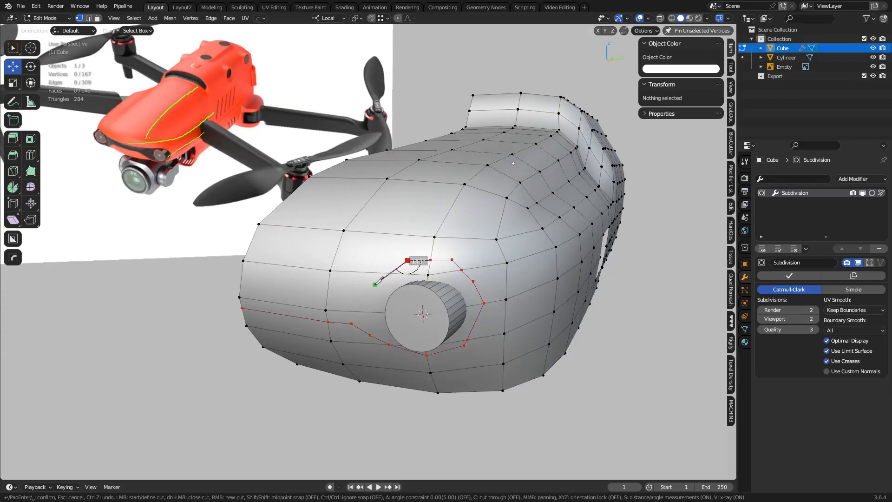
click(375, 284)
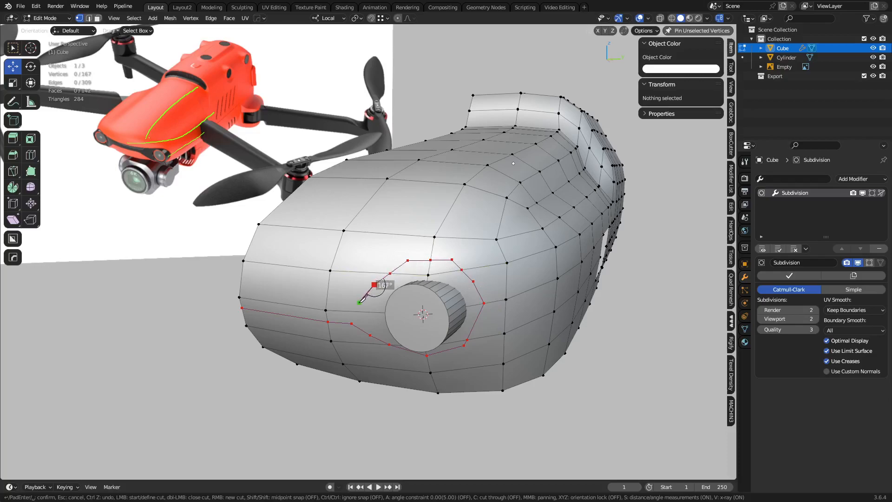
right_click(363, 300)
middle_drag(509, 325, 510, 312)
key(Escape)
Step: Knife-cut the nose from its centre edge, just below the horizontal middle edge, curving down and around beneath the guide cylinder
key(k)
click(255, 285)
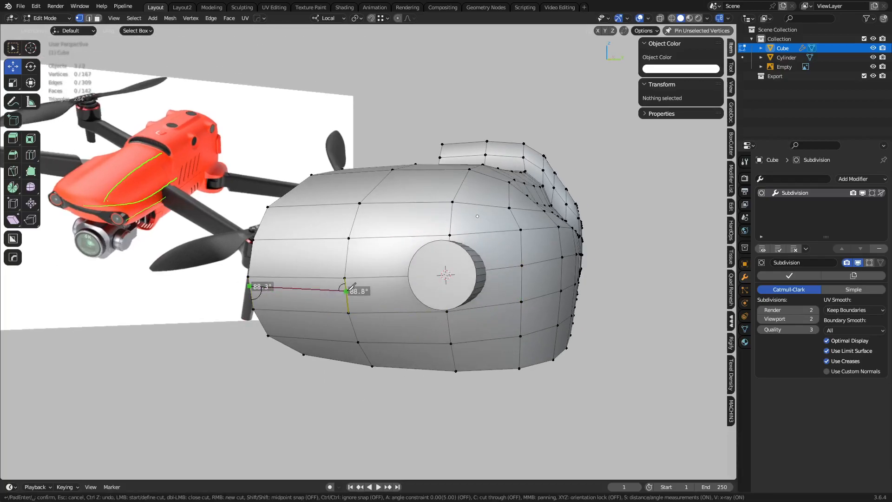
middle_drag(351, 286, 348, 265)
click(347, 264)
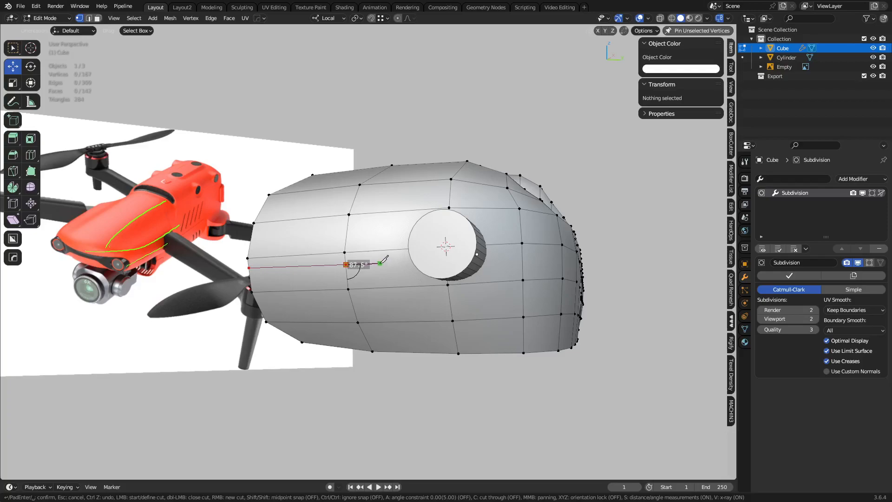
click(380, 263)
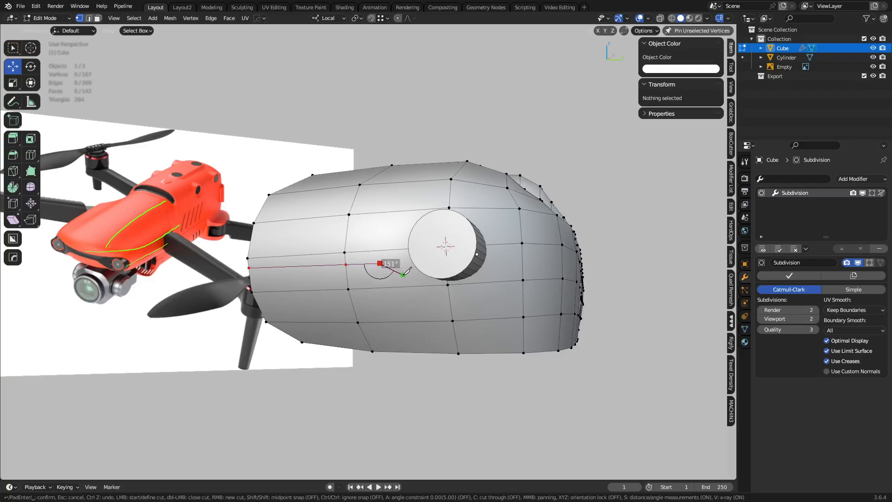
click(403, 276)
click(416, 286)
click(449, 297)
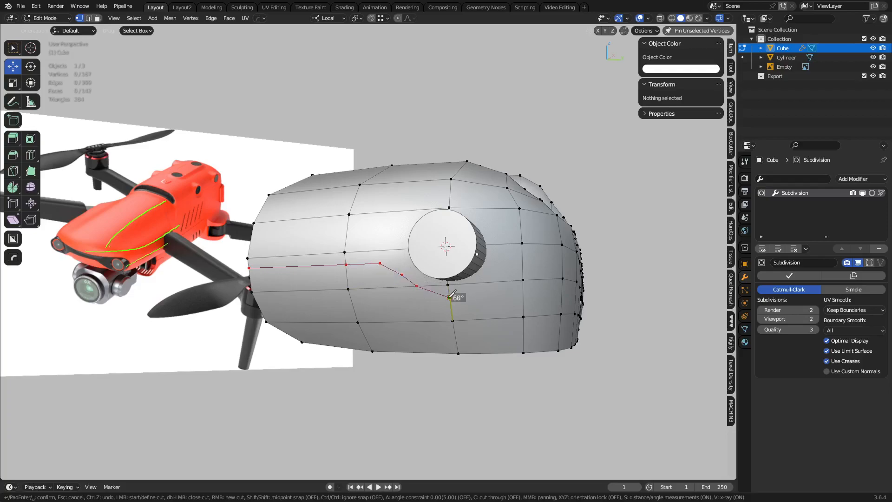
click(486, 282)
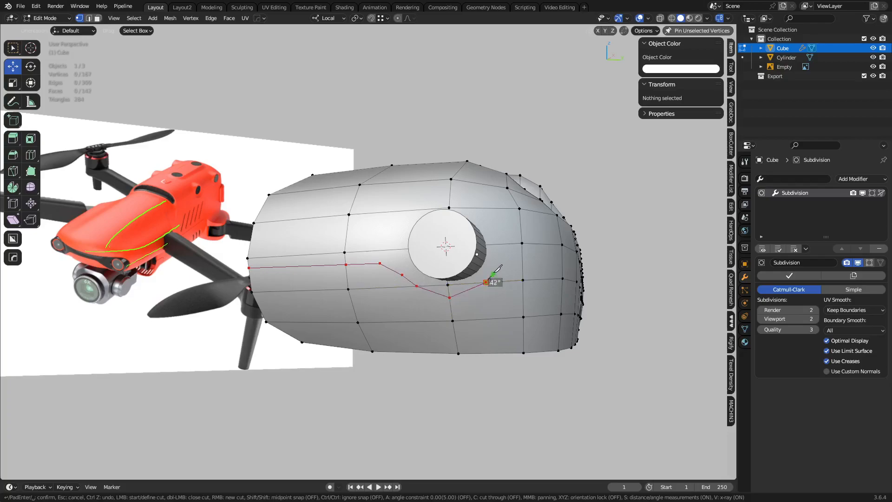
Step: Continue the knife cut over the guide cylinder and back to the nose's centre edge above the horizontal middle edge, and apply it
middle_drag(499, 250, 478, 244)
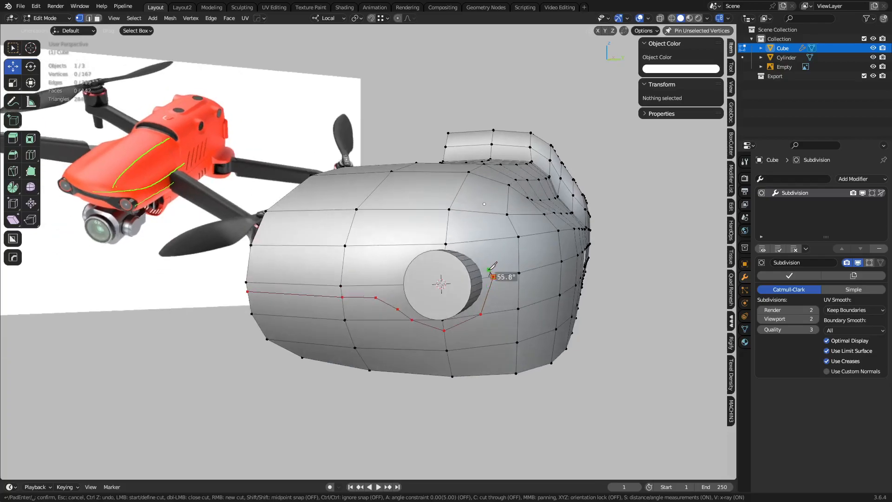
click(465, 242)
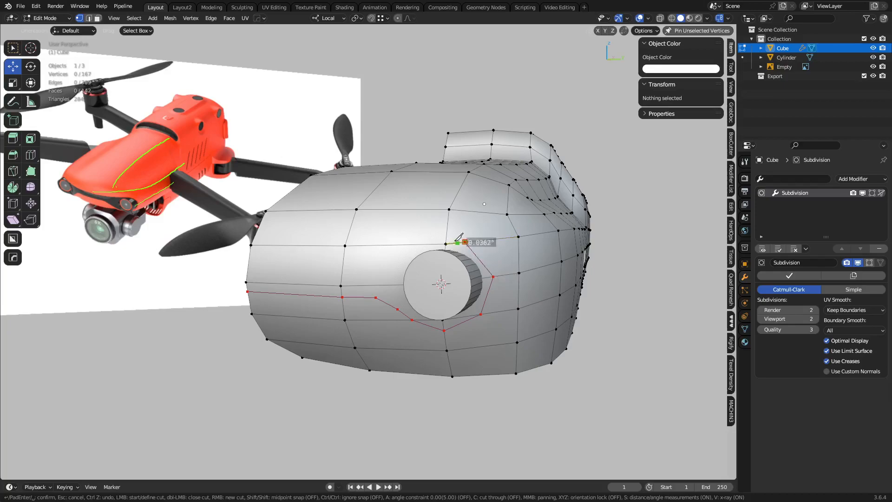
click(446, 236)
click(411, 244)
click(396, 263)
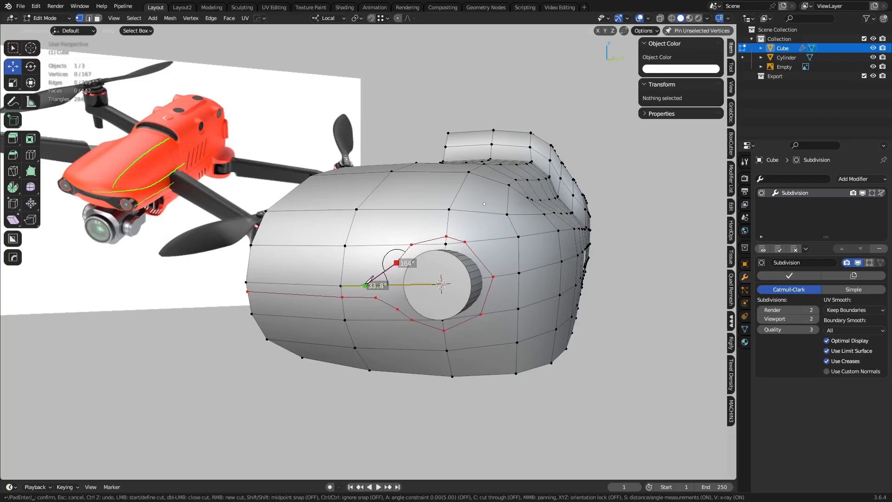
click(374, 273)
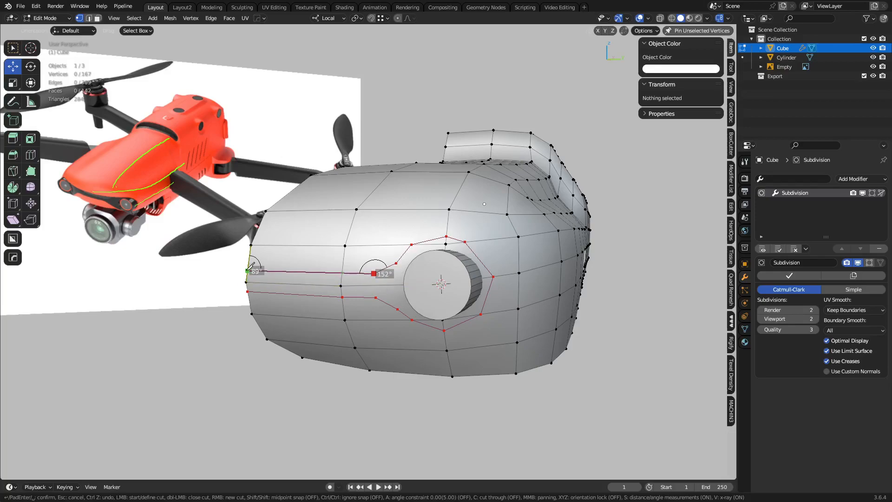
click(342, 274)
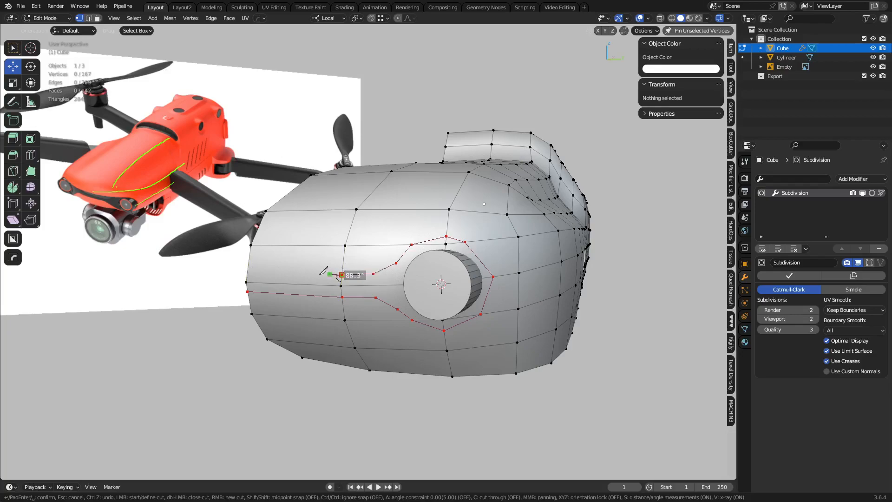
click(248, 271)
key(Return)
Step: Select the faces inside the new band from the nose's centre edge around to above the guide cylinder
key(3)
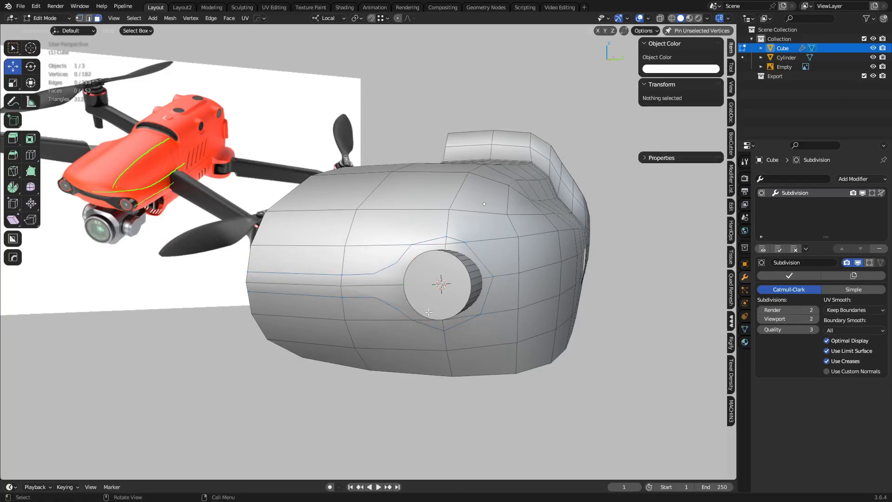
click(371, 288)
ctrl+click(301, 292)
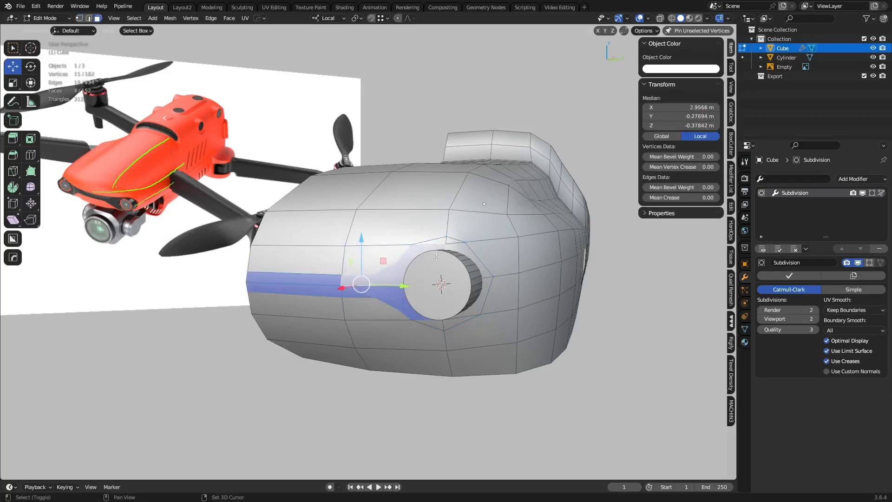
ctrl+click(440, 240)
scroll(451, 278, up, 3)
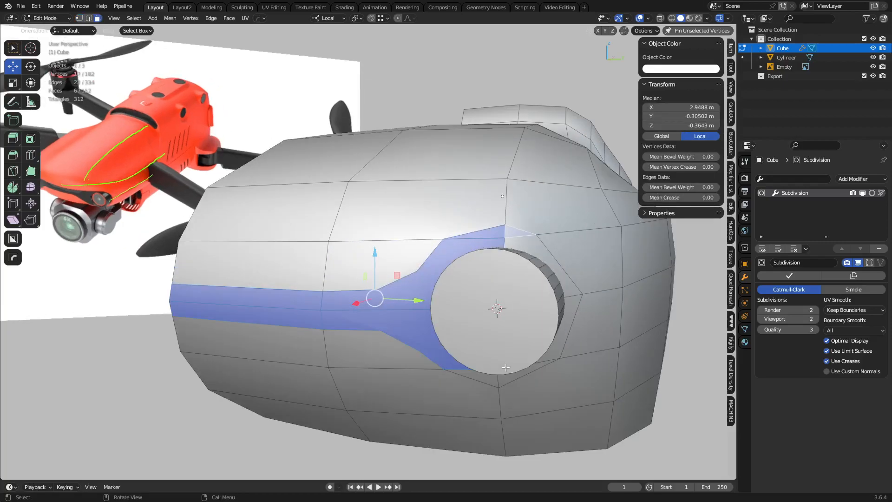
Step: Check the knife-cut headlight outline on the subdivided body in Object Mode and return to vertex editing
key(1)
middle_drag(511, 364, 406, 309)
key(Tab)
click(489, 239)
click(506, 306)
key(Tab)
middle_drag(459, 315, 417, 214)
Step: Merge the closely spaced vertex pairs where the cut outline crosses the vertical edge below and above the cylinder
click(431, 298)
click(400, 275)
shift+click(412, 301)
key(1)
shift+click(412, 205)
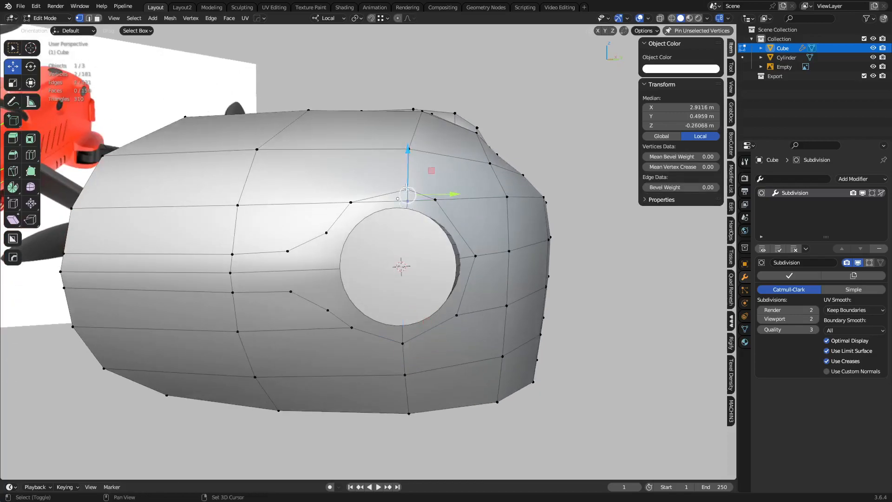
key(1)
middle_drag(330, 204, 381, 244)
click(373, 248)
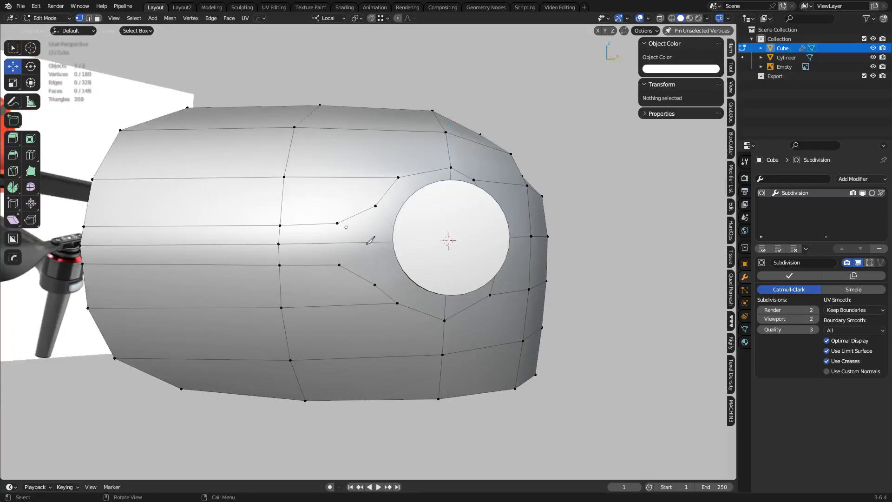
key(Escape)
Step: Enter Edit Mode on the guide cylinder and select both of its end caps with X-ray on
key(Tab)
click(429, 251)
middle_drag(430, 251, 377, 280)
key(Tab)
key(alt+z)
middle_drag(371, 280, 425, 262)
key(3)
click(309, 302)
middle_drag(391, 295, 458, 275)
shift+click(263, 271)
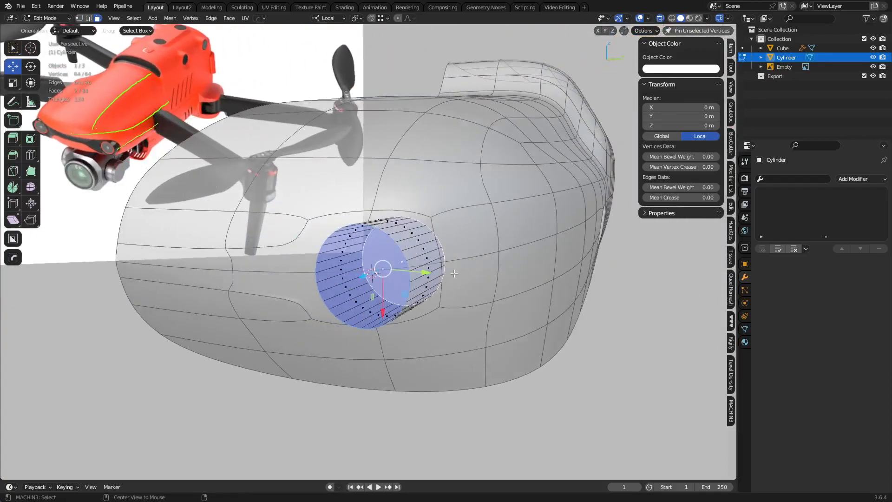
Step: Turn off X-ray and switch to edge selection on the guide cylinder
key(alt+z)
key(2)
click(444, 255)
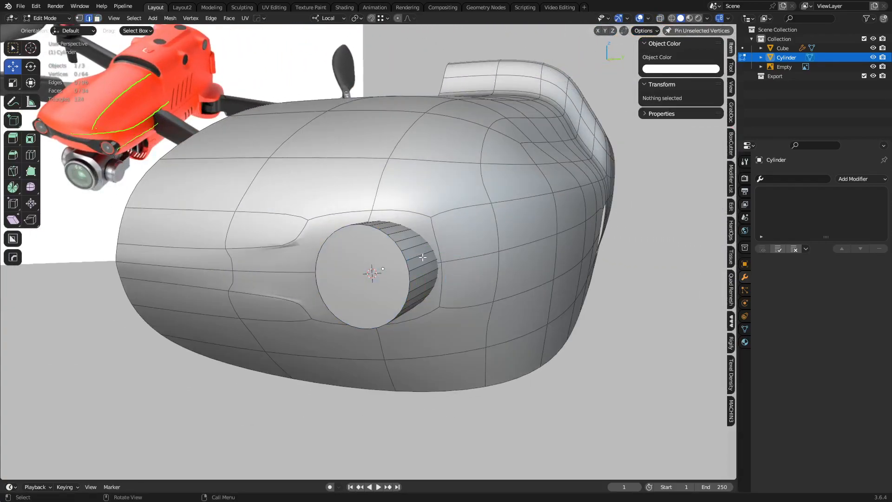
Step: Select the cylinder's ring of side edges, apply Checker Deselect to keep every other edge, and dissolve the remaining selection
ctrl+shift+click(423, 256)
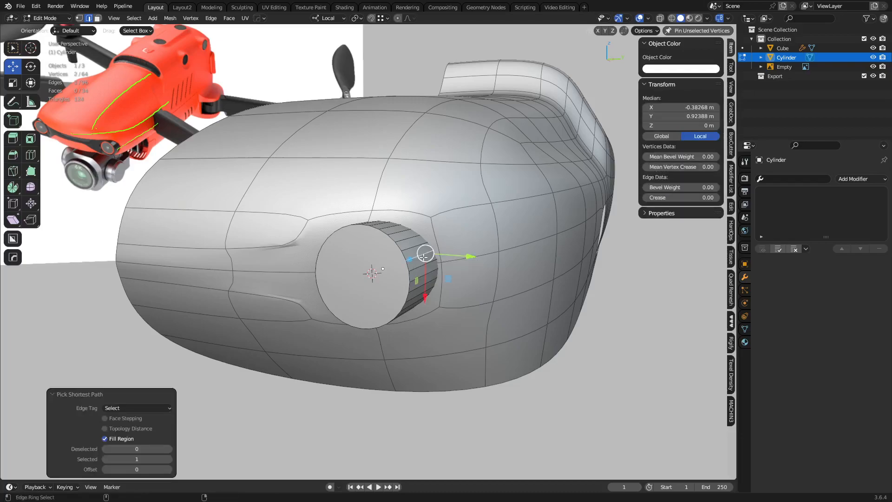
key(alt+a)
ctrl+alt+click(423, 256)
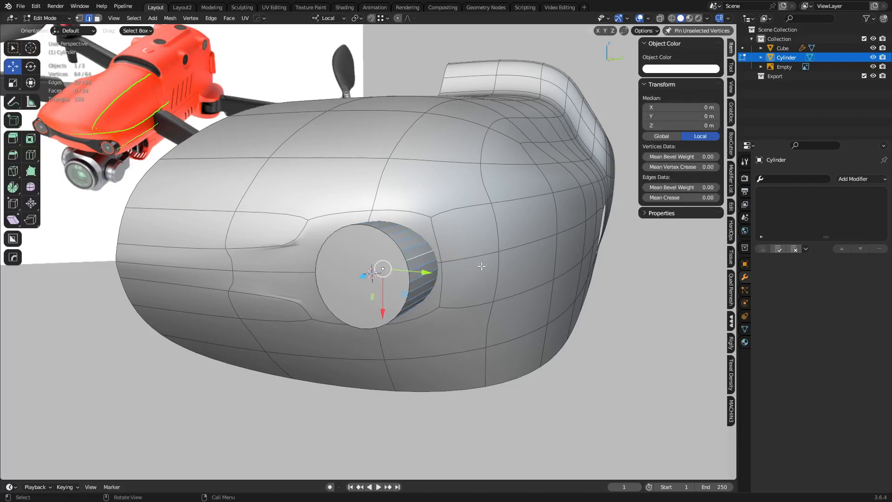
right_click(508, 260)
click(134, 18)
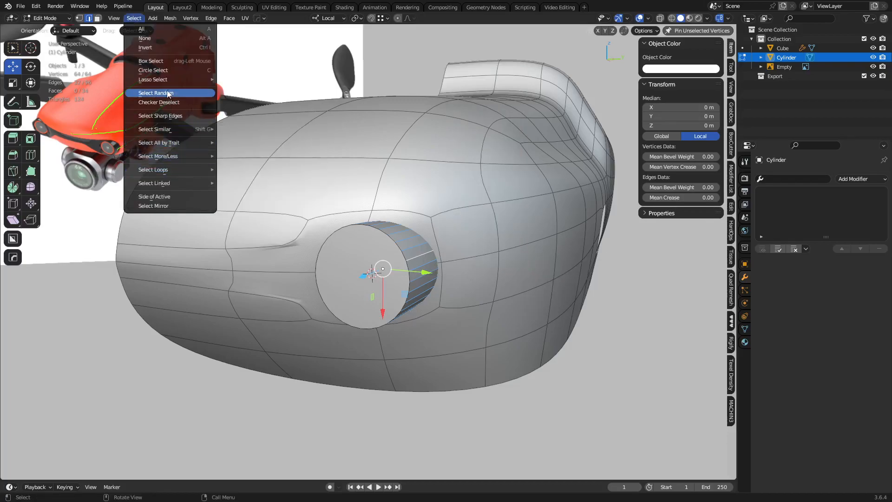
click(178, 101)
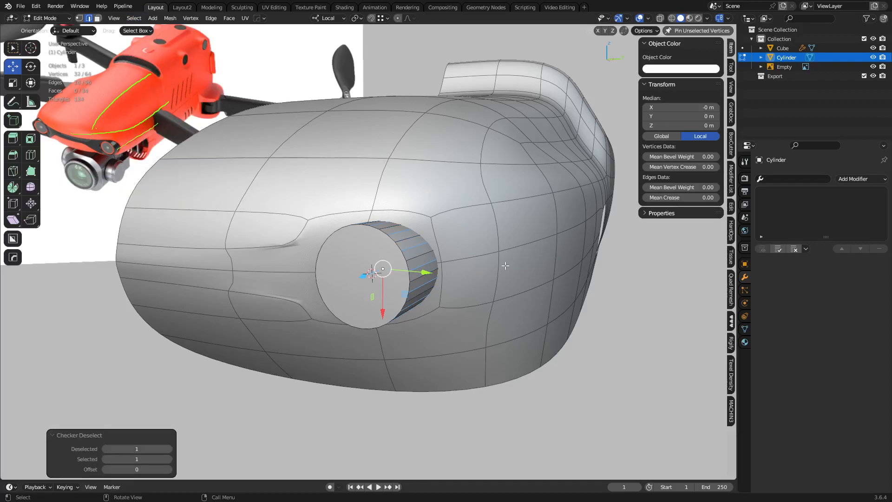
key(ctrl+x)
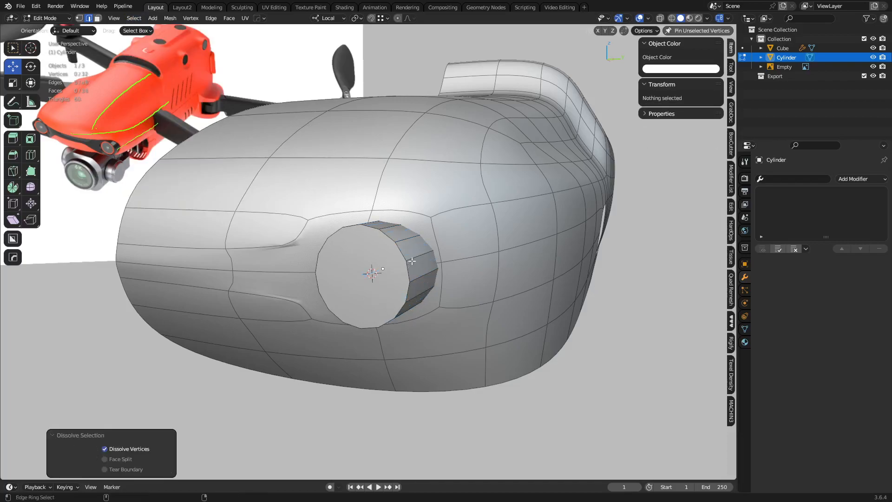
Step: Reduce the cylinder to an octagon by dissolving every other side edge again with Checker Deselect
ctrl+alt+click(418, 255)
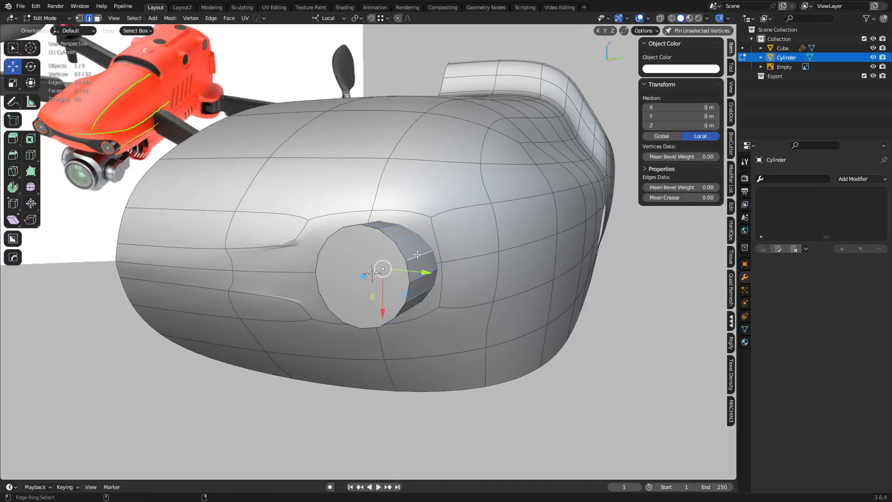
key(ctrl+x)
key(ctrl+z)
key(q)
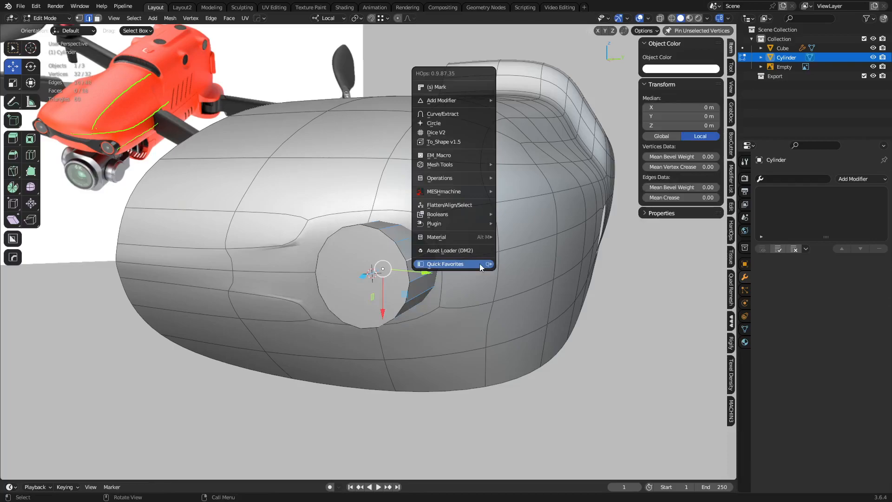
mouse_move(480, 264)
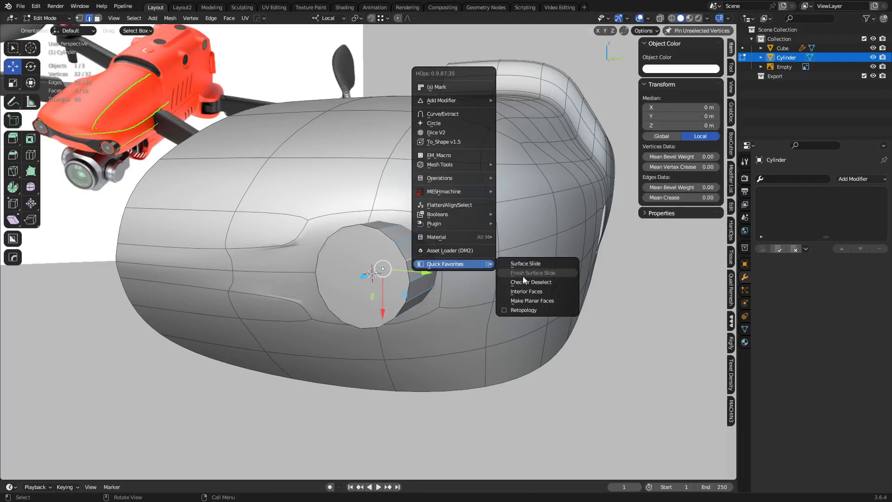
click(524, 278)
key(ctrl+x)
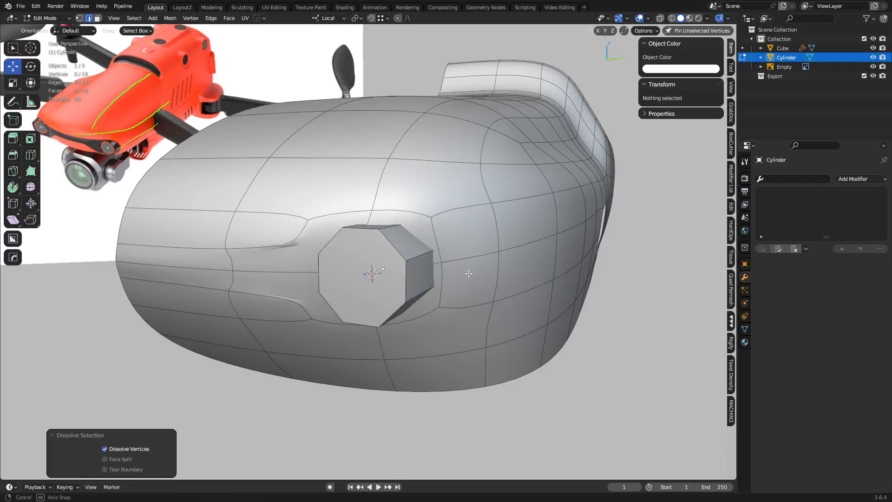
Step: Return to Object Mode and rotate the octagonal cylinder about -22.7° around its local Z axis
middle_drag(468, 274, 435, 271)
key(Tab)
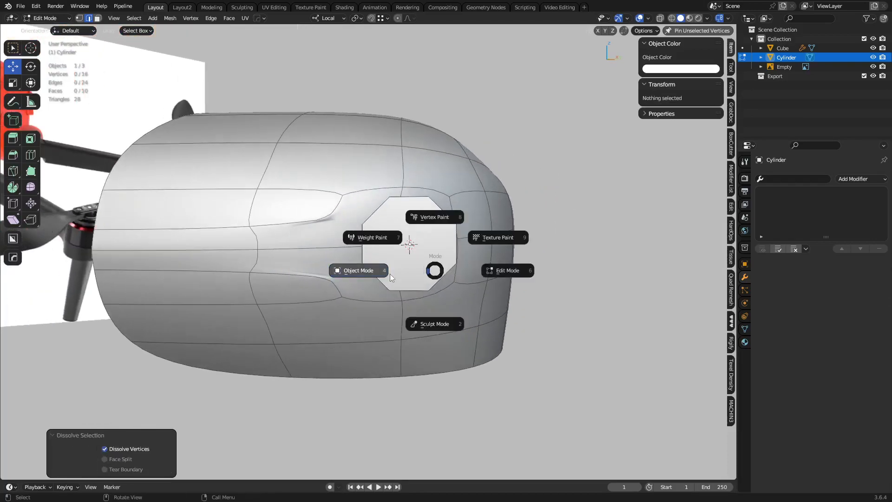
click(411, 262)
middle_drag(448, 275, 445, 275)
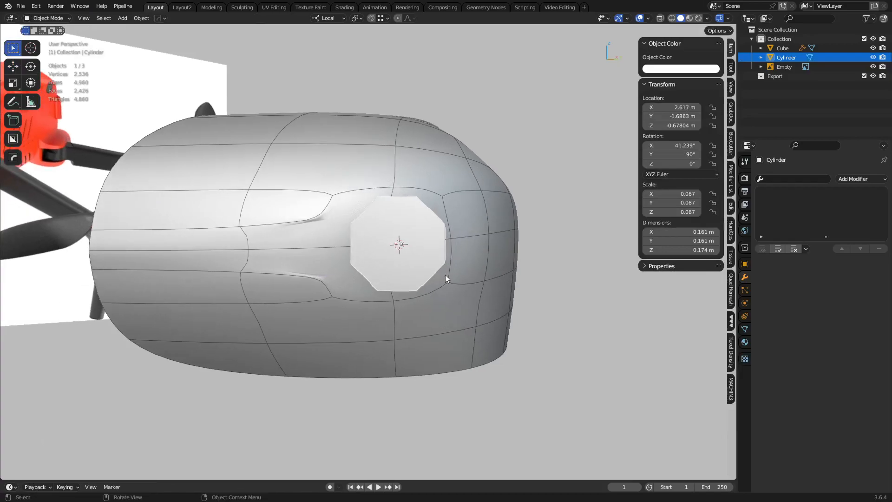
key(r)
key(z)
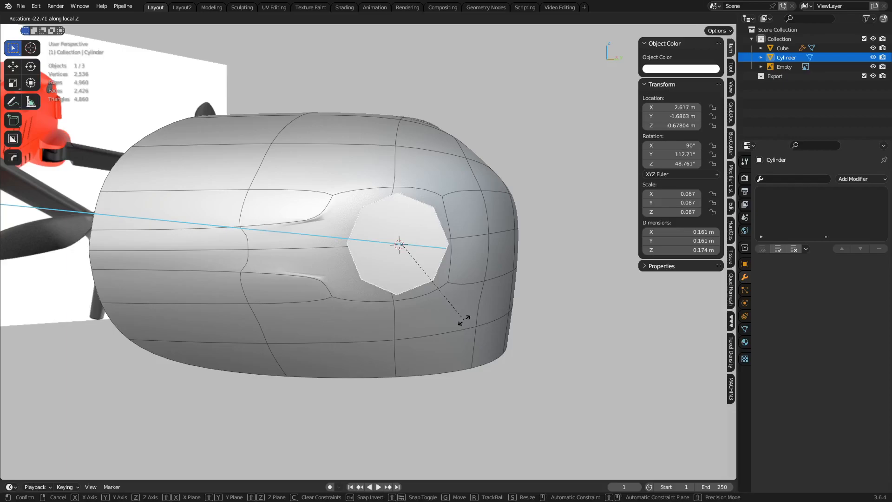
click(463, 319)
Step: Open the drone body mesh in vertex editing and select the loop vertex at the octagon's upper rear corner
middle_drag(464, 319, 359, 219)
middle_drag(392, 258, 469, 287)
click(470, 286)
key(Tab)
key(1)
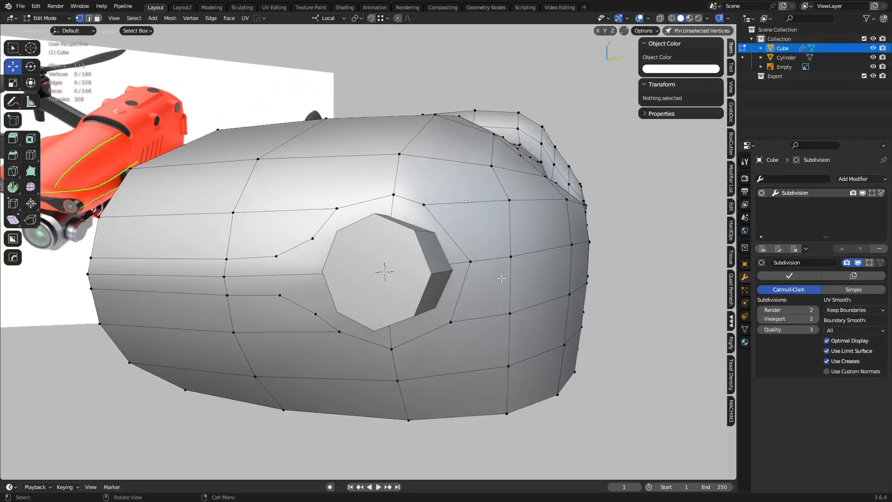
click(432, 203)
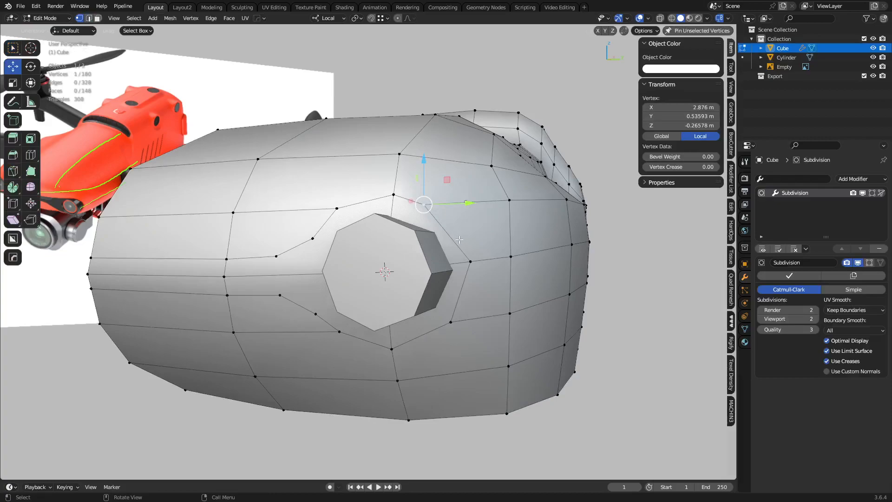
Step: Try to slide the selected vertex along its edge, then undo the slide
key(g)
key(g)
click(471, 249)
key(ctrl+z)
Step: Enable Surface Slide on the body and move the selected vertex away from the octagon, about 0.039 m in Y and -0.015 m in Z
key(q)
mouse_move(476, 245)
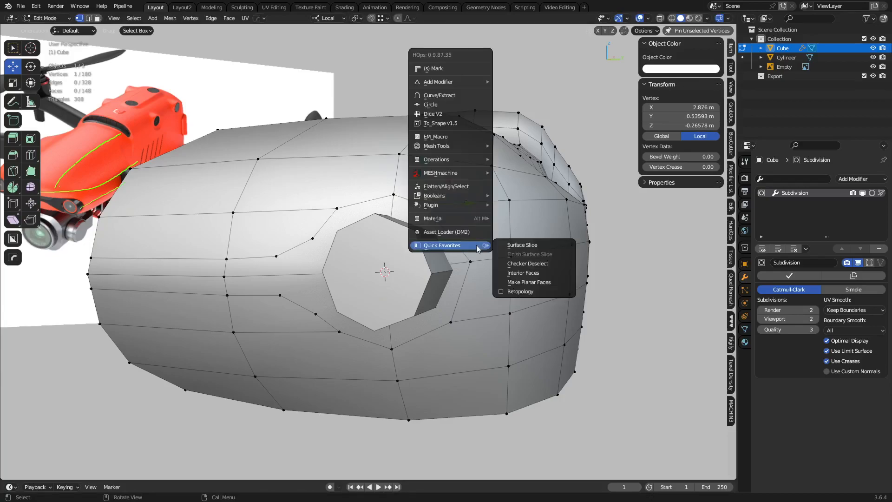
click(525, 246)
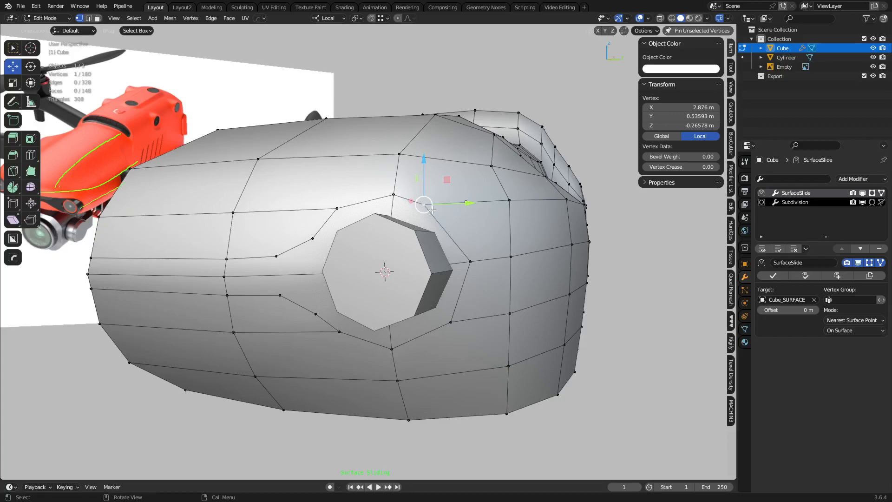
drag(423, 205, 449, 215)
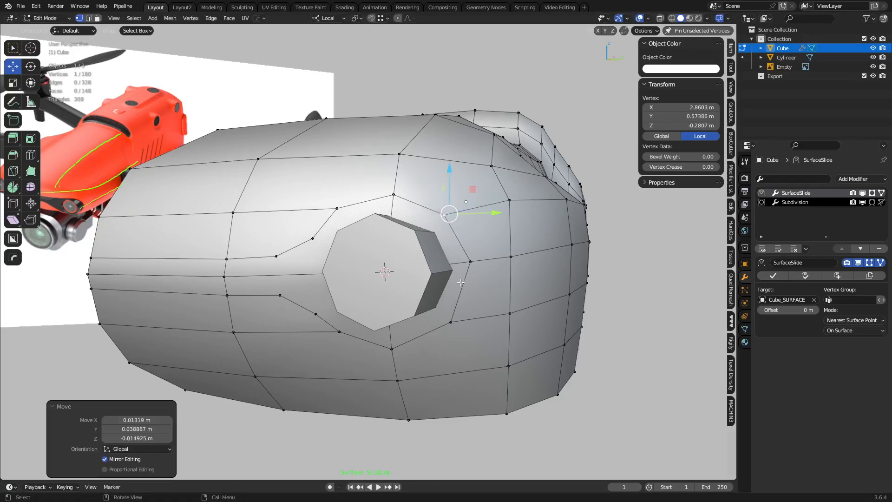
Step: Move the loop vertex at the octagon's upper front corner outward and slide the adjacent vertex on the same horizontal edge line slightly down
middle_drag(459, 282, 429, 232)
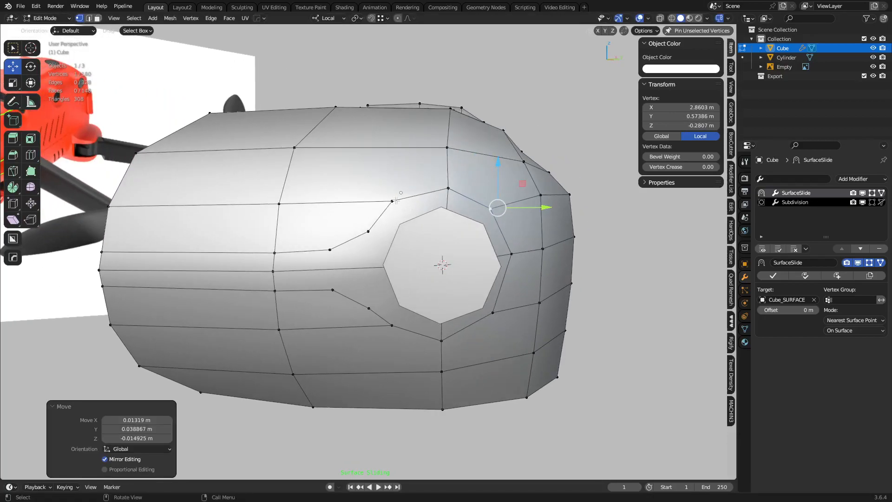
key(g)
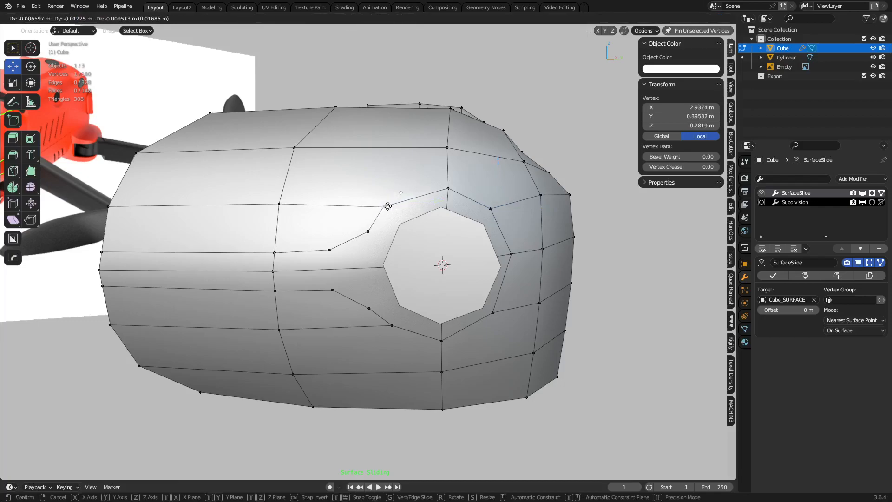
click(384, 207)
key(g)
key(g)
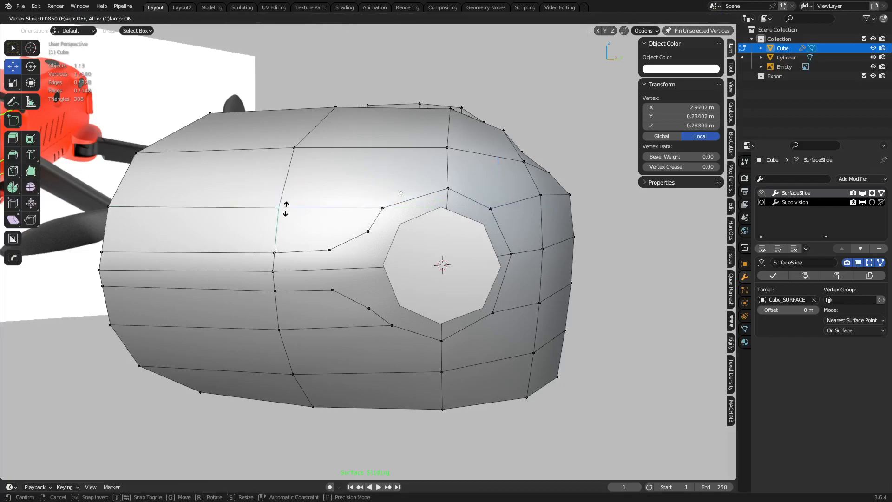
click(171, 218)
Step: Slide the vertex at the front end of that horizontal edge line downward to even out the line
click(112, 213)
key(g)
key(g)
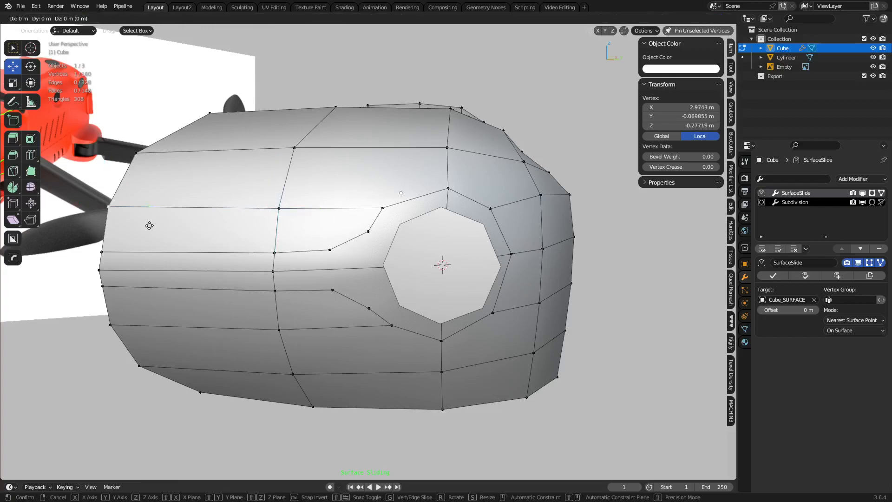
right_click(149, 230)
key(g)
key(g)
click(122, 217)
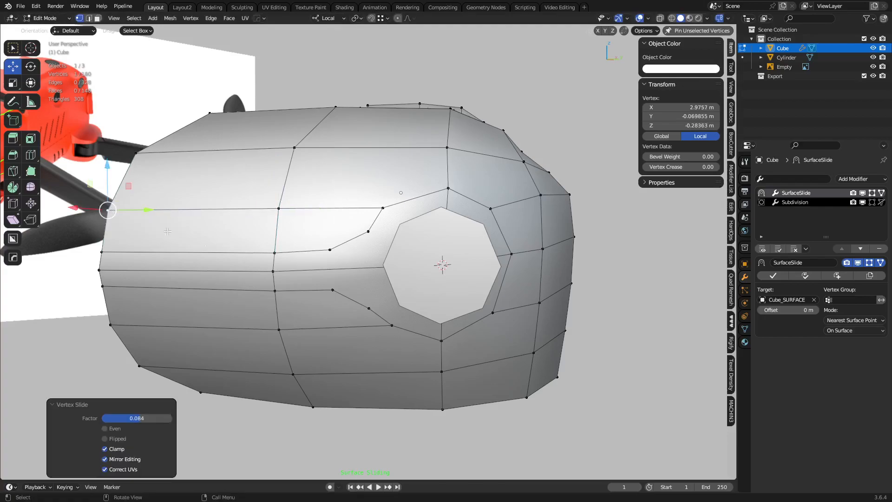
key(g)
key(g)
click(208, 237)
Step: Slide the line's middle vertex down by a factor of about 0.041 and nudge the upper front corner vertex slightly toward the octagon
click(274, 213)
key(g)
key(g)
click(297, 236)
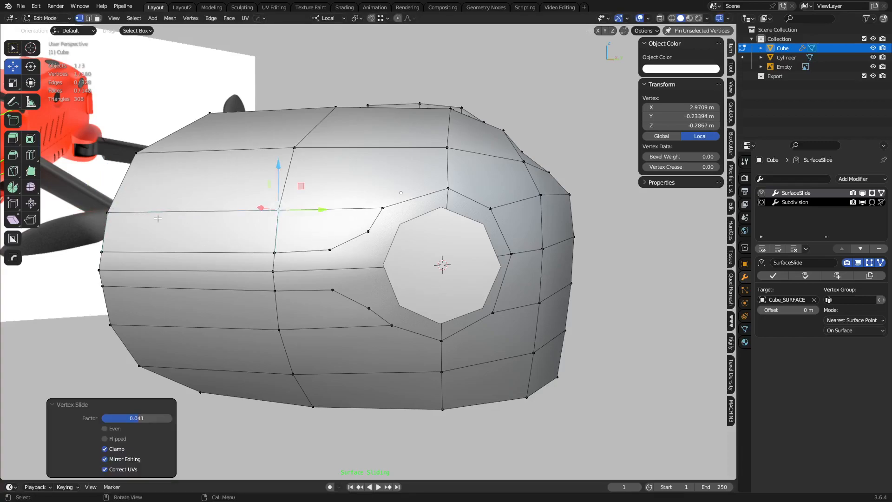
click(384, 205)
key(g)
click(387, 210)
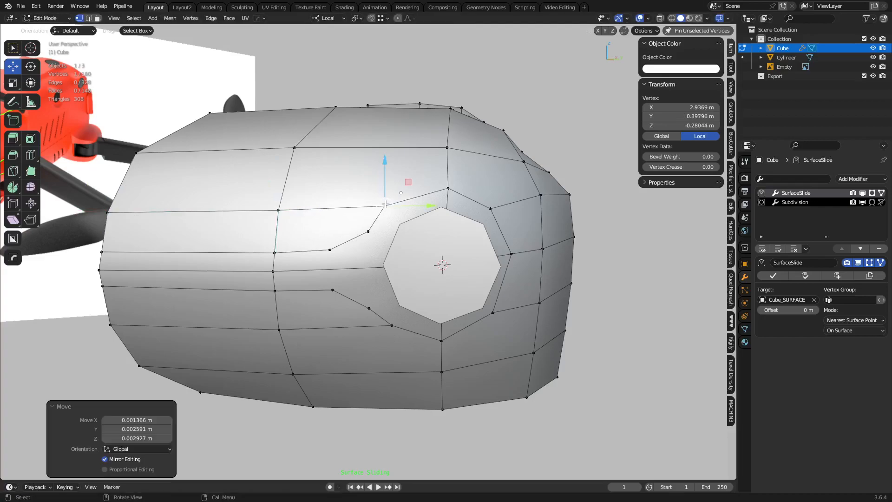
Step: Move the intermediate vertex on the upper diagonal edge in front of the octagon slightly down and forward
shift+middle_drag(384, 229, 387, 212)
click(374, 215)
middle_drag(387, 256, 393, 248)
scroll(394, 249, up, 1)
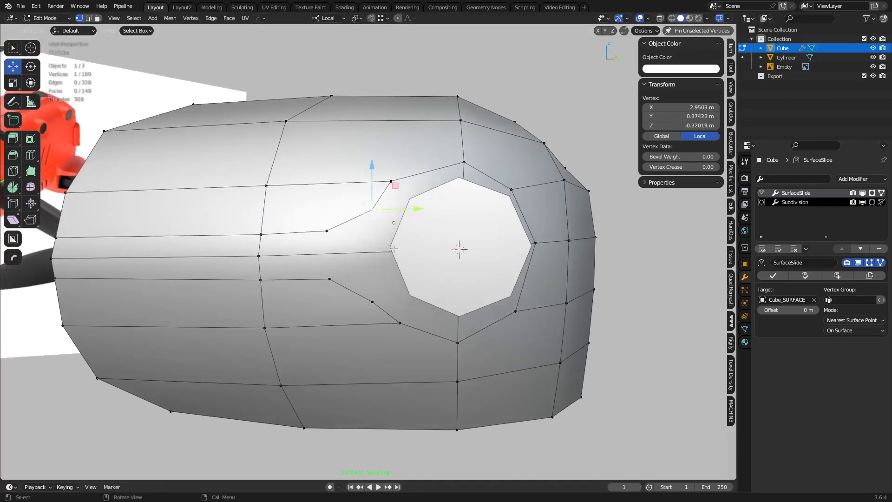
key(g)
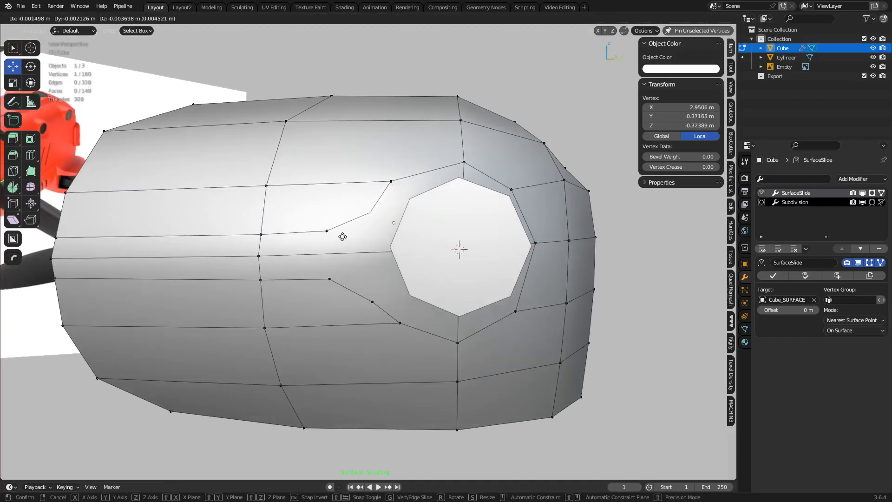
click(340, 237)
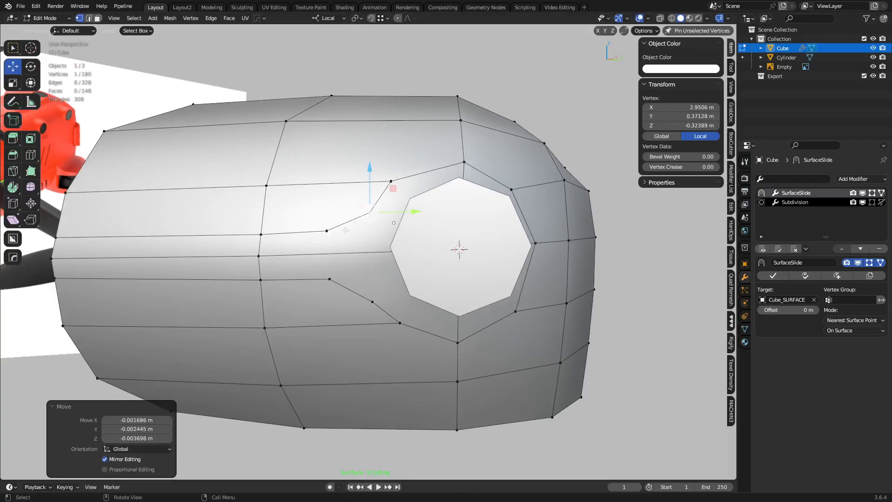
Step: Dissolve the intermediate vertices on the lower and upper diagonal edges in front of the octagon
shift+middle_drag(391, 278, 388, 267)
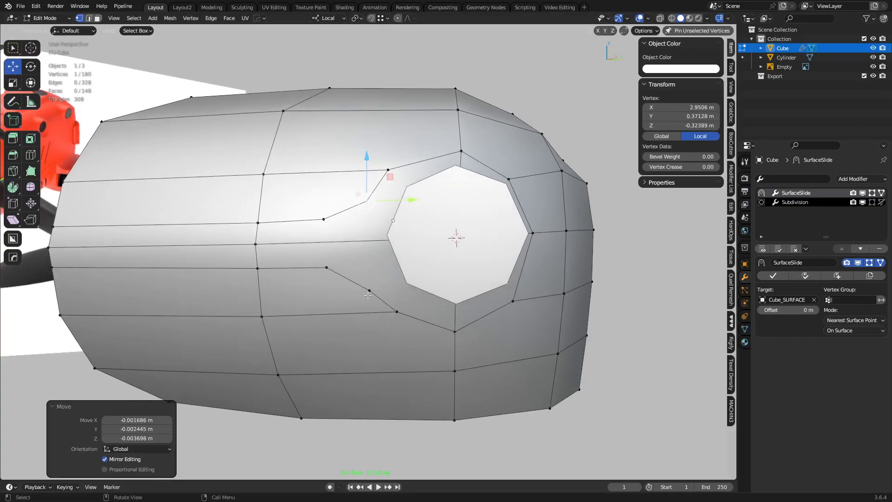
middle_drag(464, 326, 418, 263)
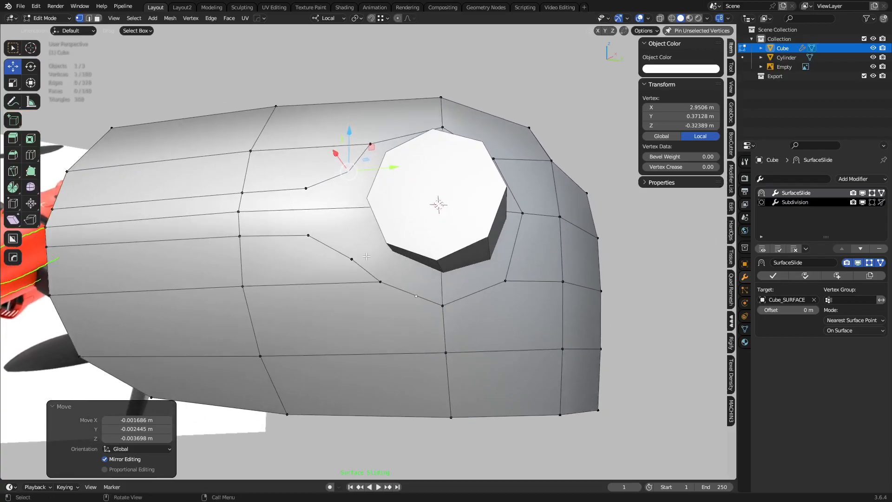
click(351, 258)
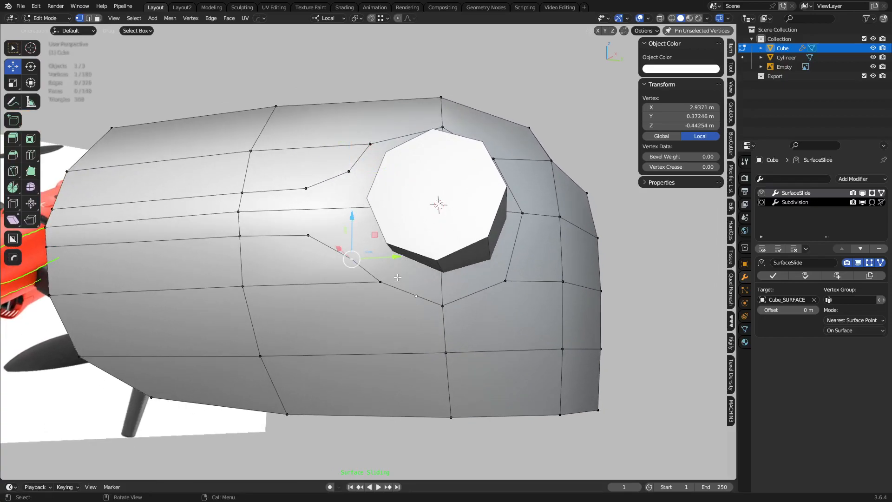
key(ctrl+x)
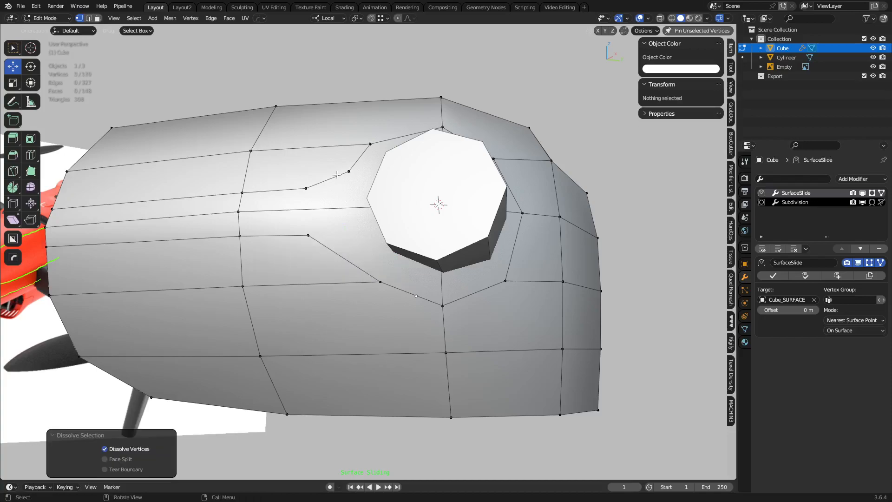
click(347, 172)
key(ctrl+x)
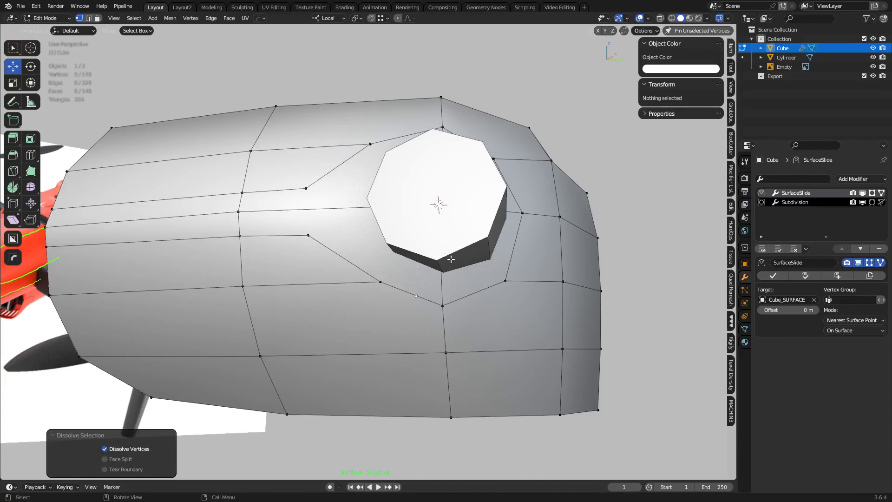
Step: Connect the two vertices at the front ends of the diagonals with an edge across the middle loop, and clear the selection
middle_drag(451, 258, 418, 278)
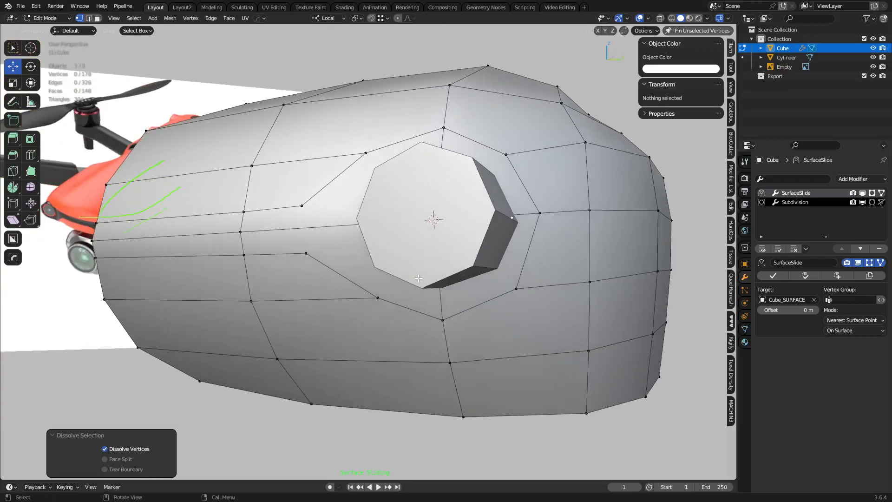
click(307, 255)
shift+click(303, 205)
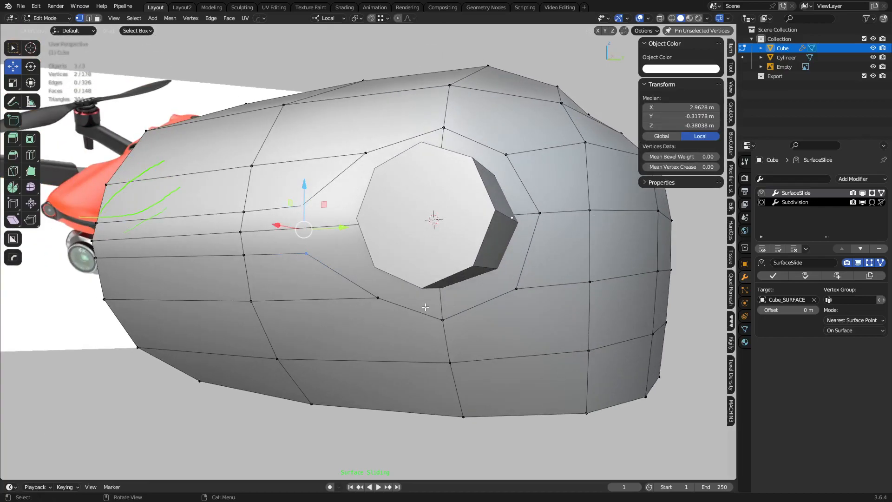
key(j)
middle_drag(426, 305, 456, 296)
key(alt+a)
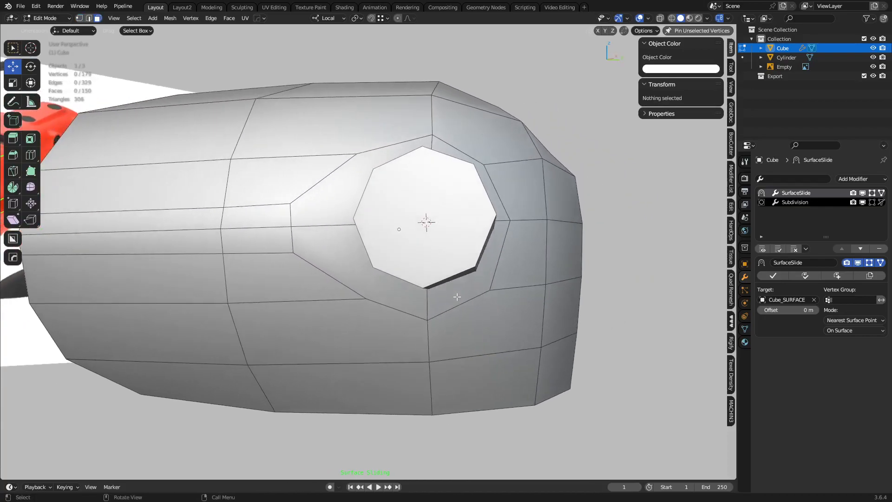
click(189, 240)
ctrl+shift+click(303, 217)
key(ctrl+z)
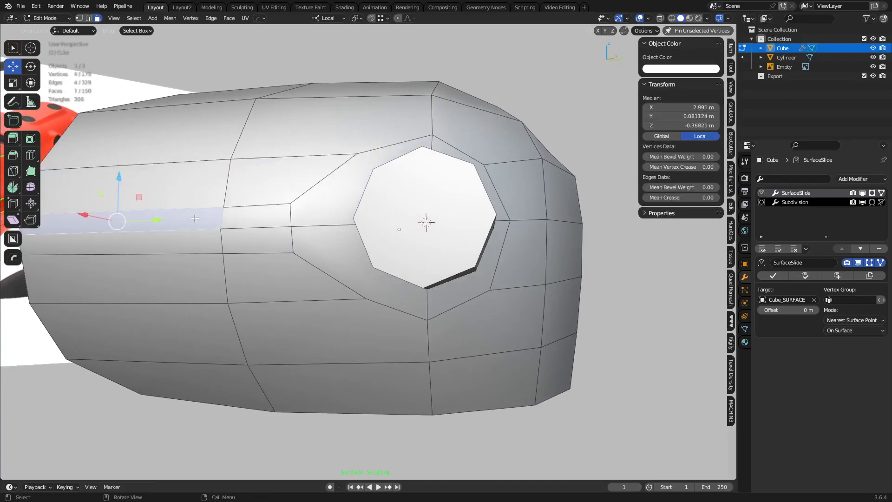
shift+click(201, 221)
shift+click(253, 236)
shift+click(256, 220)
shift+click(321, 201)
Step: Connect the two vertices at the rear ends of the upper and lower diagonals with an edge crossing the middle line
key(1)
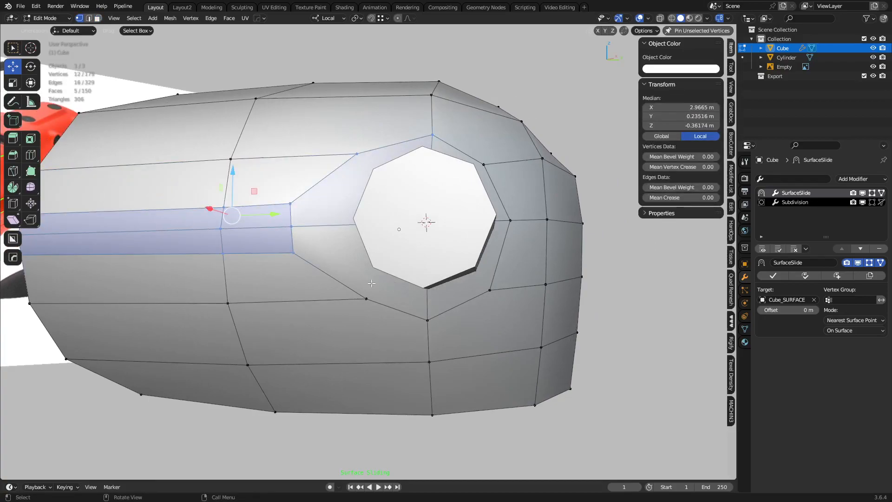
click(357, 291)
shift+click(357, 159)
key(j)
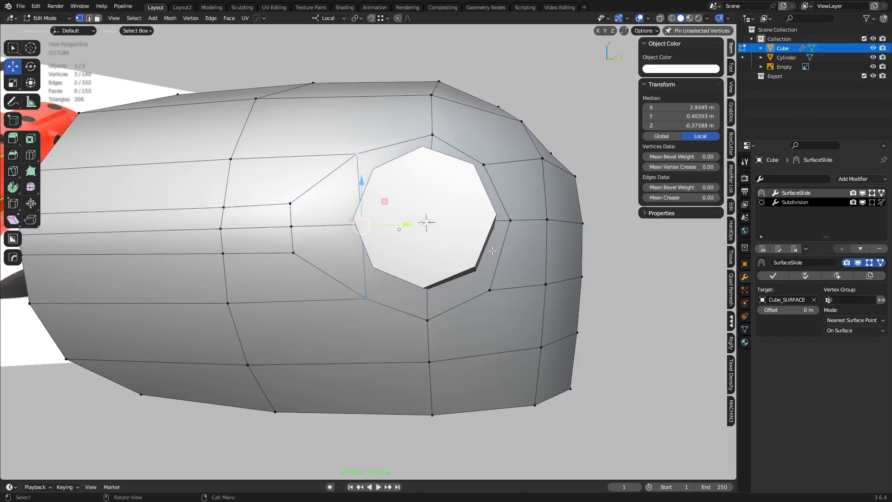
Step: Select the faces of the narrow horizontal band together with the widening section and the full ring around the octagon
middle_drag(450, 282, 480, 257)
key(3)
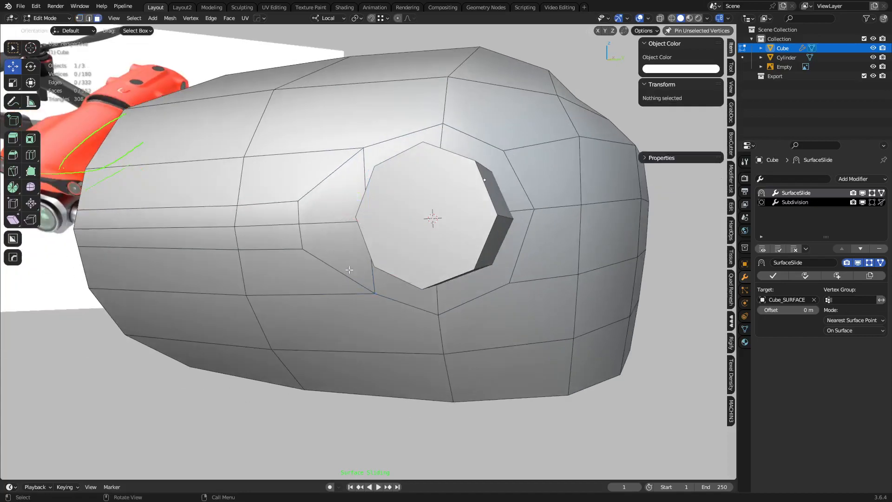
click(167, 235)
shift+click(214, 219)
shift+click(260, 219)
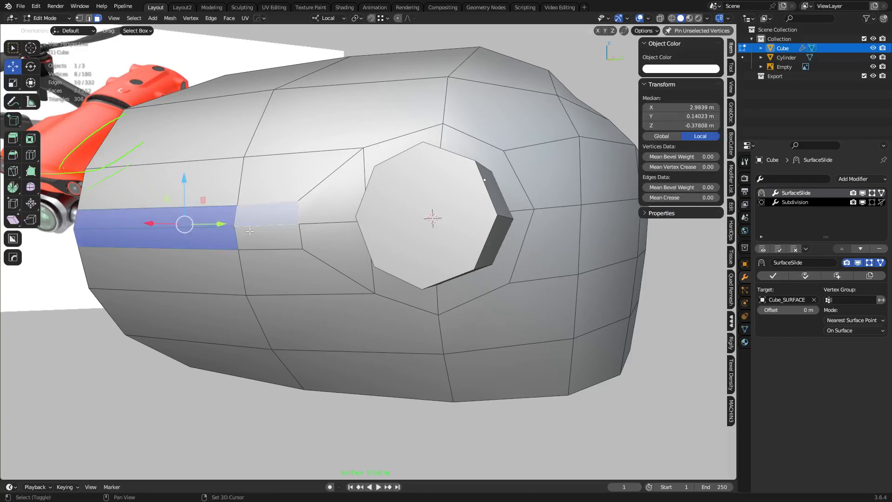
shift+click(327, 245)
shift+click(278, 238)
shift+click(336, 197)
shift+click(378, 160)
shift+click(450, 147)
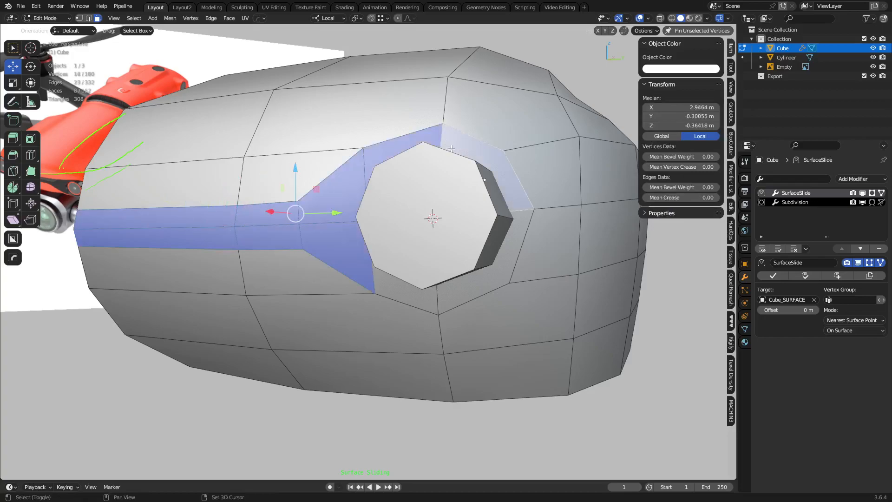
shift+click(519, 242)
shift+click(404, 292)
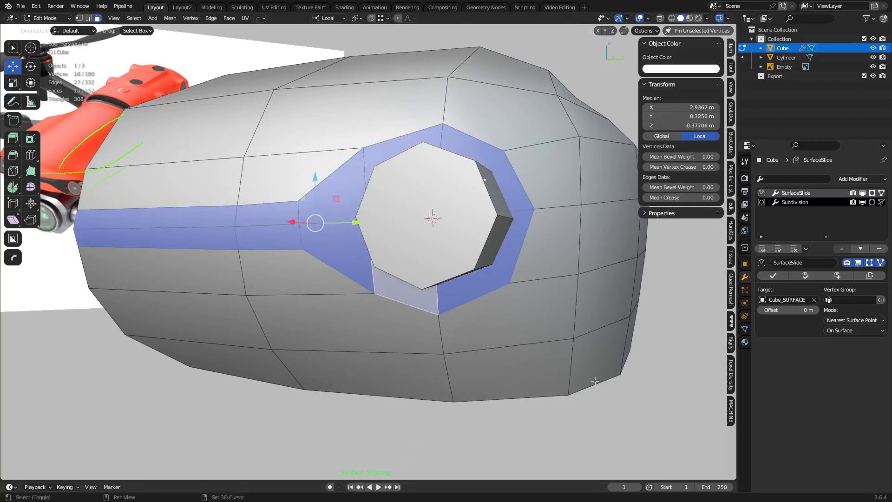
Step: Inset the selected faces by about 0.005 m with Boundary on, and finish the surface slide
key(i)
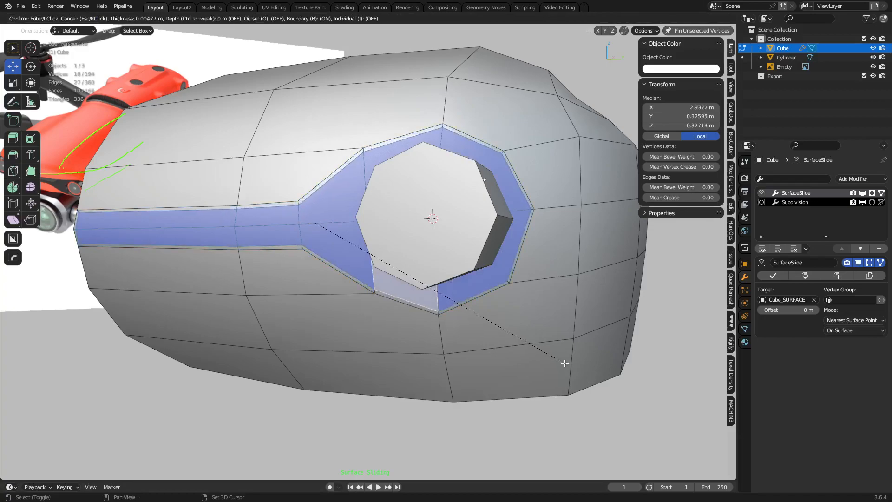
click(561, 361)
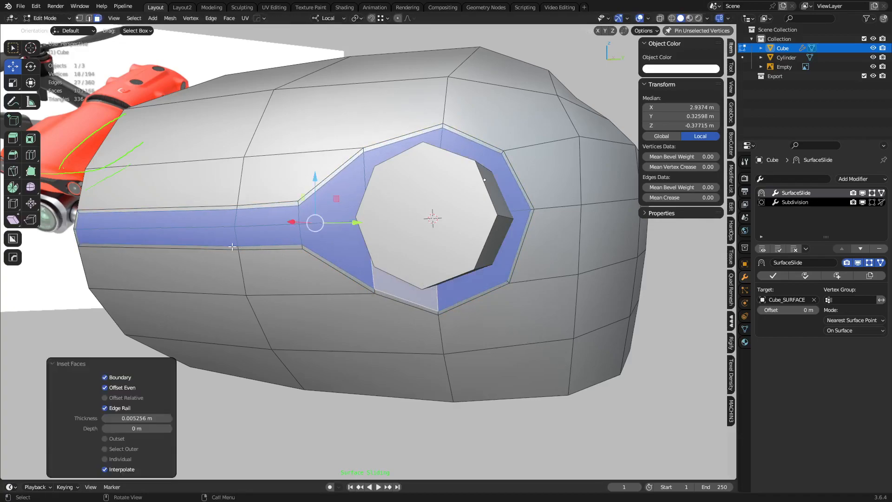
middle_drag(411, 269, 355, 281)
shift+middle_drag(355, 282, 390, 281)
key(q)
mouse_move(407, 282)
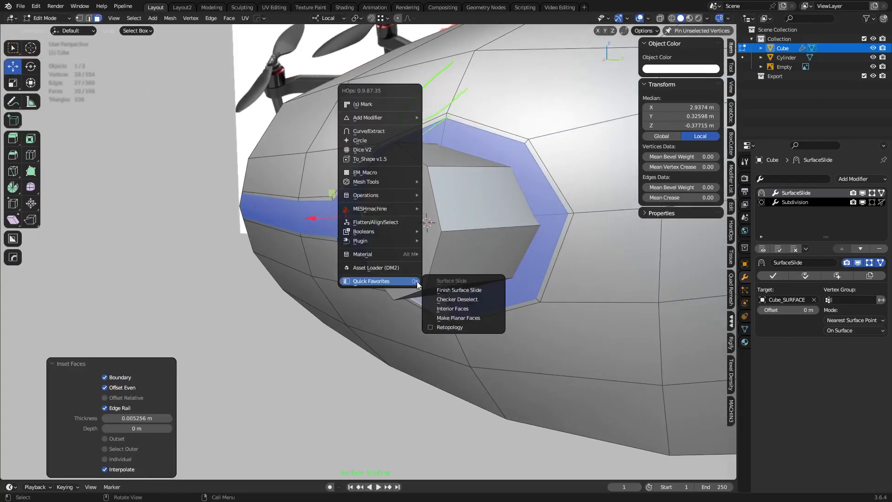
click(452, 290)
Step: Extrude the inset faces and move them inward by about 0.02 m along local X
key(g)
key(x)
right_click(444, 340)
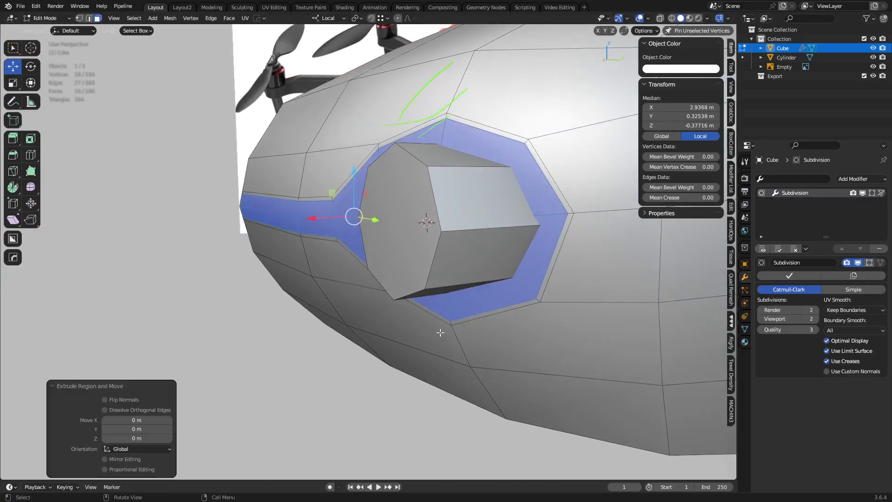
drag(322, 218, 335, 220)
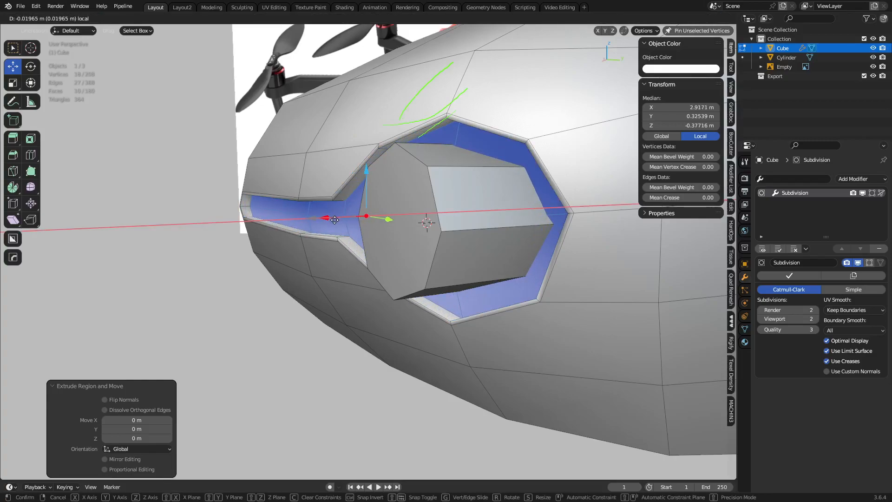
drag(334, 220, 334, 220)
middle_drag(334, 219, 385, 223)
scroll(272, 252, up, 2)
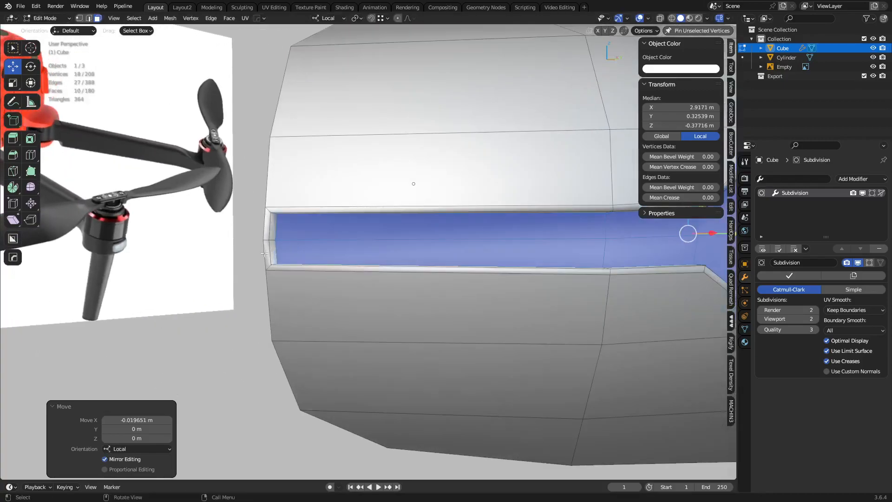
Step: Undo the inward extrusion, the surface slide finish and the inset of the band and ring faces
key(ctrl+z)
key(ctrl+z)
key(ctrl+z)
key(ctrl+z)
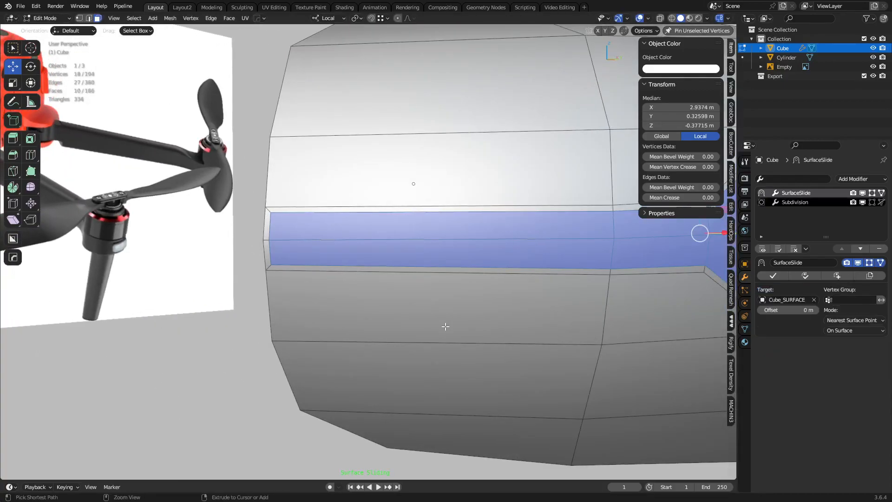
Step: Inset the band and ring faces by about 0.005 m with Boundary off, and finish the surface slide
key(i)
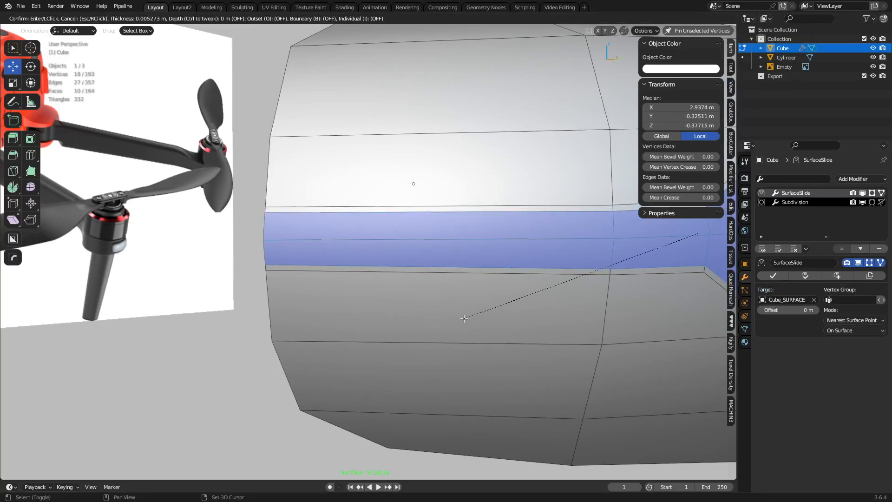
click(463, 318)
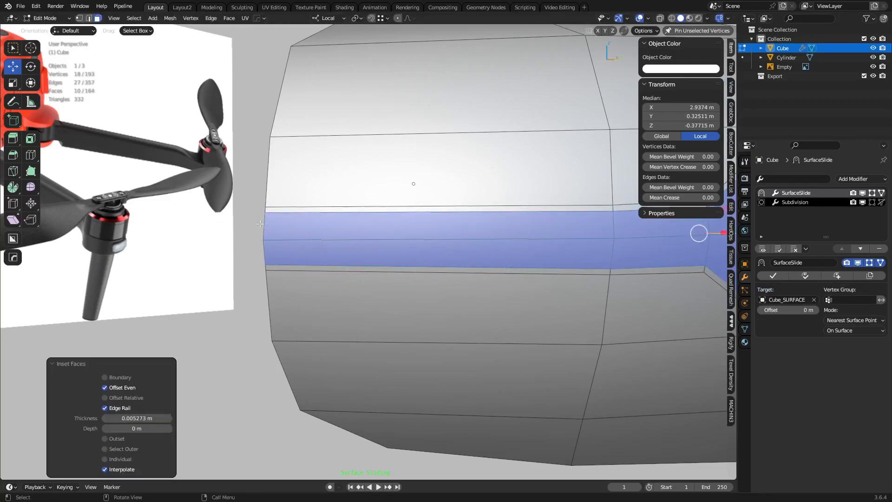
scroll(489, 314, down, 6)
middle_drag(489, 314, 434, 329)
key(q)
mouse_move(434, 329)
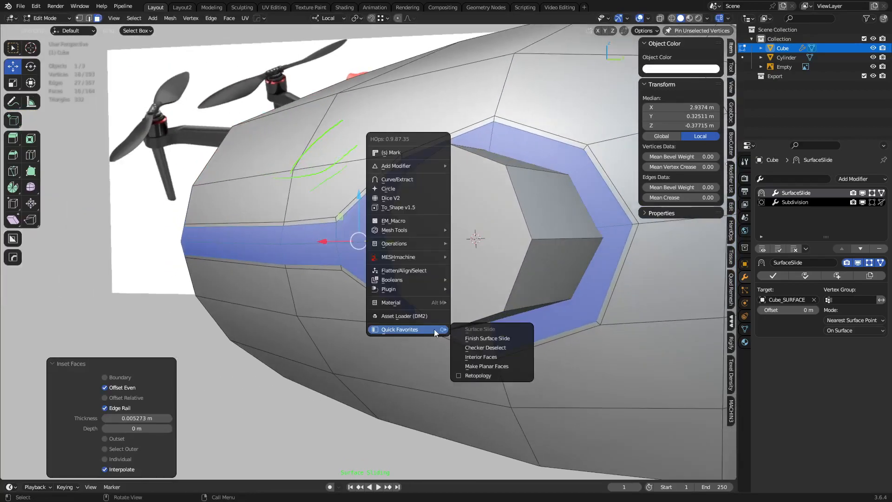
click(475, 341)
Step: Extrude the inset band and ring faces and move them inward by about 0.019 m along local X
drag(324, 241, 340, 243)
key(e)
right_click(339, 250)
Step: Delete the two small faces closing off the groove's front end at the body's open edge
scroll(178, 239, up, 2)
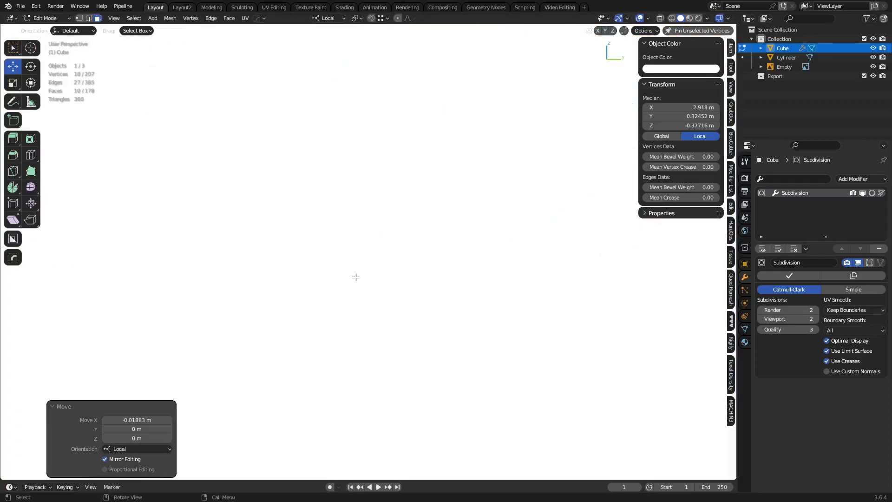
scroll(356, 277, down, 6)
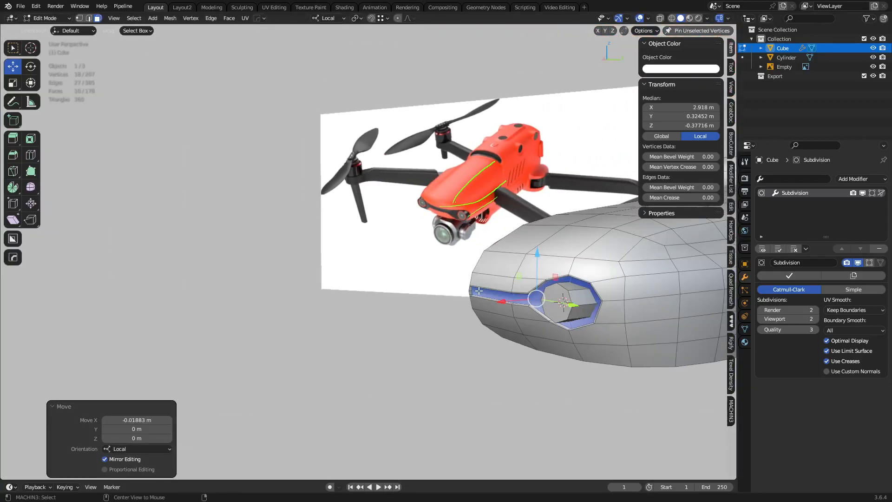
scroll(479, 290, down, 2)
scroll(388, 288, up, 10)
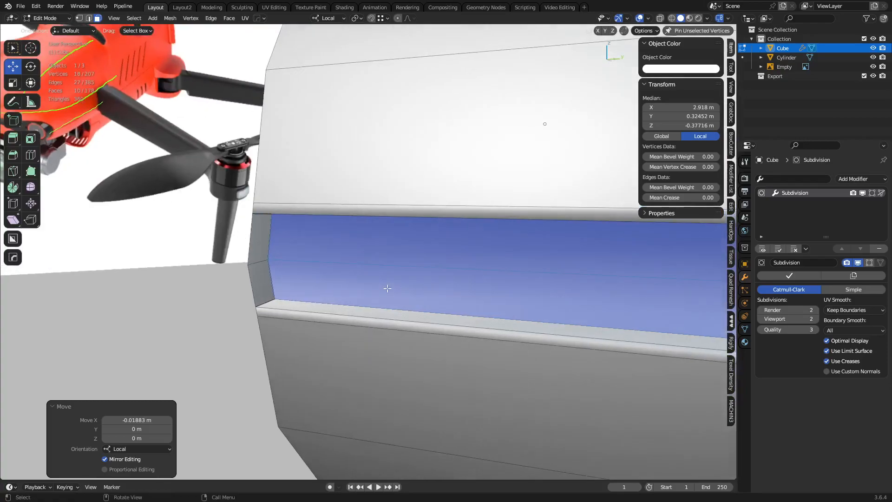
click(254, 279)
key(x)
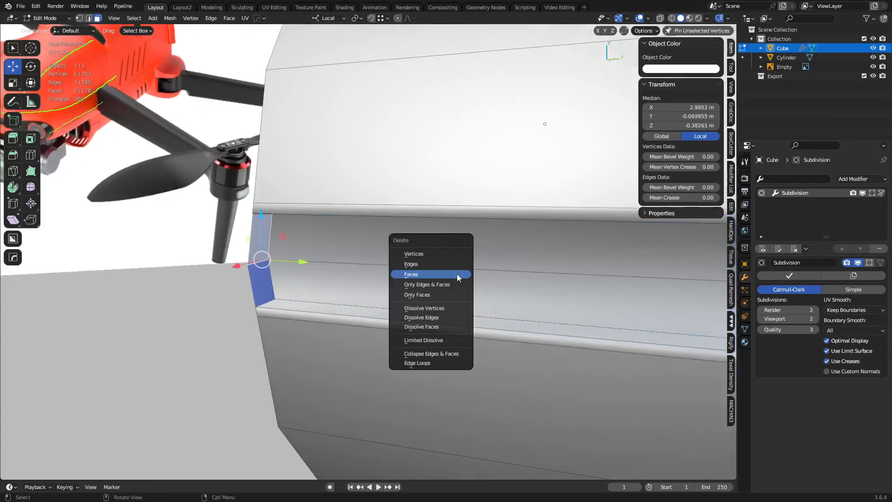
click(459, 276)
Step: Examine the smoothed groove and circular recess on the body in Object Mode from several angles
scroll(558, 284, down, 3)
middle_drag(557, 284, 448, 294)
key(Tab)
click(419, 301)
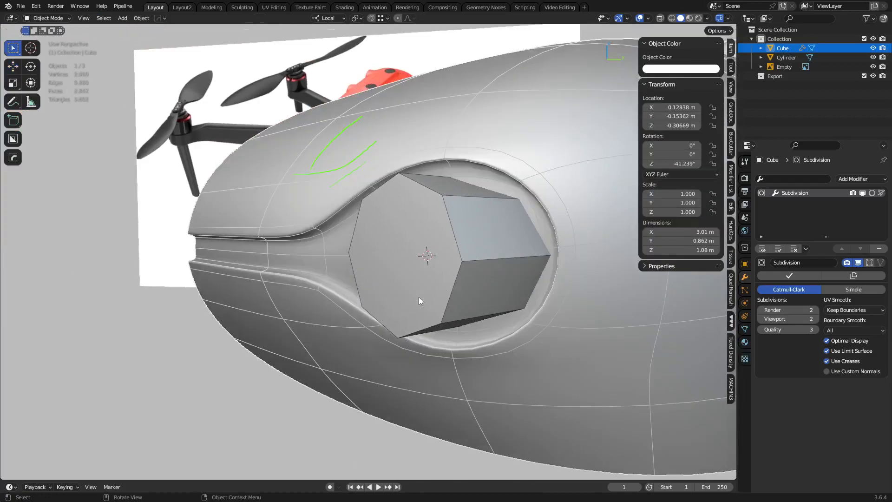
middle_drag(385, 305, 444, 322)
key(Tab)
click(422, 338)
key(Tab)
click(390, 296)
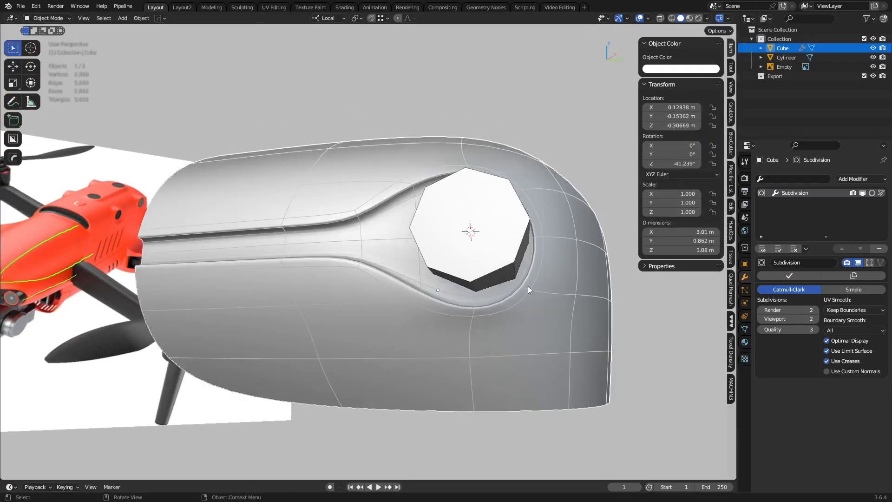
Step: Select the floor faces of the groove and the circular recess and try scaling them
key(Tab)
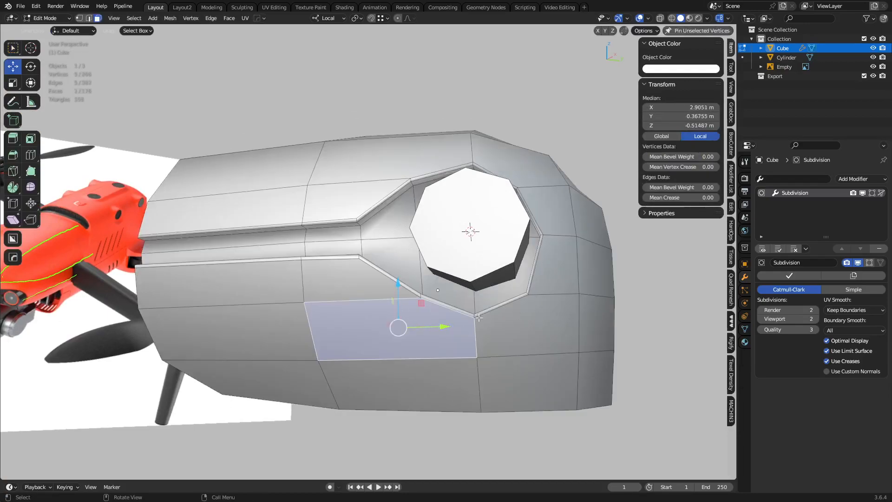
middle_drag(488, 336, 478, 348)
scroll(457, 335, up, 4)
click(158, 277)
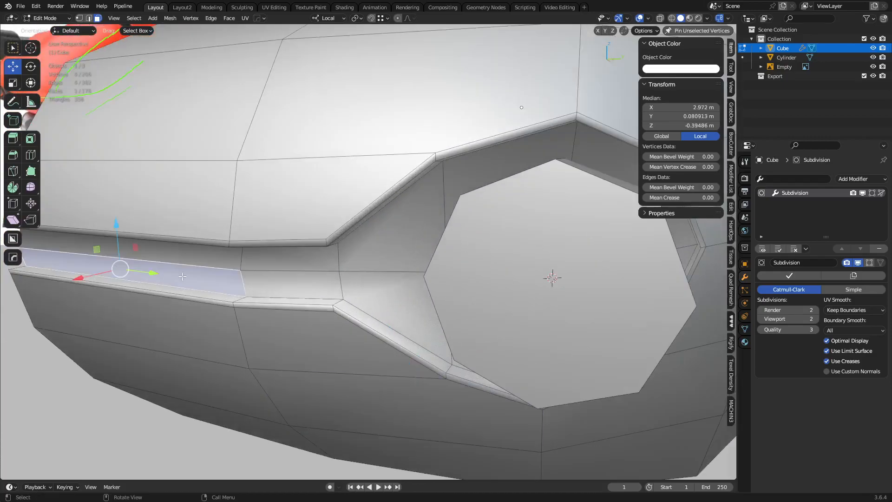
ctrl+shift+click(407, 252)
shift+click(475, 205)
ctrl+shift+click(567, 322)
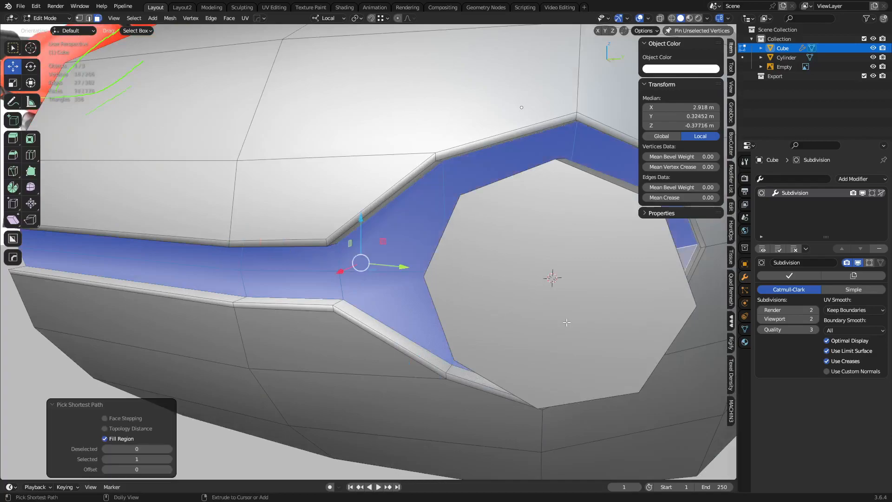
scroll(568, 321, down, 2)
middle_drag(569, 321, 492, 337)
key(s)
click(575, 341)
Step: Scale the upper and lower floor edges of the narrow groove to 0.811 along local Z
ctrl+click(193, 302)
shift+click(333, 264)
key(s)
key(z)
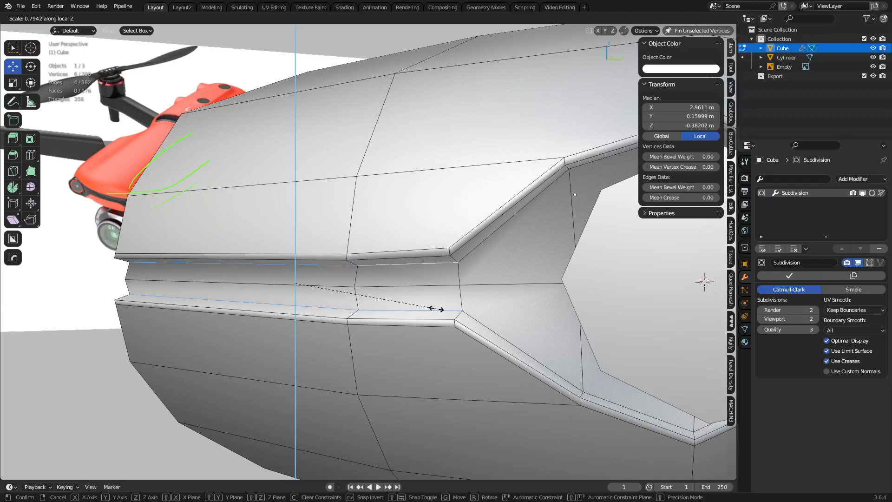
click(439, 309)
Step: Scale the upper and lower floor edges of the recess around the octagon to 0.954 along local Z
middle_drag(439, 309, 353, 189)
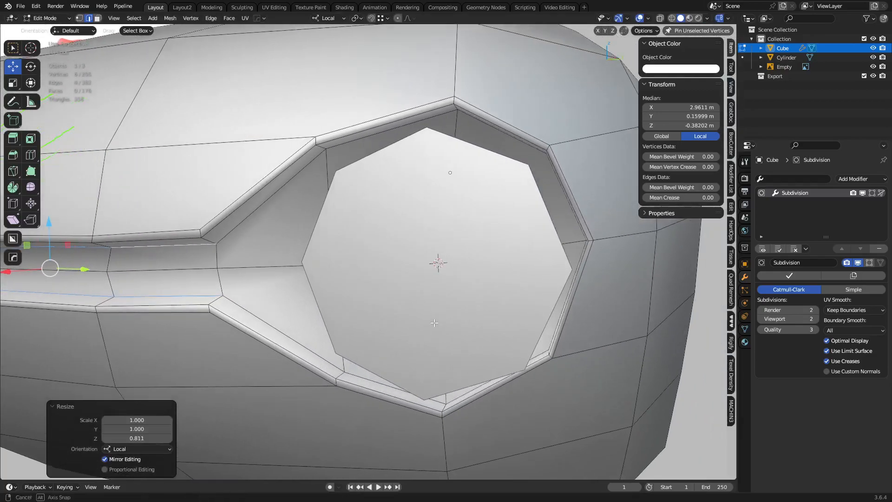
click(400, 131)
shift+click(476, 120)
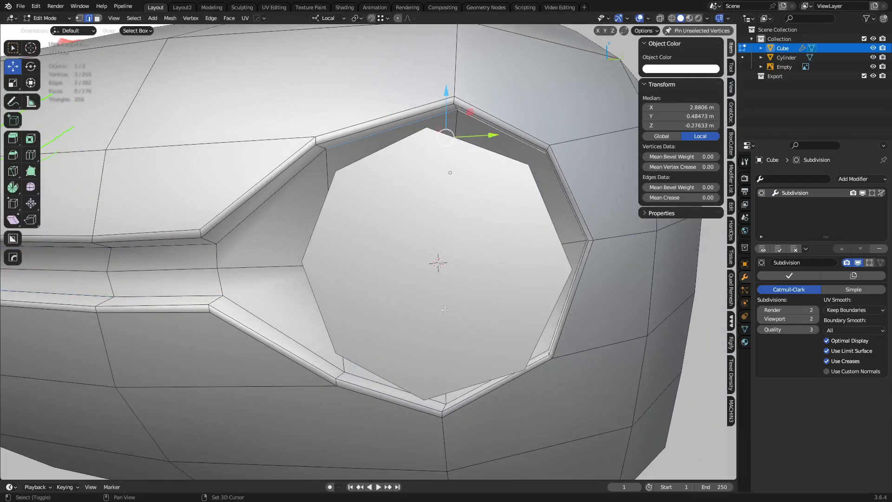
shift+click(390, 379)
key(s)
key(z)
key(z)
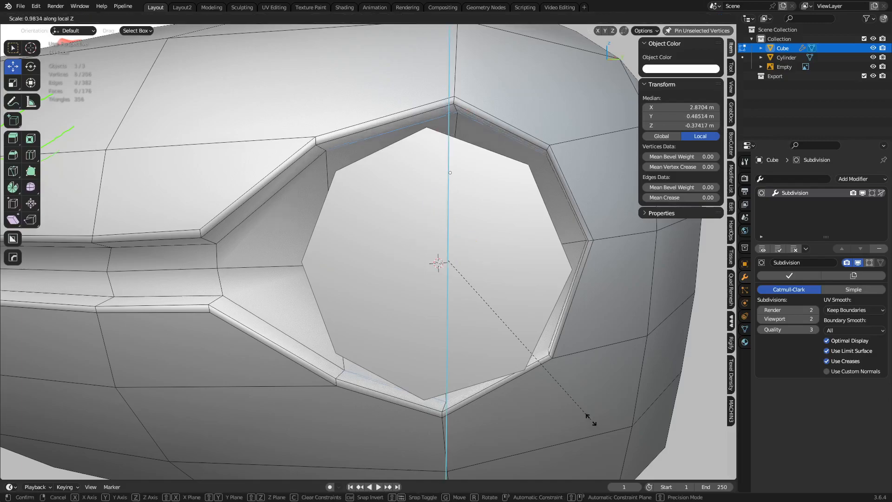
click(566, 407)
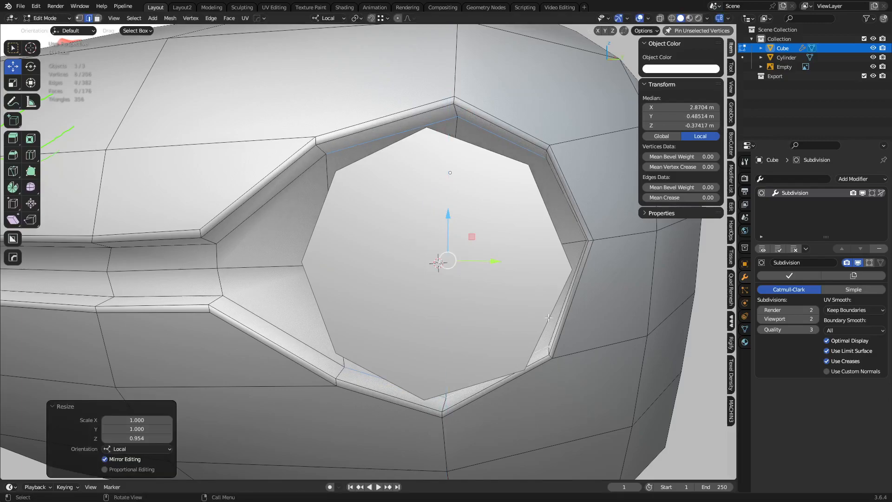
Step: Move the two floor edges behind the octagon toward it by about 0.007 m along local Y
click(568, 298)
mouse_move(567, 297)
middle_down()
mouse_move(563, 302)
mouse_move(571, 288)
middle_up()
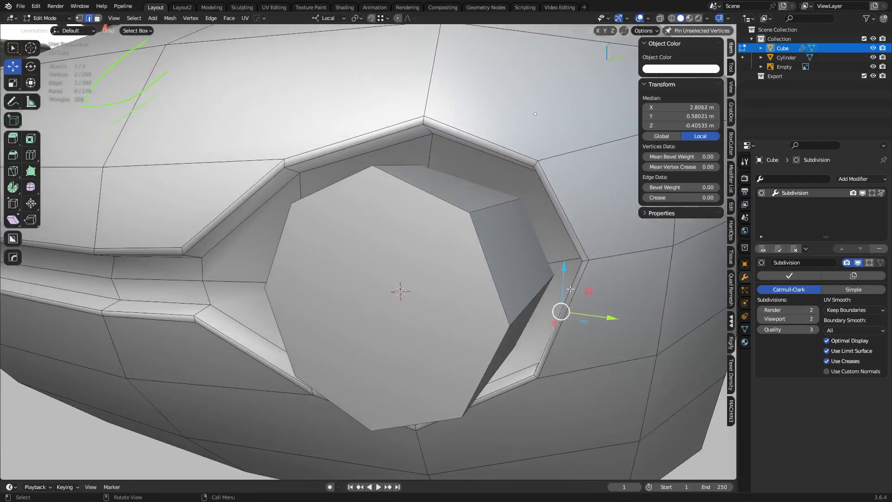
middle_drag(571, 243, 579, 237)
shift+click(579, 238)
drag(592, 253, 578, 250)
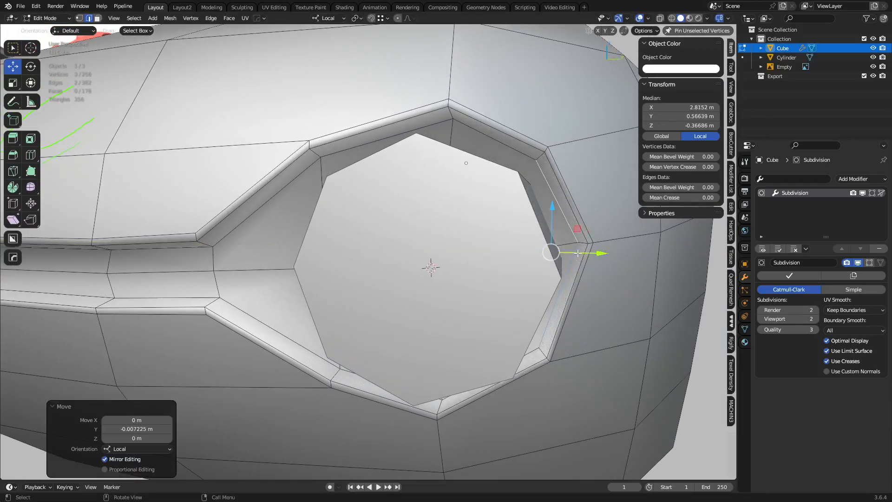
Step: Inset the floor faces along the narrow groove and the recess around the octagonal cylinder
shift+middle_drag(405, 290, 460, 297)
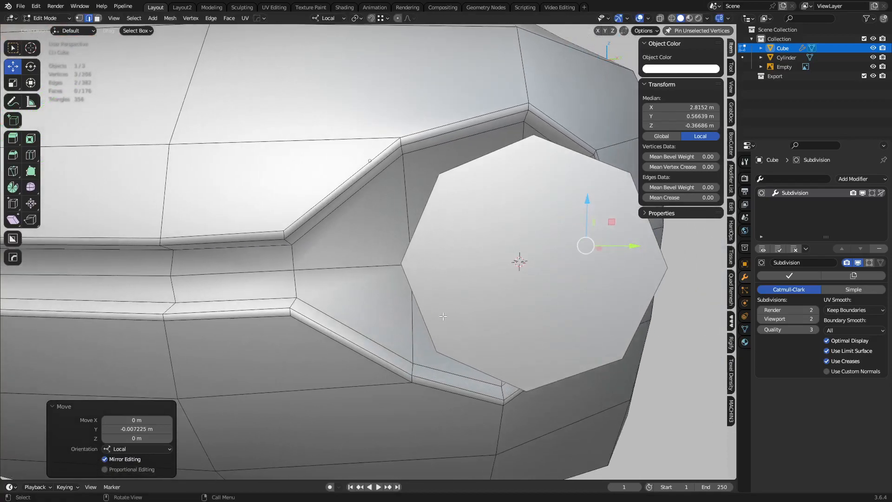
scroll(442, 316, down, 1)
key(3)
click(191, 282)
scroll(377, 265, down, 2)
key(c)
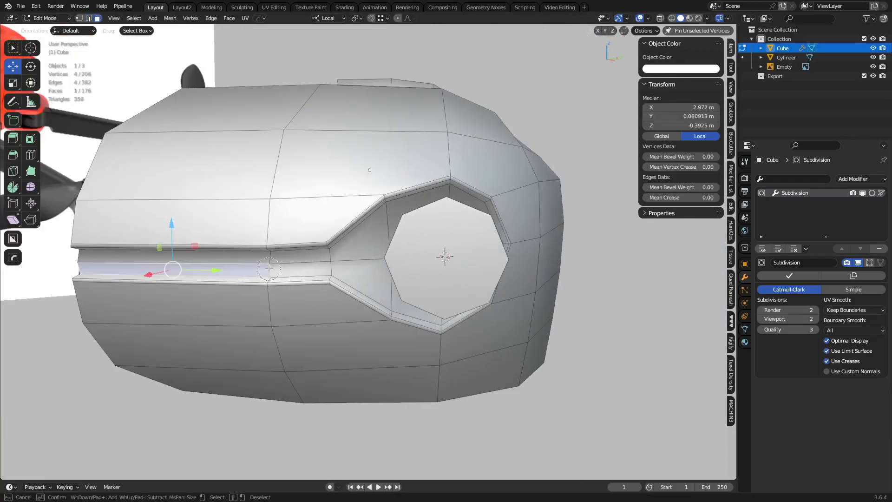
mouse_move(265, 266)
mouse_down()
mouse_move(330, 262)
mouse_move(396, 215)
mouse_move(414, 312)
mouse_move(476, 201)
mouse_up()
right_click(525, 287)
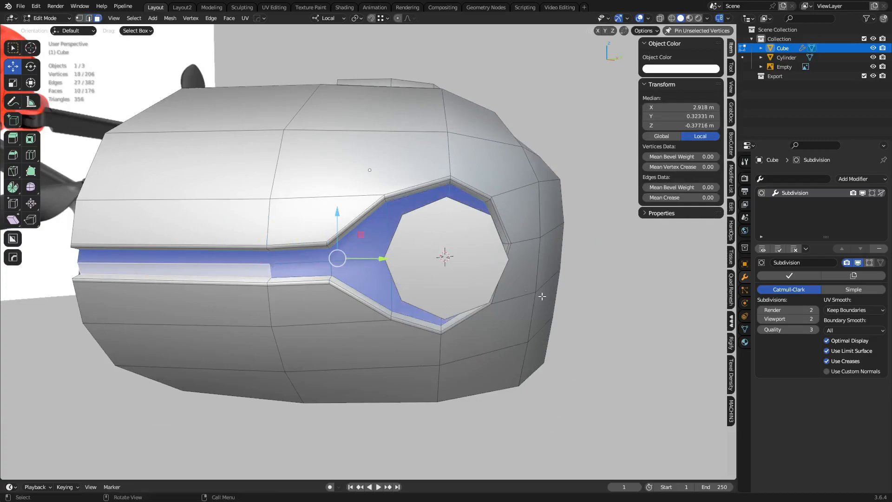
key(i)
click(531, 322)
Step: Add one centred loop cut in the narrow strip running along the groove and recess walls
key(ctrl+Tab)
click(350, 289)
key(Tab)
key(Tab)
key(Tab)
scroll(366, 308, up, 5)
middle_drag(366, 309, 344, 272)
key(ctrl+r)
scroll(343, 272, up, 1)
click(344, 272)
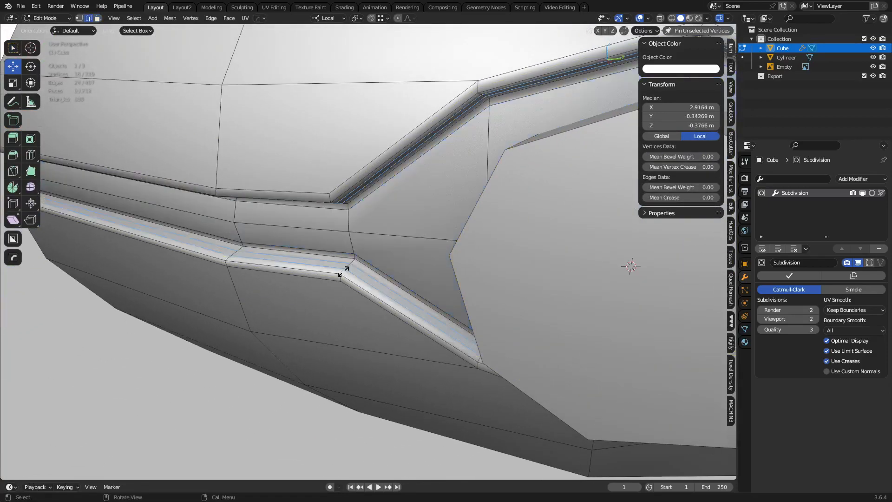
right_click(343, 272)
Step: Select edges along the lower wall where the groove meets the recess and inspect the smoothed body in Object Mode
click(346, 278)
shift+click(355, 277)
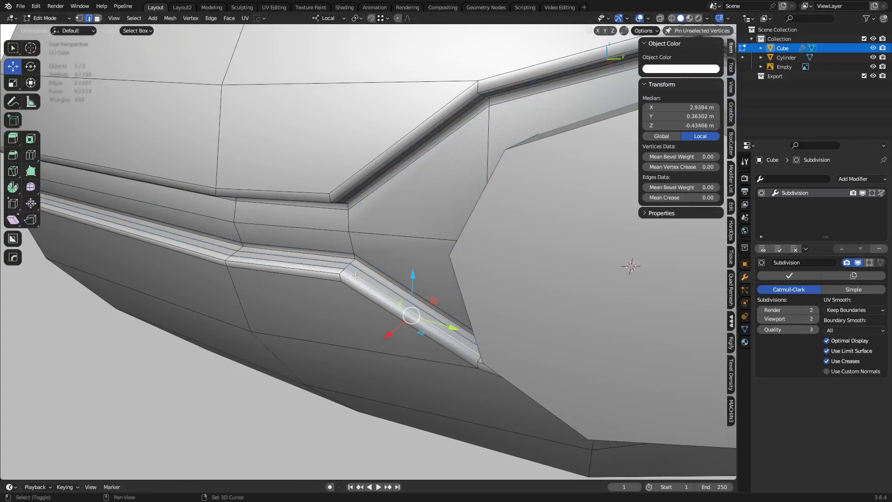
shift+click(349, 289)
click(366, 275)
shift+click(369, 272)
shift+click(373, 266)
middle_drag(373, 266, 448, 297)
key(ctrl+Tab)
click(382, 305)
scroll(383, 303, down, 2)
middle_drag(383, 303, 391, 282)
scroll(391, 282, down, 5)
scroll(392, 282, up, 2)
key(ctrl+Tab)
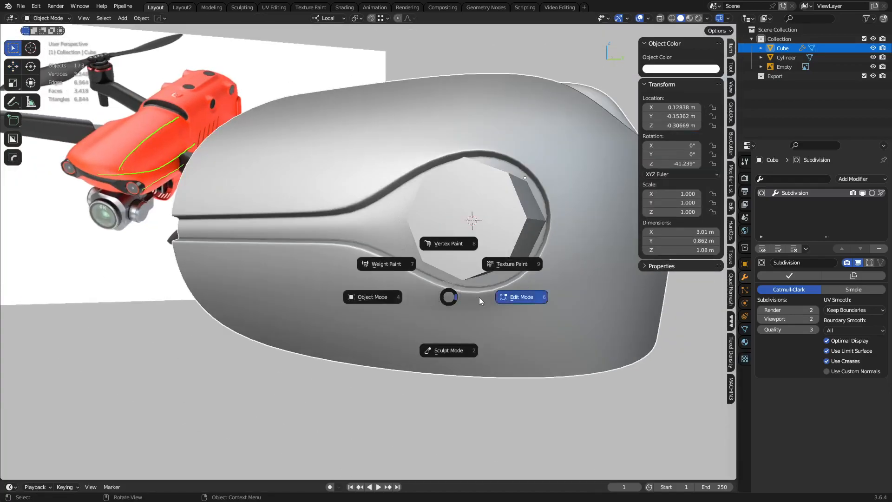
Step: Delete the floor and wall faces of the groove and recess, keeping only the thin outer rim around the opening
click(479, 297)
key(alt+a)
scroll(371, 242, up, 4)
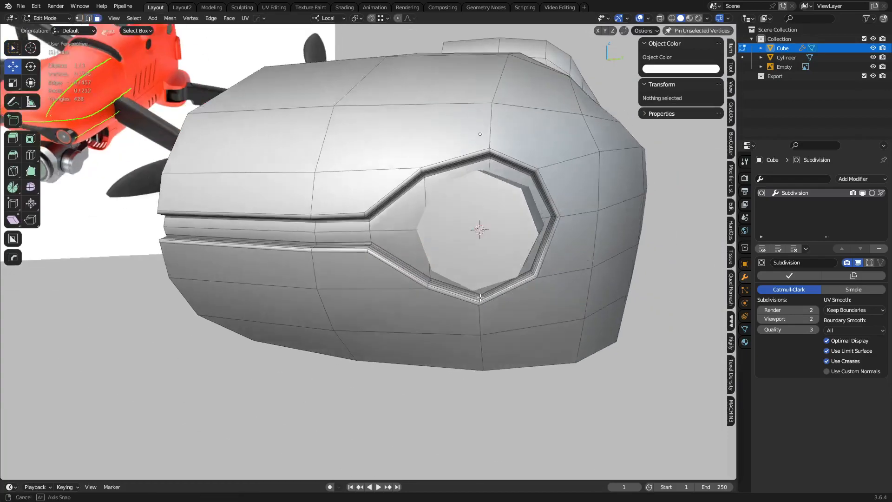
click(307, 239)
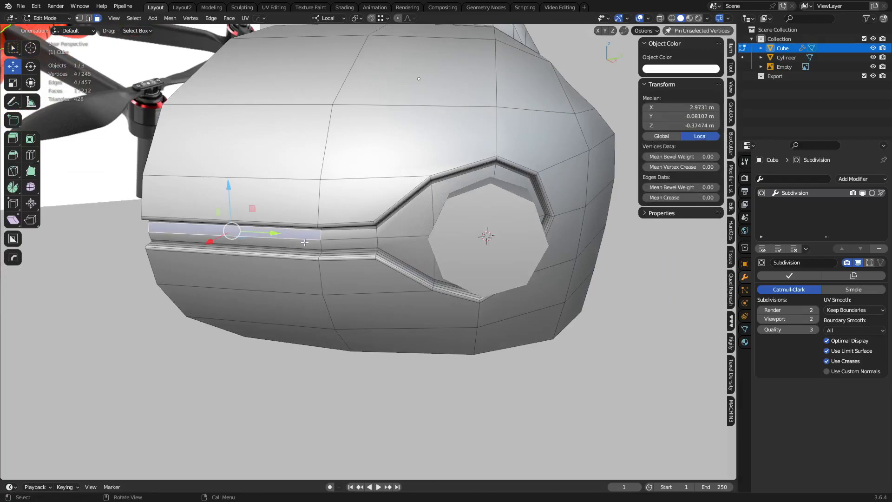
shift+click(306, 244)
key(c)
mouse_move(377, 239)
mouse_down()
mouse_move(482, 235)
mouse_move(504, 254)
mouse_up()
key(Escape)
middle_drag(503, 256, 478, 233)
key(ctrl+KP_Add)
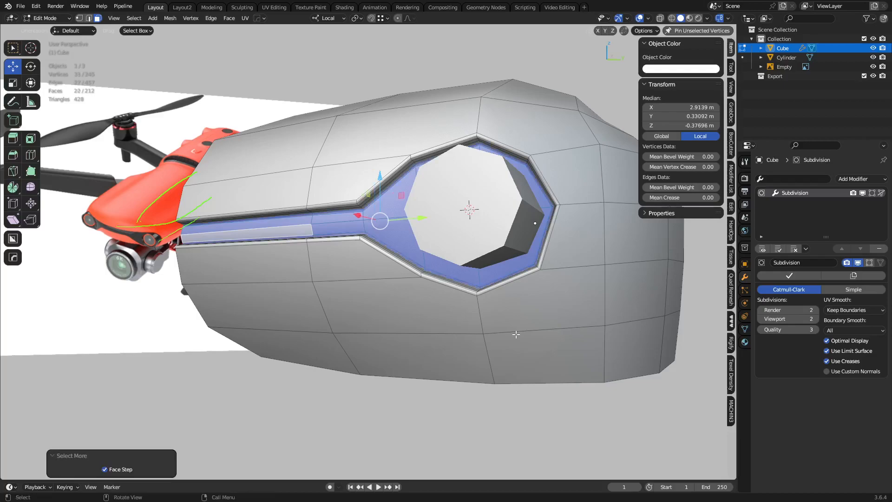
key(ctrl+KP_Add)
middle_drag(471, 303, 460, 328)
scroll(460, 328, up, 6)
key(ctrl+KP_Add)
key(ctrl+KP_Add)
key(x)
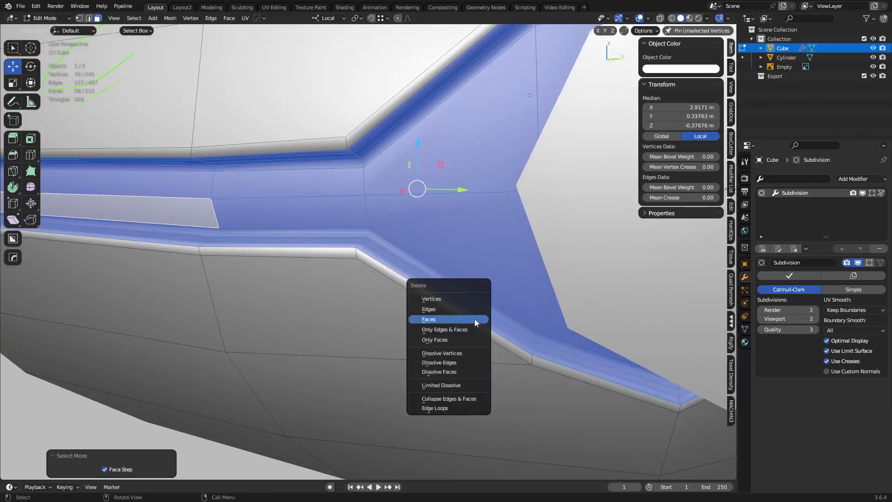
click(475, 319)
scroll(475, 318, down, 3)
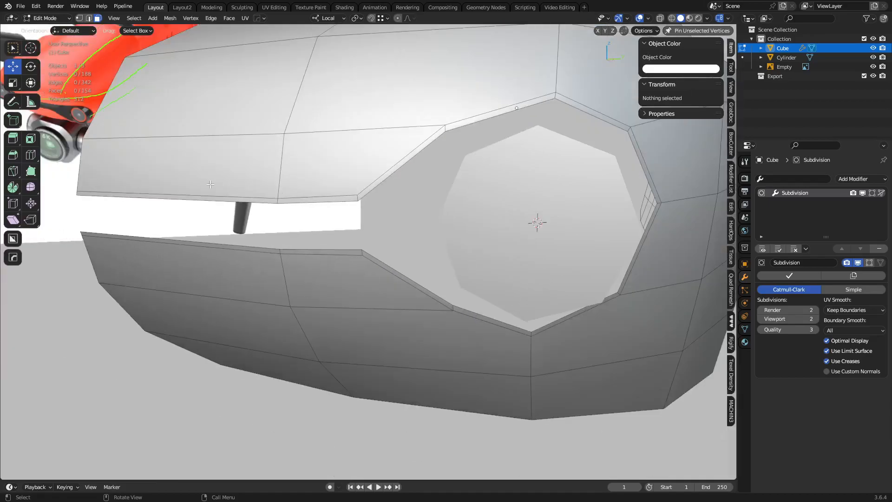
Step: Select the edge line bordering the thin rim all around the opening and try dissolving it
middle_drag(577, 103, 451, 295)
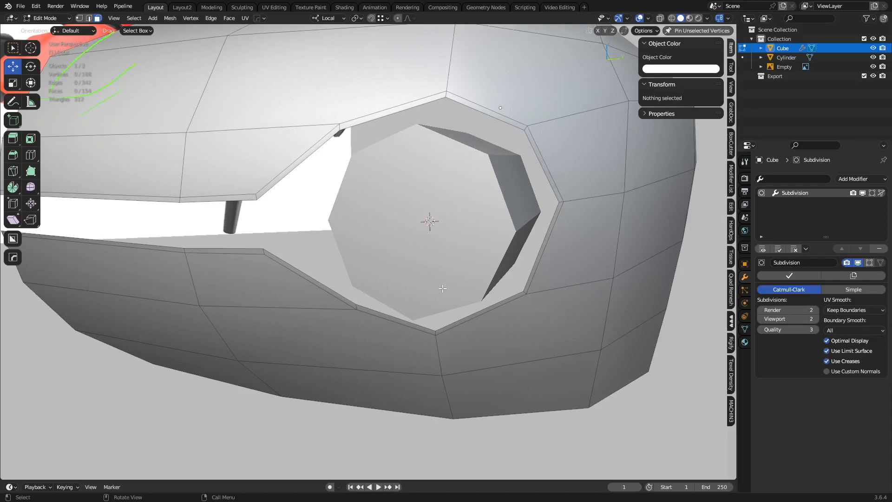
scroll(303, 284, down, 1)
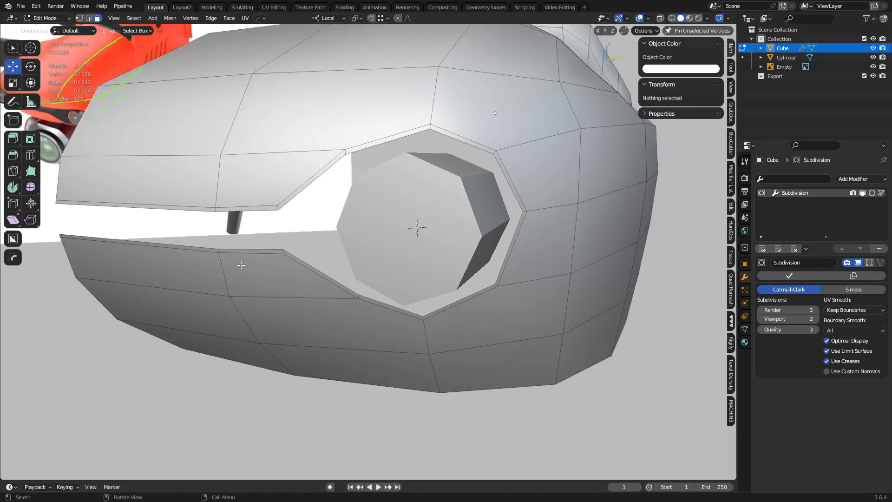
key(2)
click(205, 252)
ctrl+click(325, 277)
ctrl+click(418, 320)
ctrl+click(447, 313)
ctrl+click(519, 265)
ctrl+click(529, 187)
ctrl+click(417, 120)
ctrl+click(418, 120)
ctrl+click(313, 143)
key(ctrl+z)
ctrl+click(298, 177)
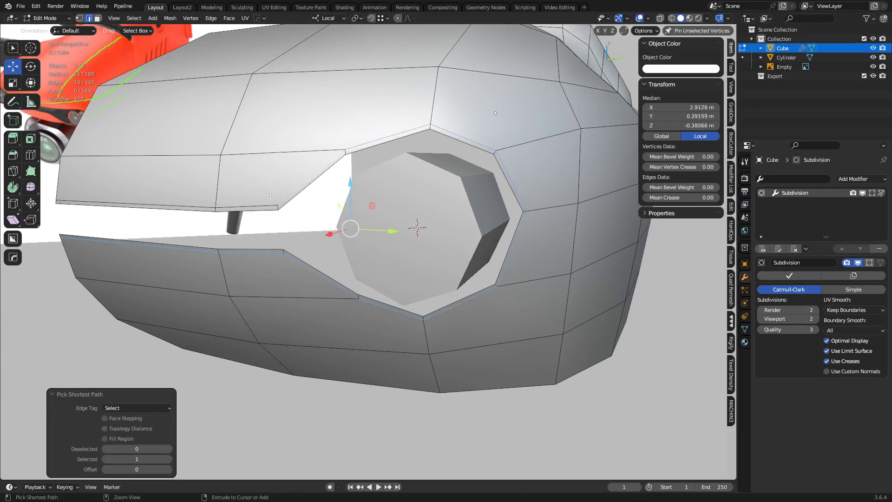
ctrl+click(258, 197)
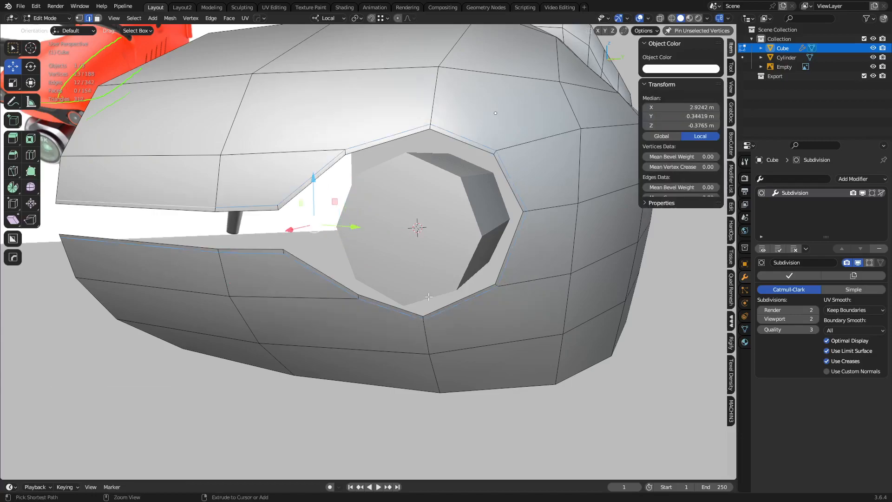
middle_drag(339, 253, 374, 253)
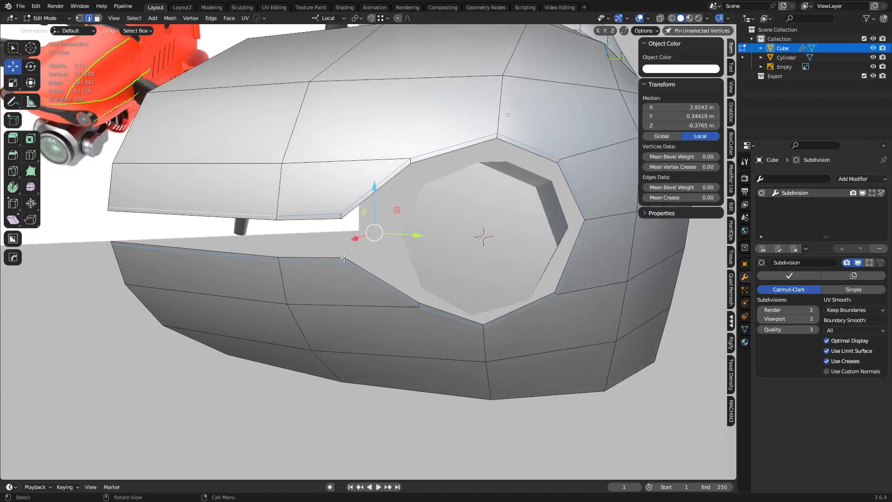
key(ctrl+x)
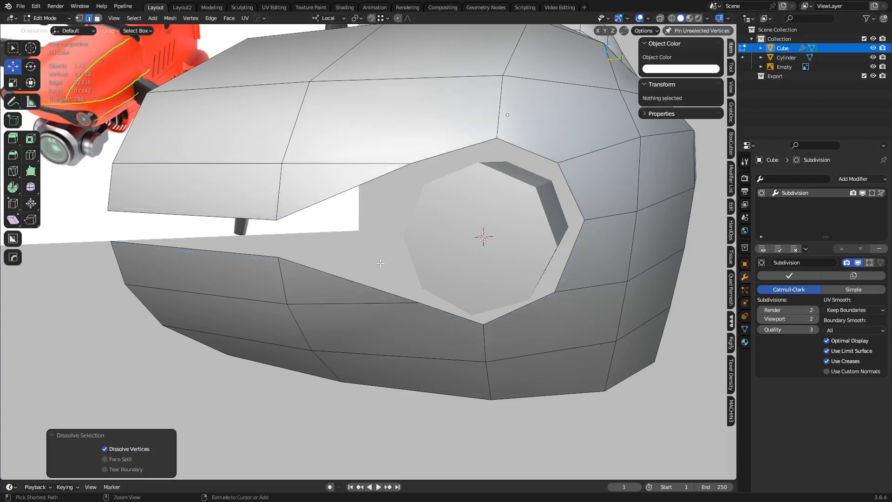
key(ctrl+z)
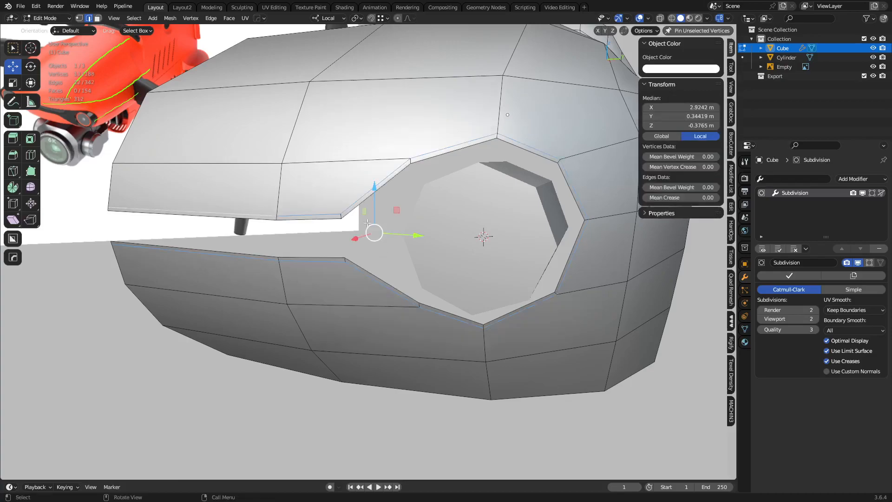
Step: Dissolve the rim edge line around the opening, excluding the edges where the groove widens into the recess
key(c)
middle_drag(343, 215, 340, 279)
right_click(352, 188)
key(ctrl+x)
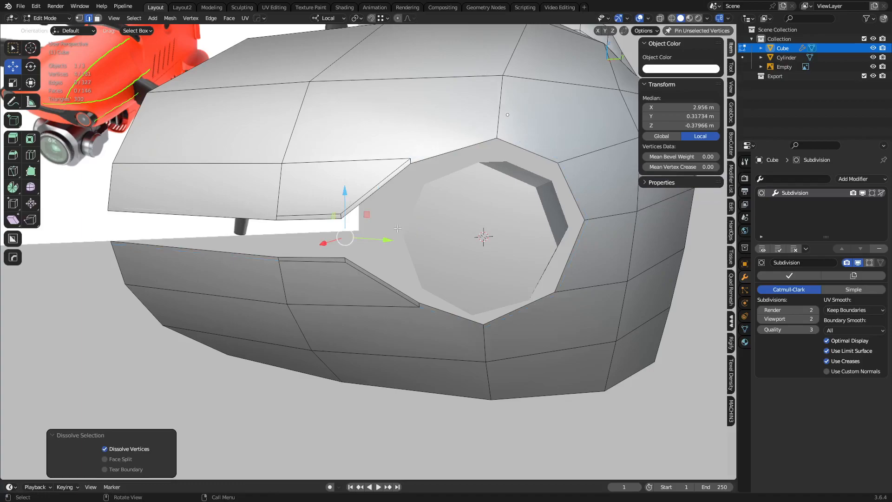
Step: Try to dissolve the two upper rim edges where the groove widens into the recess
click(323, 215)
shift+click(369, 192)
key(x)
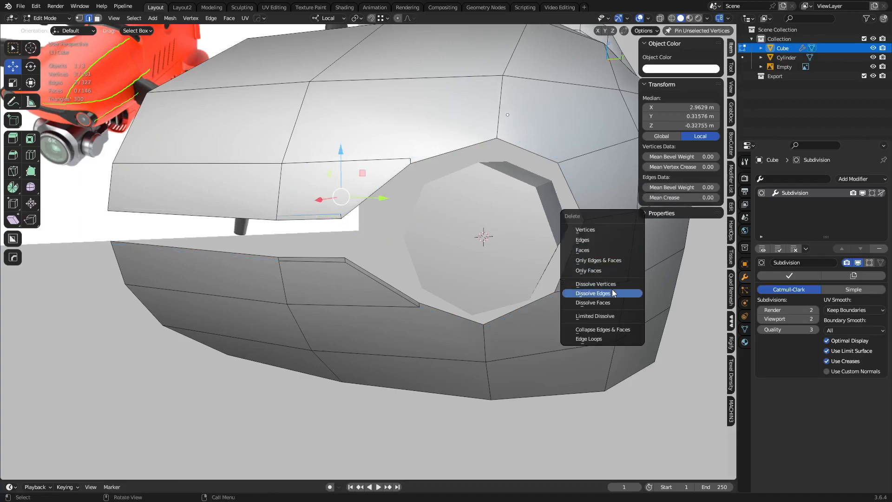
click(612, 293)
key(ctrl+z)
Step: Dissolve the three faces above the opening, where the groove widens into the recess, into one face
key(3)
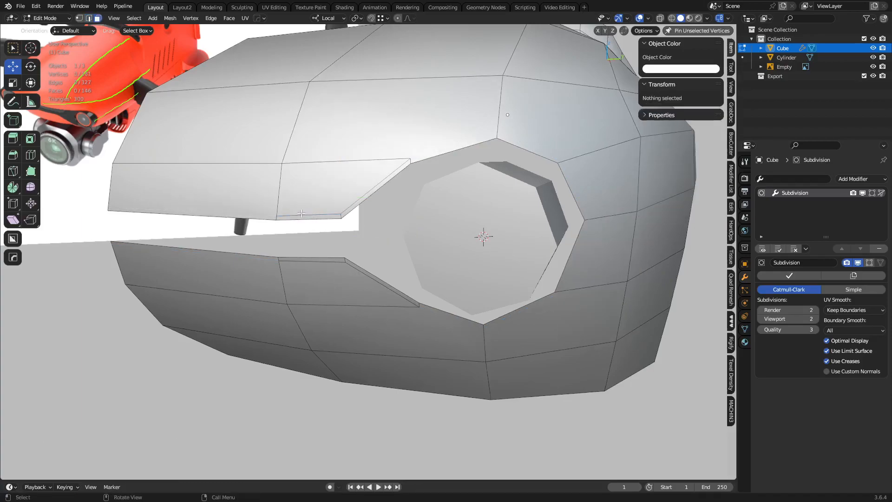
click(317, 217)
shift+click(320, 209)
shift+click(360, 205)
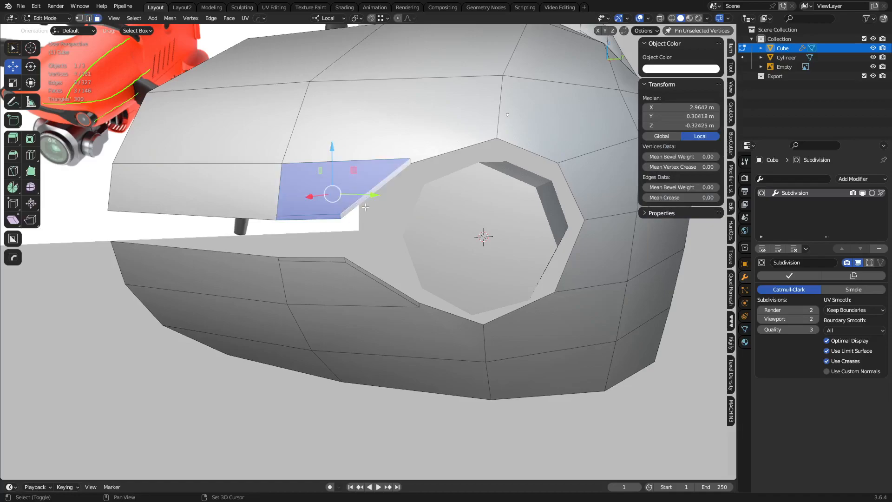
key(x)
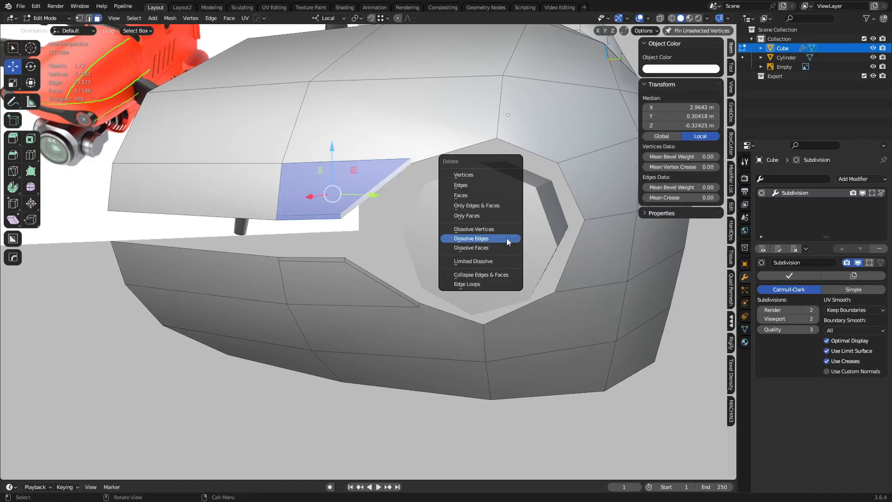
click(493, 214)
key(ctrl+z)
key(x)
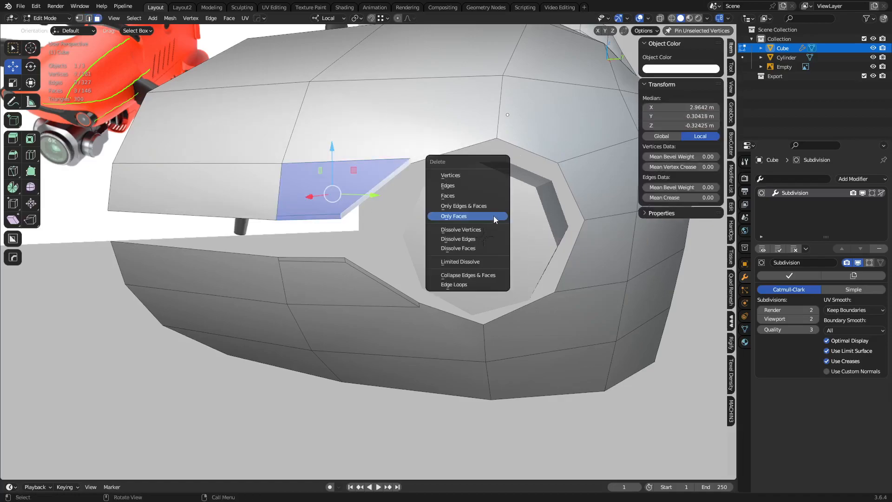
click(486, 246)
Step: Dissolve the three faces below the opening, where the groove widens into the recess, into one face
click(343, 262)
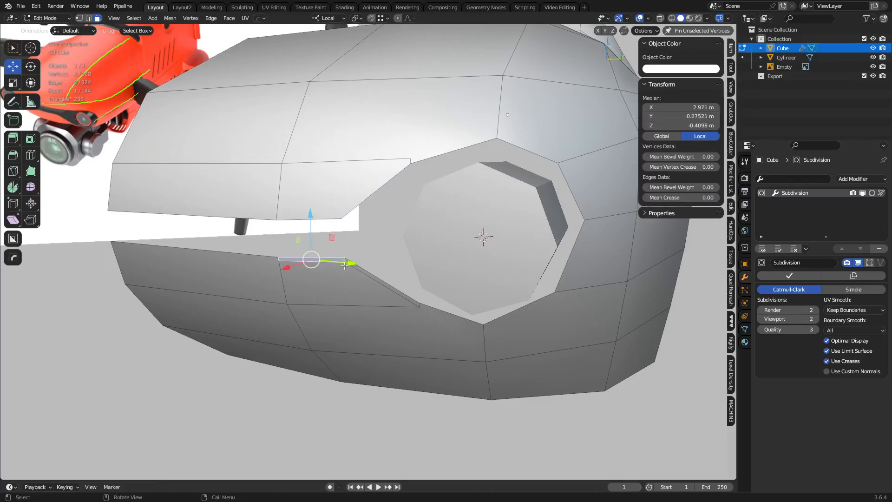
shift+click(357, 267)
shift+click(356, 280)
key(ctrl+x)
Step: Merge the close vertex pairs on the opening's lower and upper edges, where the widening sections meet the circular recess
shift+middle_drag(517, 280, 501, 270)
key(1)
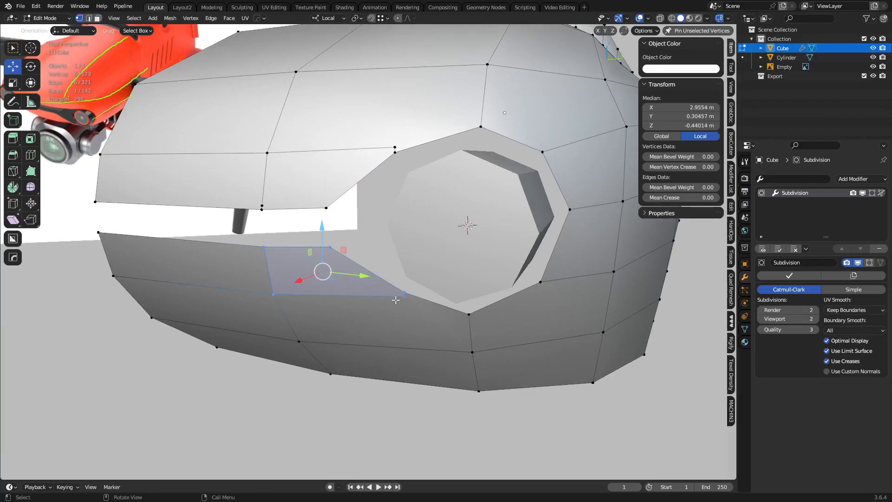
click(403, 294)
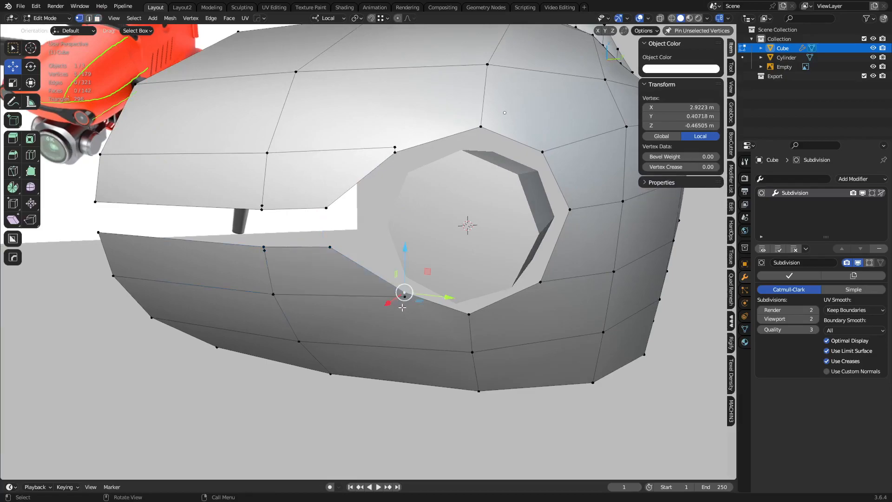
drag(404, 305, 404, 306)
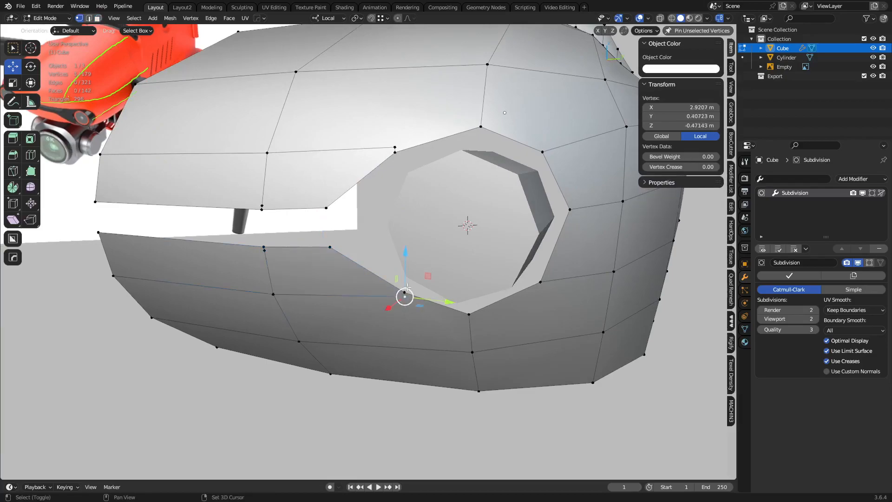
shift+click(405, 290)
key(1)
click(396, 146)
shift+click(396, 148)
click(397, 148)
shift+click(395, 152)
key(1)
Step: Dissolve the two leftover vertices along the upper and lower groove edges just before the groove widens
middle_drag(541, 249, 318, 216)
click(260, 242)
shift+click(259, 202)
key(ctrl+x)
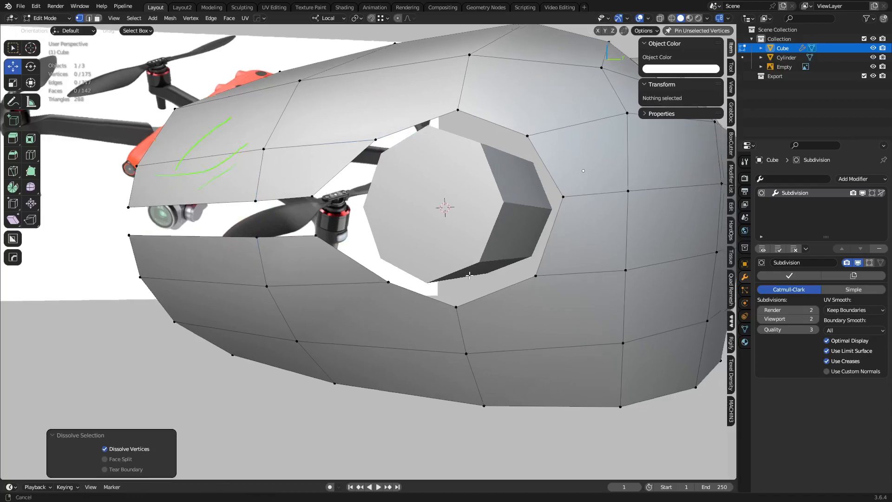
Step: Knife a cut from the recess opening's lower-left corner down across two face rows to the body's lower edge
middle_drag(469, 275, 489, 266)
key(2)
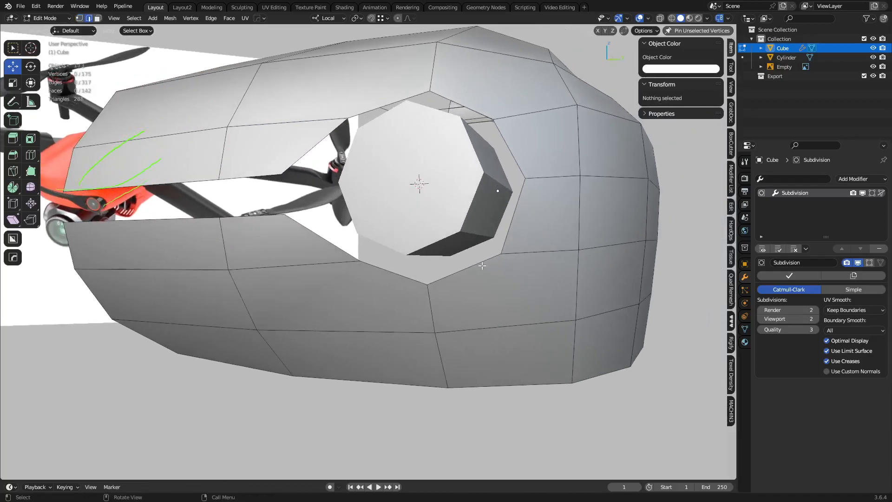
alt+click(404, 271)
middle_drag(404, 271, 471, 318)
key(1)
key(k)
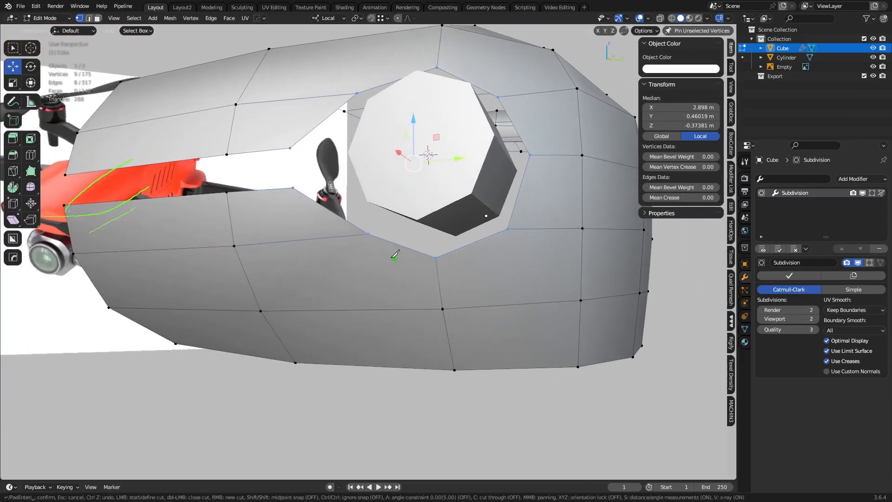
click(368, 234)
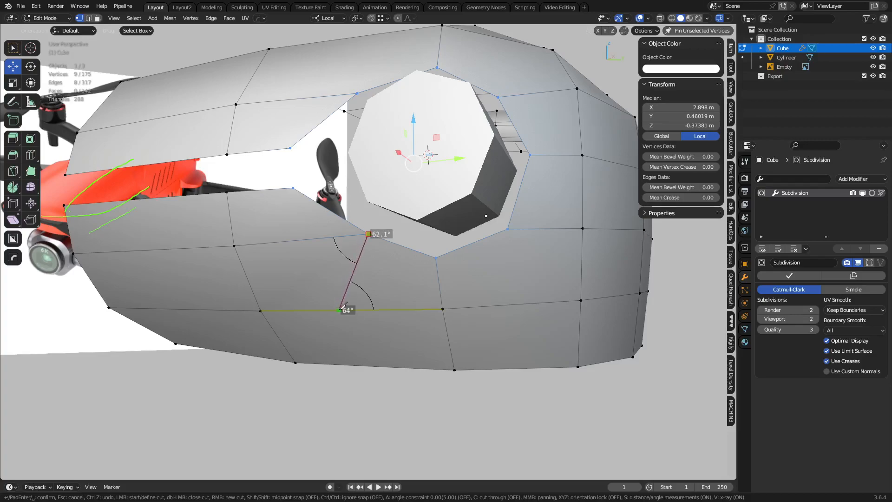
click(352, 310)
click(362, 366)
Step: Knife a matching cut from the recess opening's lower-right corner down across two face rows to the body's lower edge
click(515, 228)
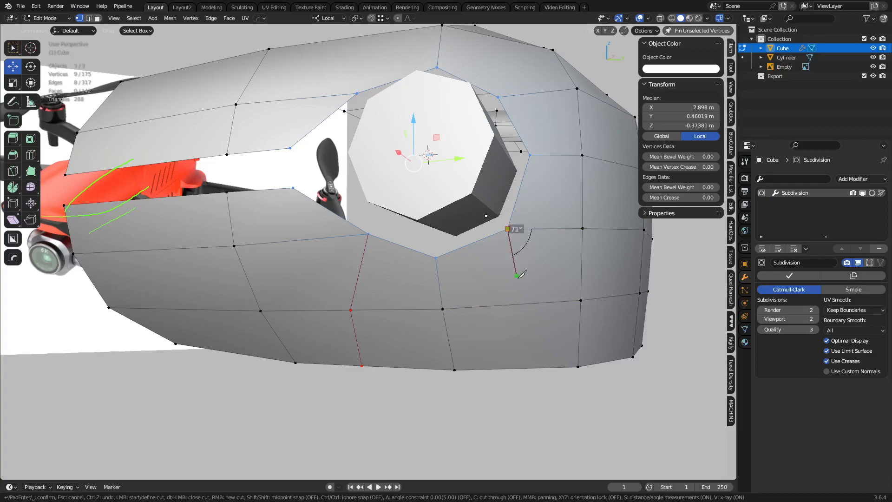
key(Return)
key(k)
click(527, 304)
click(524, 369)
key(Return)
key(k)
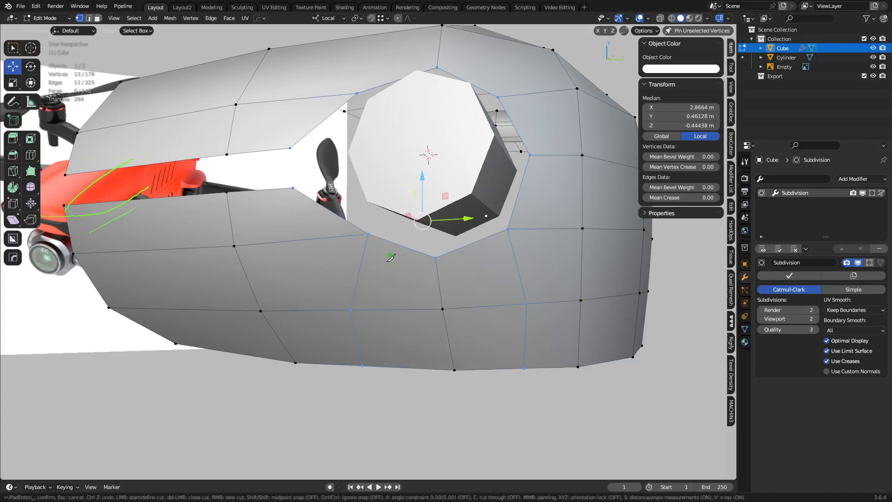
key(Escape)
Step: Dissolve the four knife-cut edges running from the recess opening's lower corners down to the body's lower edge
click(358, 274)
shift+click(356, 338)
shift+click(517, 267)
shift+click(524, 325)
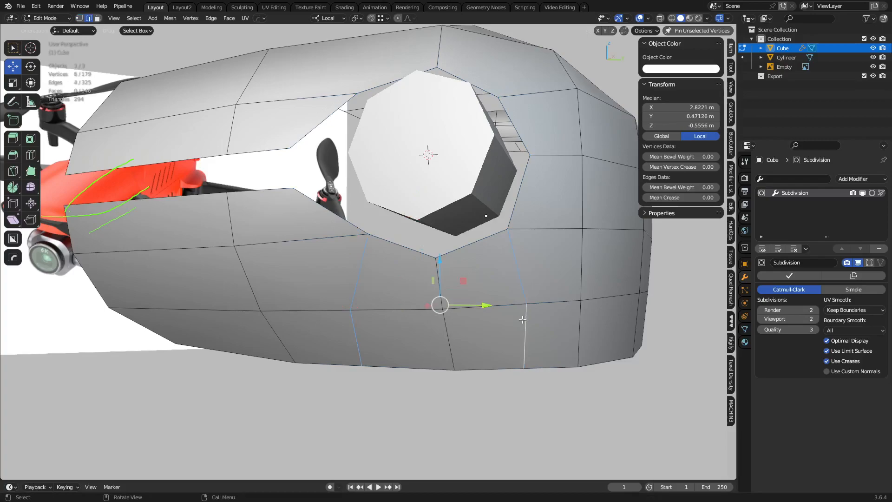
key(ctrl+x)
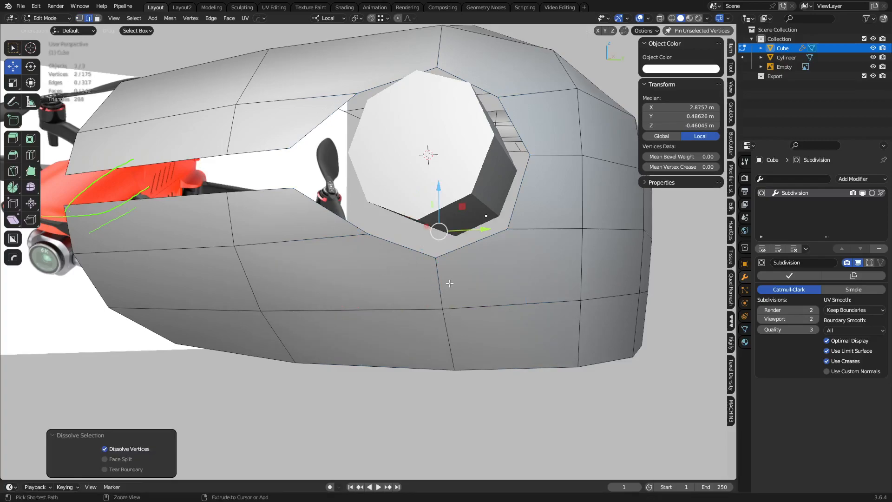
Step: Try a lengthwise knife cut through the recess opening's bottom corner across the side faces, and check the faces beside it
key(k)
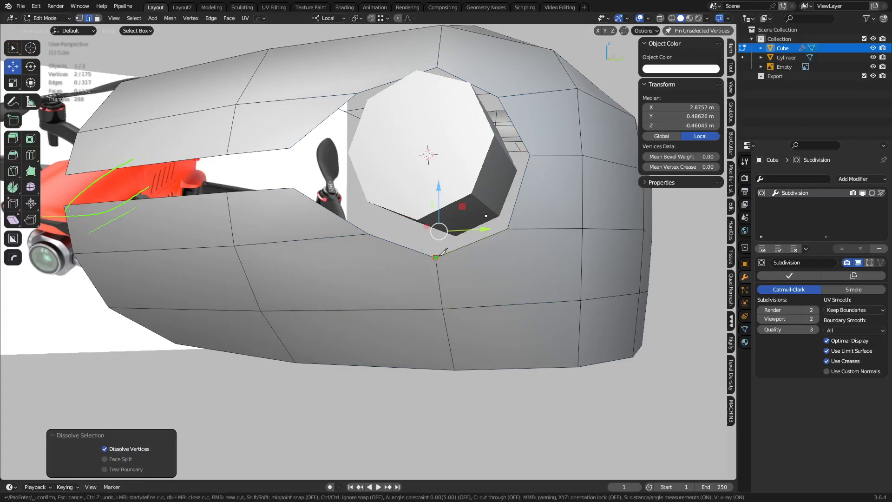
click(435, 257)
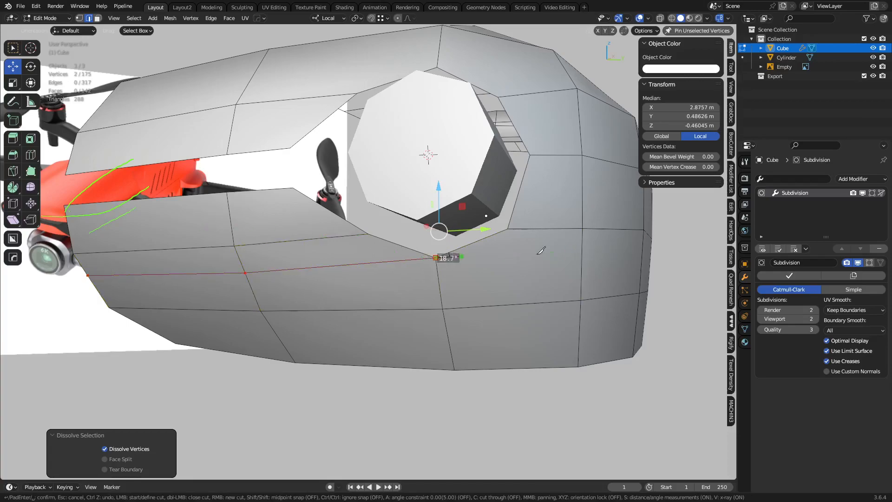
key(Return)
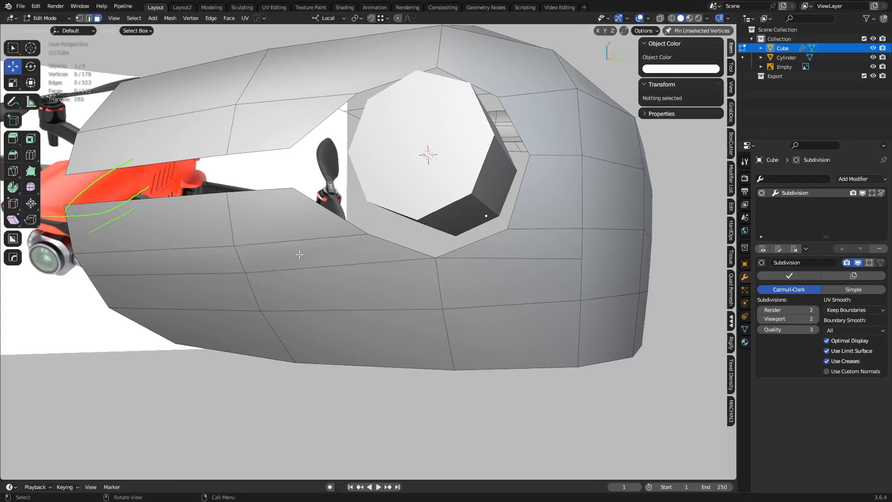
click(305, 255)
shift+click(326, 278)
click(288, 260)
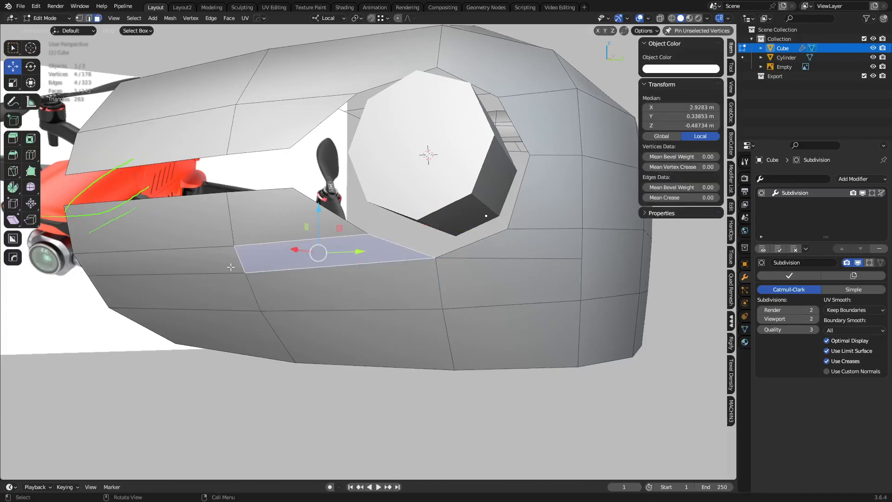
click(229, 268)
Step: Undo the lengthwise cut through the recess opening's bottom corner
key(ctrl+z)
key(ctrl+z)
key(ctrl+z)
key(ctrl+z)
key(ctrl+z)
key(ctrl+z)
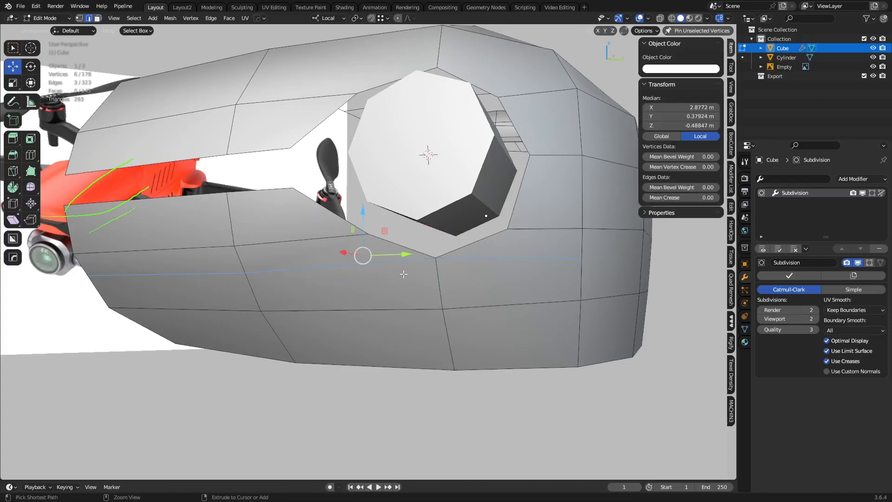
Step: Knife two cuts from the recess opening's lower-left and lower-right corners down across two face rows to the body's lower edge
key(k)
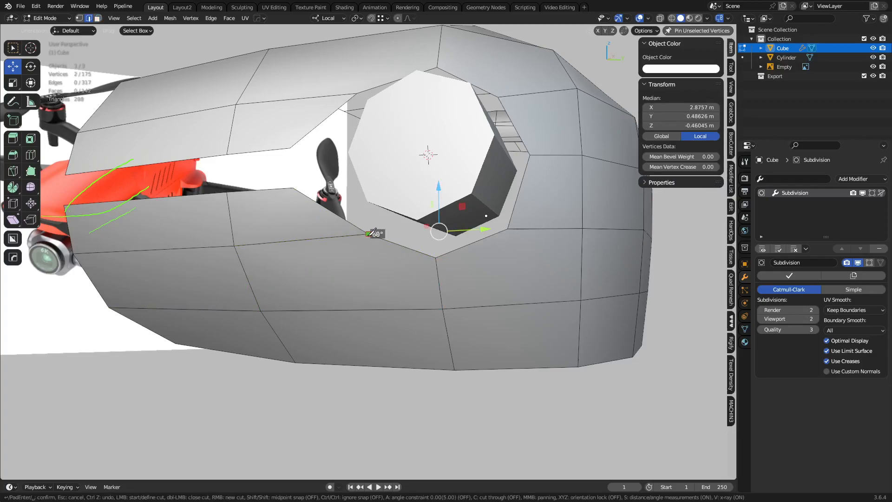
click(355, 309)
click(508, 229)
click(522, 304)
click(520, 368)
key(Return)
middle_drag(520, 355, 469, 219)
key(ctrl+Tab)
click(452, 304)
key(Tab)
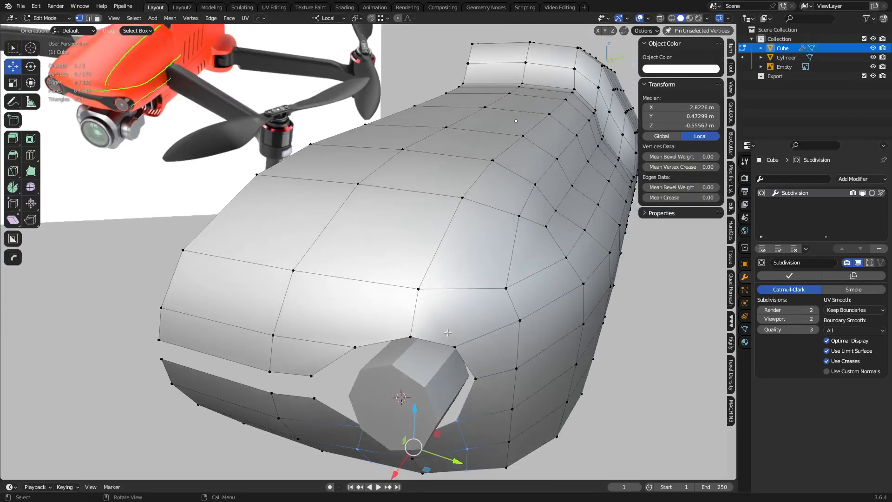
middle_drag(447, 333, 463, 331)
key(k)
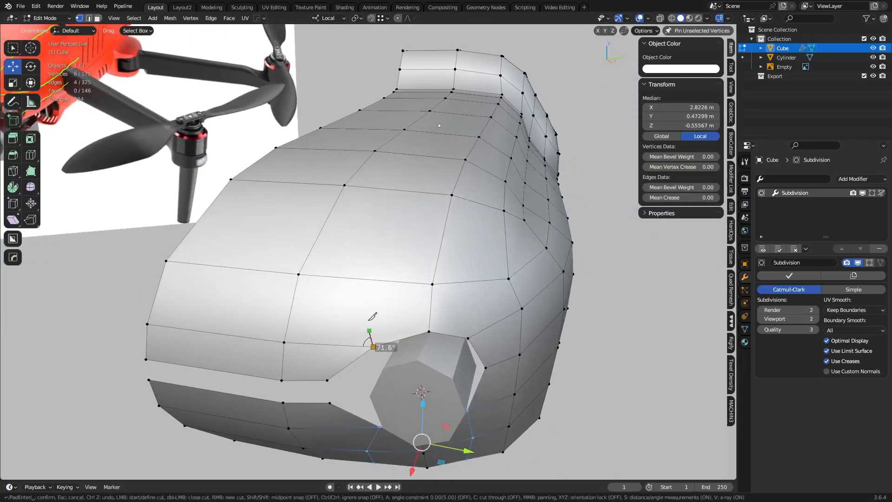
click(375, 279)
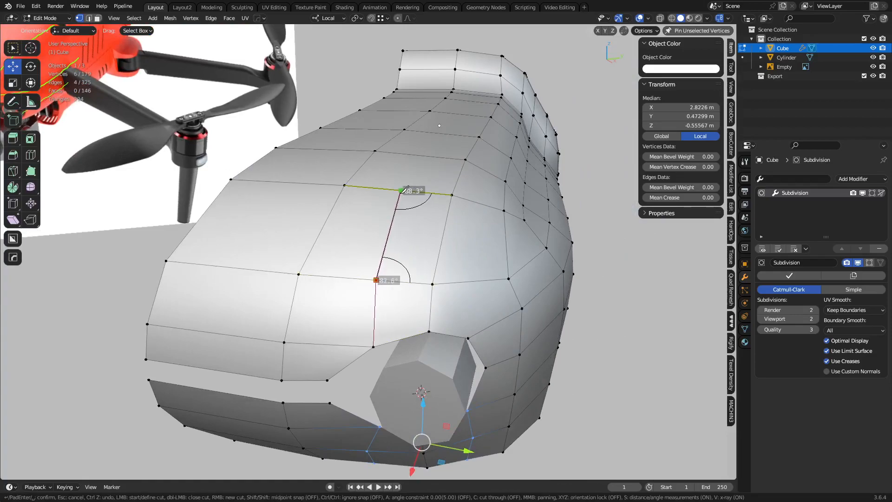
click(403, 191)
key(Return)
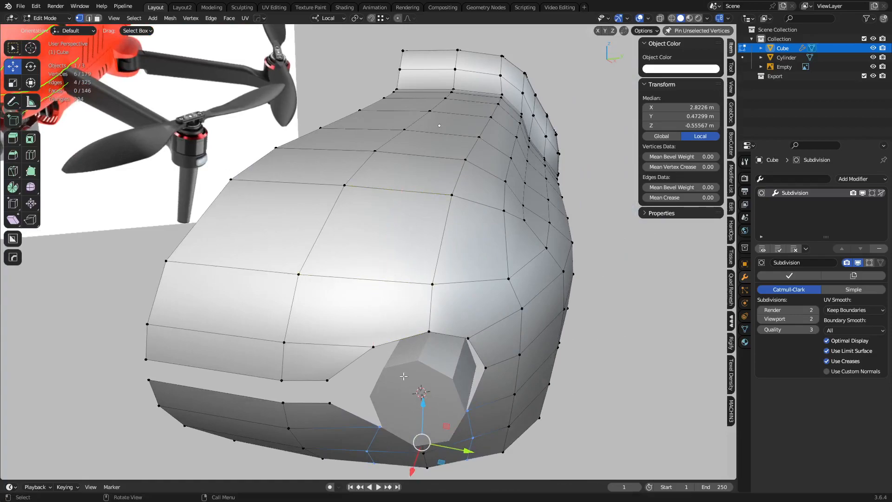
Step: Knife a branching cut from the opening's upper-left corner into the face above, to the vertex above the recess and the body's front edge
middle_drag(402, 191, 430, 313)
key(k)
click(411, 285)
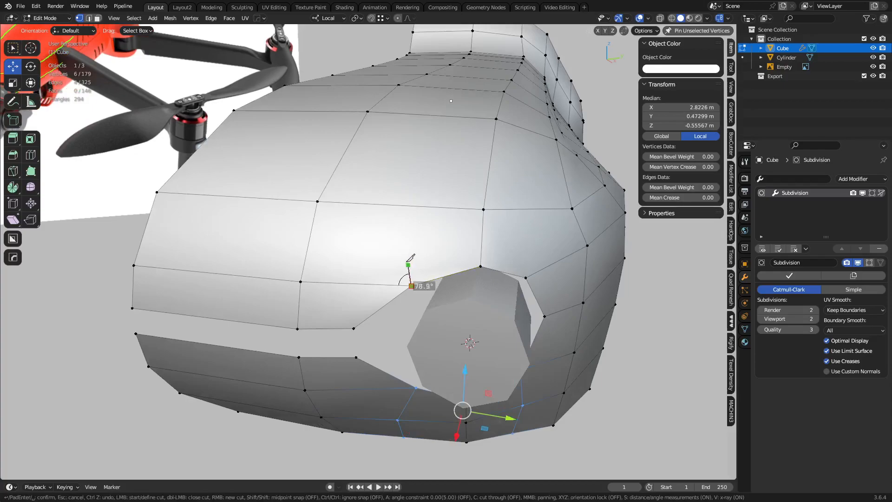
click(399, 244)
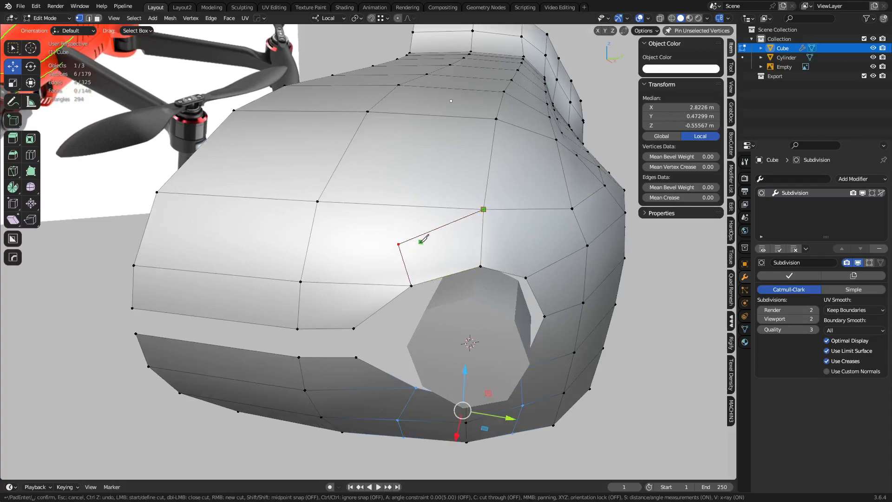
click(311, 237)
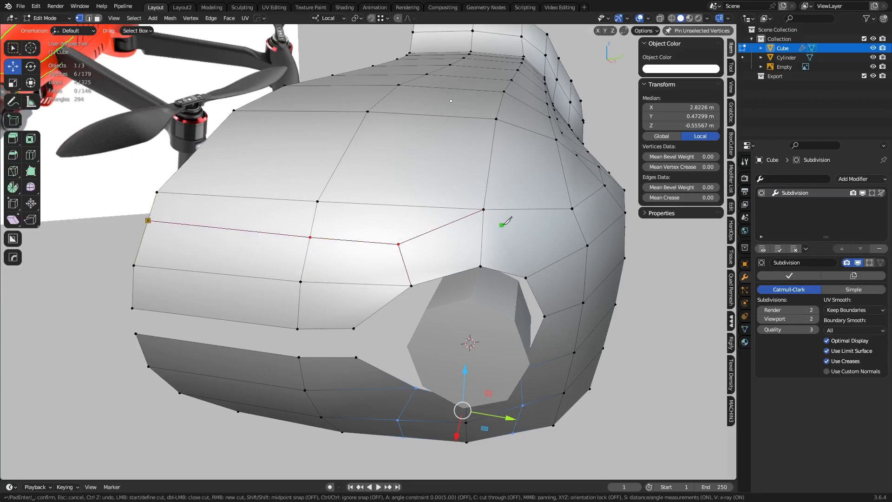
key(Return)
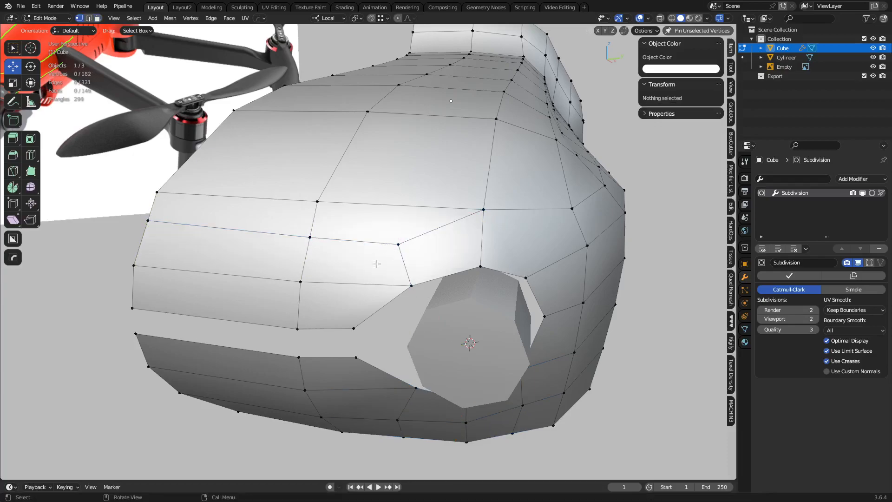
Step: Select the faces around the new upper junction and examine the smoothed surface there
click(373, 262)
shift+click(389, 226)
shift+click(437, 252)
middle_drag(458, 260, 351, 273)
key(Tab)
scroll(273, 249, up, 3)
key(Tab)
Step: Edge-slide the front segment of the upper cut by a factor of about -0.081 and check the smoothed surface
click(326, 240)
key(2)
click(316, 289)
middle_drag(316, 289, 436, 281)
key(1)
key(2)
key(g)
key(g)
click(342, 237)
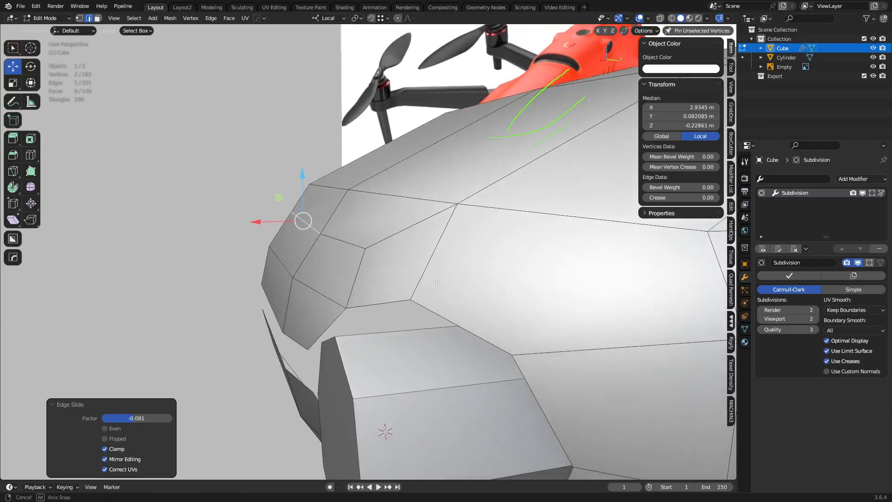
key(Tab)
key(Tab)
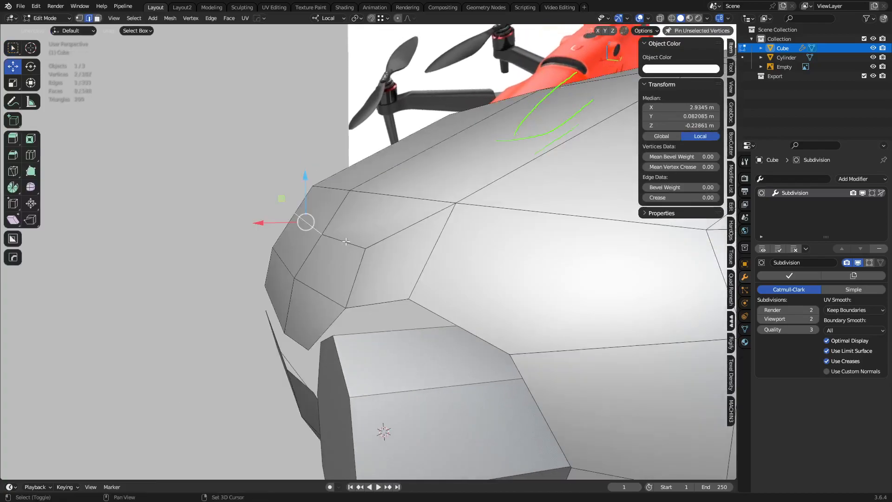
Step: Dissolve the branching cut above the groove and recess
key(ctrl+x)
scroll(498, 296, down, 3)
middle_drag(498, 296, 572, 302)
shift+middle_drag(430, 422, 464, 307)
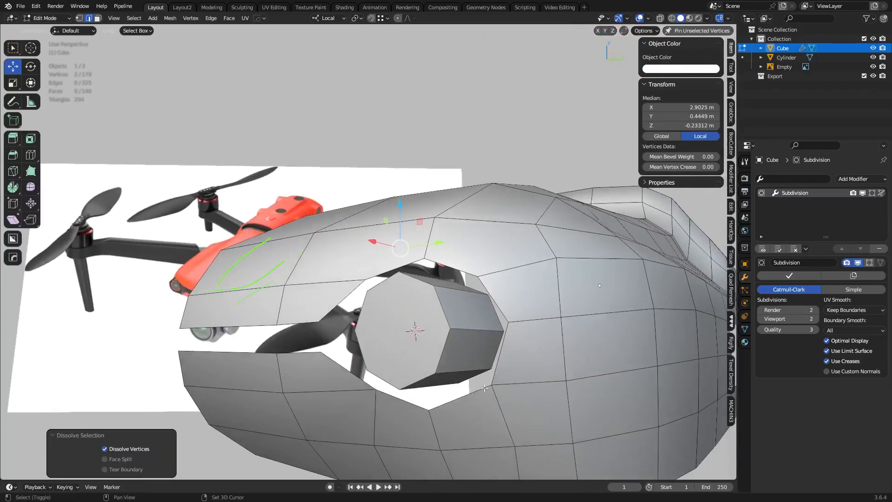
Step: Dissolve the two cuts running from the recess opening's lower corners to the body's lower edge
alt+click(396, 299)
shift+click(511, 308)
key(ctrl+x)
Step: Turn off the subdivision's Optimal Display and examine the subdivided wireframe around the recess
key(Tab)
middle_drag(557, 318, 375, 275)
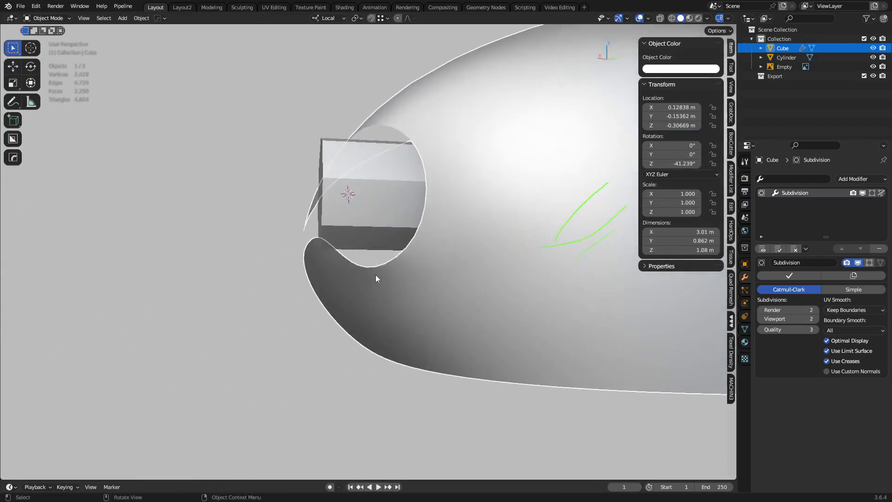
key(Tab)
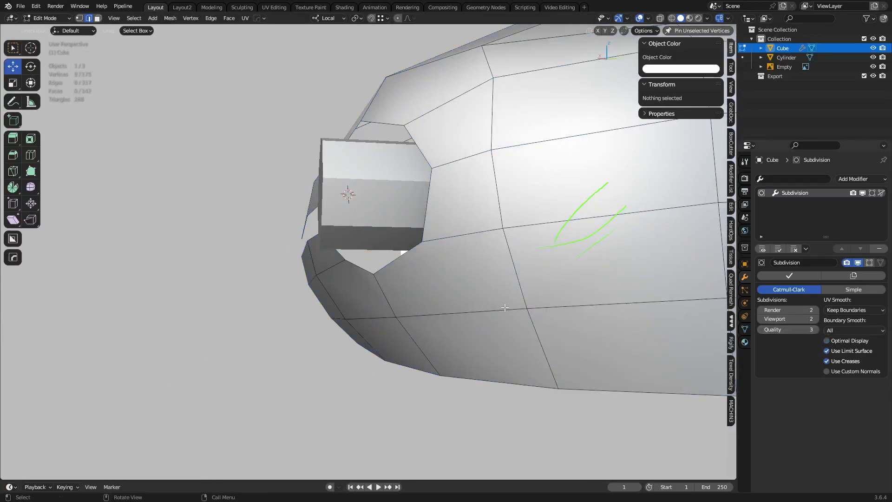
key(Tab)
middle_drag(398, 299, 475, 318)
click(520, 397)
middle_drag(507, 358, 461, 279)
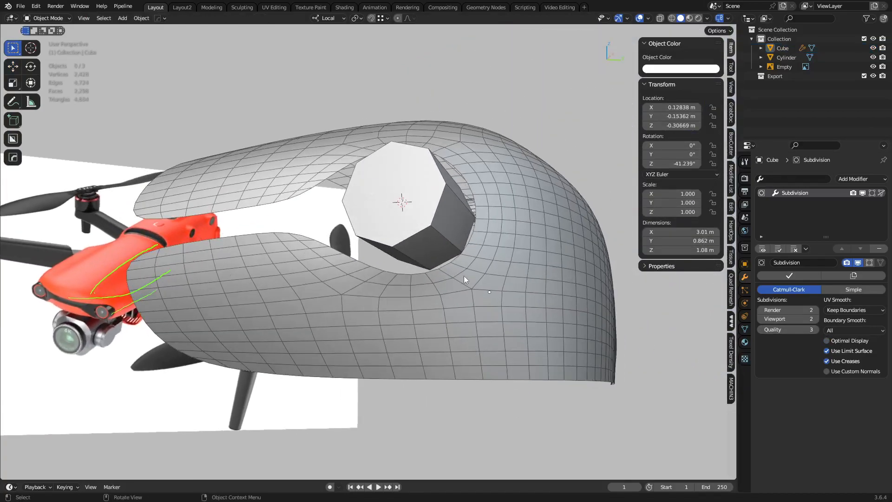
middle_drag(334, 288, 388, 300)
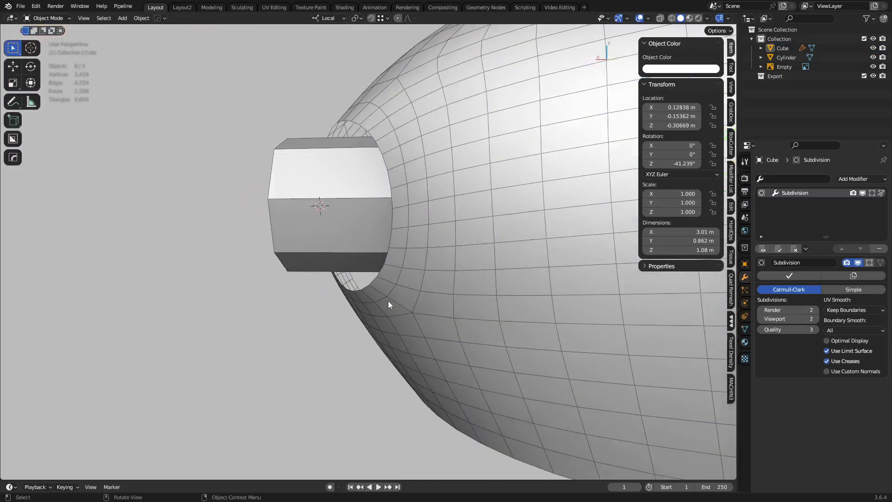
Step: Select a vertex below the recess and enable the Subdivision modifier's edit-mode and on-cage display
key(Tab)
middle_drag(473, 342, 532, 326)
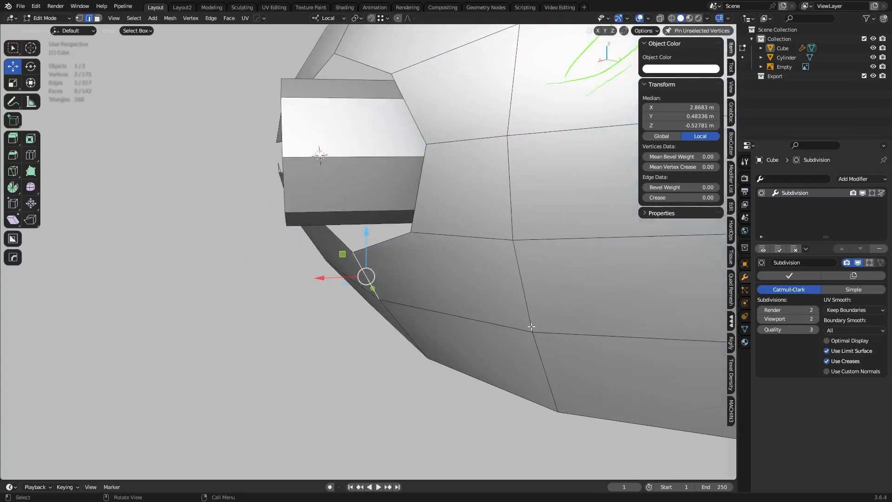
key(1)
click(560, 330)
click(870, 262)
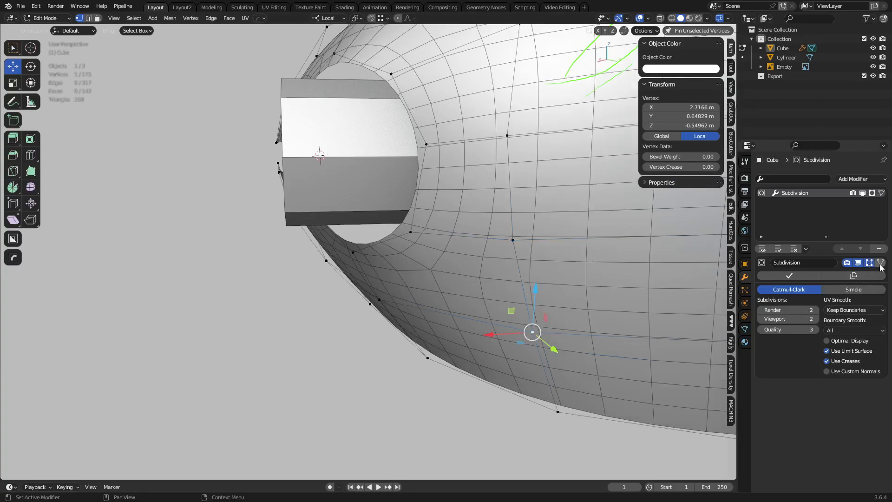
click(880, 263)
Step: Try moving two vertices below the recess, the second about 0.049 m along its local X axis
middle_drag(555, 308, 461, 316)
drag(441, 315, 364, 312)
middle_drag(364, 313, 374, 292)
click(370, 293)
drag(322, 288, 291, 291)
middle_drag(439, 309, 547, 304)
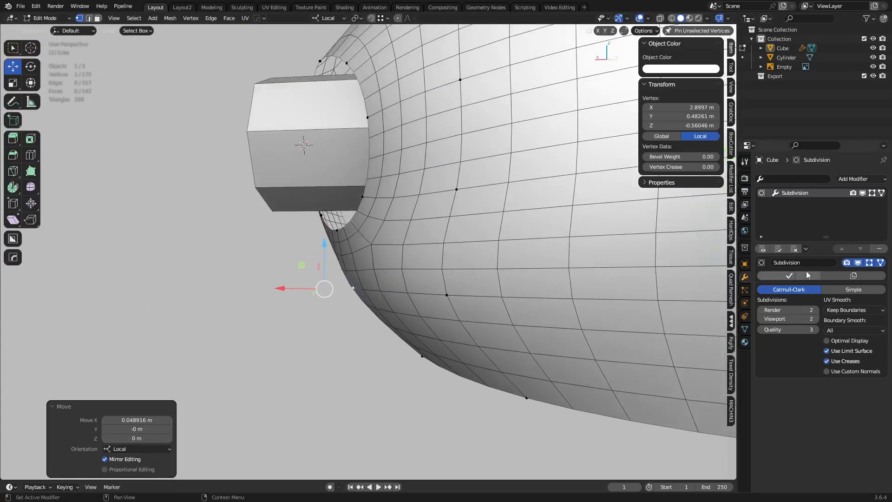
Step: Undo the vertex moves below the recess
key(ctrl+z)
key(ctrl+z)
key(ctrl+z)
middle_drag(536, 342, 598, 321)
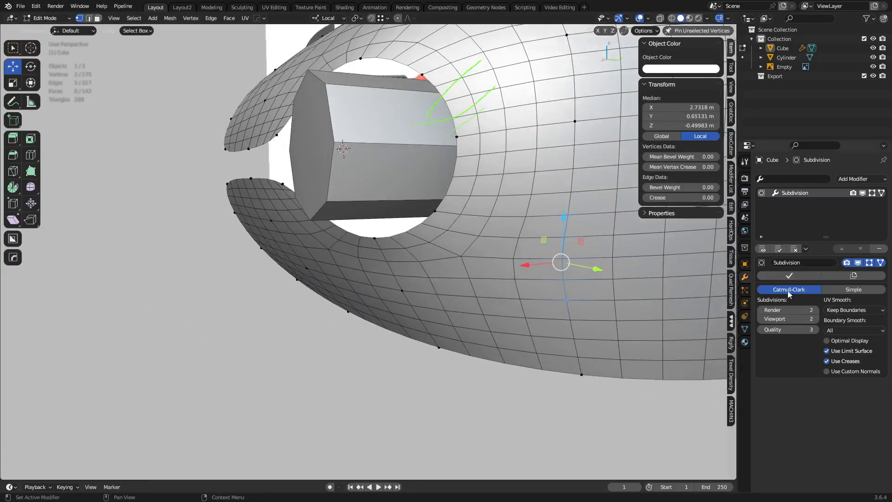
Step: Disable the Subdivision modifier's edit-mode display, turn Optimal Display back on, and clear the selection
click(868, 262)
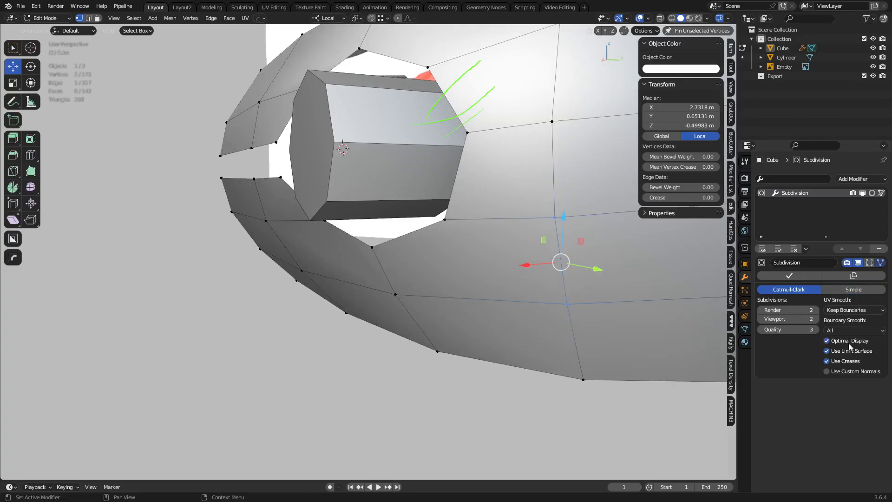
middle_drag(475, 344, 524, 345)
click(483, 372)
scroll(474, 363, down, 2)
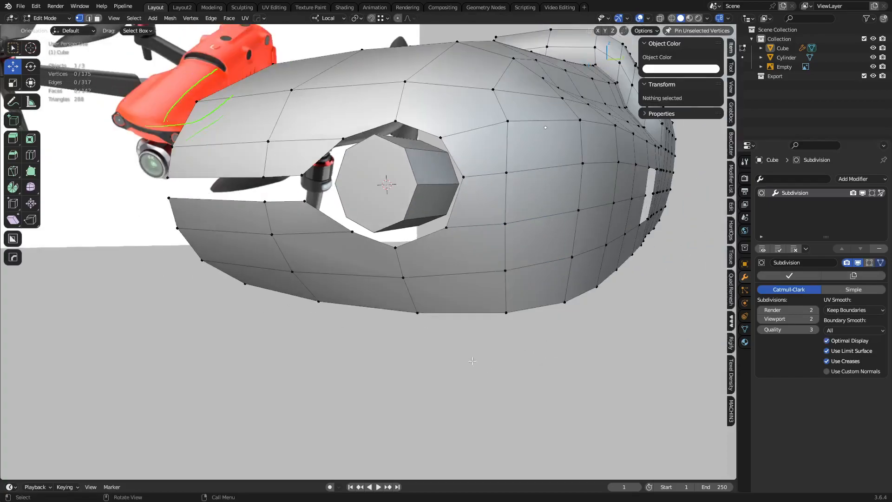
Step: Knife cuts from both lower corners of the recess opening down across two face rows to the body's lower edge
middle_drag(439, 355, 474, 318)
scroll(473, 317, up, 1)
key(k)
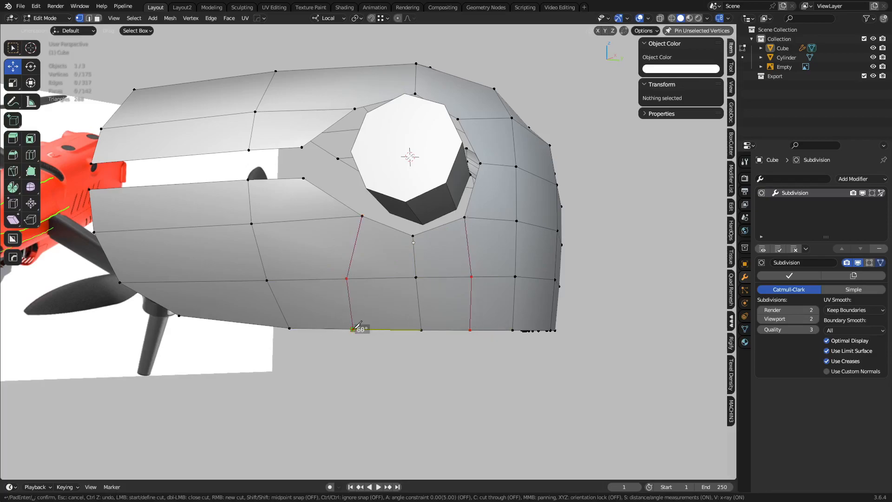
key(space)
Step: Apply Set Flow to the lowest edge of the right-hand cut below the recess and check it in Object Mode
key(2)
click(346, 301)
middle_drag(502, 304, 470, 327)
scroll(474, 313, up, 2)
click(530, 298)
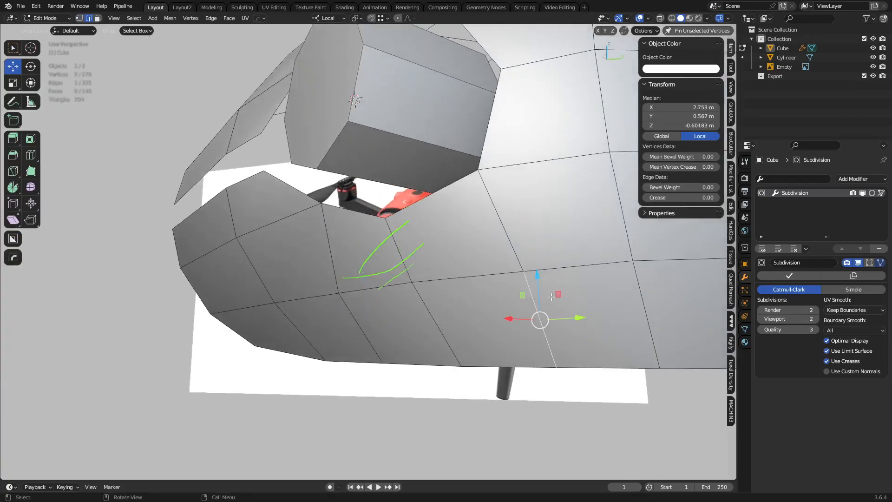
right_click(641, 294)
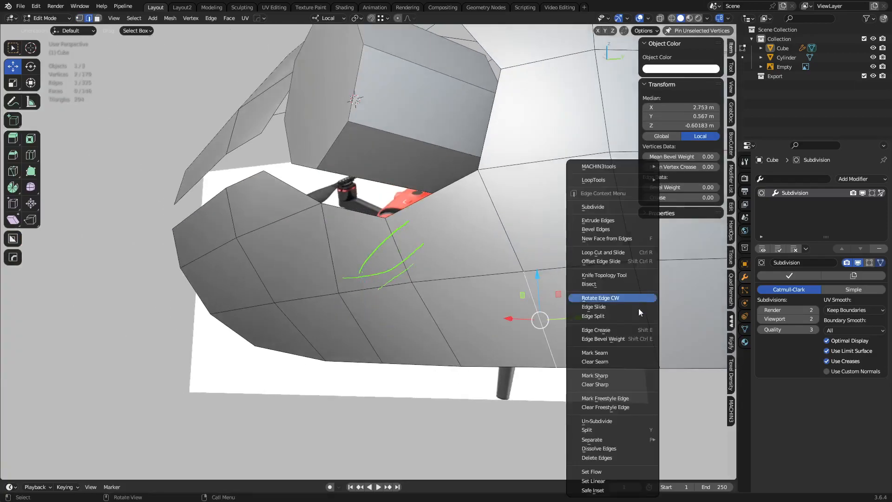
click(636, 473)
key(ctrl+Tab)
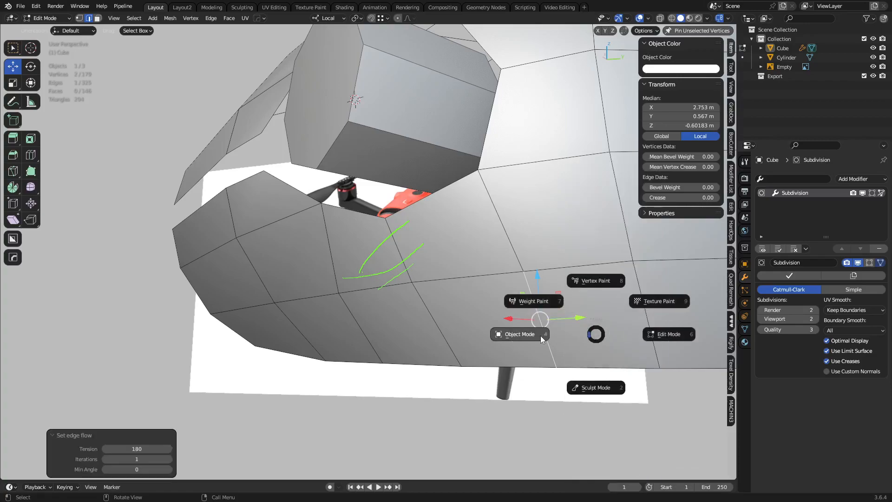
click(542, 335)
Step: Return to Edit Mode and repeat Set Flow on the same edge
key(ctrl+Tab)
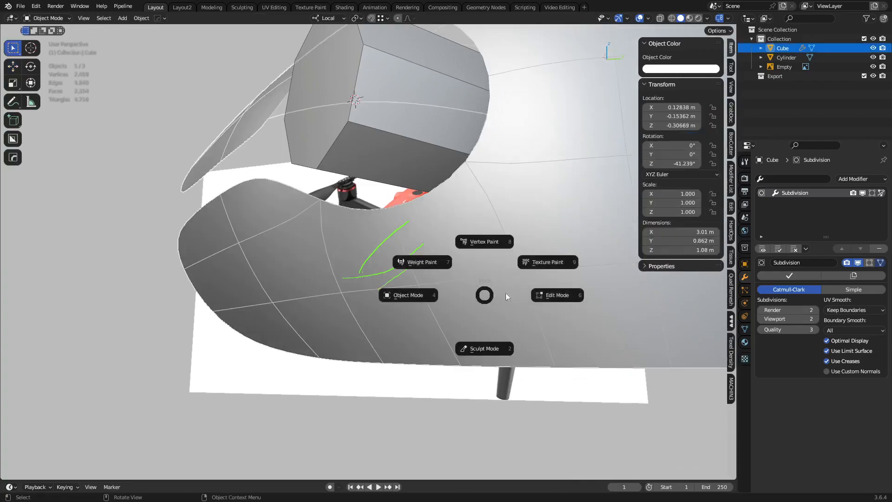
click(557, 294)
right_click(651, 327)
click(650, 324)
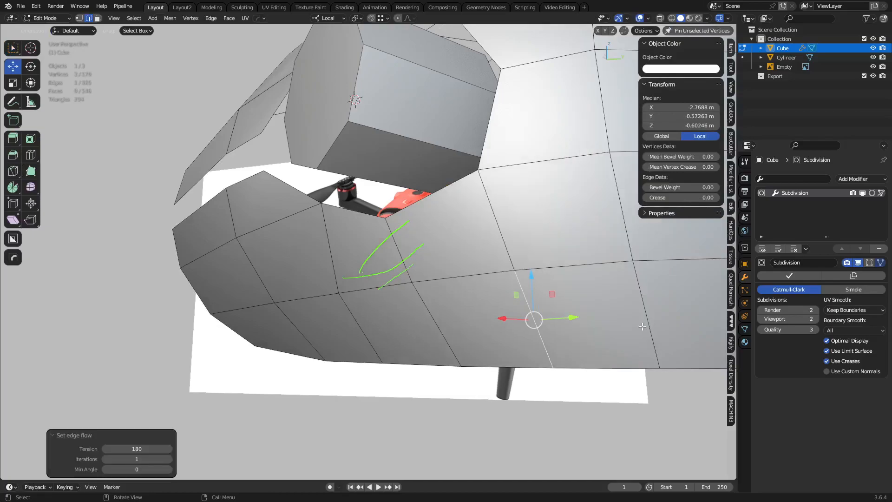
Step: Apply Set Flow once more to the selected edge of the cut below the recess opening
scroll(624, 329, down, 1)
middle_drag(622, 328, 374, 309)
right_click(537, 312)
click(529, 321)
Step: Add a centred loop cut across the wide faces at the front of the lower lip, apply Set Flow, and check it in Object Mode
key(3)
click(374, 310)
shift+click(460, 311)
middle_drag(460, 312, 401, 299)
click(292, 295)
right_click(293, 295)
key(ctrl+e)
click(458, 355)
middle_drag(458, 354, 245, 349)
key(ctrl+Tab)
click(364, 338)
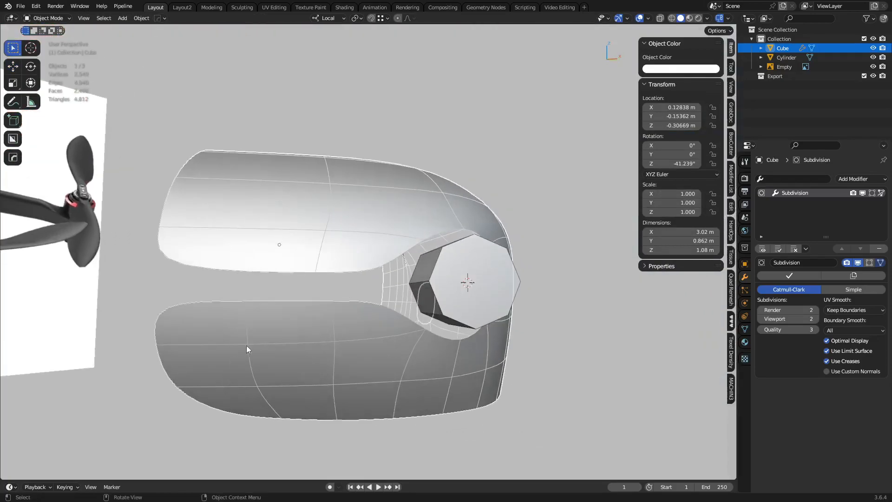
Step: Return to Edit Mode and add two centred lengthwise loop cuts along the top of the body, above the recess opening
middle_drag(381, 322, 305, 364)
middle_drag(392, 331, 518, 352)
key(ctrl+Tab)
click(514, 311)
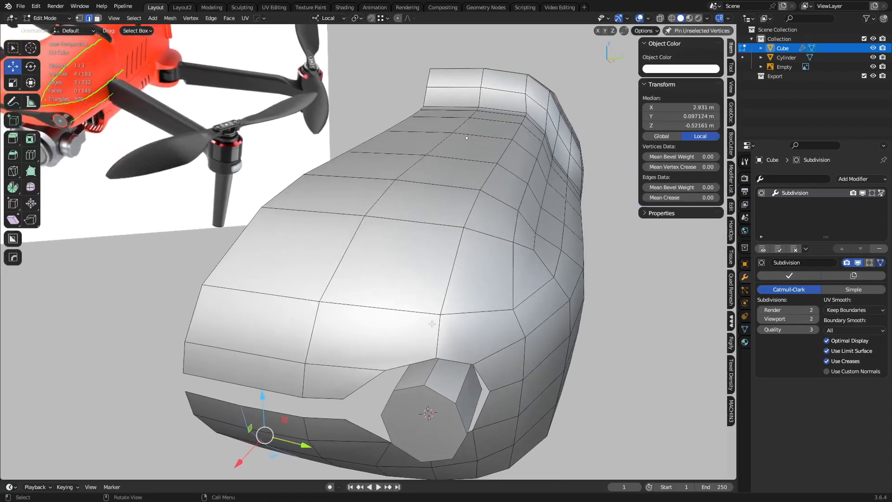
click(421, 219)
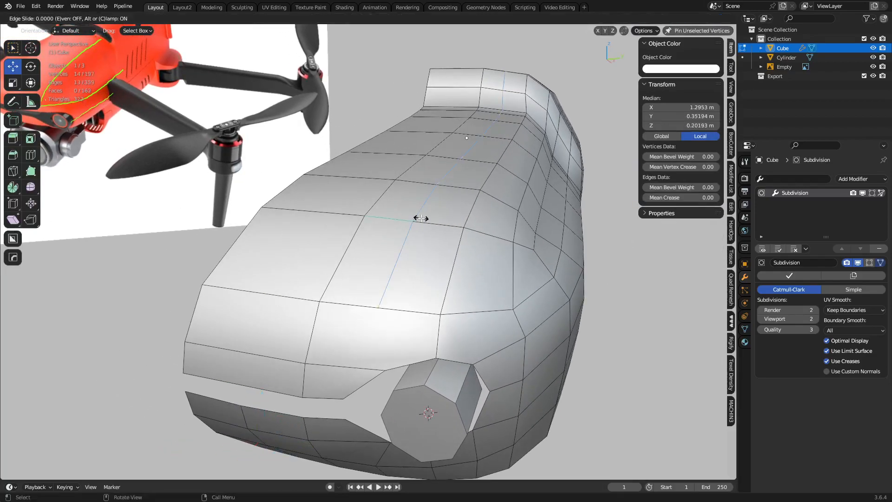
right_click(418, 216)
middle_drag(532, 237, 481, 240)
click(456, 217)
right_click(457, 217)
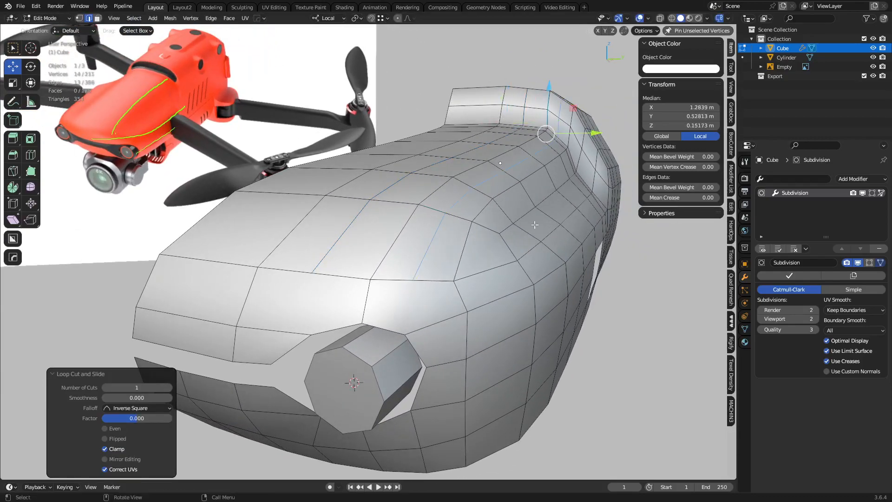
Step: Apply Set Flow to the outer of the two new top loops and check its curvature back to the rear hump
right_click(559, 342)
click(560, 335)
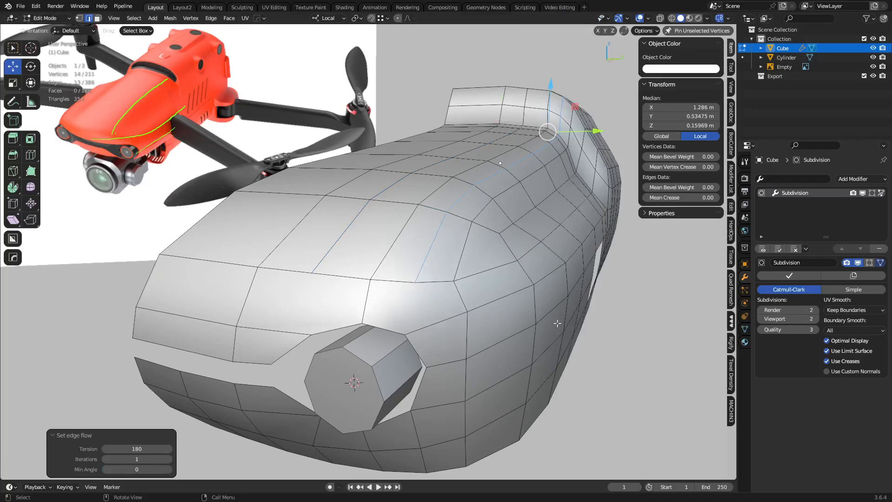
alt+middle_click(570, 119)
scroll(365, 253, up, 5)
middle_drag(377, 244, 338, 286)
scroll(365, 226, down, 4)
middle_drag(434, 254, 432, 230)
scroll(432, 230, down, 3)
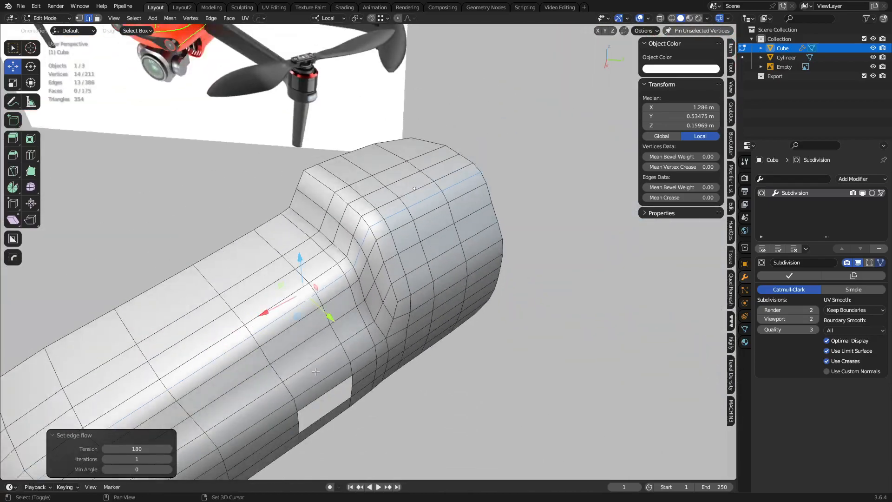
alt+middle_click(139, 326)
middle_drag(344, 260, 395, 254)
scroll(394, 253, down, 3)
alt+middle_click(400, 219)
scroll(468, 276, up, 4)
Step: Select the inner of the two new top loops and smooth it with Set Flow
alt+click(500, 247)
middle_drag(500, 247, 553, 261)
scroll(478, 248, down, 2)
right_click(553, 262)
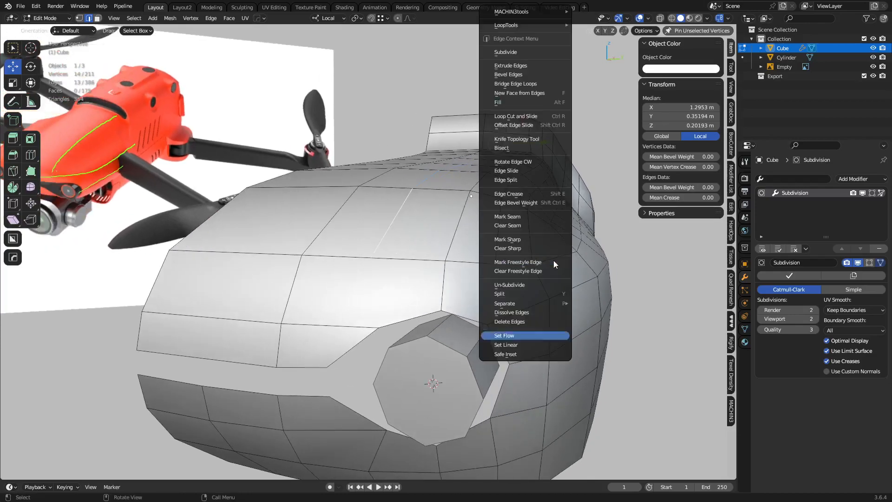
click(548, 338)
Step: Knife cuts from the front ends of both new top loops down to the upper corners of the recess opening
middle_drag(525, 295, 504, 268)
key(1)
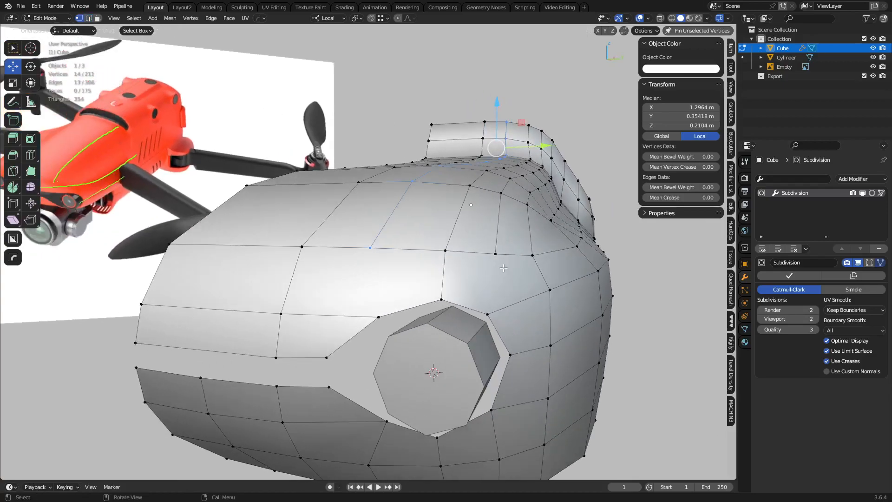
key(k)
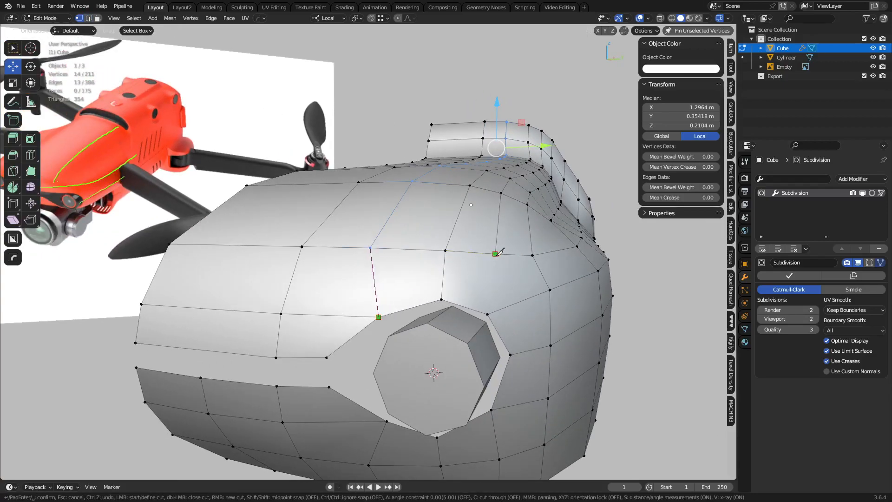
key(Return)
Step: Switch to Object Mode, deselect the body, and examine the subdivided surface flow around the opening
key(Tab)
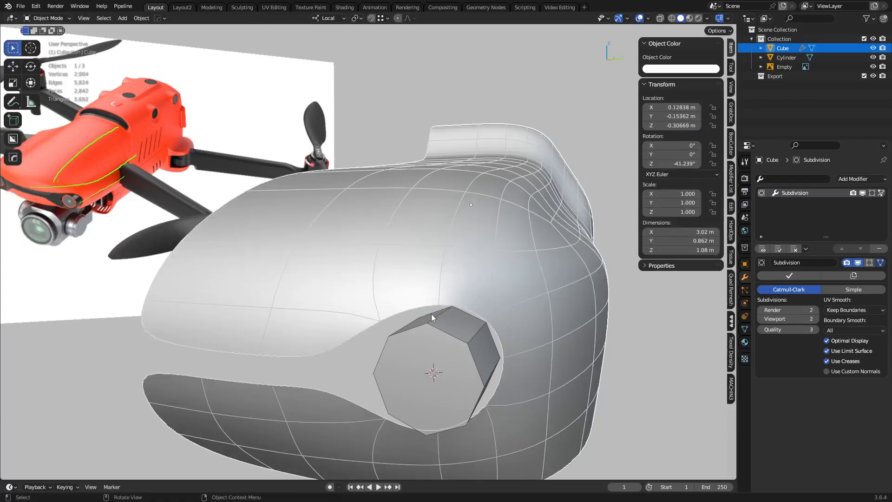
click(665, 344)
middle_drag(474, 343, 515, 282)
key(ctrl+Tab)
click(514, 296)
key(ctrl+Tab)
click(452, 288)
middle_drag(452, 289, 459, 333)
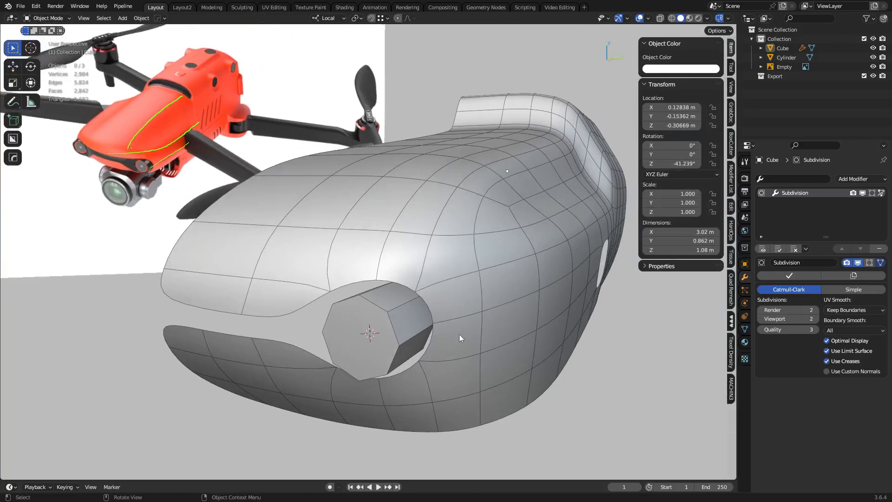
Step: Add a Solidify modifier to the body, place it above Subdivision, and set its thickness to 0.042 m
click(858, 179)
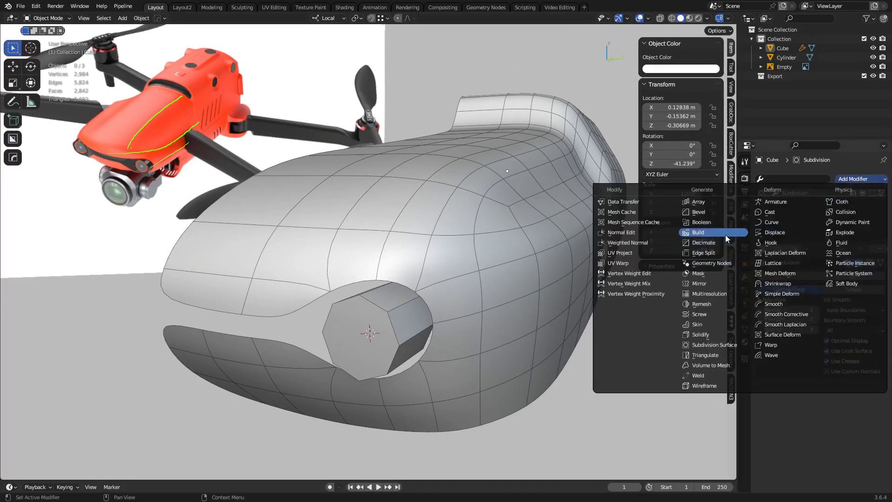
click(713, 334)
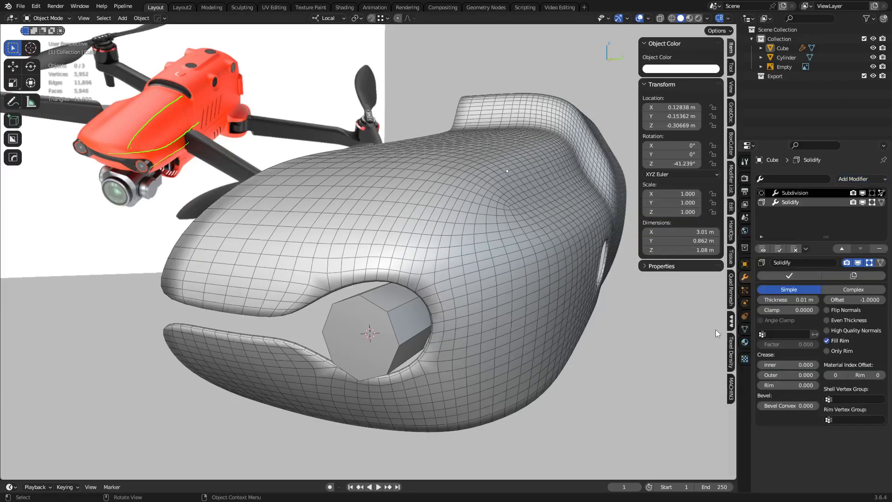
click(842, 249)
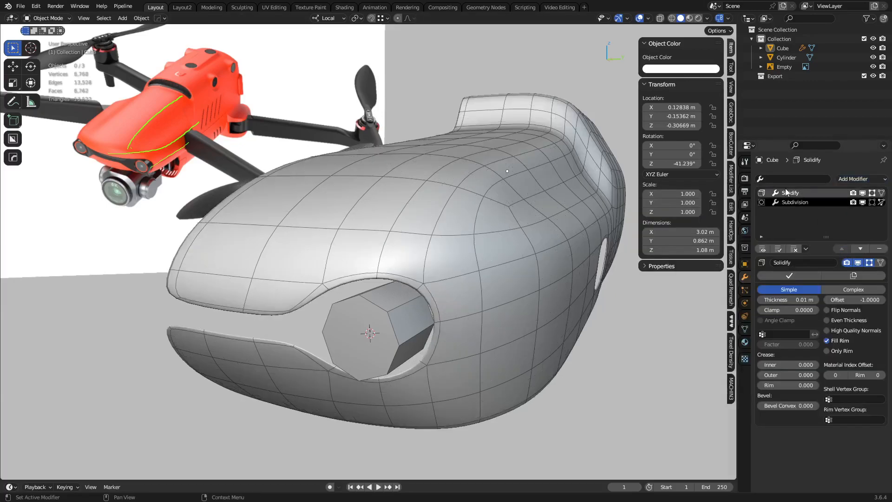
middle_drag(418, 292, 455, 282)
drag(798, 300, 813, 300)
middle_drag(423, 259, 411, 258)
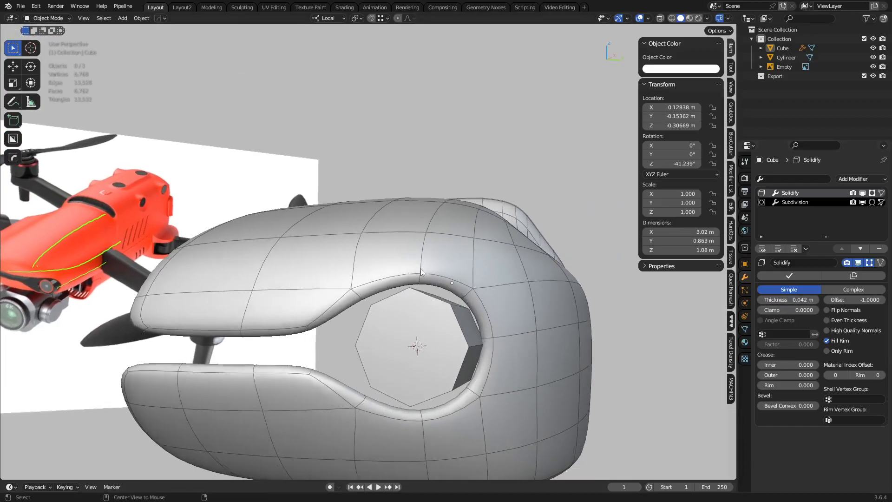
Step: Inspect the thickened rim around the opening up close, hide the wireframe overlay, and select the body
scroll(410, 258, up, 4)
middle_drag(438, 350, 525, 307)
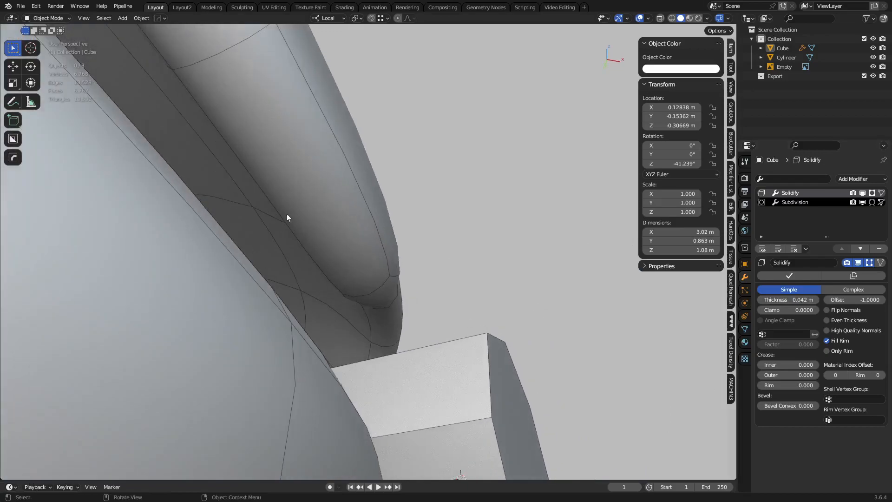
middle_drag(475, 268, 430, 277)
key(shift+w)
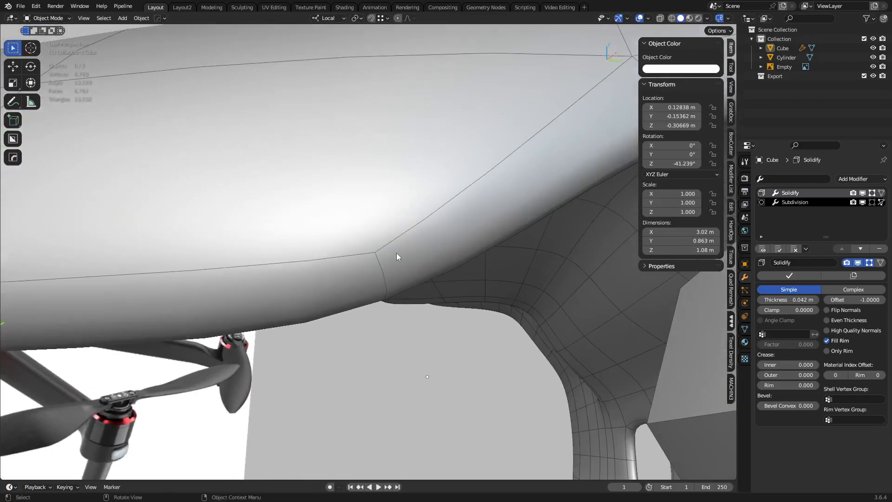
middle_drag(371, 253, 460, 299)
key(shift+w)
click(442, 216)
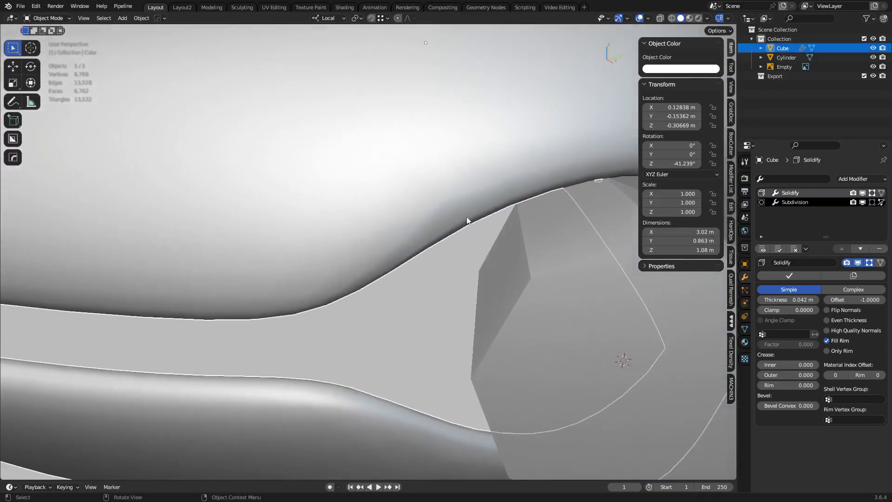
Step: Set the Subdivision modifier's viewport level to 3 and check the smoothness of the opening's rim
click(804, 202)
click(816, 319)
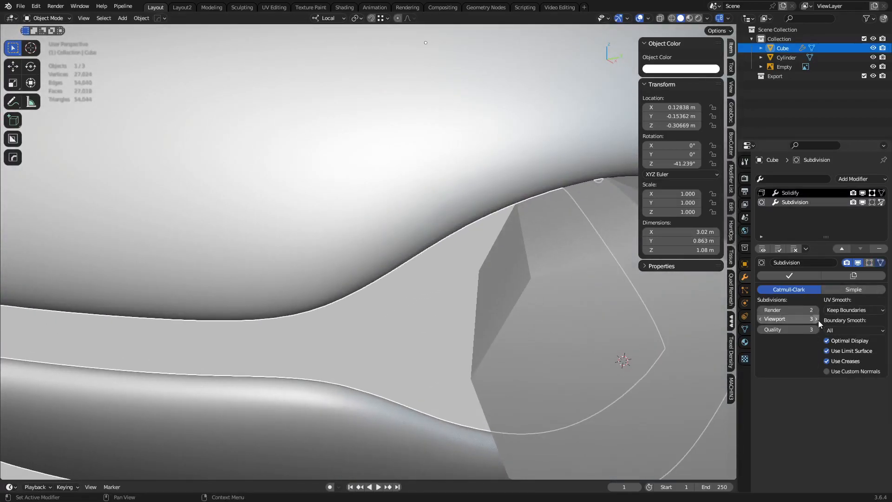
scroll(450, 195, down, 2)
middle_drag(450, 195, 340, 304)
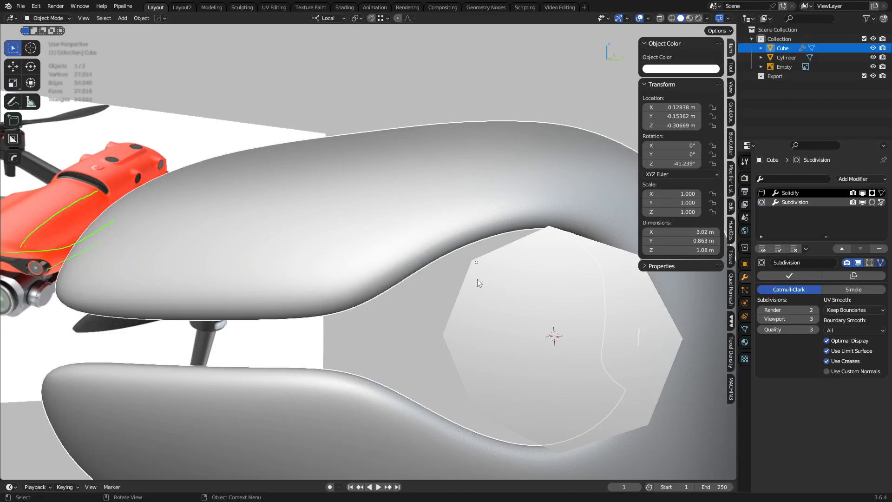
middle_drag(474, 283, 445, 297)
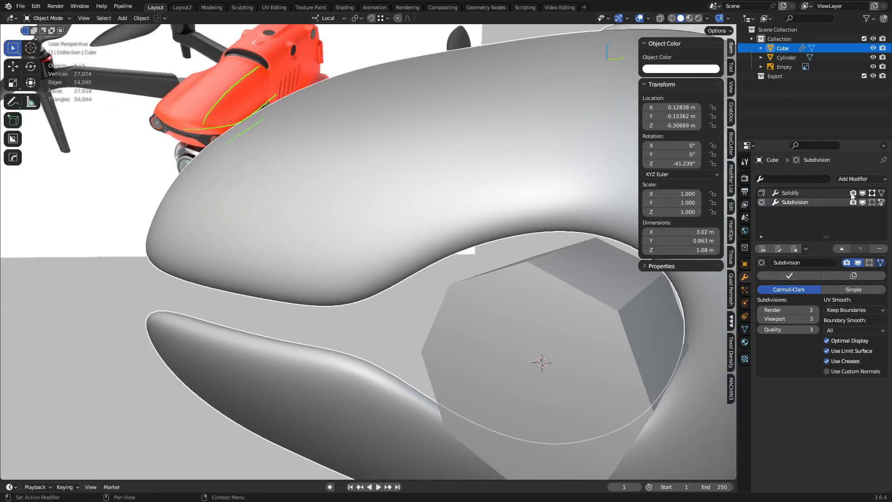
Step: In Edit Mode, select the path of border edges along the upper lip of the opening to examine it, and return to Object Mode
key(Tab)
middle_drag(428, 275, 464, 257)
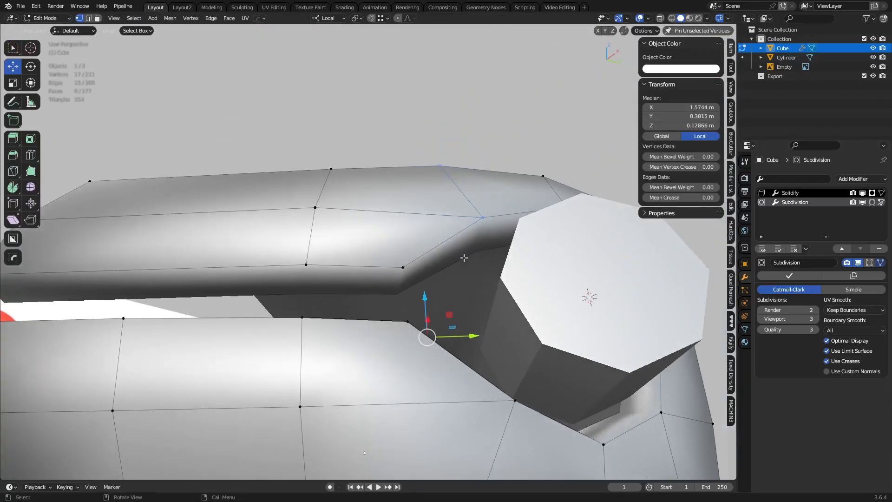
key(2)
click(164, 271)
ctrl+click(410, 259)
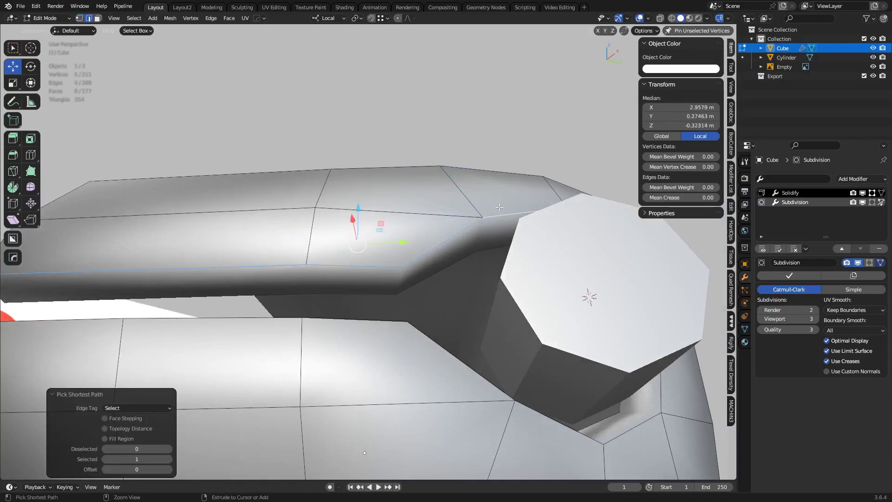
scroll(499, 208, down, 8)
scroll(499, 207, up, 3)
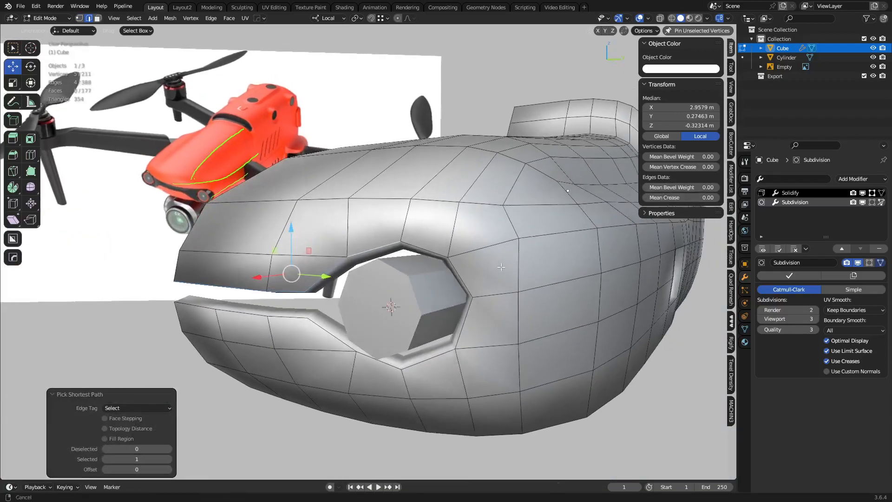
key(ctrl+Tab)
click(419, 268)
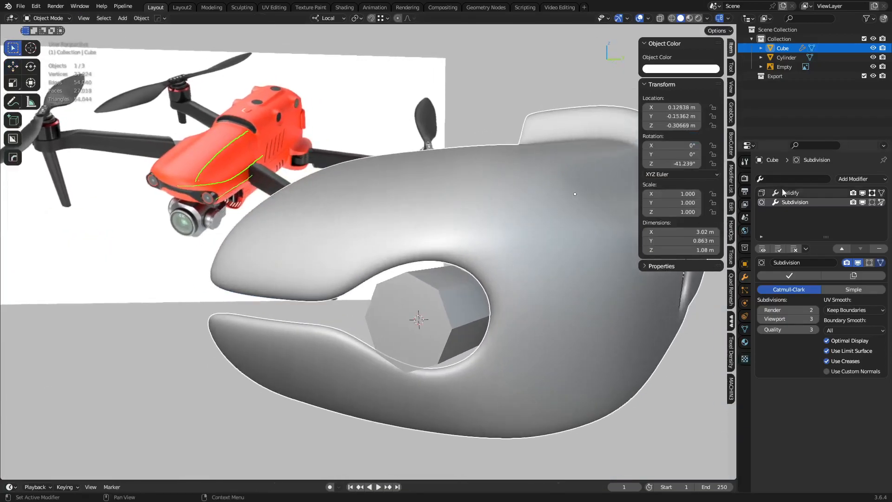
Step: Add a Bevel modifier between Solidify and Subdivision and set its limit angle to 80°
click(854, 179)
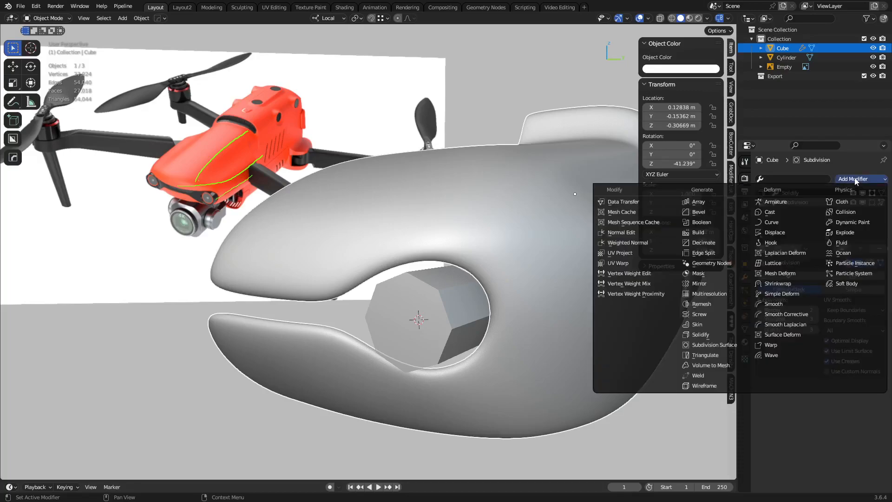
click(727, 215)
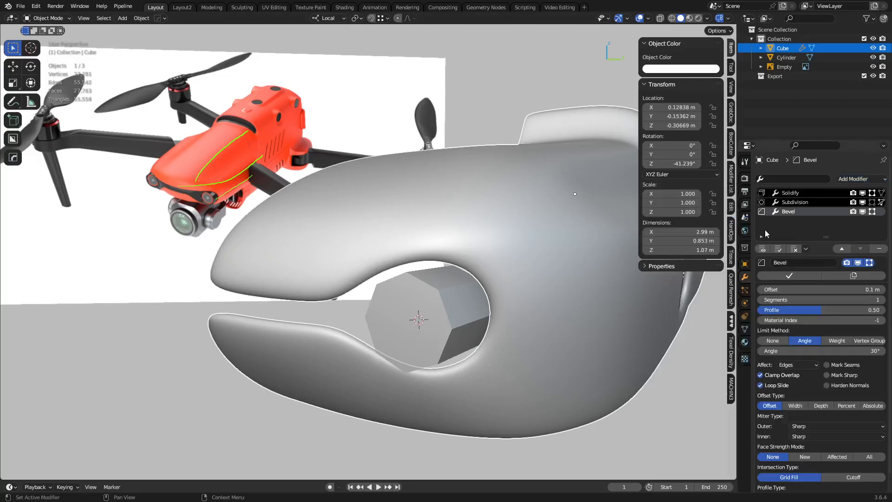
click(840, 249)
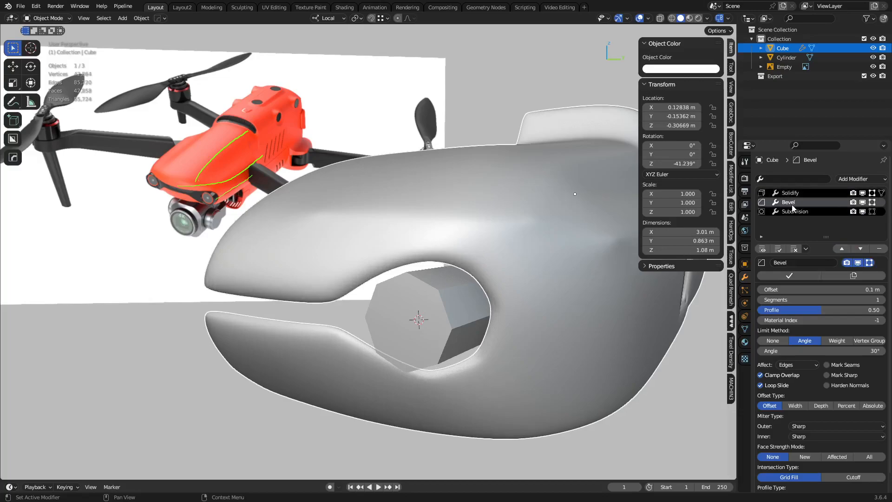
click(854, 351)
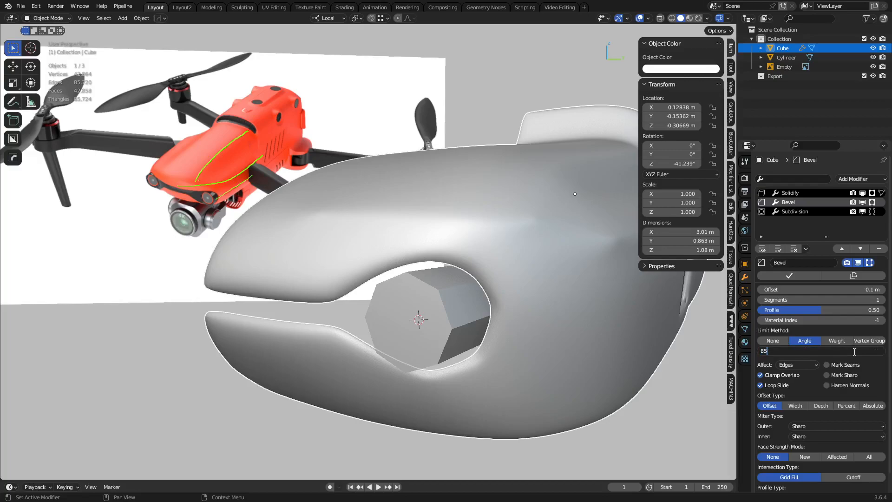
key(Return)
click(854, 351)
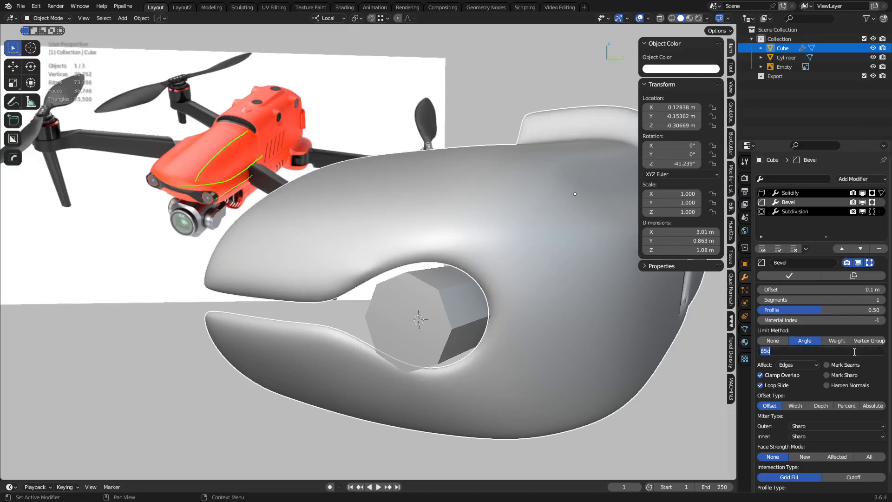
key(Return)
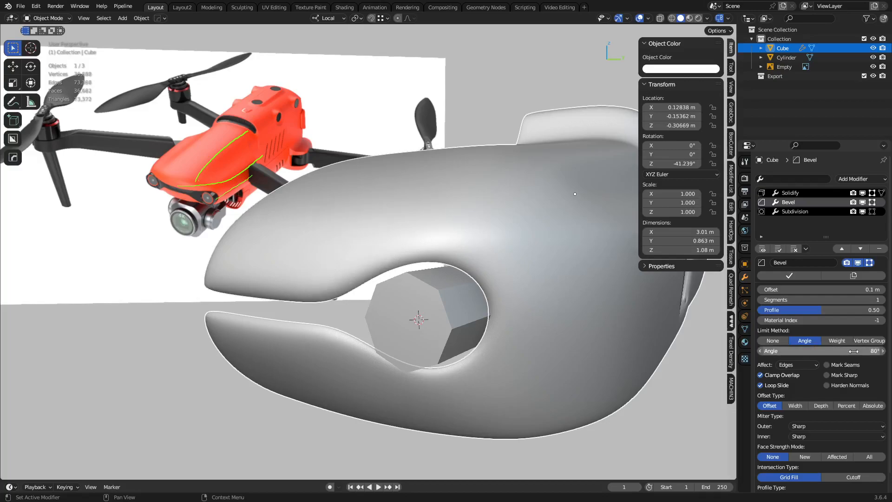
Step: Set the Bevel modifier to an offset of 0.006 m with 2 segments to tighten the opening's rim
middle_drag(347, 243, 511, 292)
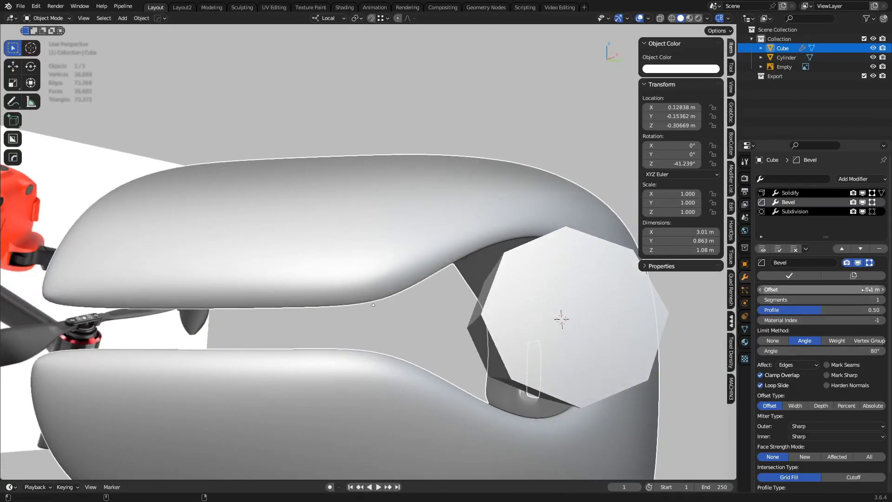
drag(820, 289, 794, 289)
click(883, 299)
middle_drag(405, 296, 481, 295)
scroll(401, 282, up, 3)
drag(838, 289, 850, 290)
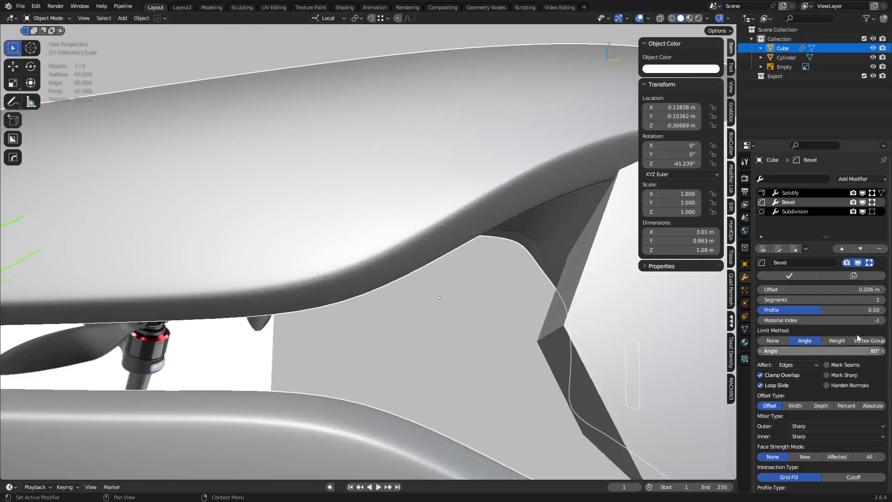
Step: Turn off the Subdivision modifier's Optimal Display, show the wireframe overlay, and deselect the body to inspect the rim's dense mesh
click(832, 213)
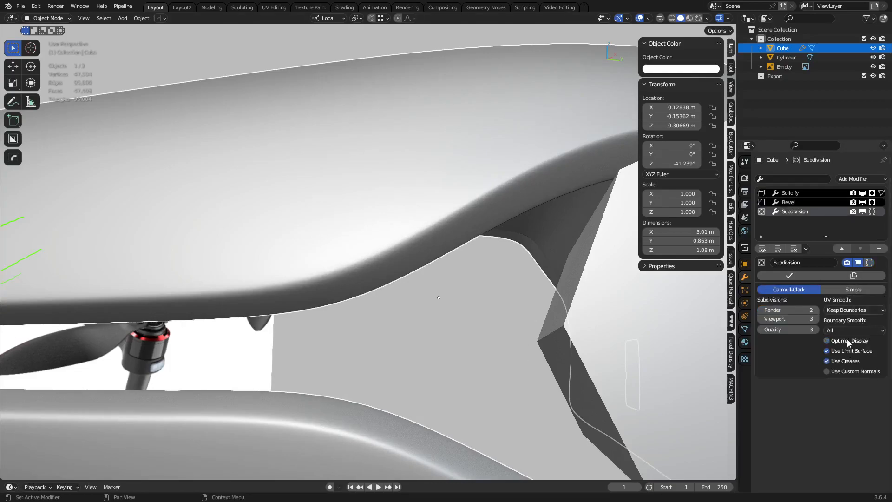
key(shift+z)
click(427, 344)
middle_drag(391, 280, 307, 254)
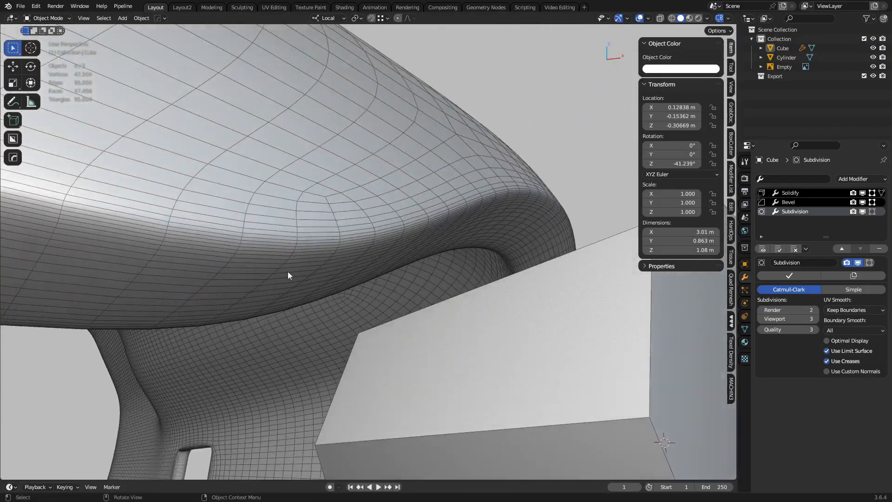
Step: Turn the body's Subdivision Optimal Display back on, leave the body deselected, and hide the wireframe overlay
click(354, 241)
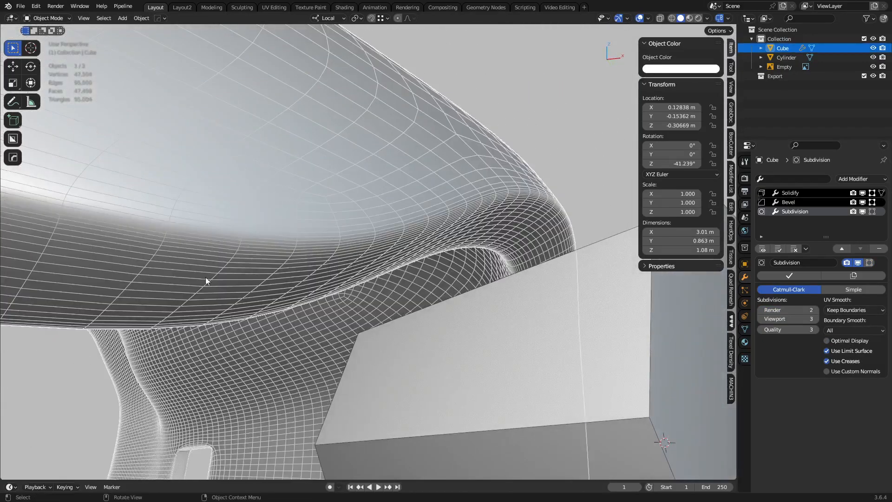
middle_drag(508, 188, 445, 298)
click(418, 275)
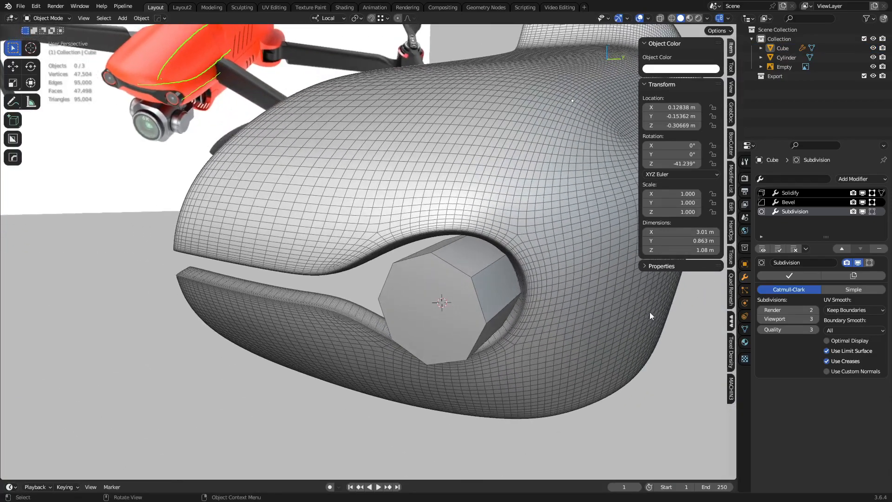
click(859, 342)
key(shift+z)
Step: Toggle the Bevel modifier's viewport display off and on to compare the shading along the opening's rim
middle_drag(341, 362, 334, 247)
scroll(353, 314, up, 4)
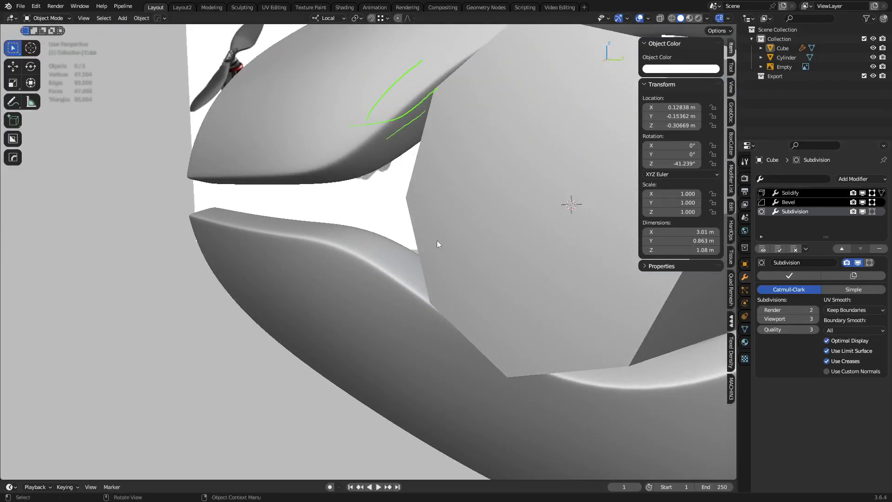
middle_drag(468, 236, 455, 243)
click(863, 202)
click(863, 203)
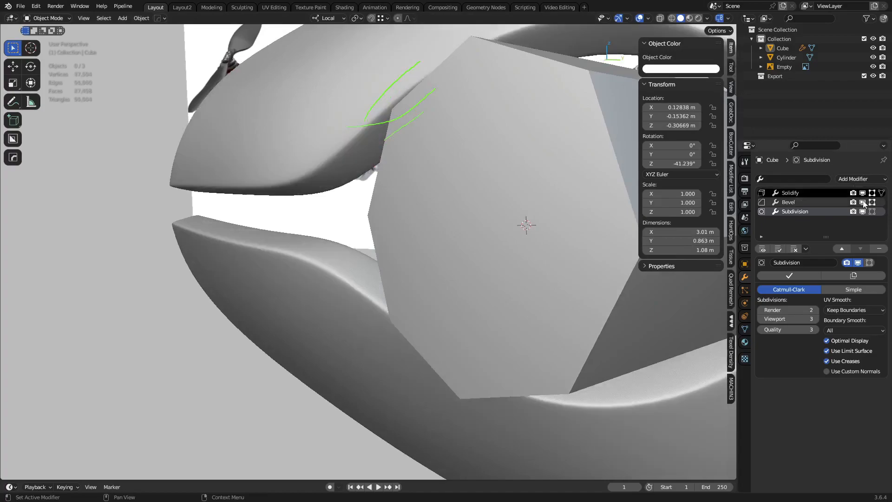
scroll(528, 257, down, 5)
middle_drag(528, 257, 444, 285)
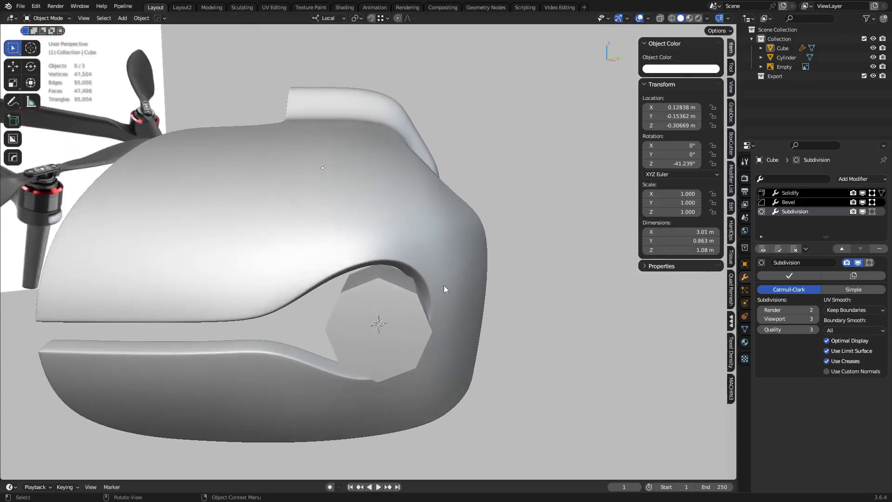
Step: Select the cylinder in the opening, examine its end face in Edit Mode, and return to Object Mode
shift+middle_drag(401, 316, 444, 290)
click(443, 290)
key(ctrl+Tab)
click(492, 304)
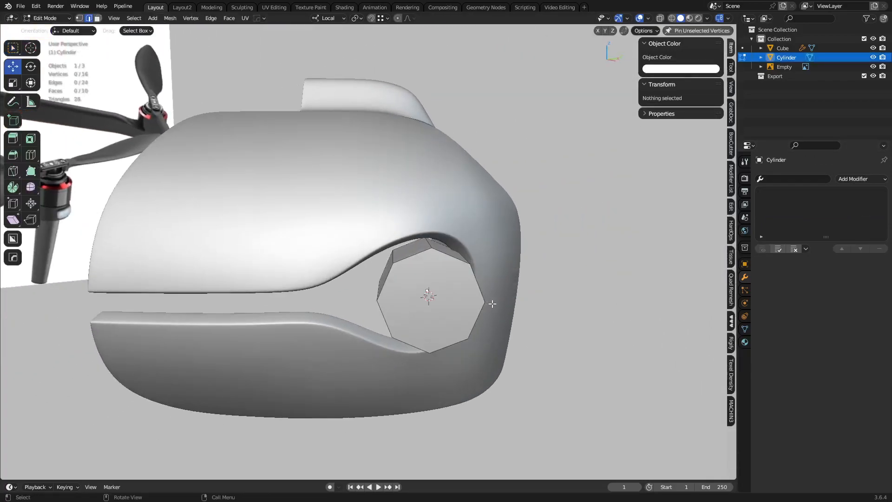
middle_drag(492, 304, 302, 328)
click(300, 327)
key(ctrl+Tab)
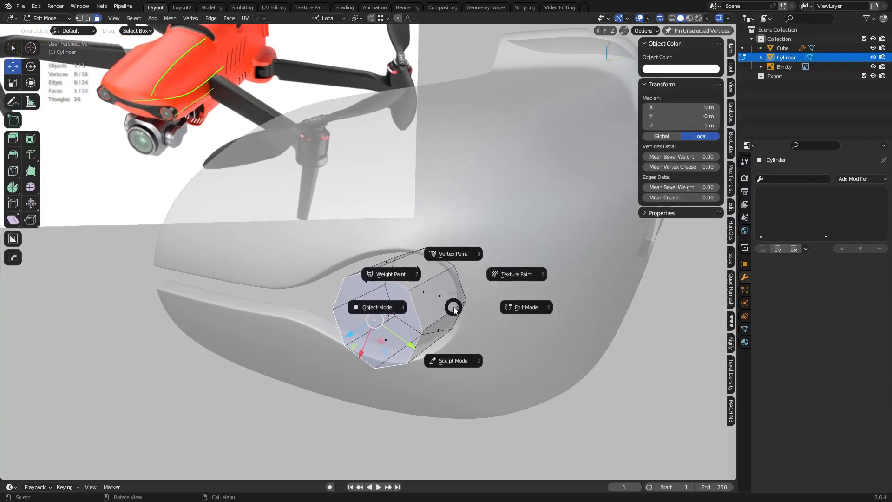
click(453, 313)
Step: Add a Bevel modifier to the cylinder with an offset of 0.133 m and 2 segments
scroll(479, 303, up, 3)
right_click(521, 305)
click(853, 179)
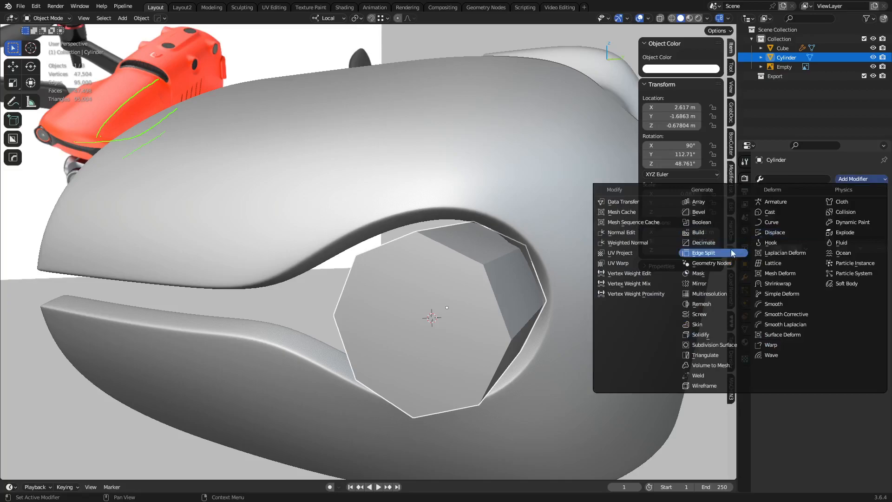
click(723, 212)
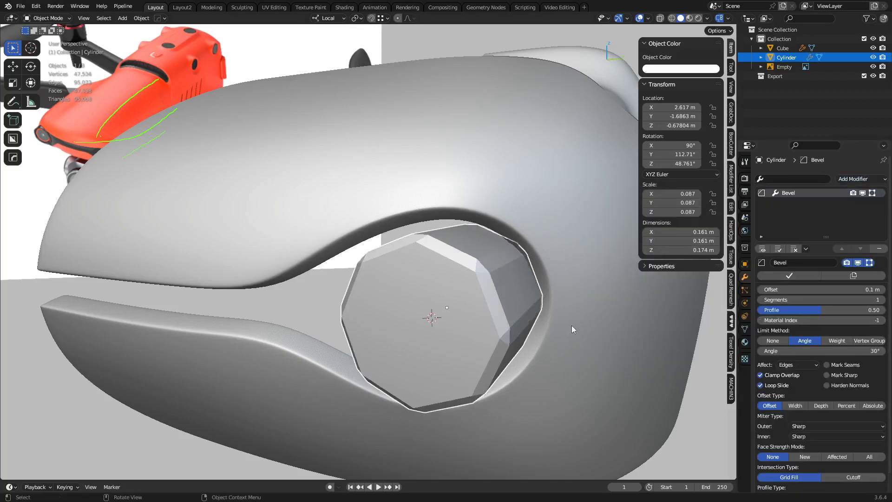
click(882, 299)
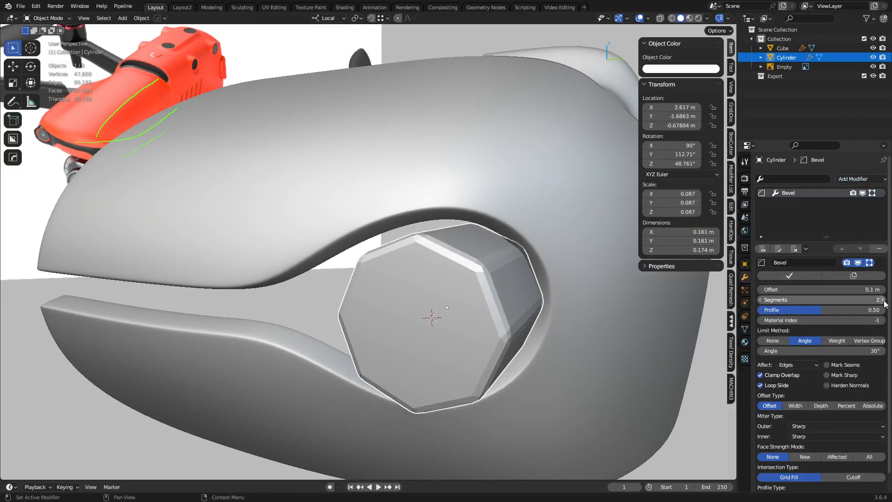
drag(885, 302, 890, 301)
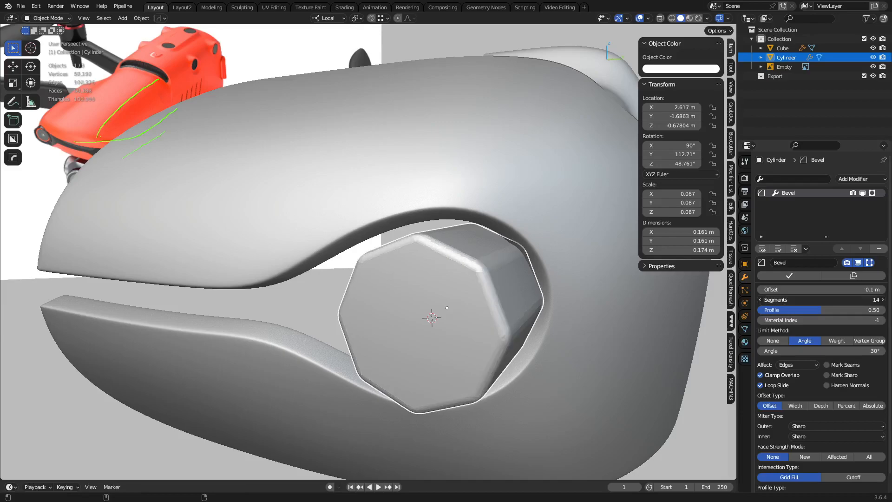
mouse_move(825, 301)
mouse_down()
mouse_move(807, 300)
mouse_move(830, 290)
mouse_move(818, 290)
mouse_up()
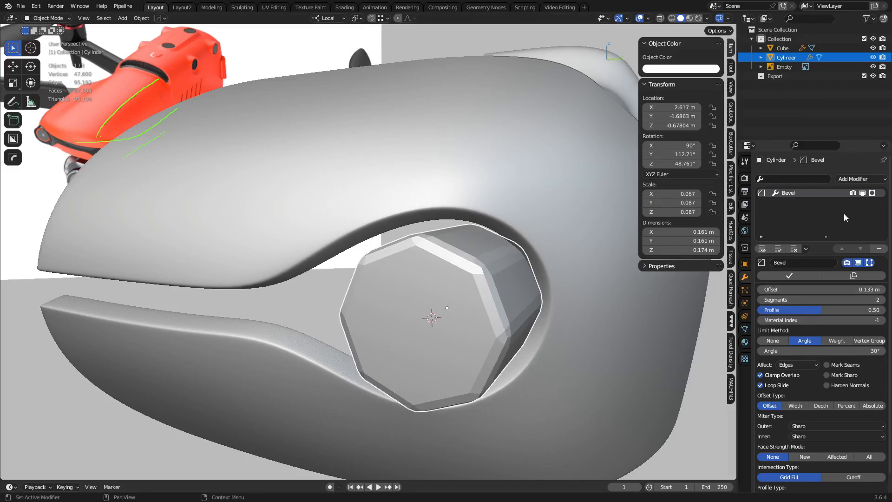
Step: Add a level 2 Subdivision modifier to the cylinder, shade it smooth, and frame it in view
key(ctrl+2)
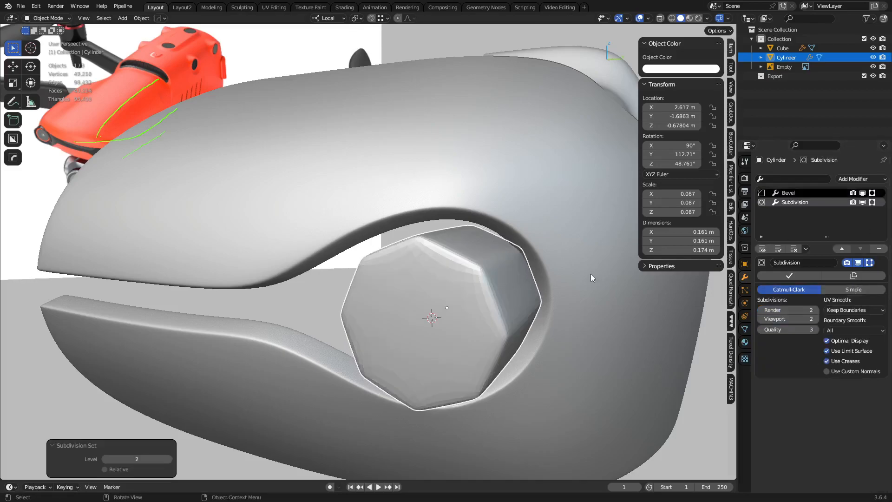
right_click(540, 289)
click(538, 288)
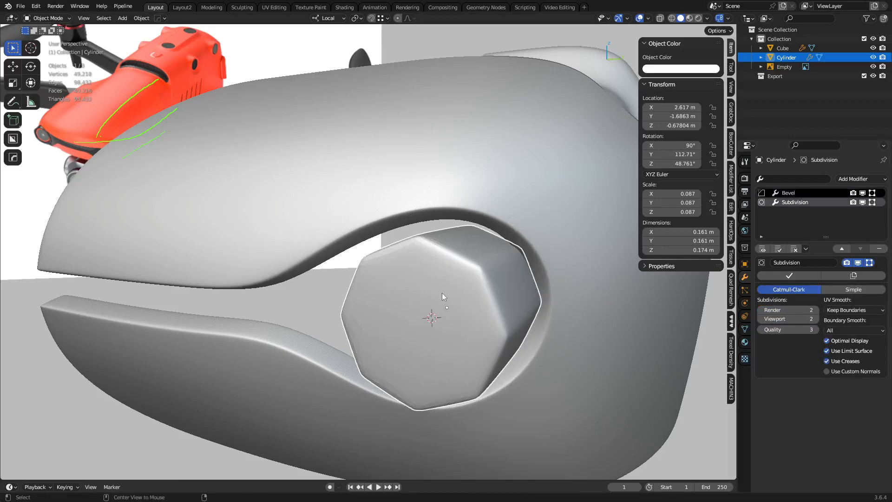
key(KP_Decimal)
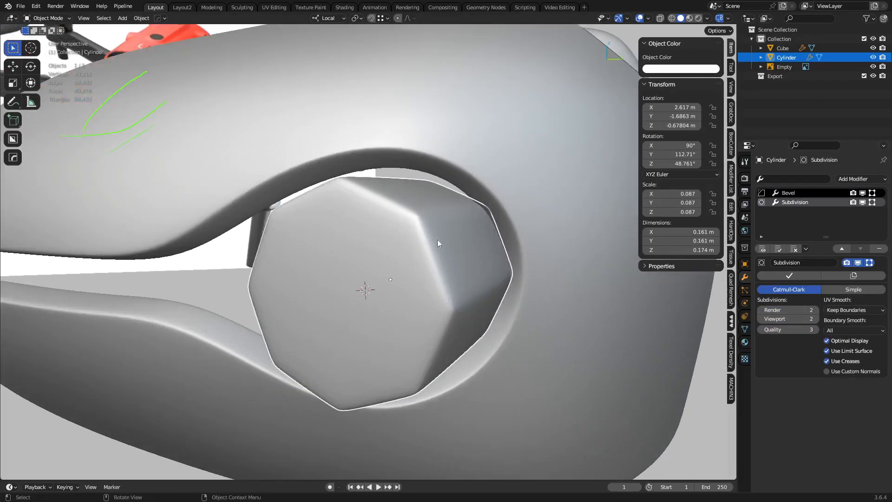
Step: In Edit Mode, select one lengthwise edge of the cylinder to examine its faceted side, and return to Object Mode
key(ctrl+Tab)
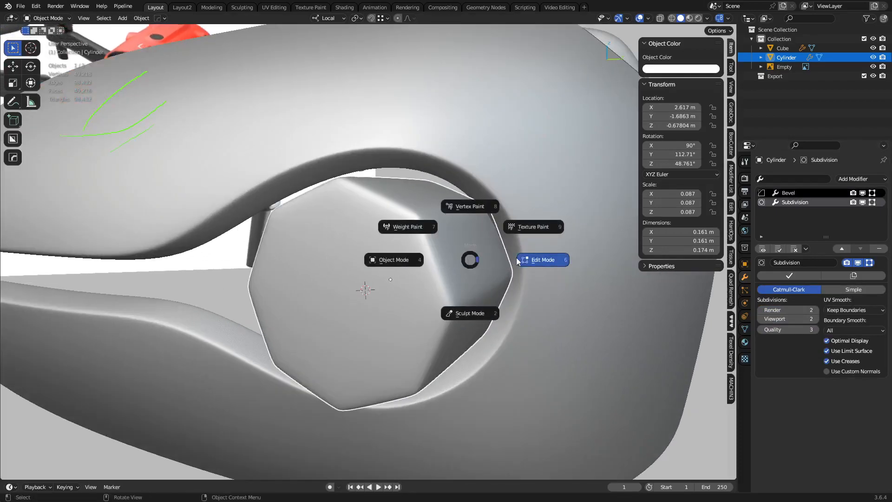
click(513, 261)
middle_drag(543, 270, 477, 255)
middle_drag(517, 277, 494, 274)
key(2)
click(273, 207)
key(g)
right_click(298, 208)
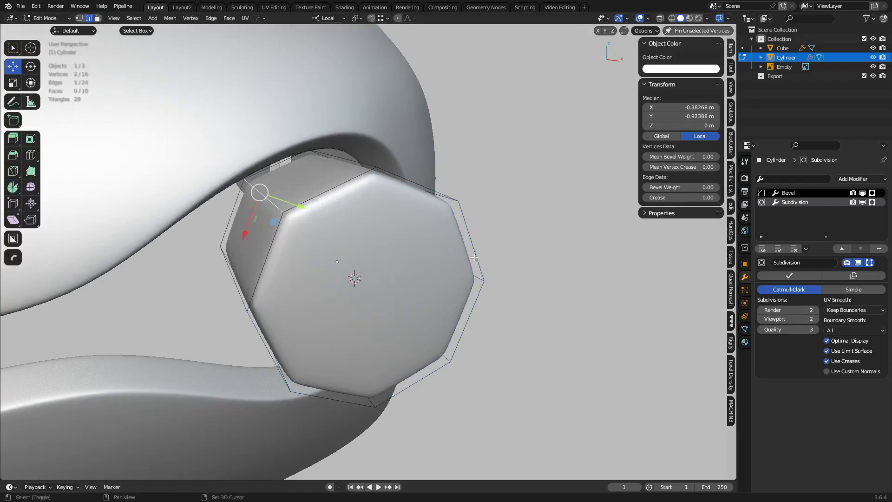
shift+middle_drag(474, 257, 510, 260)
key(Tab)
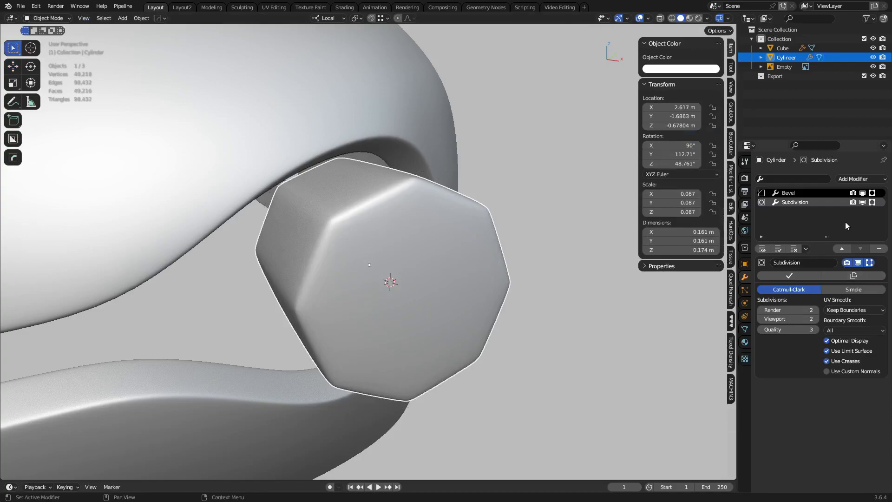
Step: Try the Weight limit method on the cylinder's Bevel modifier
click(788, 193)
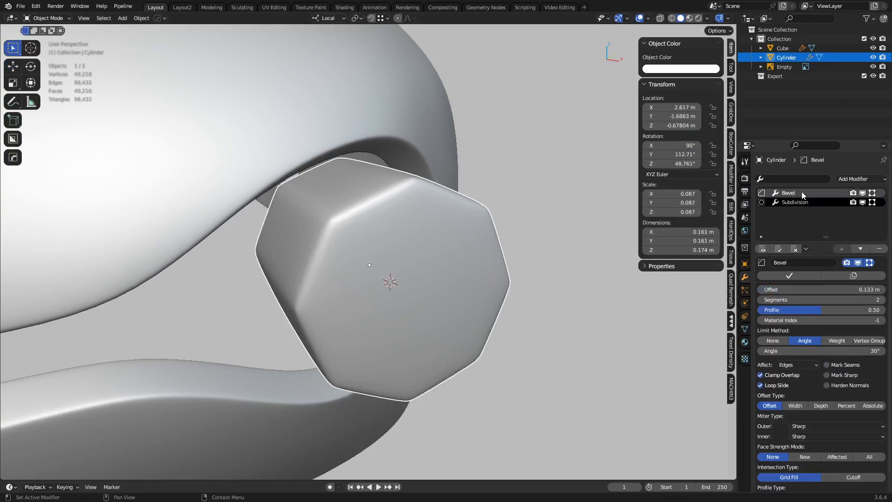
click(843, 341)
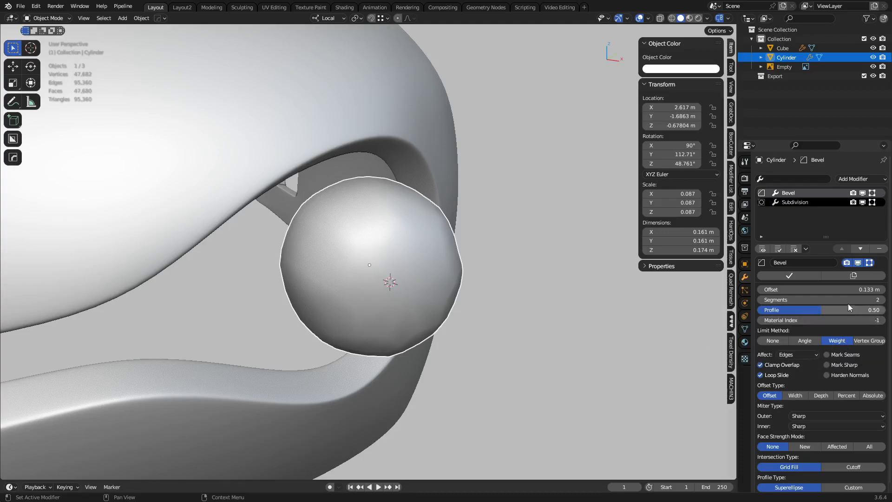
click(845, 290)
key(BackSpace)
key(Escape)
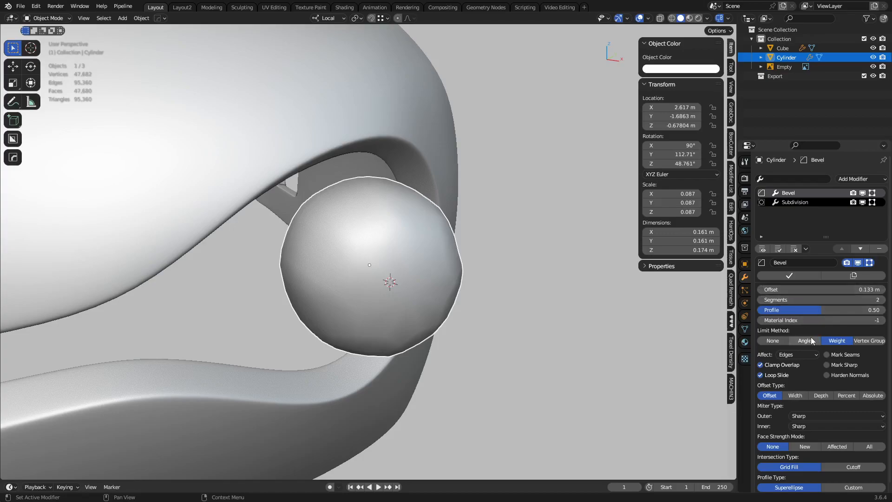
Step: Restore the Bevel's Angle limit method, show the wireframe overlay, and set the offset to 0.299 m
click(805, 341)
key(shift+w)
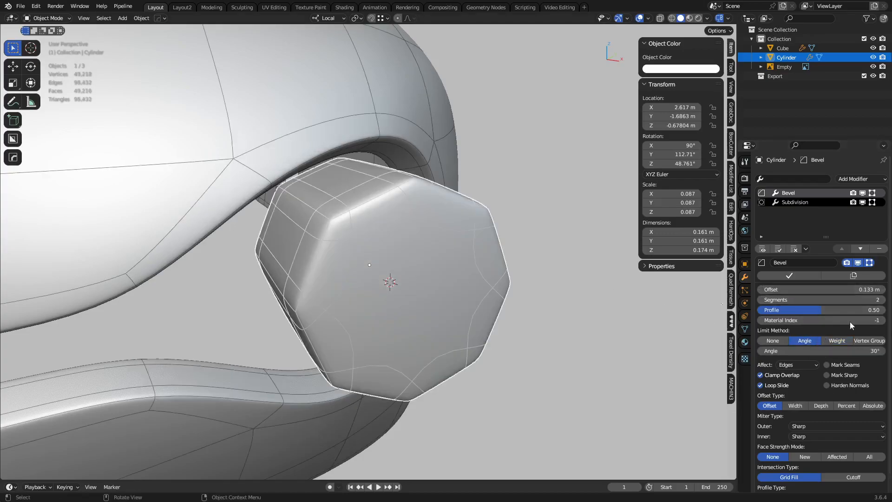
mouse_move(818, 289)
mouse_down()
mouse_move(860, 289)
mouse_move(787, 289)
mouse_move(831, 289)
mouse_up()
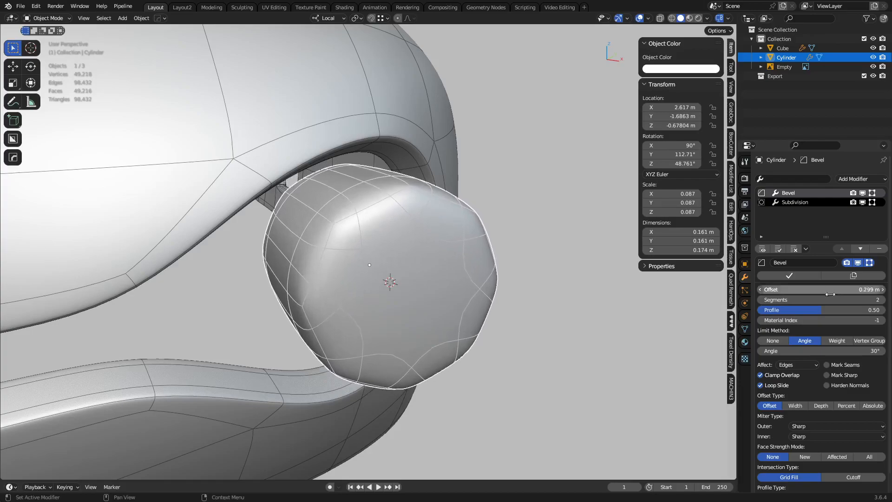
Step: Limit the cylinder's Bevel by Weight and turn off Edit Mode display for its Bevel and Subdivision modifiers
click(837, 340)
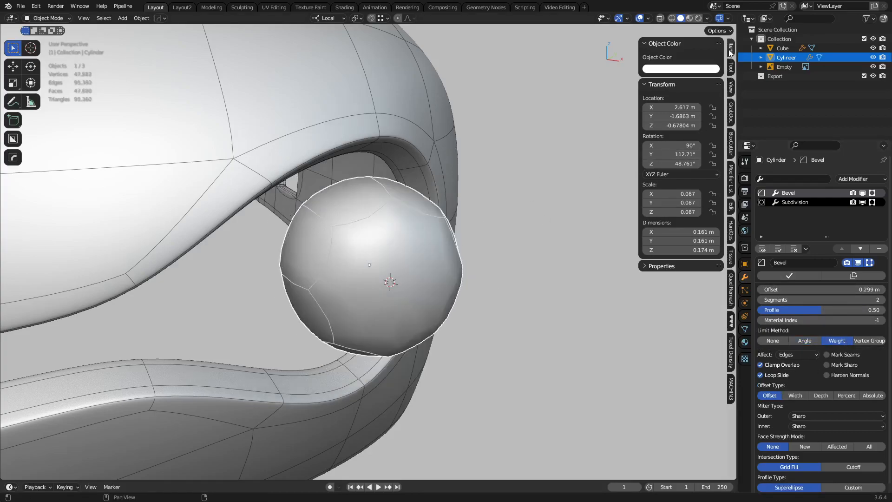
key(ctrl+Tab)
click(446, 245)
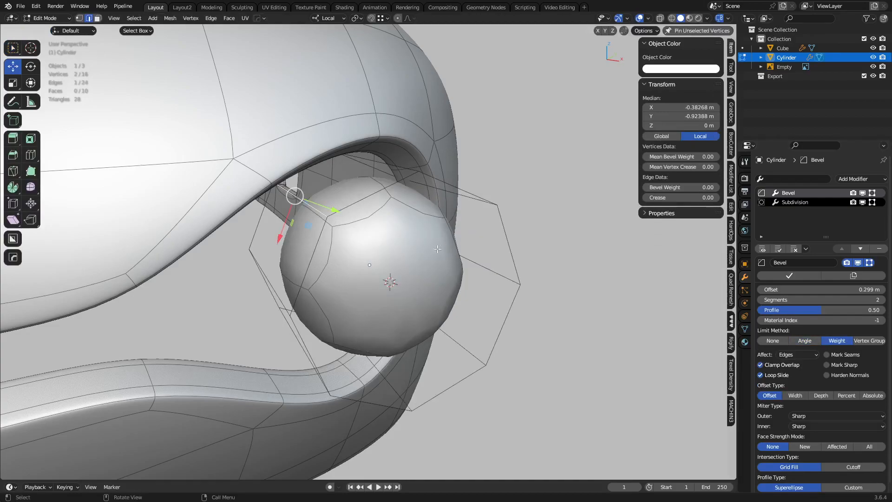
click(872, 202)
click(873, 194)
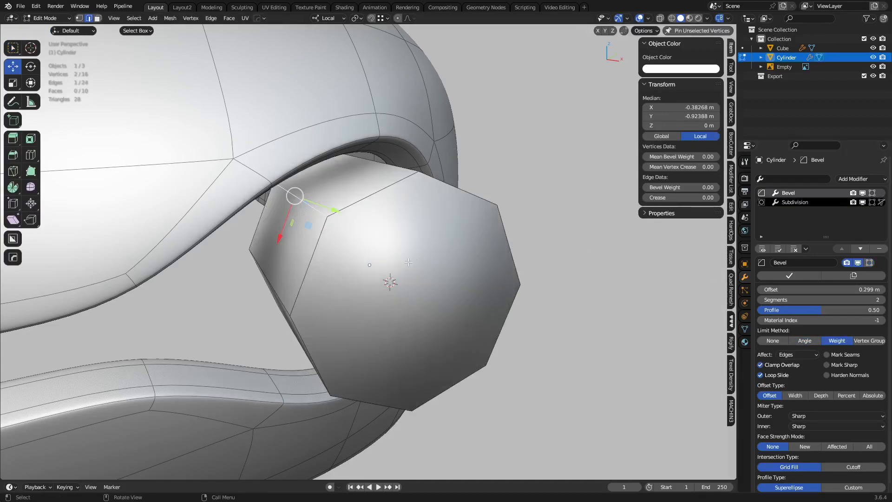
Step: Select the cylinder's outer end face and set the mean bevel weight of its edges to 1
key(3)
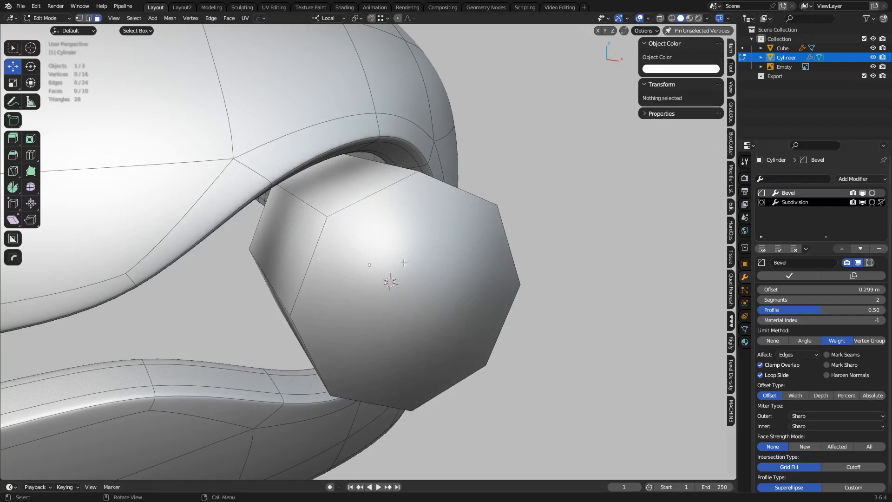
click(395, 199)
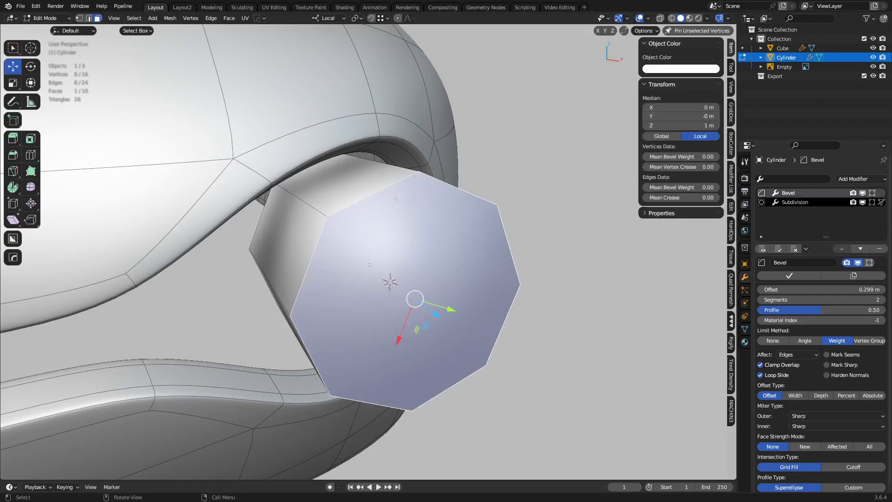
click(687, 187)
text(1)
key(Return)
Step: Return the cylinder to Object Mode and set its Bevel offset to 0.159 m
key(ctrl+Tab)
click(544, 306)
middle_drag(533, 308, 405, 288)
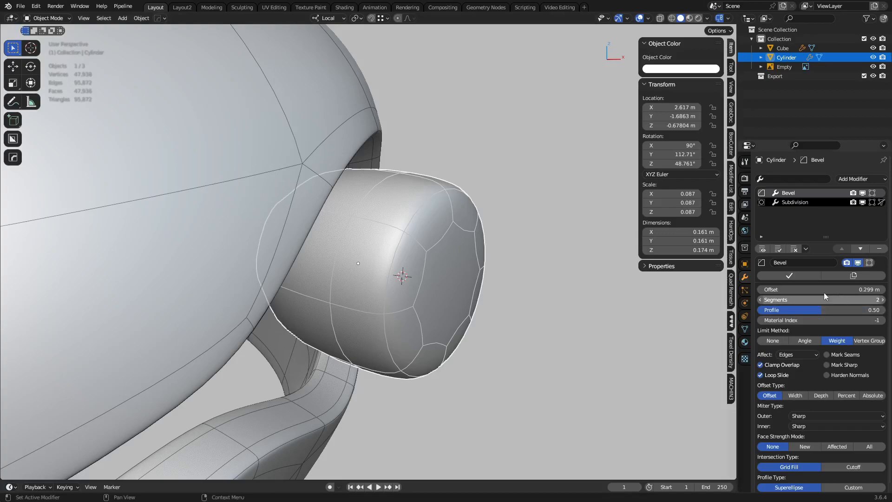
drag(843, 289, 818, 289)
Step: In Edit Mode, select the cylinder's opposite end face through X-ray, give its edges bevel weight, and return to Object Mode
middle_drag(442, 288, 422, 274)
key(Tab)
click(507, 272)
middle_drag(506, 272, 535, 274)
key(alt+z)
click(335, 257)
key(alt+z)
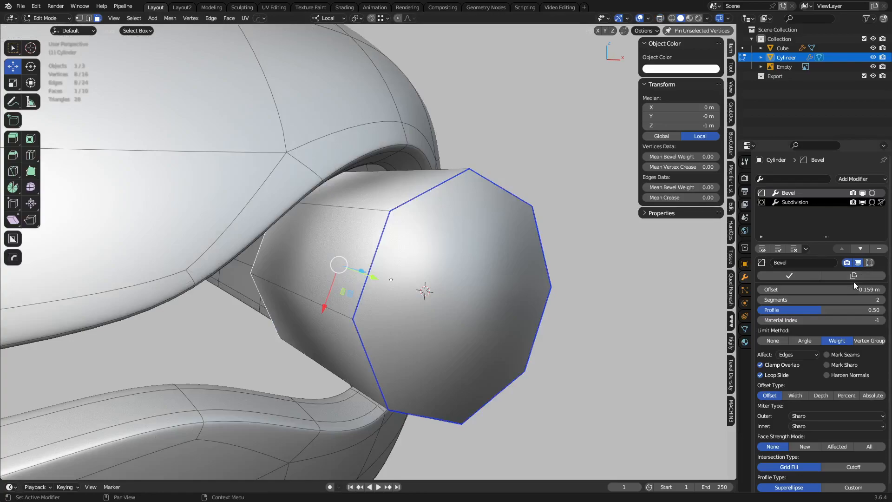
key(Tab)
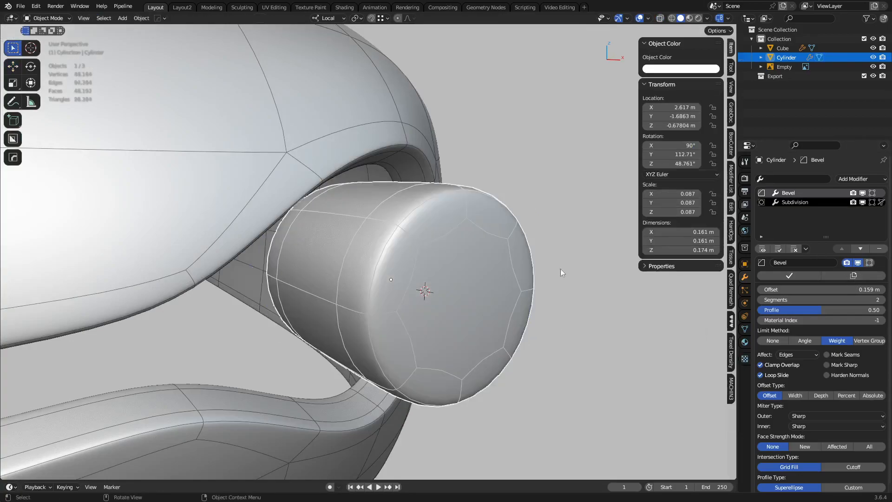
Step: Deselect the cylinder and turn off Optimal Display in its Subdivision modifier
click(542, 277)
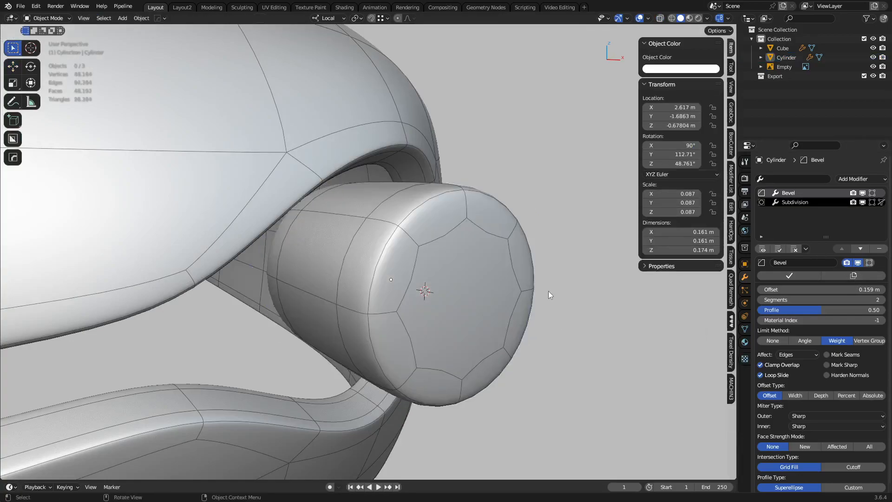
key(shift+alt+z)
key(shift+alt+z)
click(837, 203)
click(850, 341)
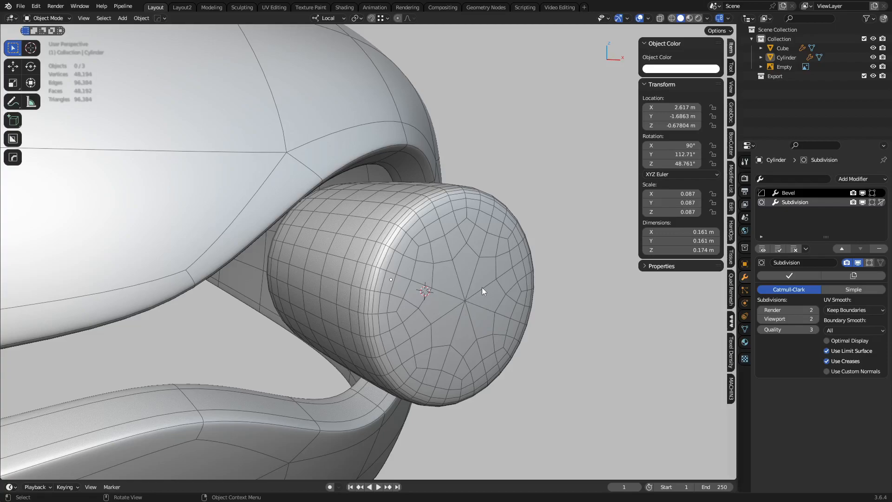
Step: Inspect the cylinder's subdivided end cap with the overlays hidden and shown, examining its mesh flow up close
key(shift+alt+z)
middle_drag(501, 308, 426, 341)
key(shift+alt+z)
scroll(437, 313, up, 6)
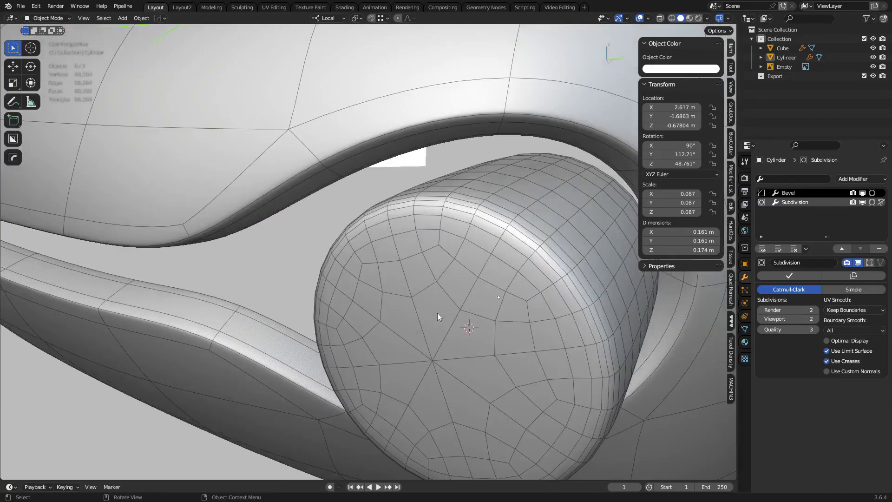
middle_drag(424, 295, 409, 249)
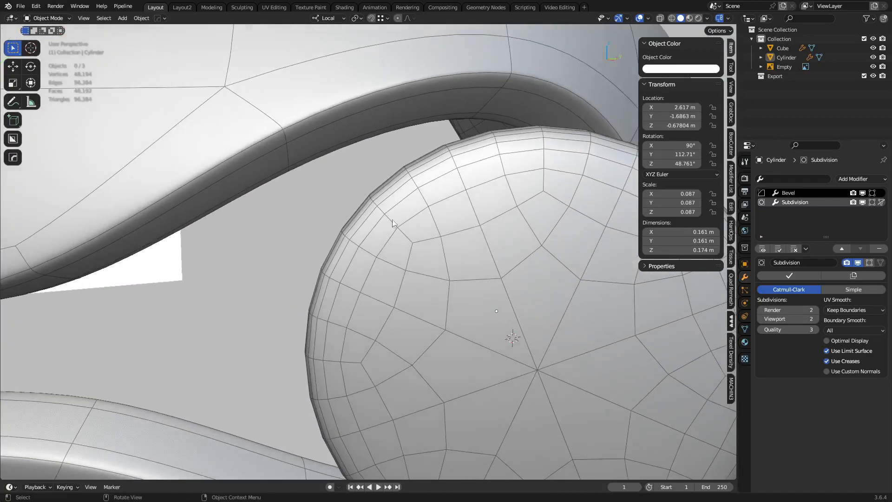
Step: Inspect the cylinder's subdivided end cap up close and within the body's opening, with the wireframe shown and hidden
middle_drag(411, 349, 358, 294)
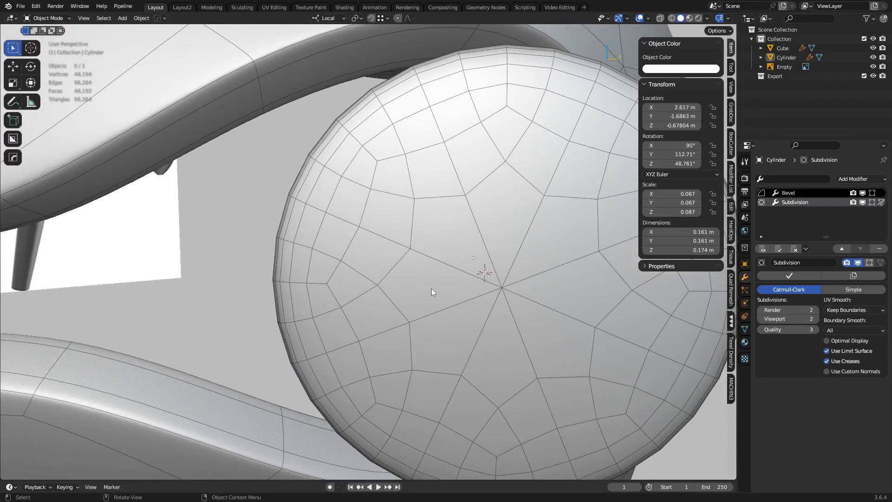
middle_drag(431, 288, 431, 258)
scroll(442, 280, down, 5)
key(z)
click(411, 304)
middle_drag(413, 306, 371, 330)
scroll(406, 298, up, 2)
right_click(406, 301)
click(400, 291)
key(ctrl+z)
scroll(436, 309, down, 2)
middle_drag(436, 309, 444, 322)
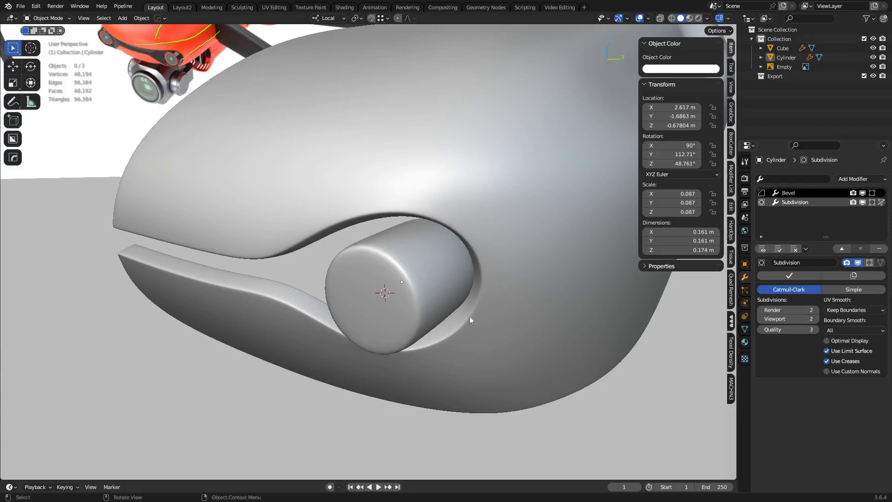
Step: In Edit Mode, extrude the cylinder's front end face in place, scale it to 0.737 and clear its edges' bevel weight
click(407, 308)
key(Tab)
middle_drag(366, 312, 403, 300)
click(403, 300)
scroll(561, 361, up, 3)
key(e)
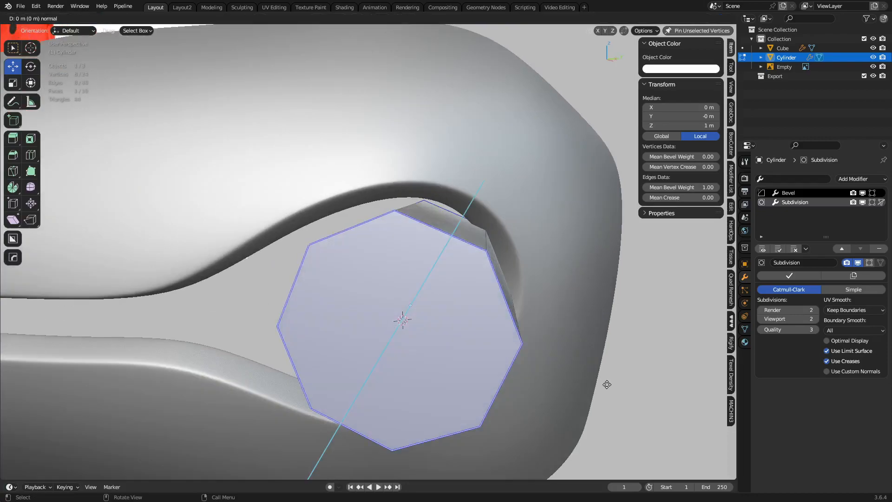
key(s)
click(551, 374)
drag(697, 188, 646, 188)
Step: Extrude and scale down the inner face again, merge it at its center, and return to Object Mode
key(e)
key(s)
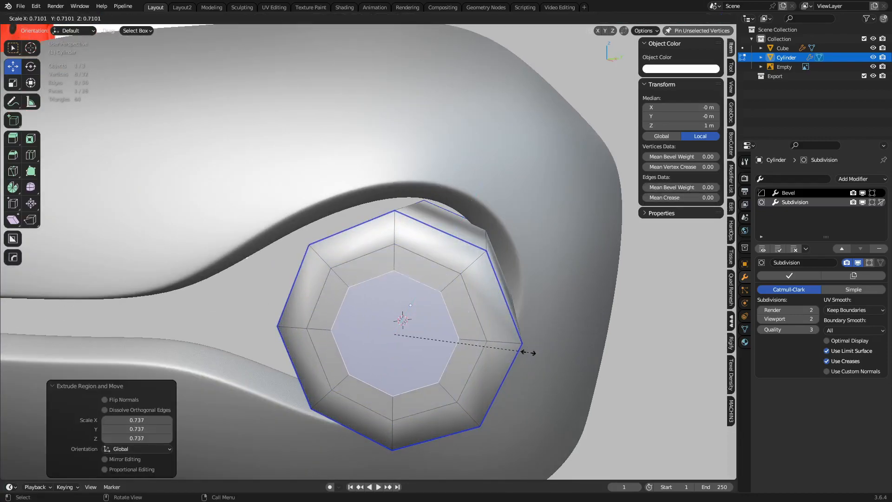
click(495, 348)
key(m)
key(c)
key(shift+grave)
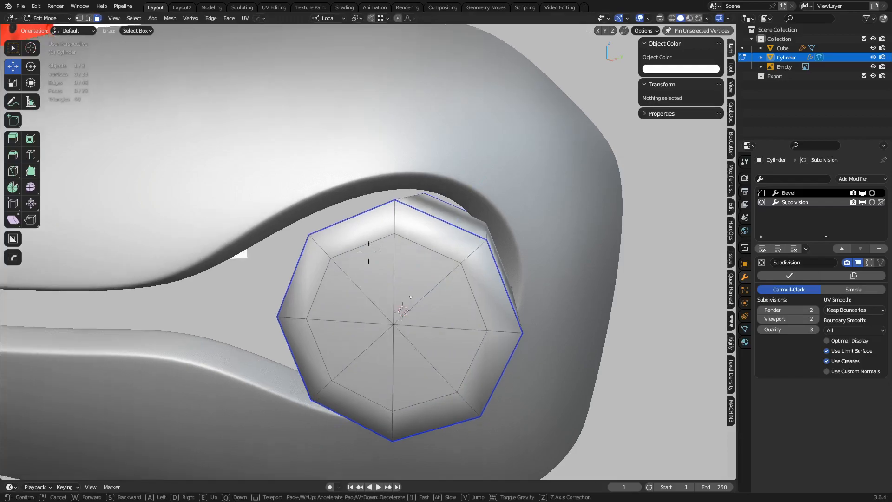
click(369, 252)
key(ctrl+Tab)
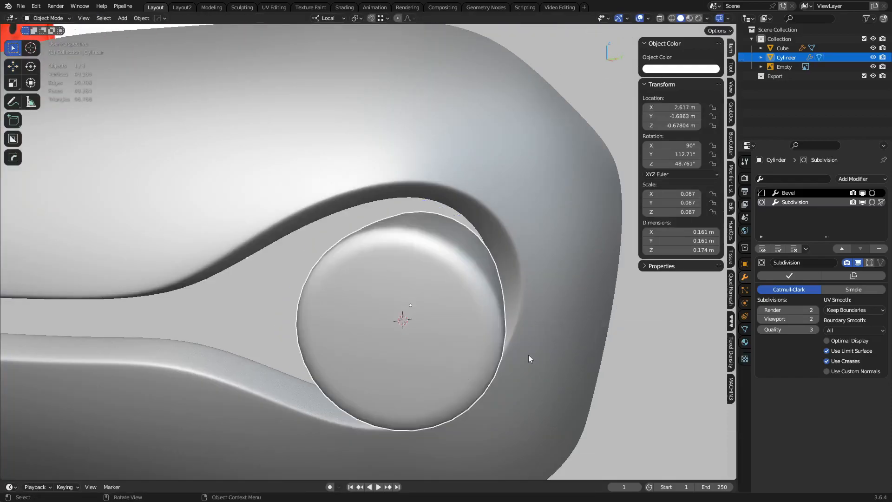
Step: Examine the cap's subdivided mesh flow and remove the Bevel modifier from the cylinder
middle_drag(456, 347, 380, 237)
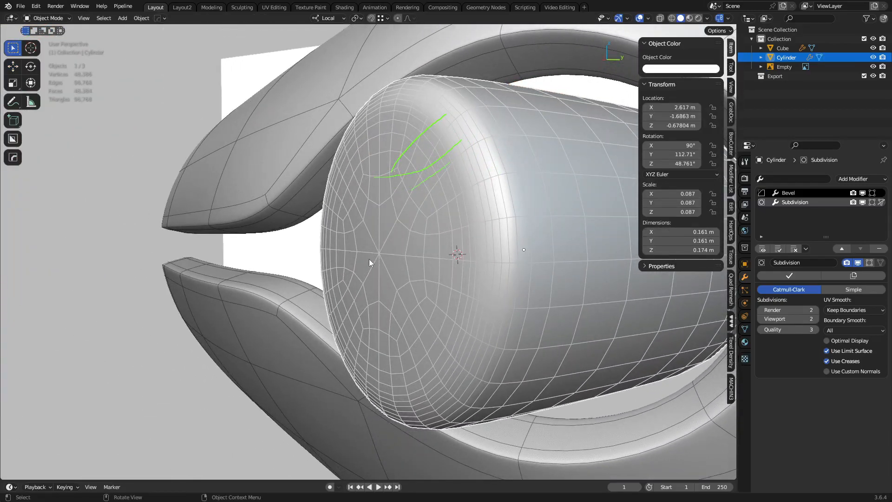
middle_drag(451, 266, 486, 348)
scroll(470, 294, down, 4)
click(437, 341)
click(427, 364)
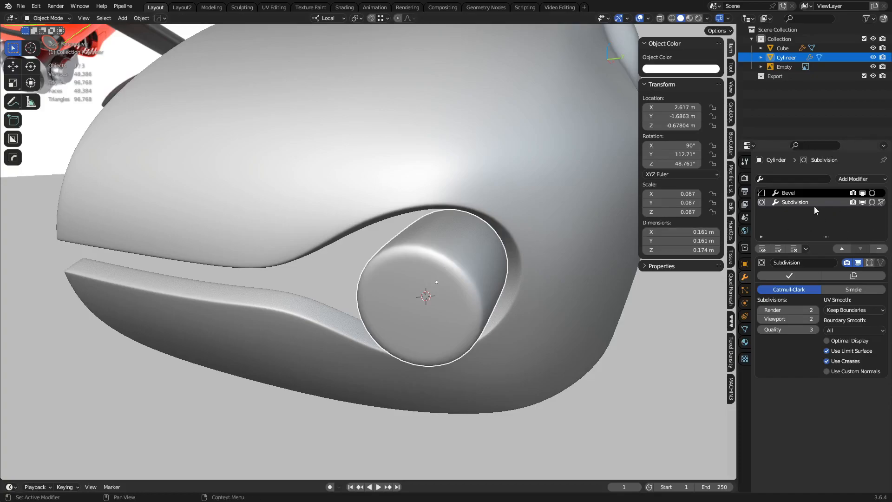
click(799, 192)
click(879, 249)
Step: In Edit Mode, select the cylinder's inset cap geometry and dissolve it back into a single end face
key(ctrl+Tab)
click(539, 302)
key(ctrl+KP_Add)
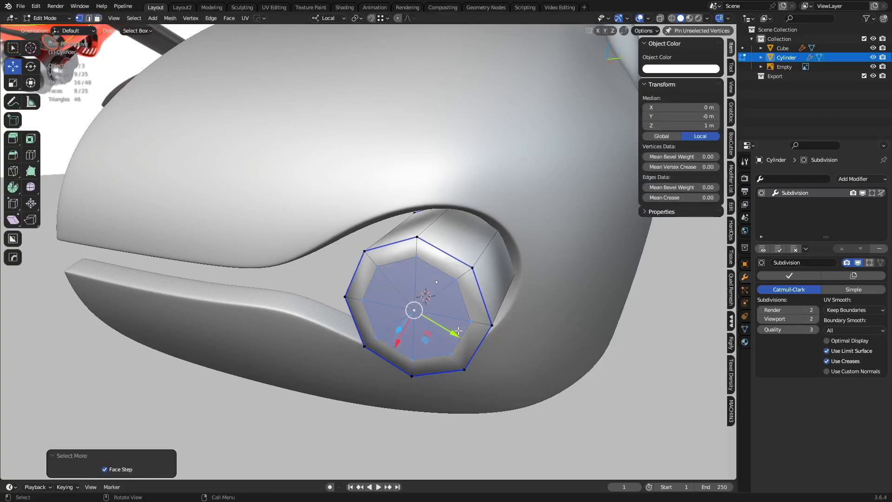
key(ctrl+KP_Add)
key(ctrl+x)
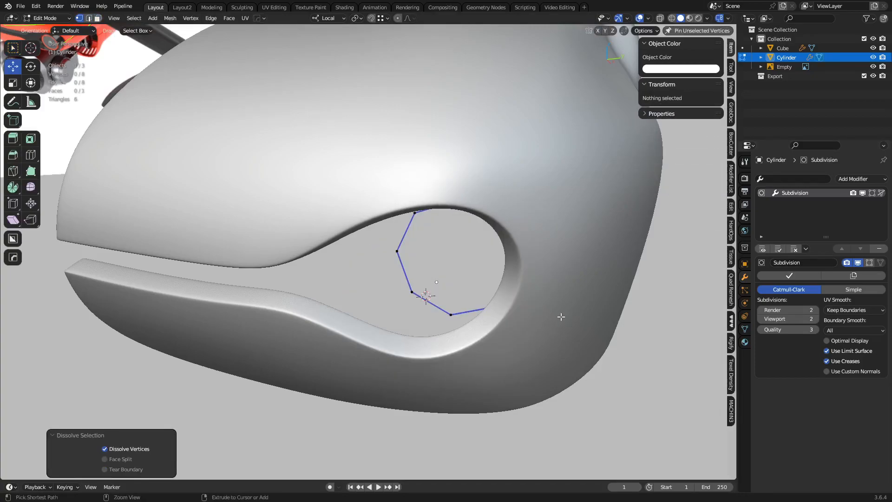
key(ctrl+z)
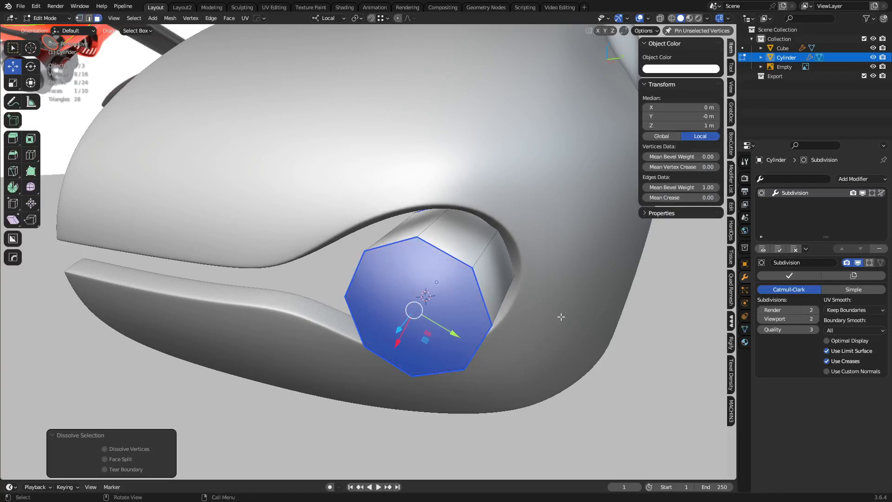
Step: Select both of the cylinder's end faces and bevel their edges 0.145 m wide with 2 segments and a shape of 1.000
key(a)
key(alt+z)
key(alt+z)
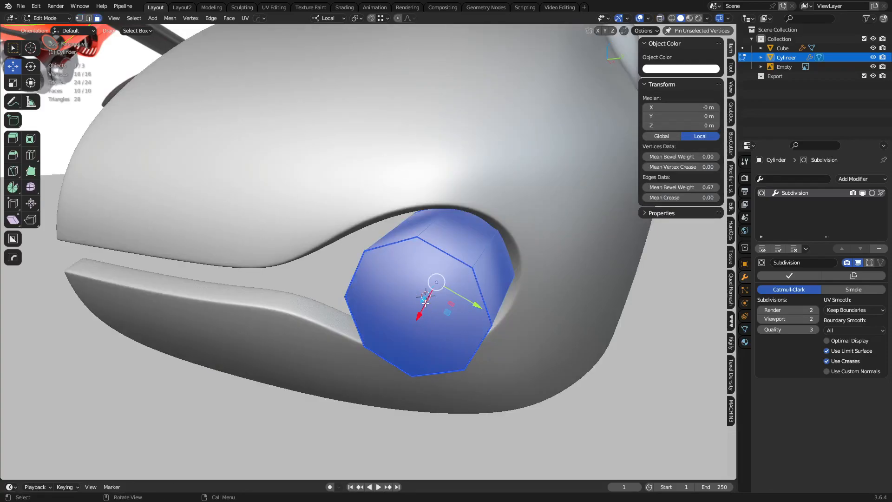
click(426, 303)
middle_drag(552, 284, 527, 315)
key(alt+z)
shift+click(530, 304)
key(alt+z)
scroll(570, 314, up, 2)
scroll(527, 315, down, 1)
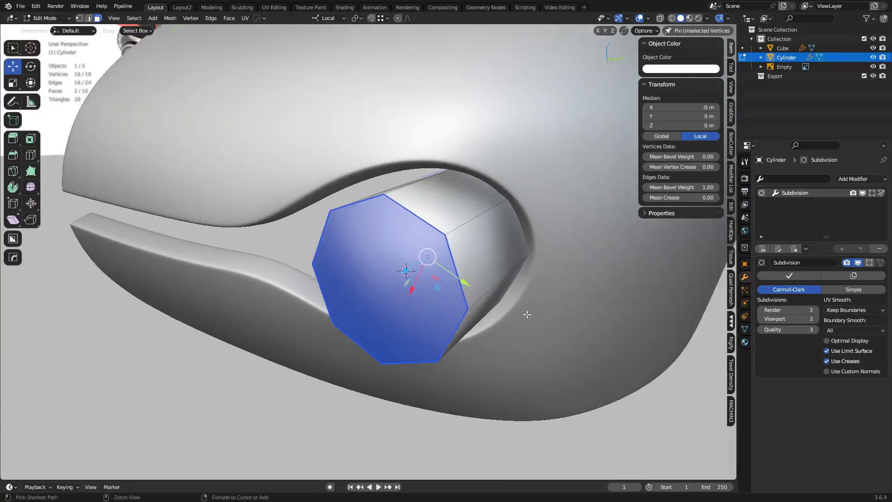
key(ctrl+b)
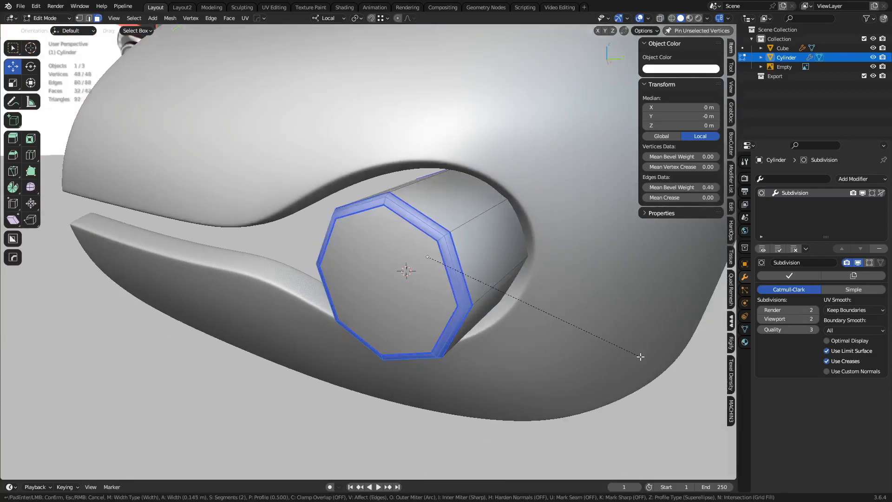
click(640, 356)
drag(139, 348, 179, 348)
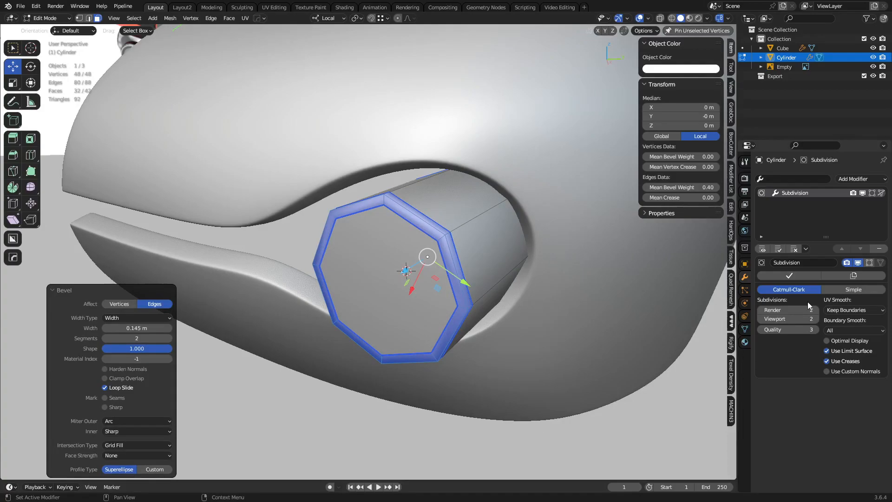
Step: Select the flat inner faces at both ends of the cylinder through X-ray and delete them
click(387, 270)
middle_drag(432, 279, 531, 255)
key(alt+z)
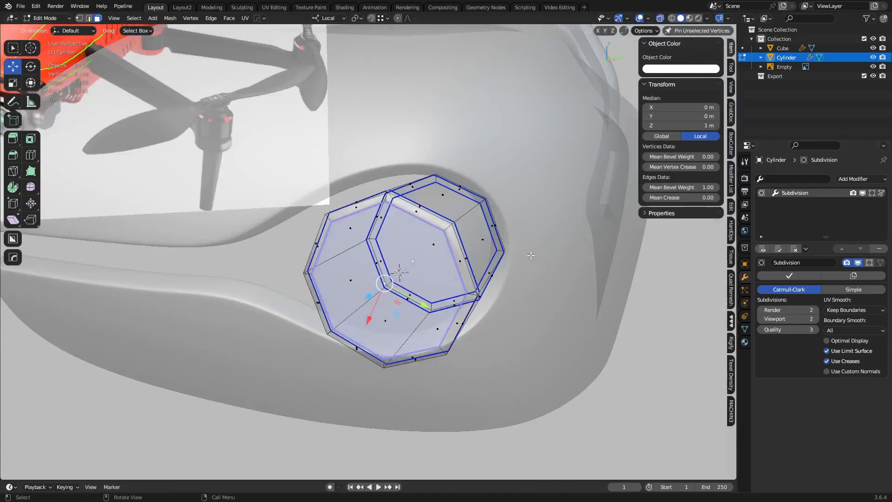
shift+click(438, 244)
key(alt+z)
middle_drag(572, 351, 592, 335)
key(x)
key(x)
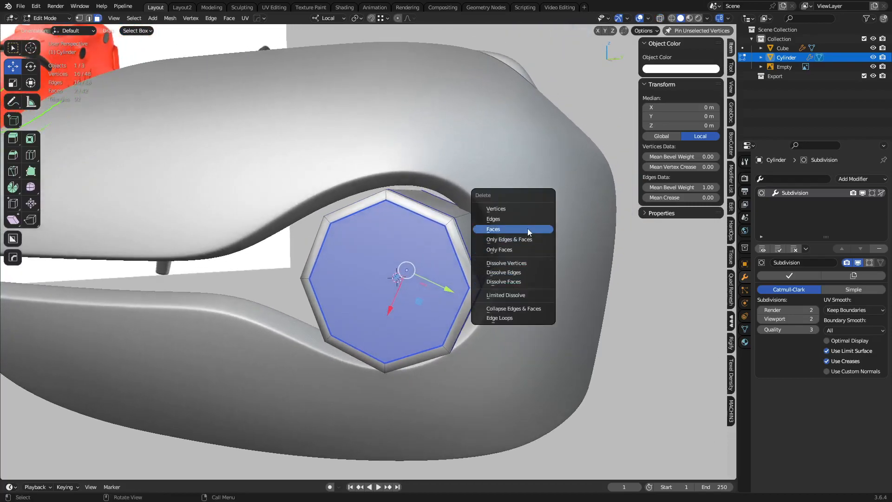
click(528, 228)
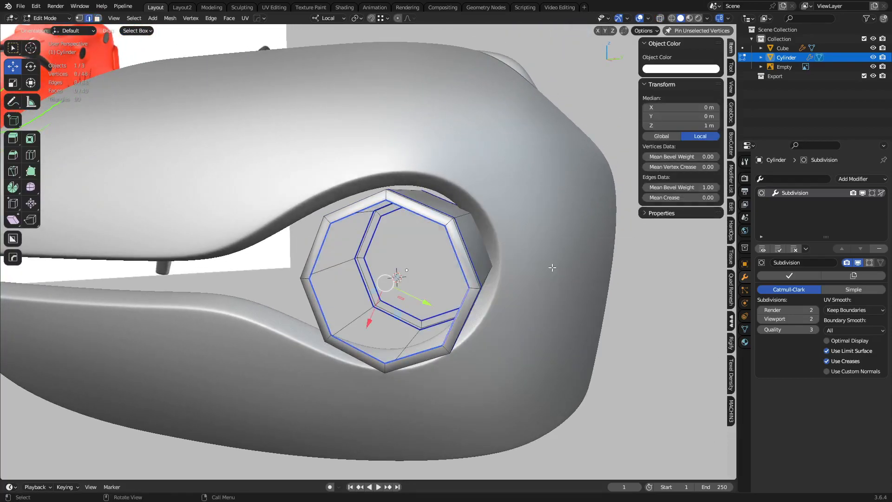
Step: Close the cylinder's front opening and its rear opening with Grid Fill
key(ctrl+f)
click(568, 269)
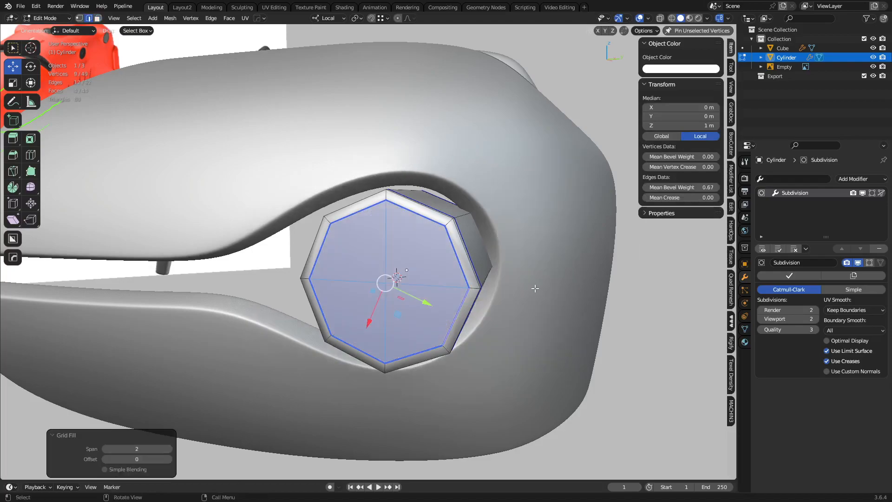
key(alt+z)
alt+click(436, 314)
key(ctrl+f)
click(581, 264)
Step: Isolate the cylinder, undo the rear grid fill and refill that opening with its offset shifted to form an upright cross
key(alt+z)
key(alt+z)
middle_drag(479, 289, 406, 275)
key(KP_Divide)
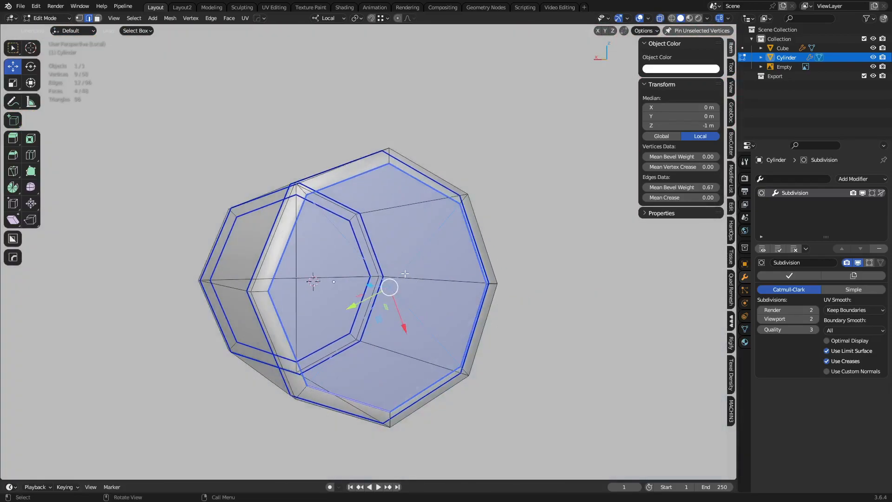
key(alt+z)
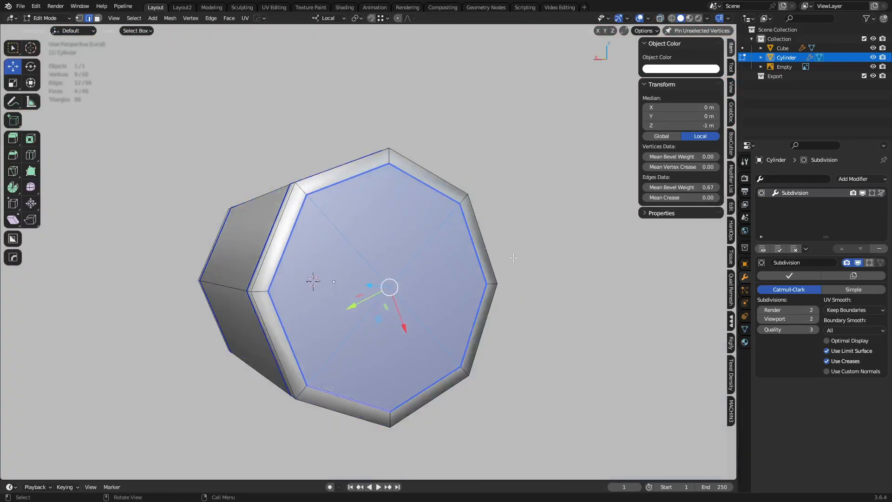
middle_drag(471, 286, 485, 293)
click(502, 288)
key(ctrl+z)
key(ctrl+z)
key(ctrl+f)
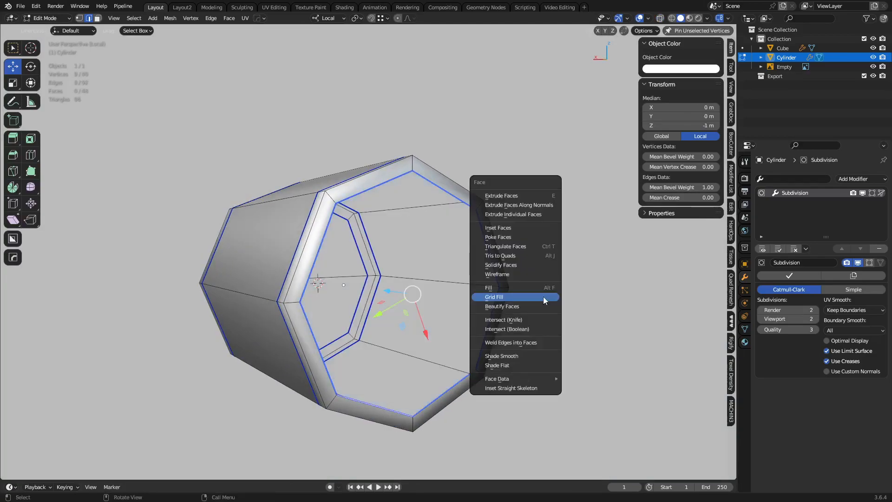
click(543, 296)
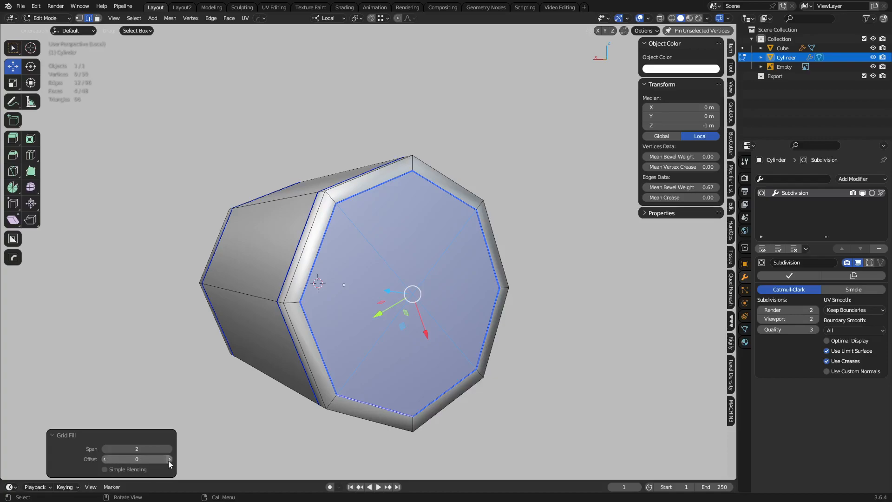
click(505, 312)
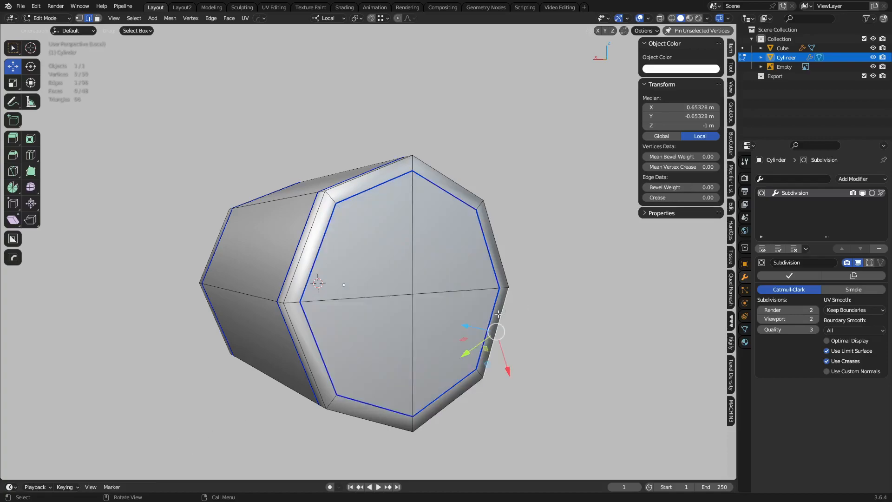
Step: Leave the isolated view and return the cylinder to Object Mode to check it inside the drone body
middle_drag(389, 337, 385, 295)
key(KP_Divide)
key(period)
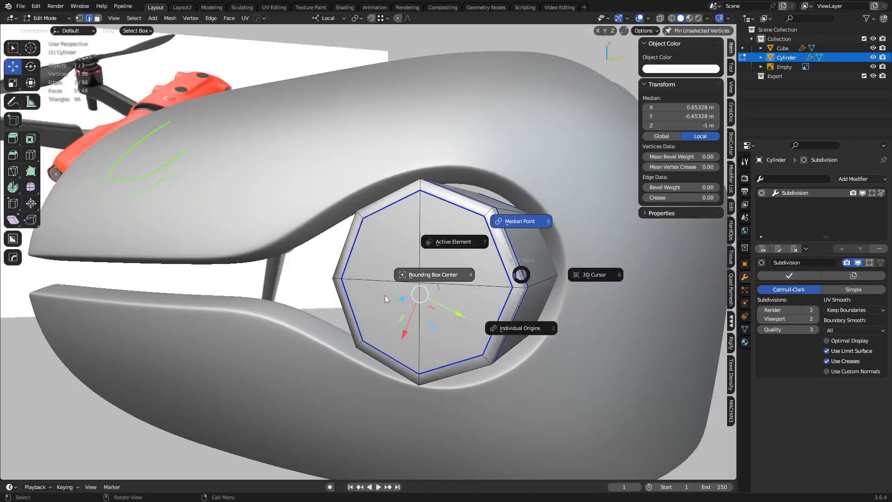
key(Escape)
key(ctrl+Tab)
click(425, 294)
scroll(428, 290, down, 4)
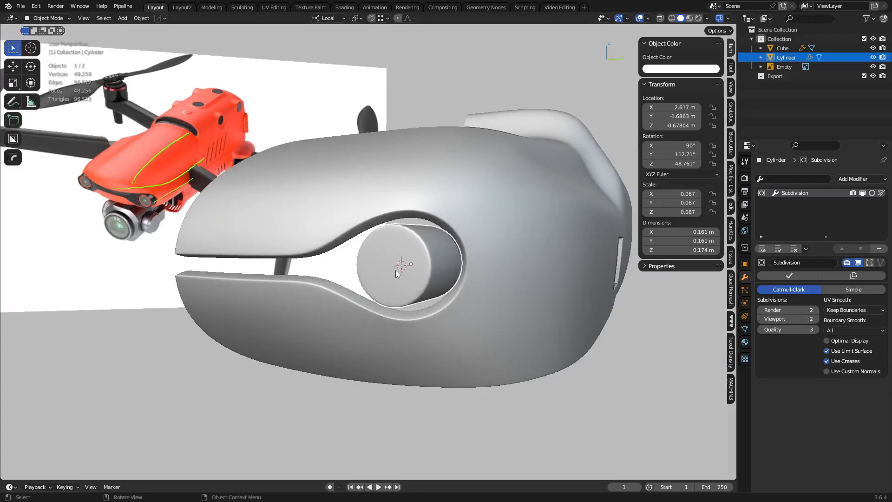
scroll(395, 275, up, 2)
Step: In Edit Mode, select the four faces of the front cap and set their edges' mean bevel weight to 0
key(Tab)
key(3)
click(391, 298)
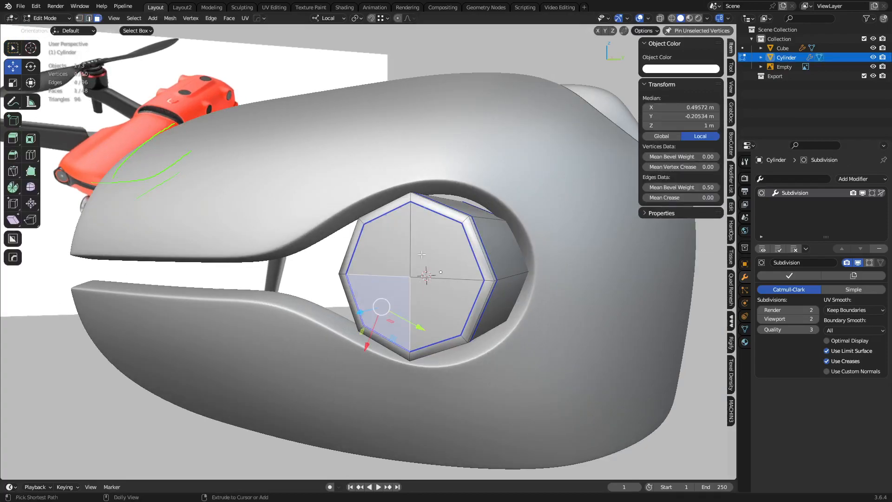
ctrl+shift+click(422, 254)
scroll(597, 376, up, 2)
drag(672, 187, 616, 189)
Step: Inset the front cap's four faces, extrude them about 0.0168 m into the cylinder and inset them again by 0.03329 m
click(444, 327)
shift+click(403, 271)
shift+click(397, 312)
shift+click(458, 263)
middle_drag(556, 393, 582, 396)
key(i)
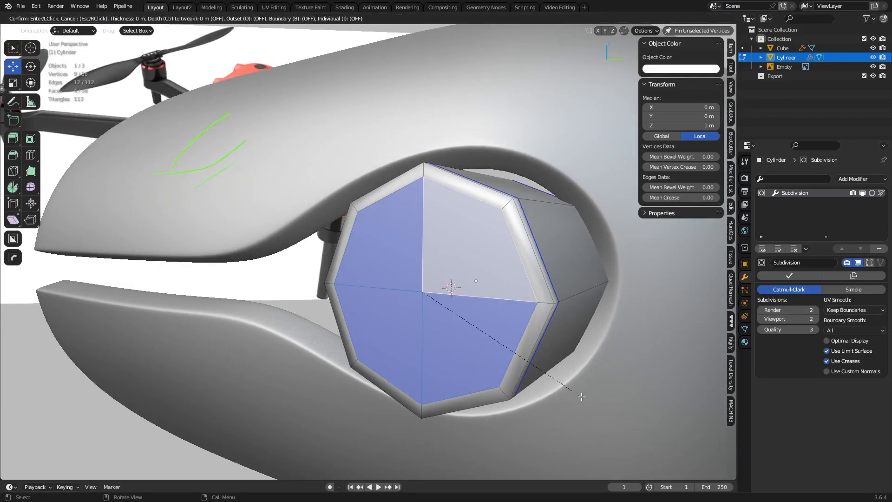
click(587, 395)
key(e)
click(593, 392)
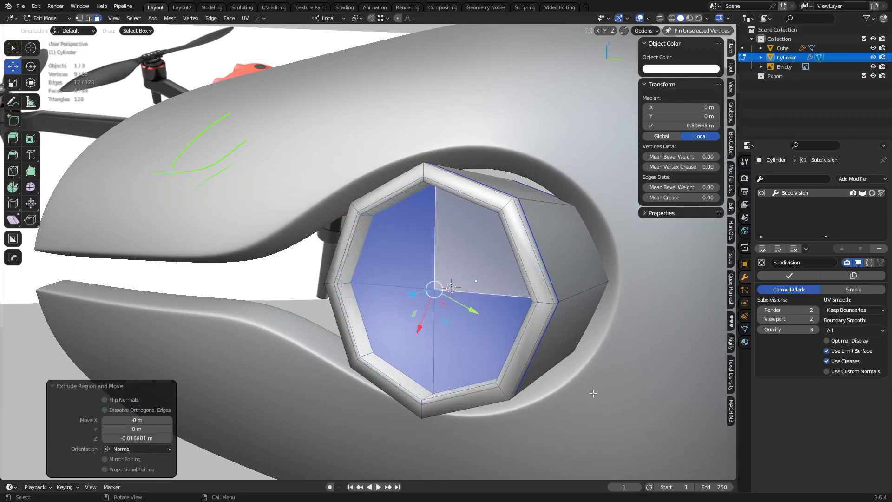
key(i)
click(589, 392)
key(ctrl+r)
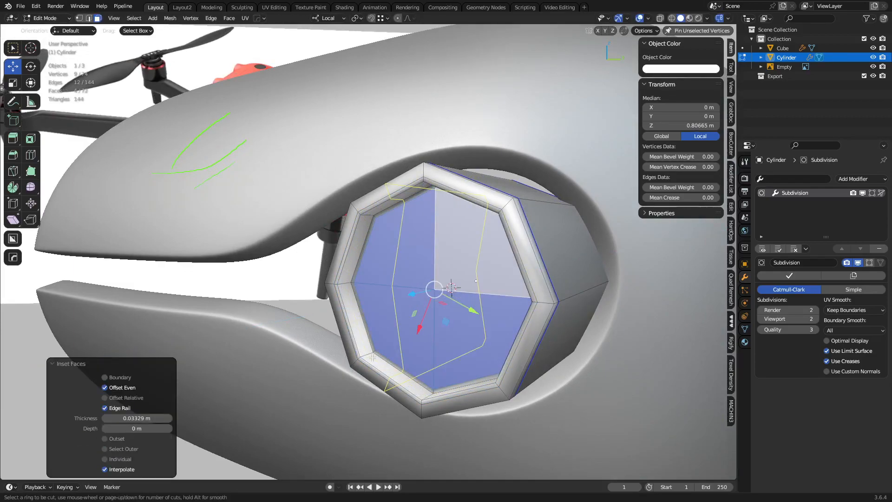
click(370, 358)
right_click(371, 358)
key(ctrl+z)
Step: Add centered edge loops around the recess in the front cap and check the rounding in Object Mode
key(ctrl+r)
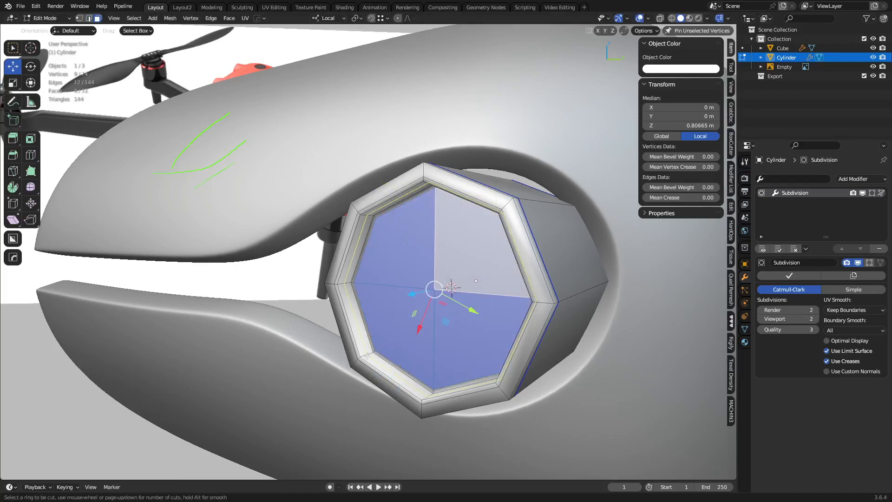
click(367, 356)
right_click(367, 356)
key(ctrl+Tab)
click(452, 370)
key(ctrl+Tab)
click(508, 370)
Step: Select the four faces inside the front recess and extrude them outward in short stages, starting with about 0.0044 m
click(417, 333)
shift+click(411, 257)
shift+click(454, 269)
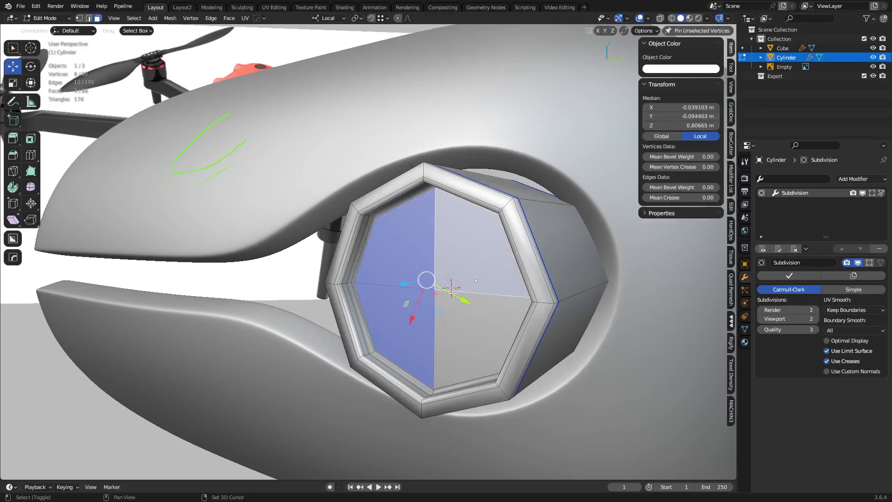
shift+click(483, 344)
scroll(523, 367, up, 2)
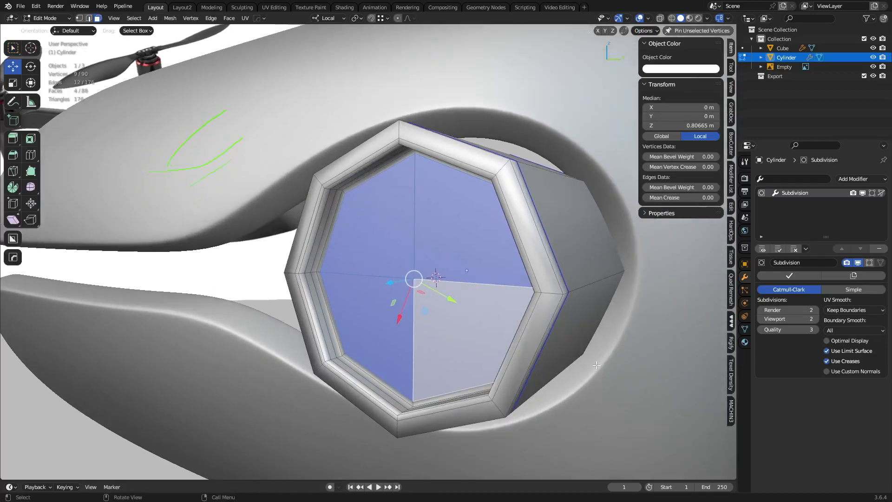
key(e)
click(542, 377)
key(e)
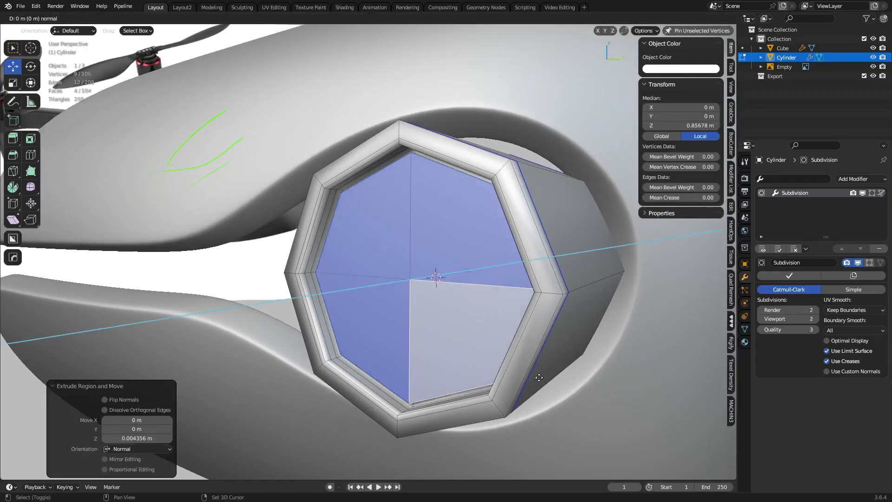
click(478, 385)
Step: Inset the raised front-cap faces by 0.02222 m and check the cylinder deselected in Object Mode
key(i)
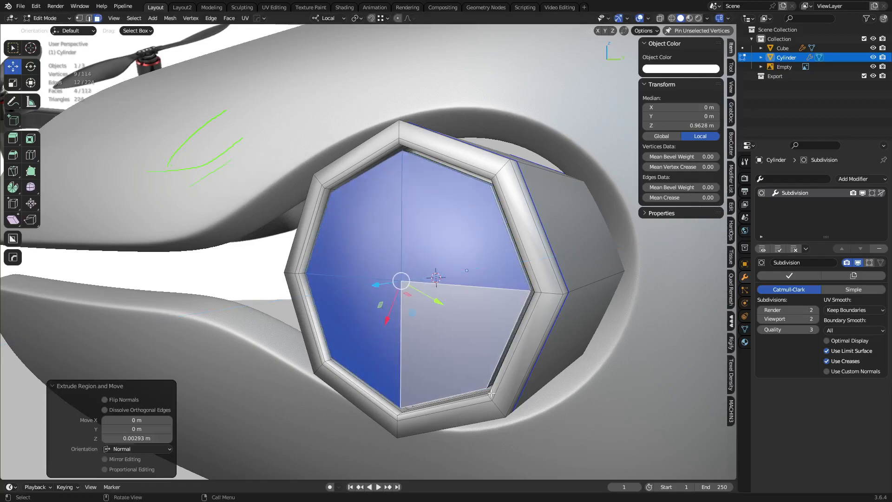
click(498, 383)
key(ctrl+Tab)
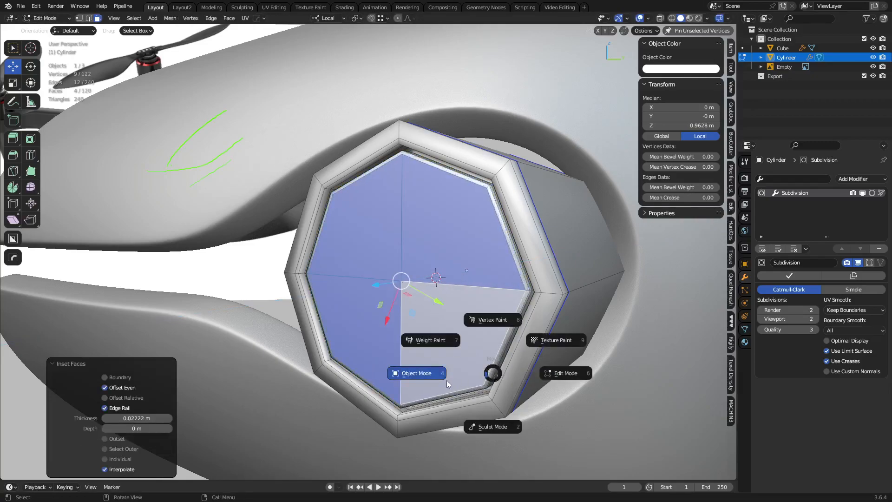
click(447, 381)
scroll(447, 380, down, 2)
key(alt+a)
scroll(492, 353, down, 4)
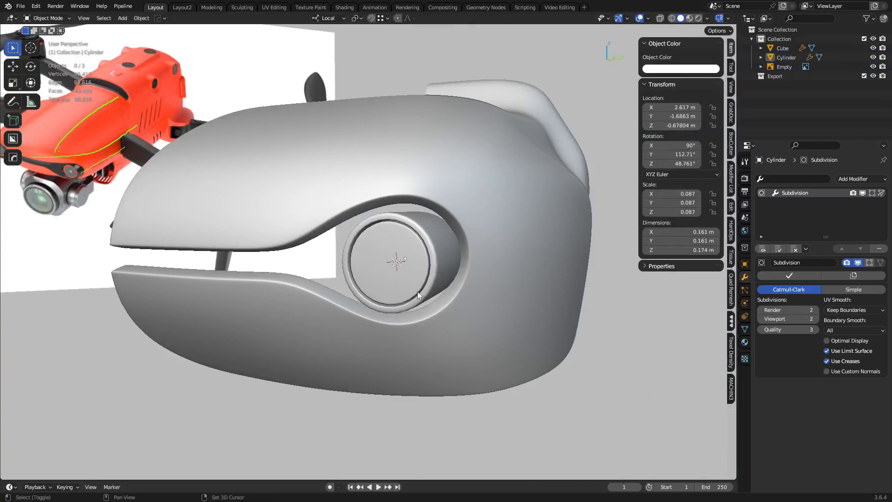
Step: Set the cylinder's viewport subdivision level to 3 and look at it from the side
click(439, 302)
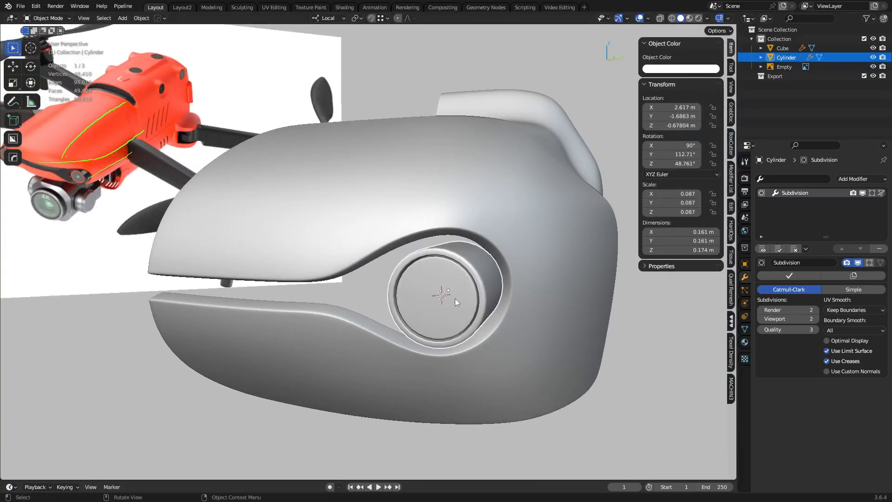
key(ctrl+3)
middle_drag(547, 321, 480, 344)
key(g)
key(x)
right_click(489, 358)
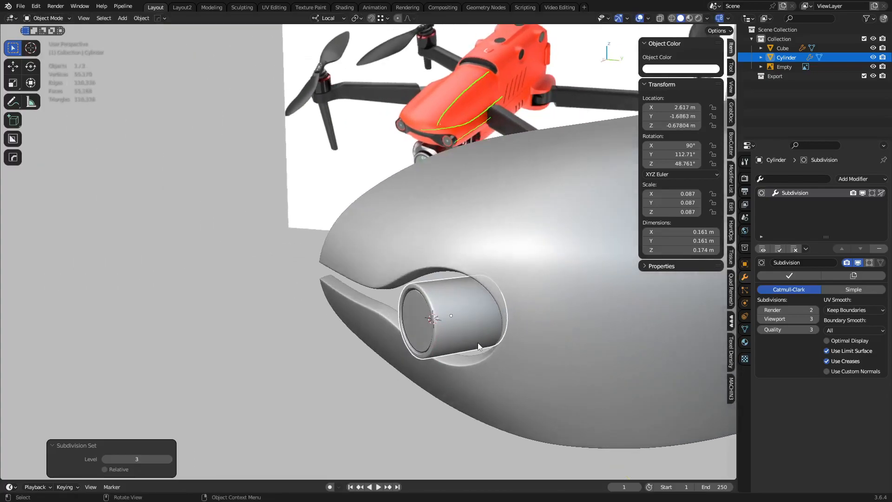
Step: Activate the Move tool on the cylinder and compare its gizmo in Global and Local orientation, ending on Local
key(shift+space)
key(g)
key(alt+period)
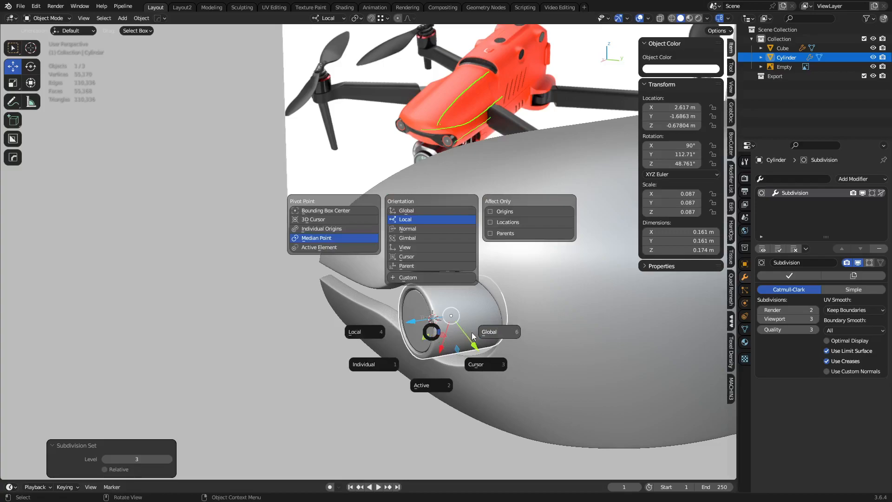
click(476, 334)
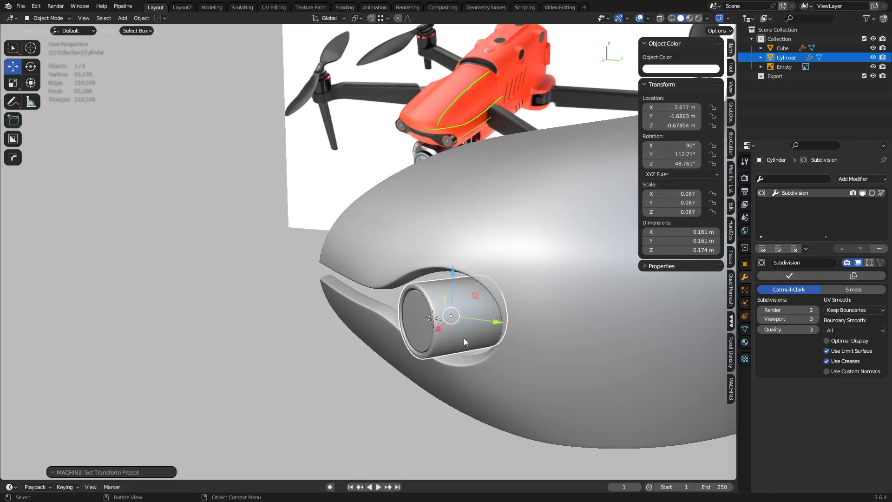
key(period)
click(439, 226)
middle_drag(481, 302, 464, 270)
Step: Align the cylinder's rotation to the drone body using MACHIN3 Align with the body as the active object
click(473, 256)
shift+click(442, 288)
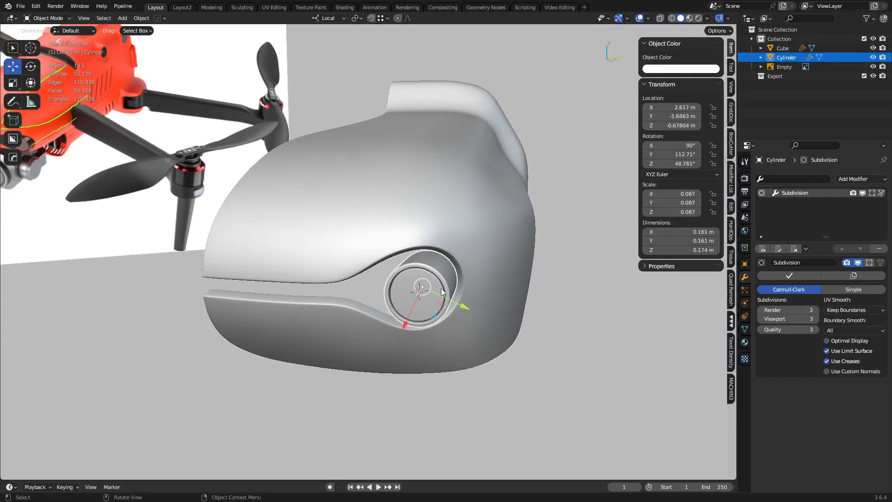
shift+click(477, 274)
key(alt+a)
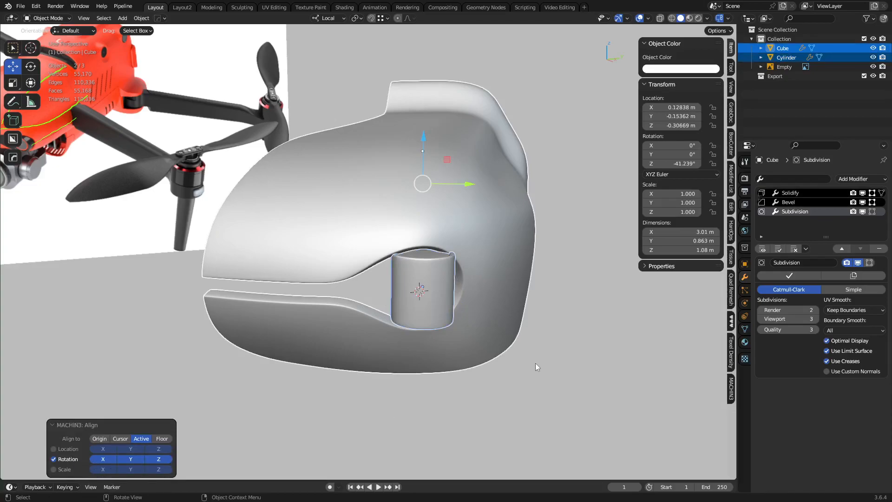
key(r)
key(x)
key(Escape)
Step: Rotate only the cylinder by 90° about its local Y axis
click(431, 305)
text(rxy90)
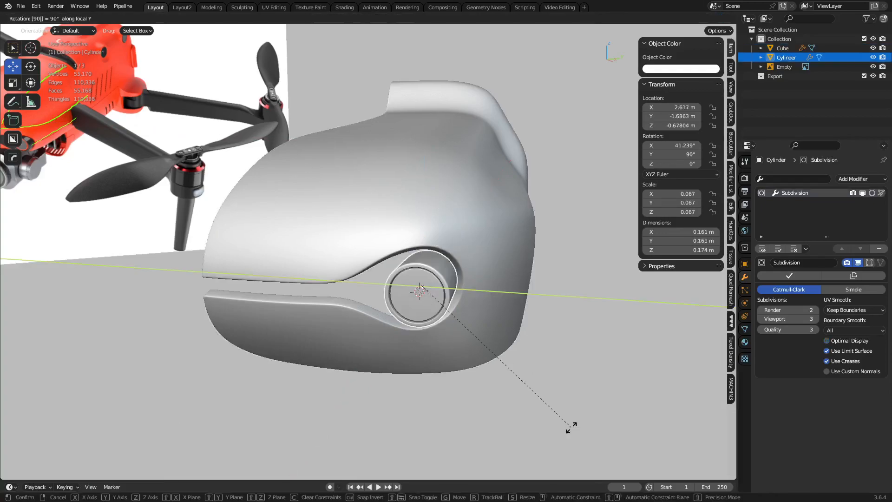
key(Return)
Step: Move the cylinder about 0.037 m along its local Z axis, deeper into the body's opening
middle_drag(472, 322, 403, 300)
key(g)
drag(404, 300, 417, 299)
middle_drag(418, 301, 501, 325)
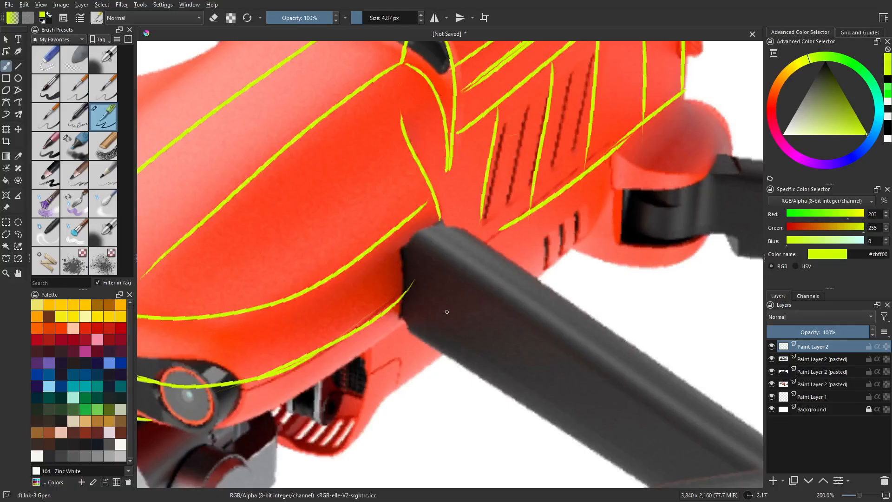
Step: Switch to Krita and examine the camera lens and its dark housing at the drone's nose on the reference image
middle_drag(446, 313, 610, 243)
scroll(270, 300, up, 2)
middle_drag(257, 305, 422, 298)
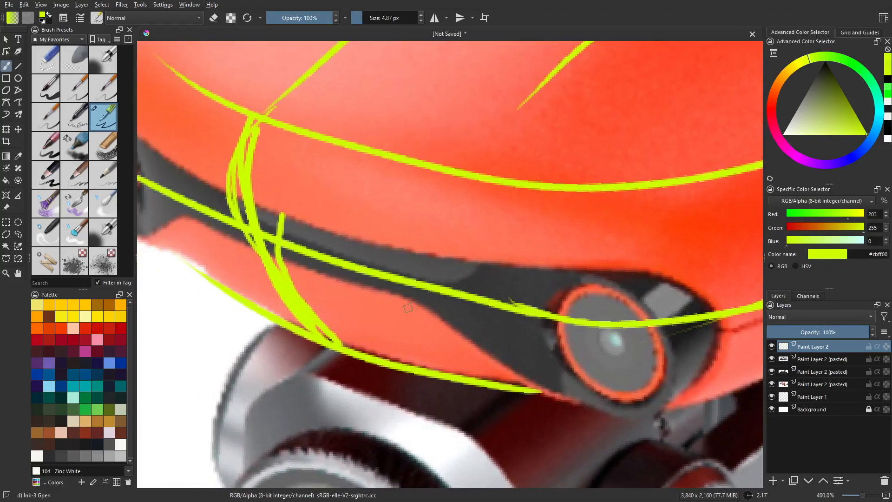
drag(380, 303, 399, 282)
drag(424, 324, 461, 287)
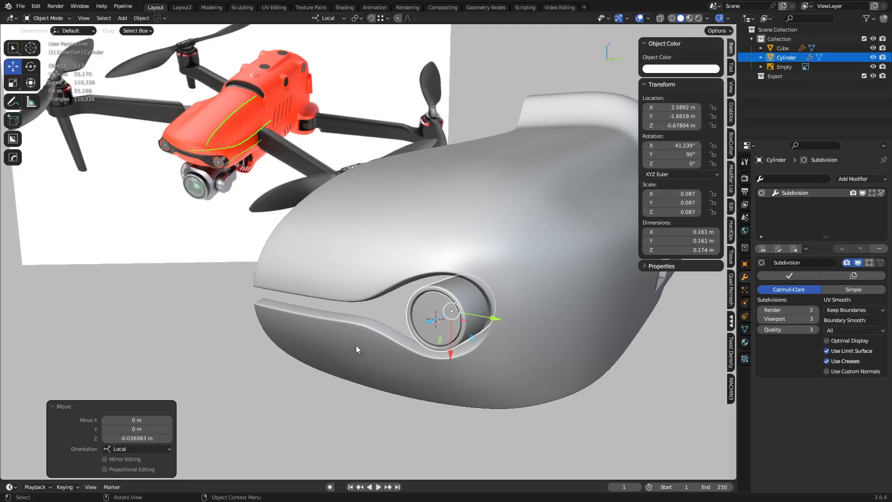
Step: Show the wireframe overlay and open the drone body in Edit Mode near the opening's lower lip
key(shift+z)
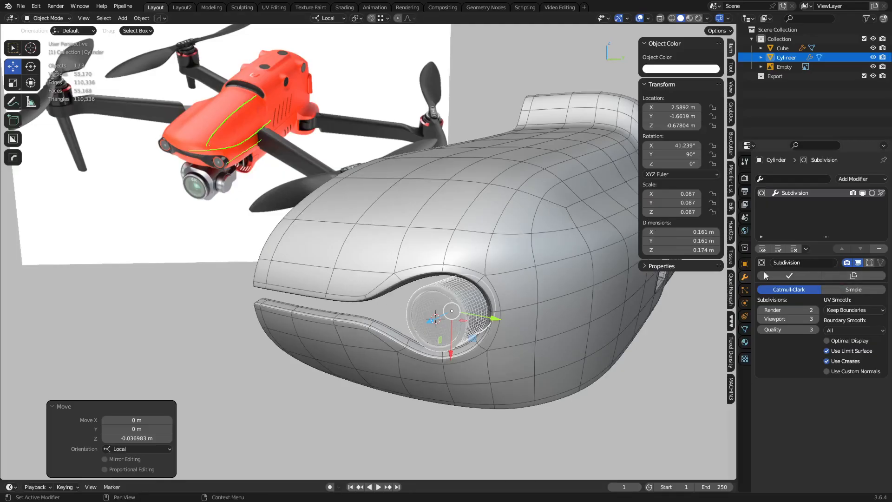
scroll(369, 331, up, 8)
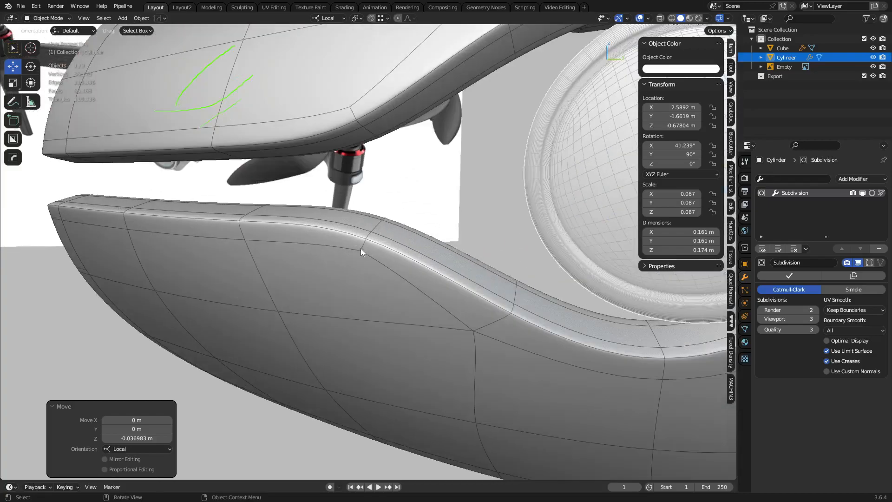
click(361, 249)
key(Tab)
shift+middle_drag(360, 249, 404, 263)
Step: Check edges along the opening's lower lip, hide the body's modifiers in Edit Mode and switch to vertex selection
key(2)
alt+click(422, 267)
key(a)
key(a)
alt+click(406, 271)
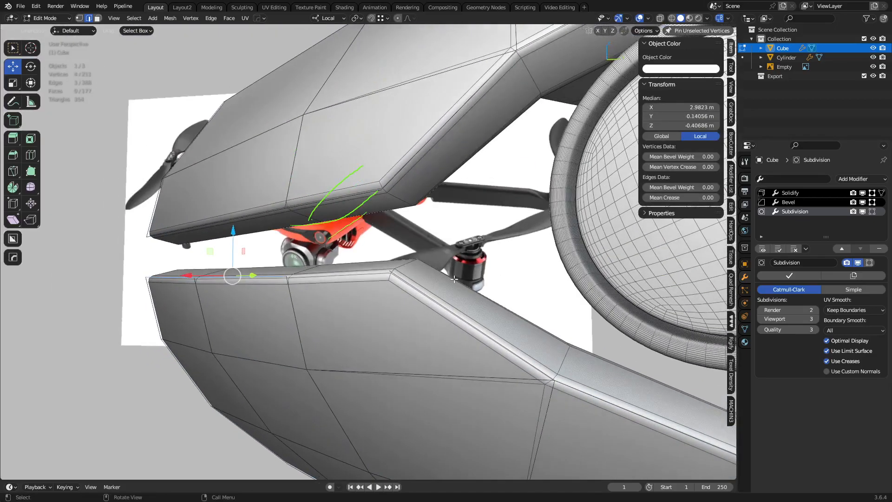
click(402, 270)
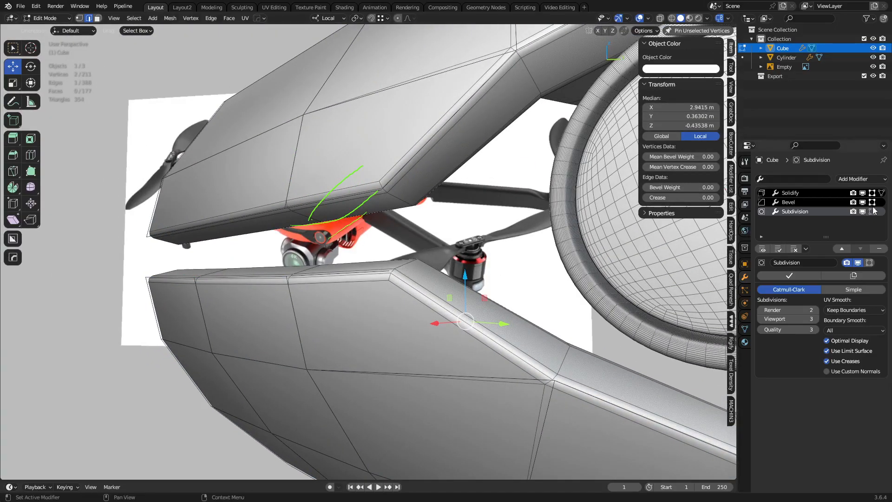
middle_drag(418, 264, 460, 298)
key(1)
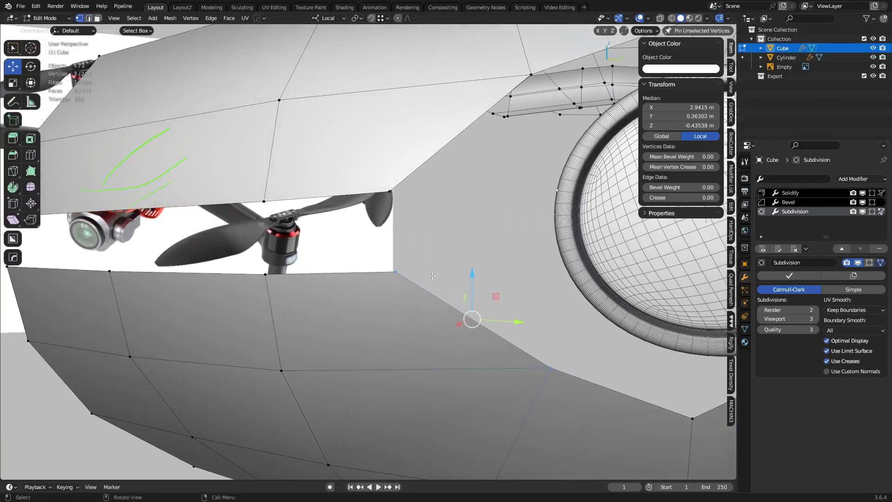
Step: Bevel the opening's upper and lower corner vertices with width 0.0199 m, 2 segments and shape 1.000
click(395, 272)
shift+click(392, 191)
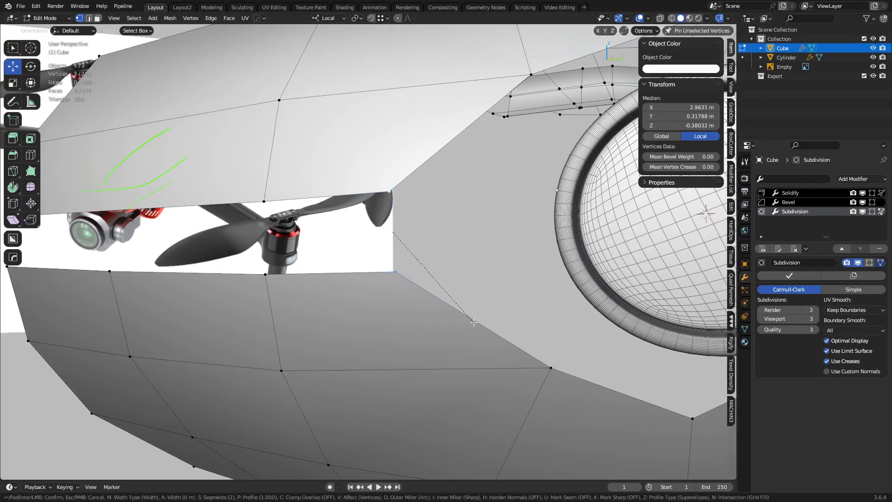
key(ctrl+shift+b)
click(505, 338)
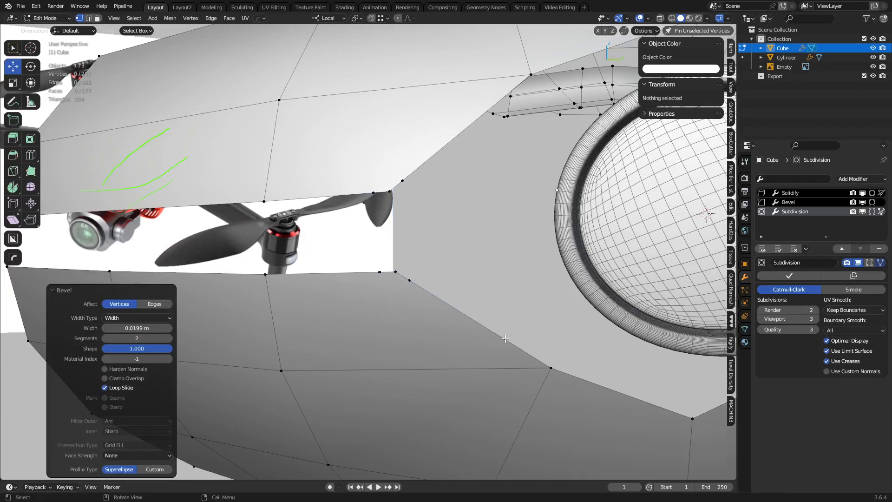
Step: Inspect the bevelled upper and lower corners of the opening on the smoothed body in Object Mode
key(ctrl+Tab)
click(433, 342)
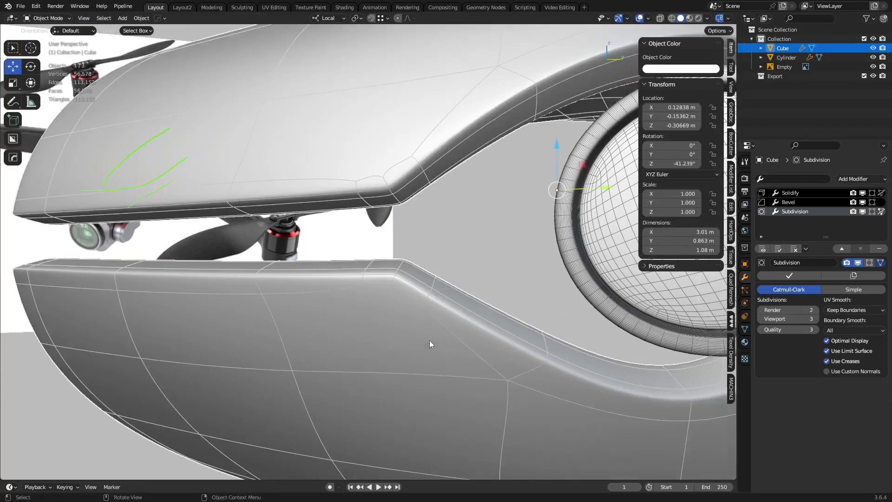
mouse_move(420, 320)
middle_down()
mouse_move(400, 311)
mouse_move(422, 317)
middle_up()
shift+middle_drag(393, 276, 416, 293)
click(428, 293)
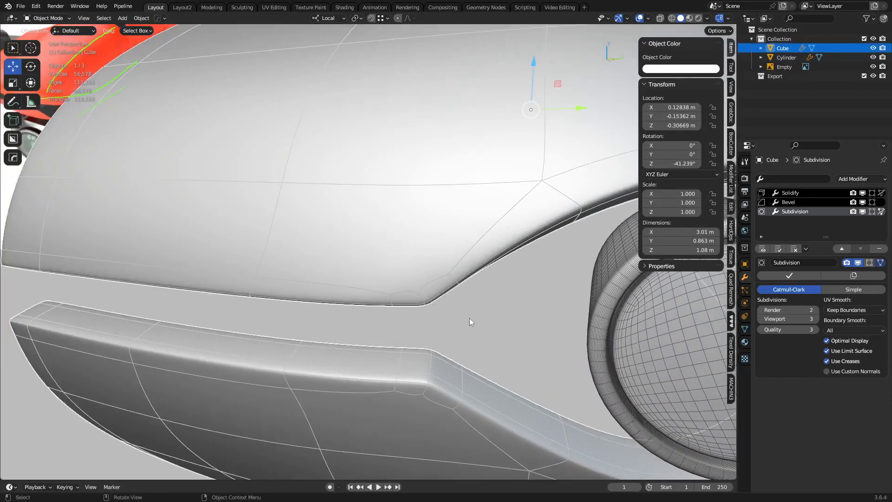
click(470, 318)
Step: In Edit Mode, knife-cut around the bevelled upper corner and along the upper lip toward the body's front edge
key(Tab)
click(439, 299)
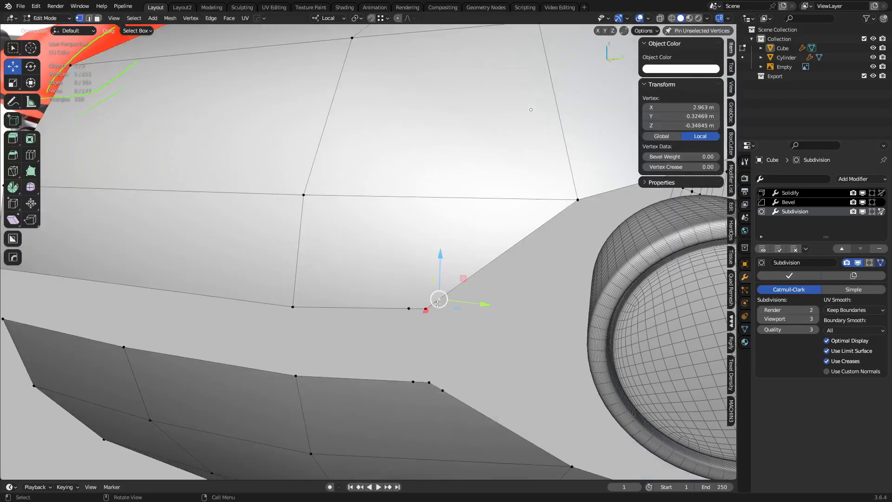
click(409, 308)
shift+click(439, 298)
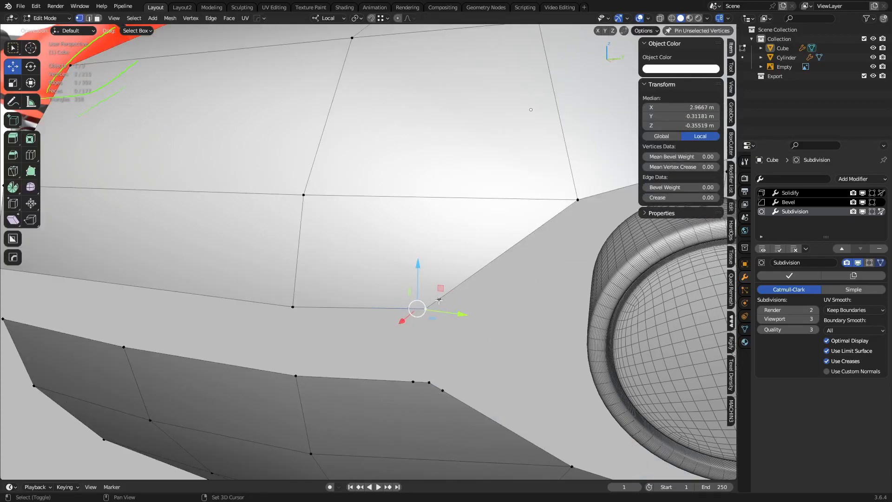
click(480, 331)
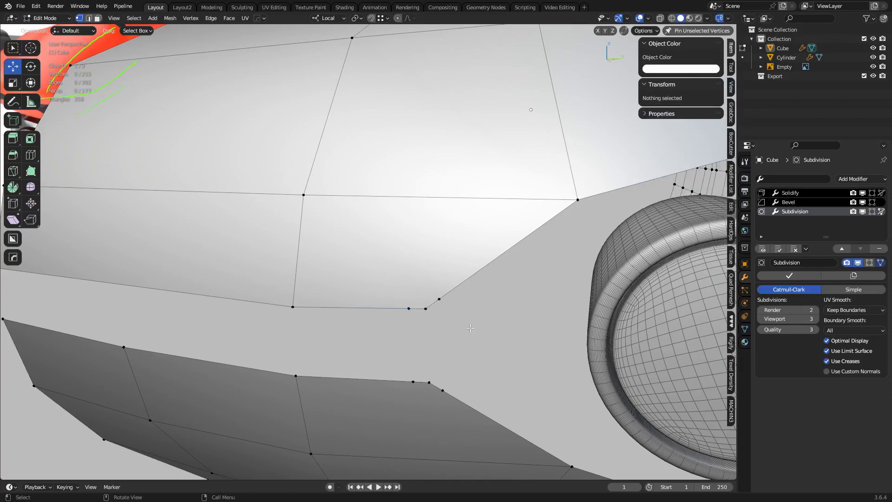
scroll(455, 315, down, 2)
key(k)
click(432, 303)
click(408, 311)
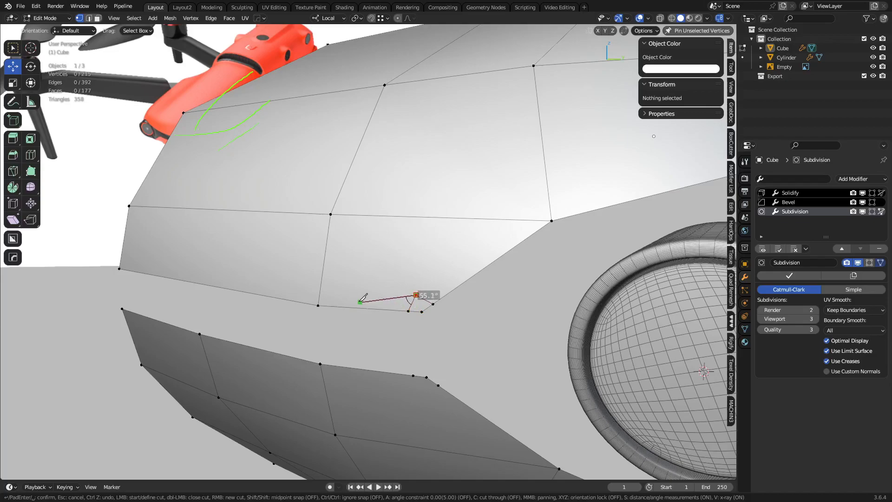
click(321, 291)
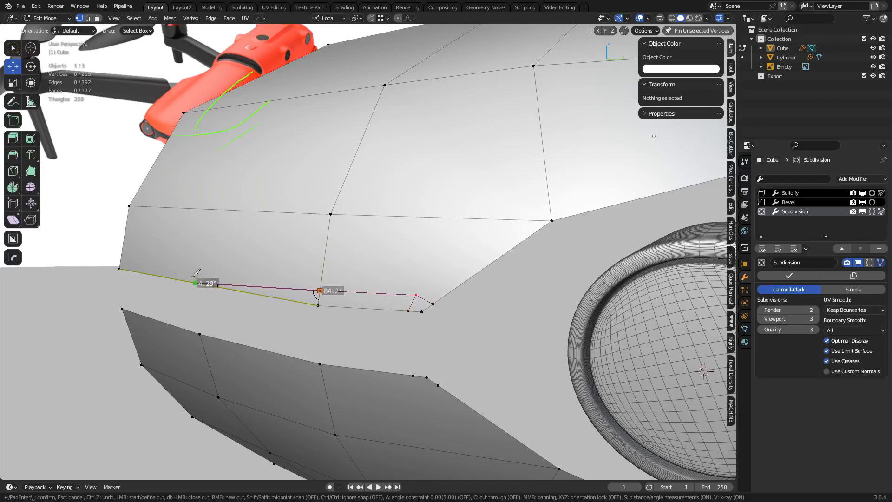
Step: Continue the knife cut from the upper corner, parallel to the opening's edge and over the cylinder
click(417, 293)
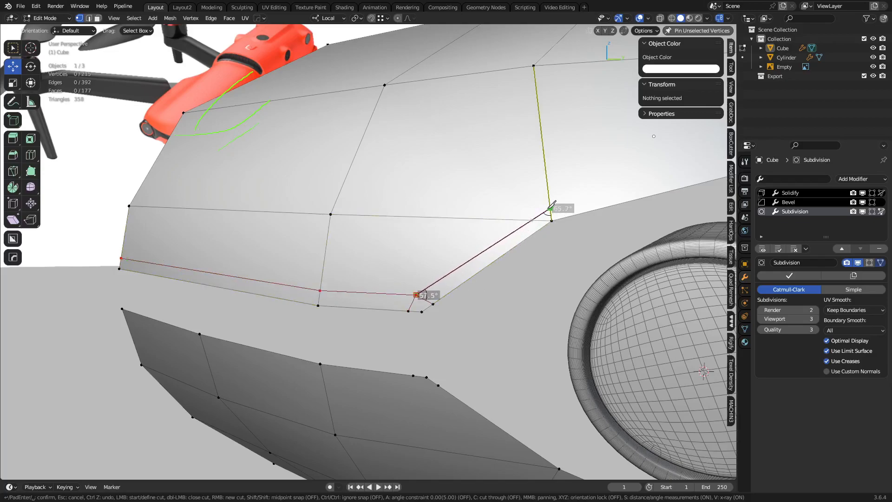
click(550, 207)
mouse_move(550, 206)
middle_down()
mouse_move(584, 208)
mouse_move(367, 282)
middle_up()
scroll(368, 282, up, 2)
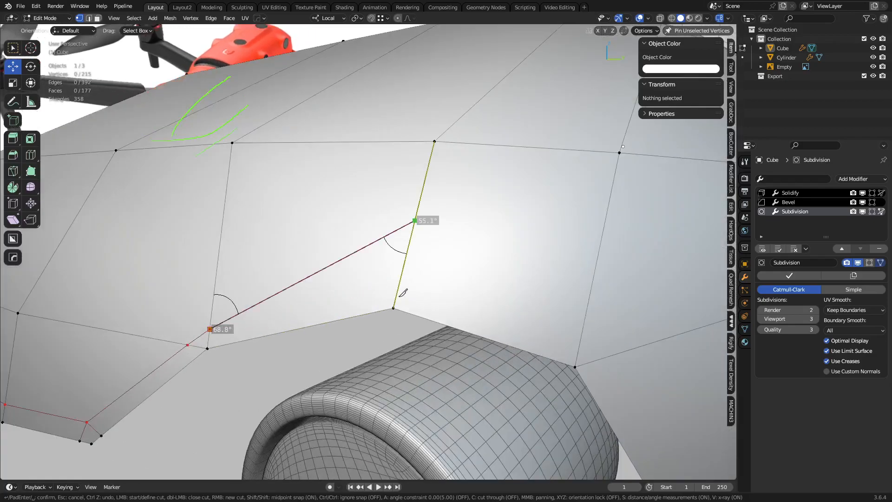
click(397, 291)
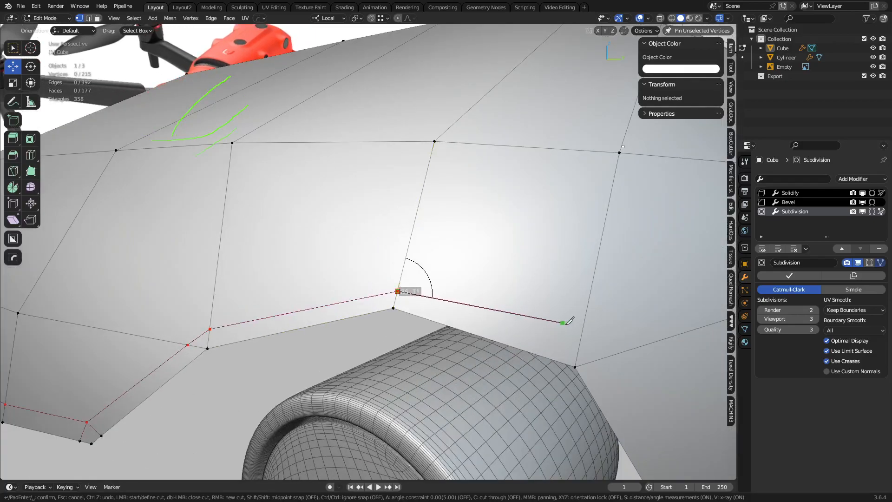
click(581, 343)
click(594, 361)
Step: Continue the knife cut close to the opening's edge around the rear of the cylinder
scroll(593, 362, down, 2)
shift+middle_drag(593, 361, 531, 290)
click(488, 292)
click(502, 330)
click(488, 346)
Step: Continue the knife cut close to the opening's lower edge, around the cylinder and toward the lower front bend
shift+middle_drag(405, 363, 560, 321)
click(520, 344)
click(413, 309)
click(397, 294)
shift+middle_drag(397, 296, 505, 313)
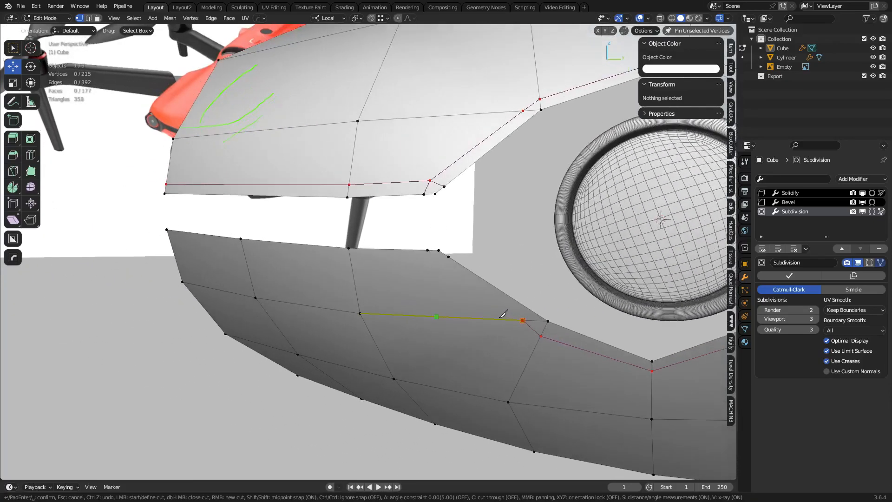
Step: Finish the knife cut past the bevelled lower corner and along the lower lip to the body's front edge
scroll(503, 312, up, 3)
click(483, 269)
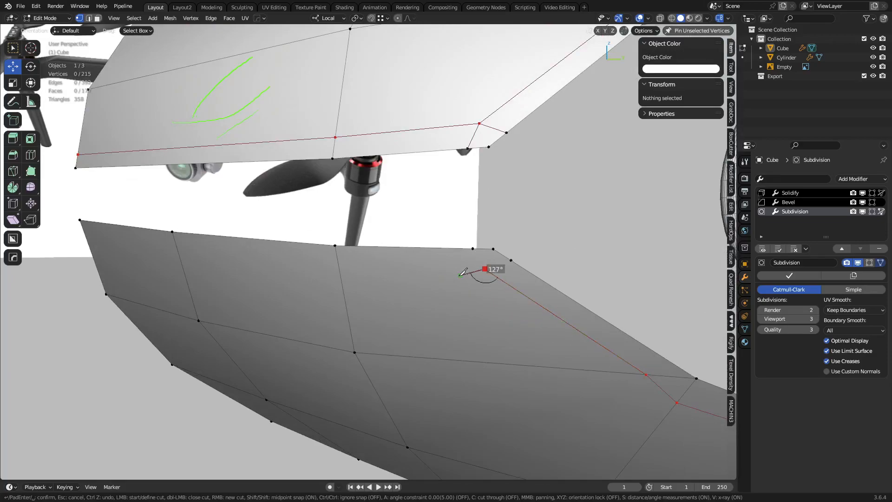
shift+middle_drag(483, 269, 601, 287)
click(493, 270)
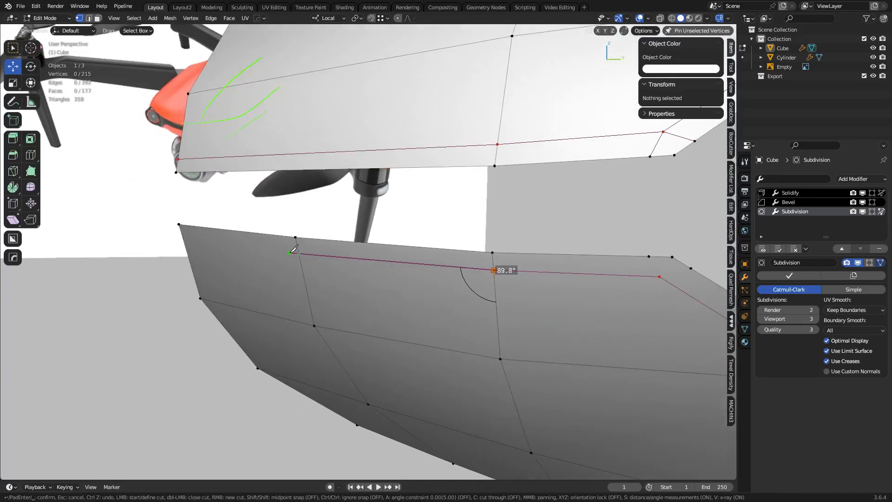
click(298, 251)
click(186, 245)
key(Return)
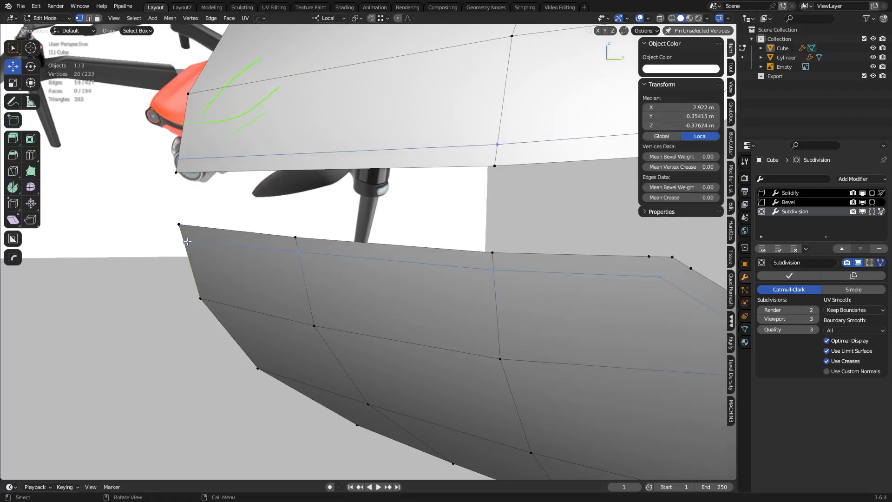
Step: Connect the support loop's corner vertex to both outer vertices of the bevelled lower corner
scroll(518, 294, down, 3)
shift+middle_drag(519, 294, 366, 302)
scroll(422, 288, up, 3)
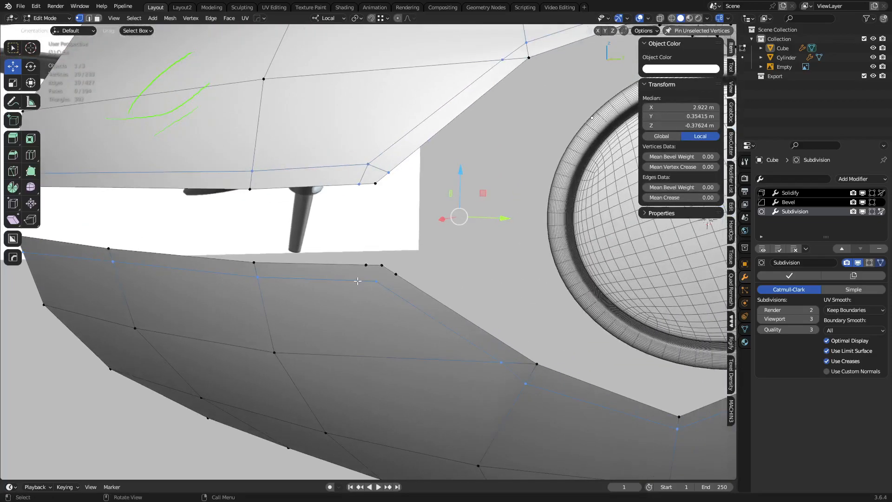
click(360, 277)
shift+click(376, 282)
key(j)
click(376, 283)
shift+click(396, 276)
key(j)
Step: Try to slide the support-loop vertex at the lower bend along its short edge, and undo the slide
scroll(419, 305, down, 2)
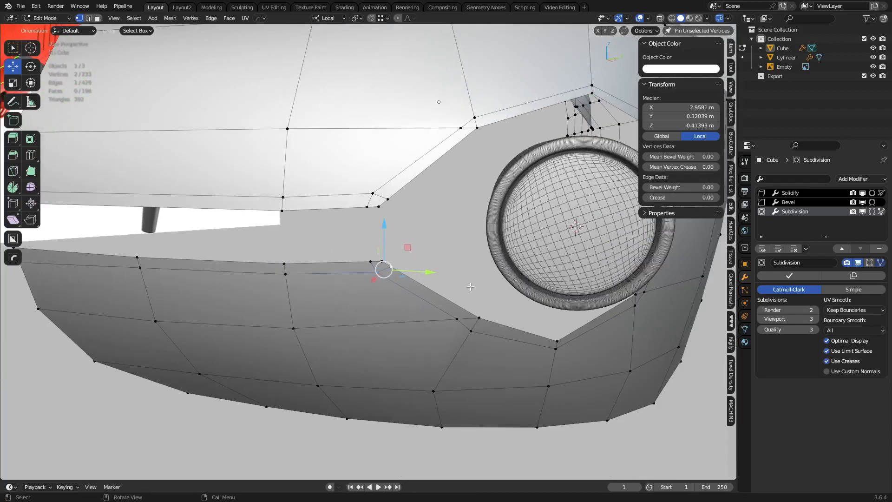
shift+middle_drag(699, 319, 612, 301)
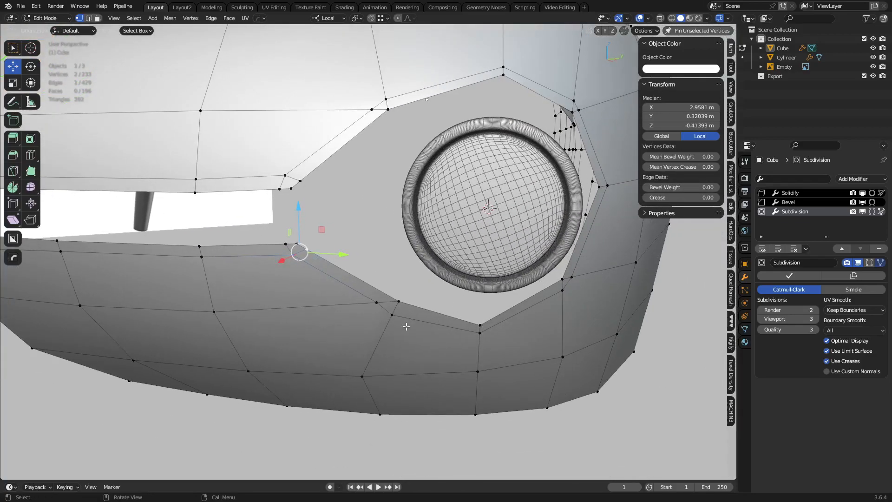
click(388, 309)
shift+middle_drag(403, 322, 289, 308)
scroll(427, 293, up, 2)
click(416, 281)
shift+click(428, 297)
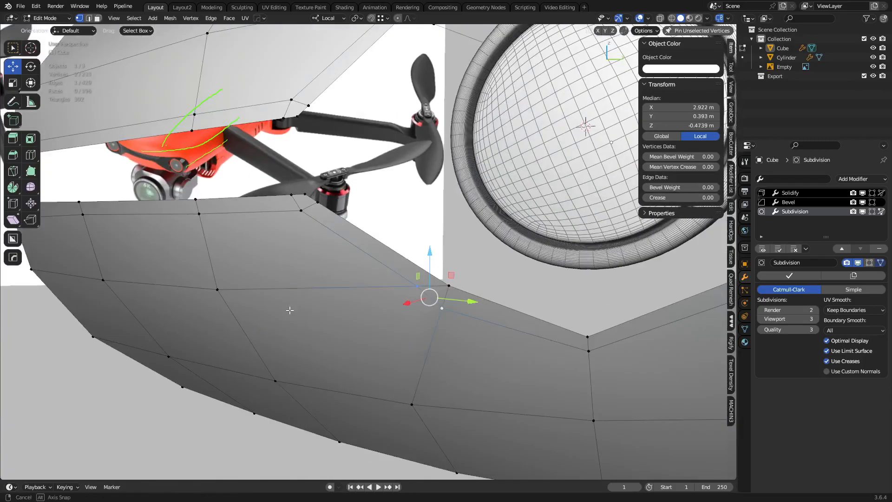
alt+middle_click(428, 298)
scroll(345, 285, up, 8)
middle_drag(355, 311, 373, 227)
middle_drag(366, 261, 232, 314)
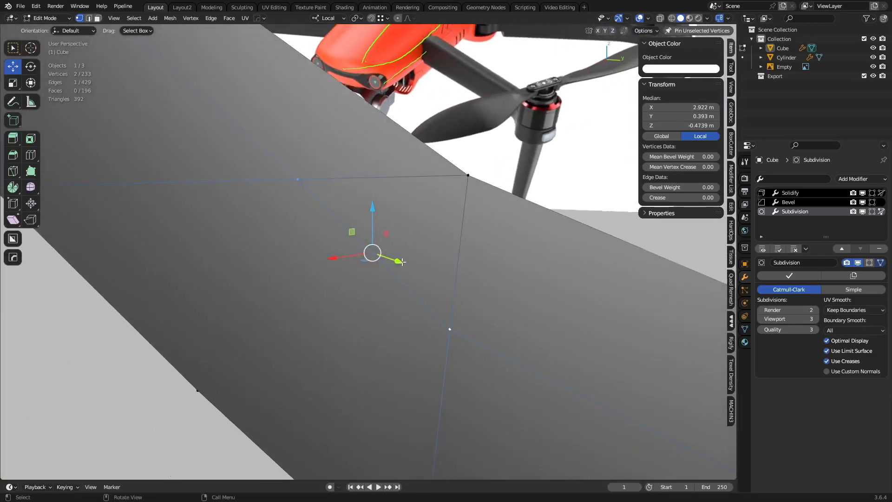
middle_drag(442, 319, 392, 272)
click(392, 273)
click(414, 294)
key(shift+v)
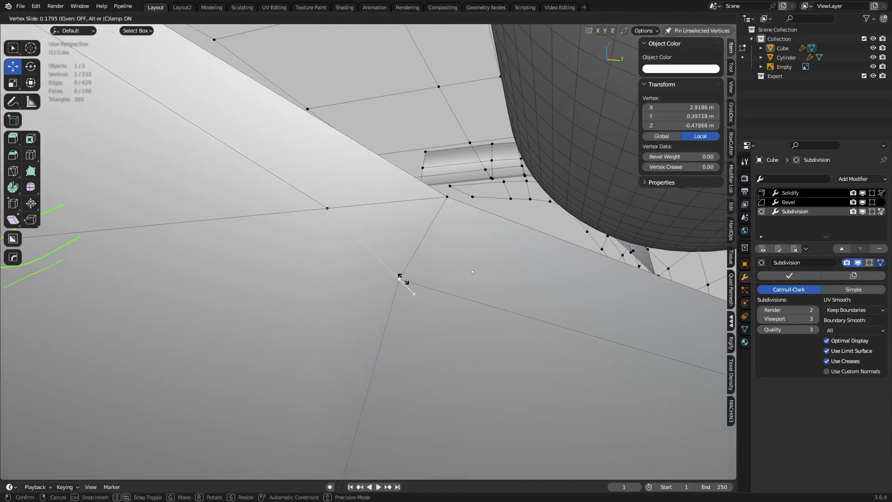
click(401, 278)
key(ctrl+z)
Step: Try subdividing the short support-loop edge at the lower bend and sliding its new vertex, then undo and dissolve that vertex
key(2)
click(398, 267)
right_click(398, 267)
click(369, 208)
key(1)
key(shift+v)
click(446, 326)
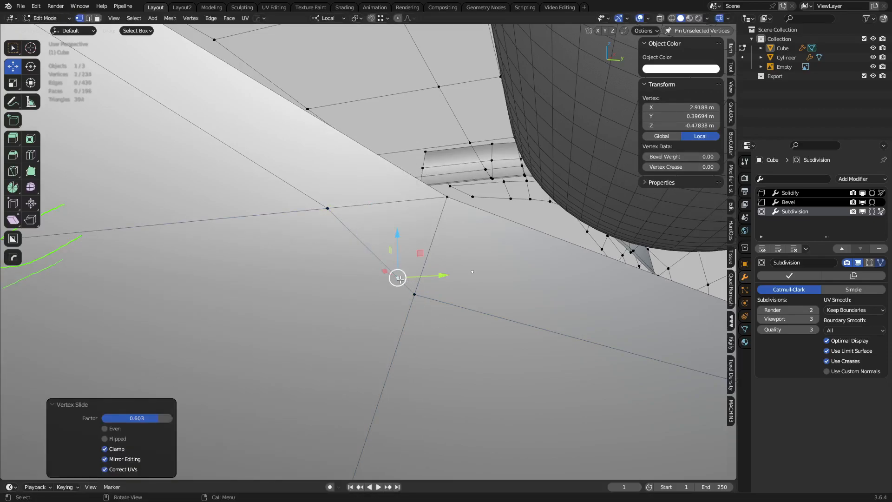
key(ctrl+z)
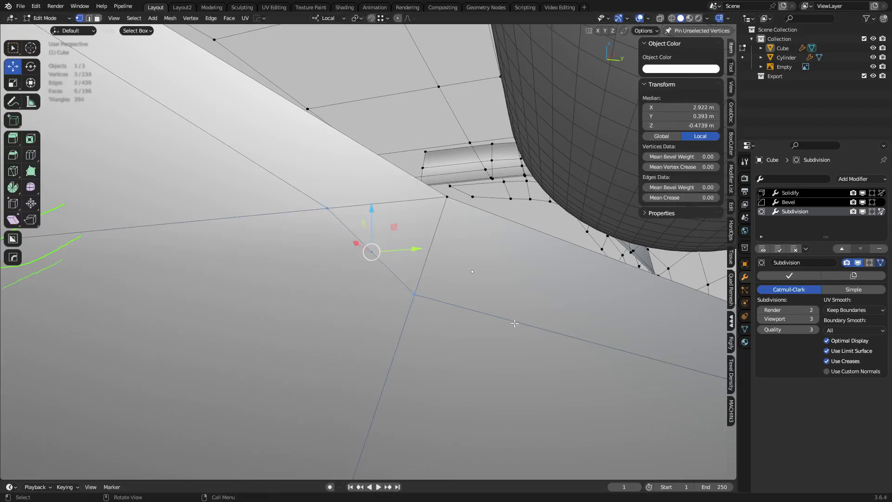
click(361, 254)
key(ctrl+x)
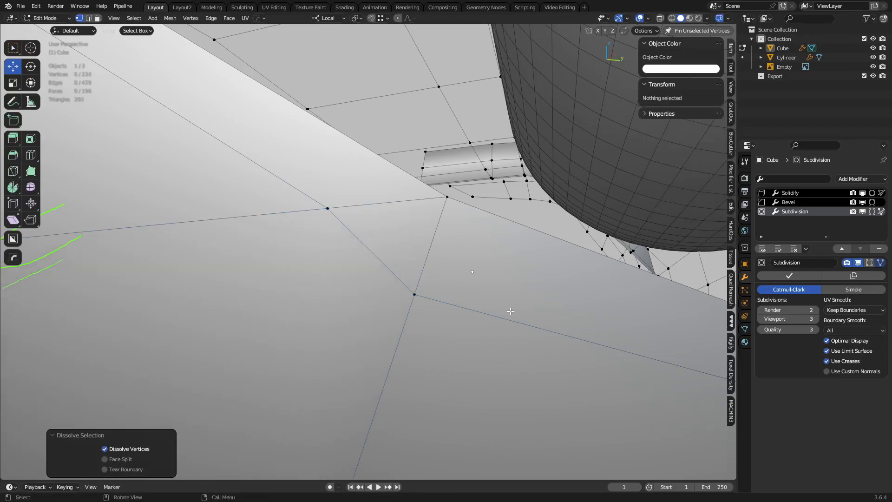
Step: Start Surface Slide on the body mesh from the quick favorites
key(q)
mouse_move(488, 311)
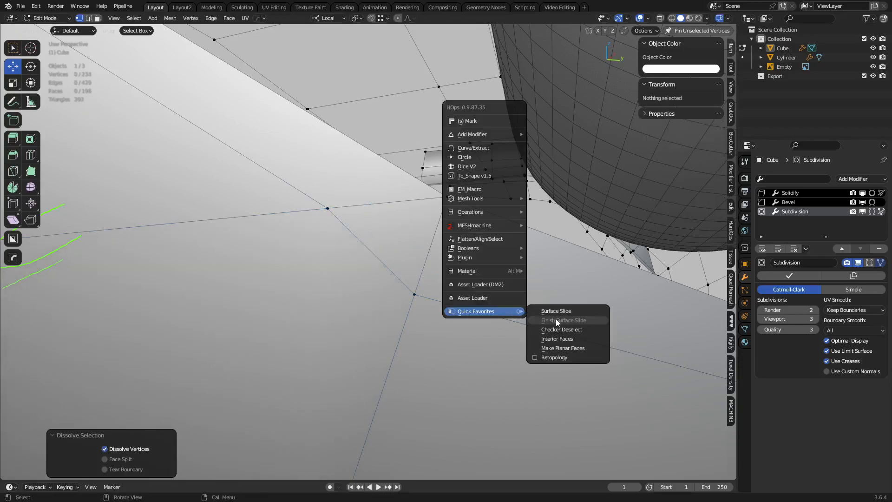
click(564, 310)
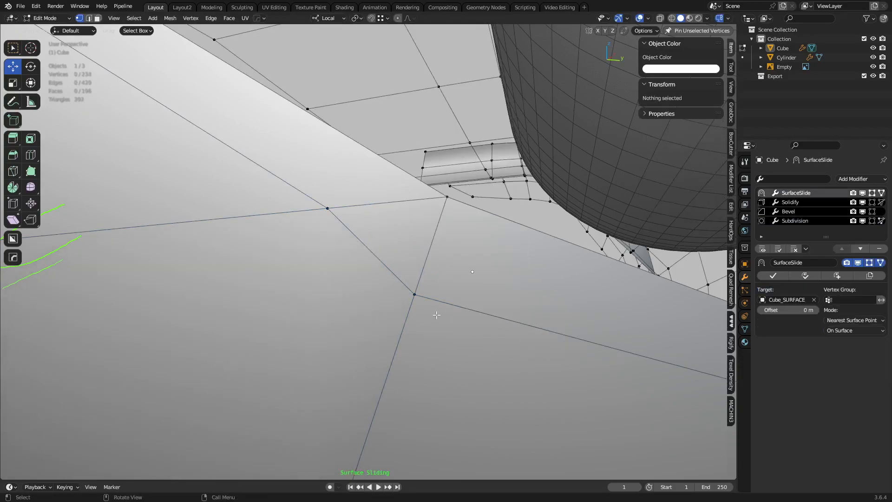
Step: Move the lower bend's support-loop vertex toward the neighbouring loop vertex over the surface and merge the pair
click(416, 298)
key(g)
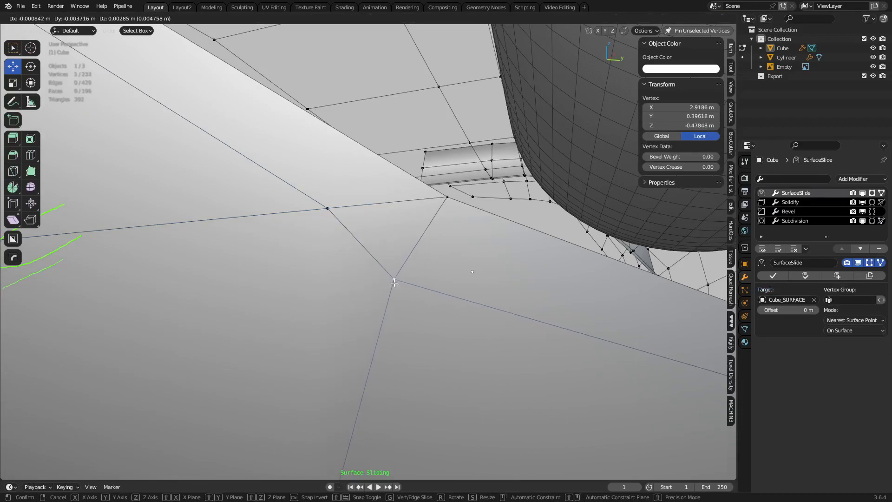
click(395, 282)
click(333, 209)
shift+click(394, 279)
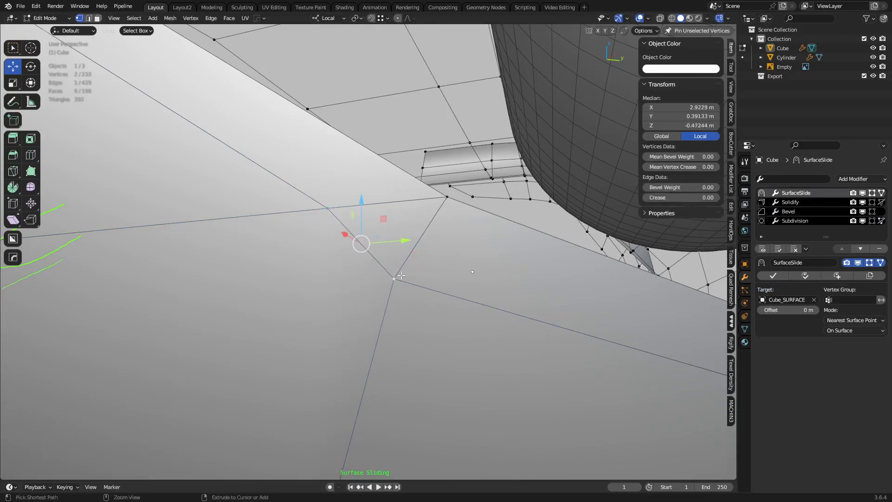
key(1)
Step: Try to merge the two support-loop vertices at the opening's lower rear corner
scroll(511, 298, down, 4)
shift+middle_drag(599, 323, 298, 298)
middle_drag(549, 230, 511, 247)
shift+middle_drag(511, 246, 415, 287)
click(431, 284)
shift+click(459, 251)
key(shift+1)
key(ctrl+z)
key(shift+1)
Step: Reposition the support-loop vertex at the lower rear corner and merge it with its neighbour
click(427, 281)
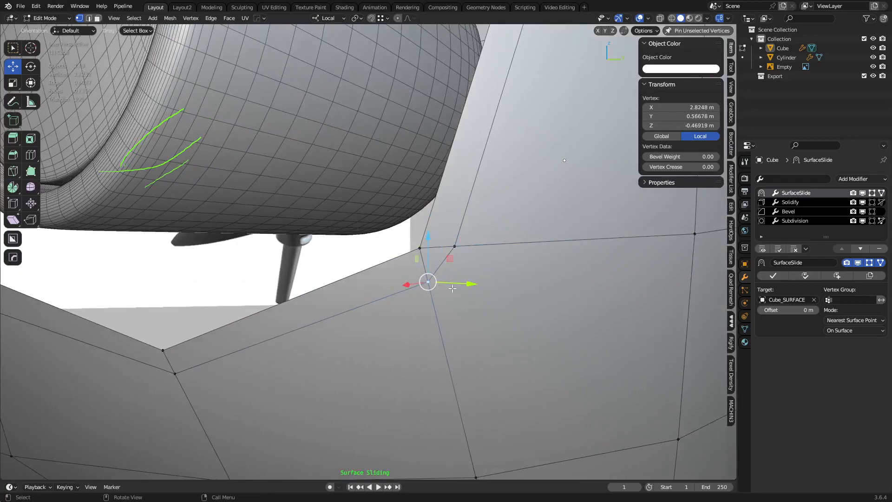
key(g)
click(554, 216)
click(455, 246)
shift+click(440, 273)
key(1)
Step: Move the support-loop vertex at the opening's upper rear corner toward its neighbour and merge the pair
scroll(478, 229, down, 2)
middle_drag(478, 229, 370, 276)
key(g)
click(460, 236)
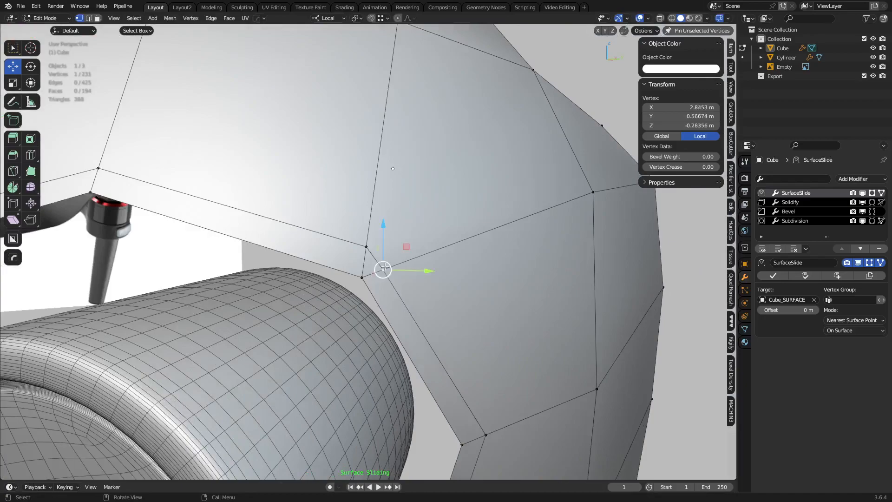
key(g)
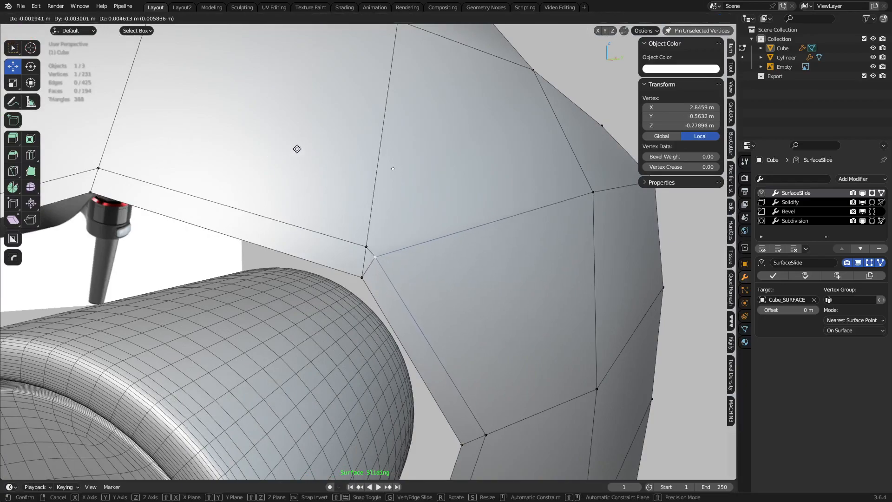
click(297, 140)
click(364, 244)
shift+click(381, 261)
key(1)
Step: Adjust the merged support-loop vertex at the upper rear corner along the body surface
middle_drag(420, 261, 504, 269)
key(g)
click(378, 251)
click(365, 260)
Step: Merge the two support-loop vertices at the opening's upper front bend and shift the merged vertex slightly toward the front
click(454, 252)
key(g)
right_click(536, 114)
shift+click(484, 229)
middle_drag(484, 232, 532, 266)
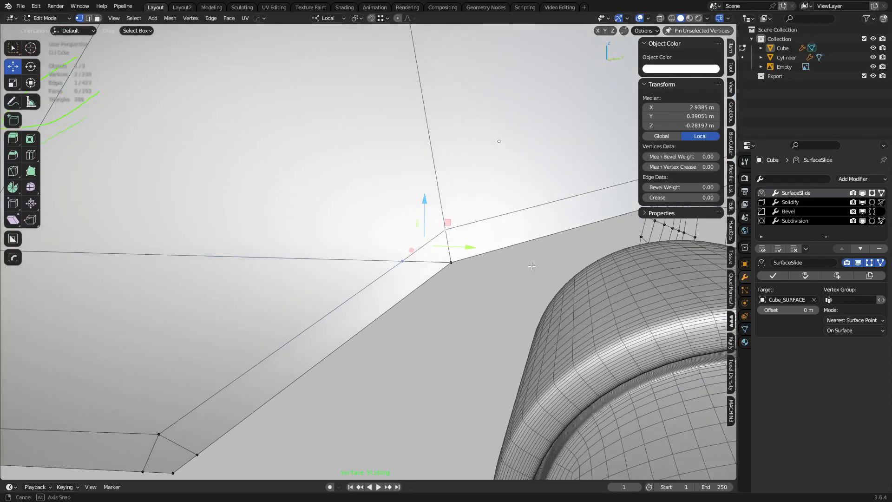
click(445, 228)
key(g)
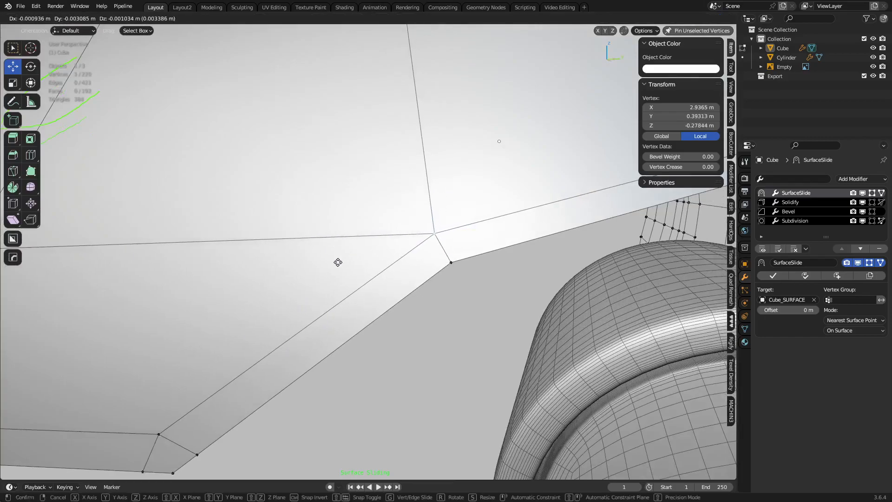
click(337, 261)
Step: Switch to Object Mode and inspect the smoothed opening and its support loop around the lens cylinder
middle_drag(339, 263, 570, 236)
shift+middle_drag(569, 236, 505, 271)
key(ctrl+Tab)
click(408, 278)
middle_drag(514, 306, 475, 305)
key(shift+z)
key(shift+z)
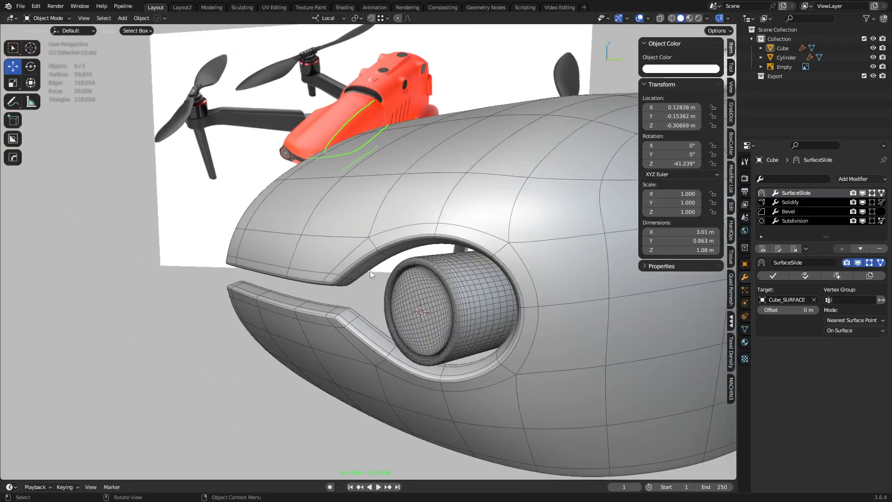
middle_drag(375, 272, 467, 294)
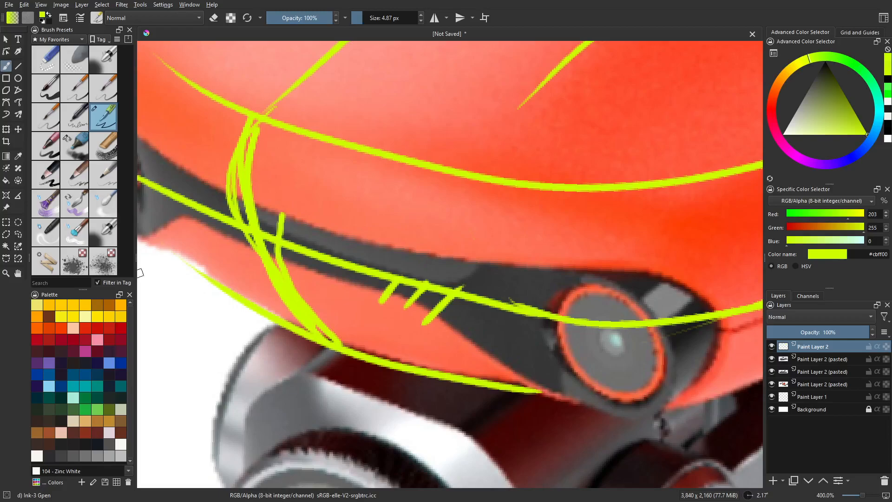
Step: Switch to Krita and draw short vertex ticks around the black slot's rounded end with a 2.77 px brush
scroll(626, 177, down, 4)
scroll(673, 186, up, 8)
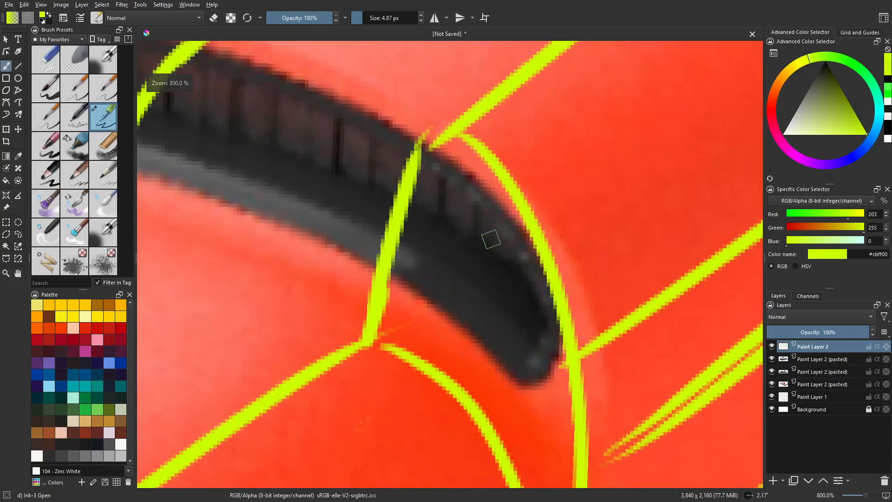
drag(527, 350, 519, 385)
key(ctrl+z)
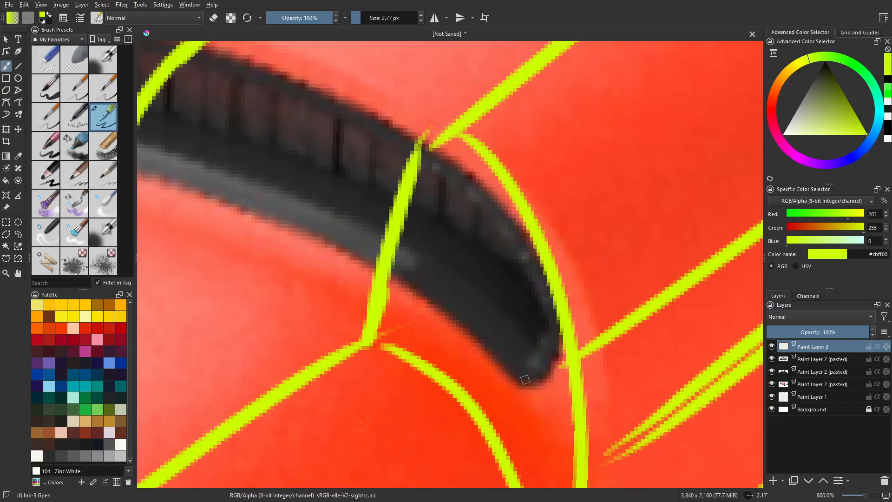
mouse_move(526, 355)
mouse_down()
mouse_move(516, 384)
mouse_move(509, 342)
mouse_move(549, 377)
mouse_up()
drag(539, 322, 559, 325)
drag(518, 276, 541, 268)
drag(435, 169, 437, 126)
drag(478, 209, 496, 186)
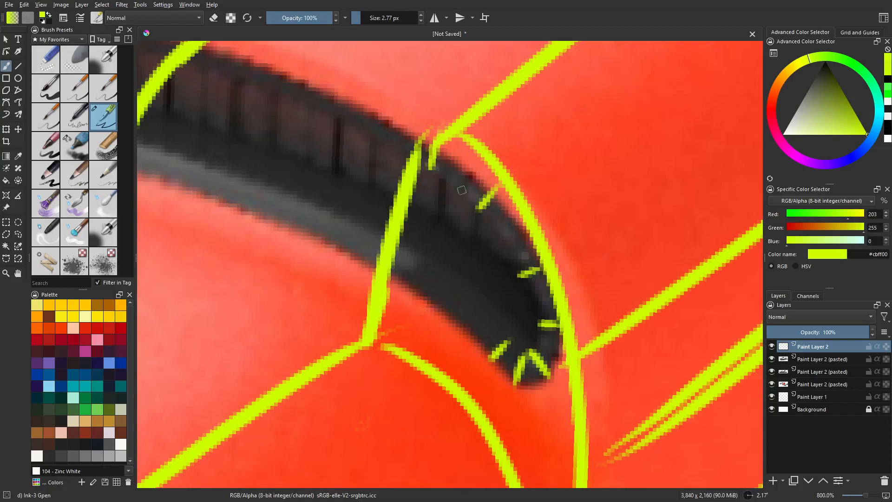
Step: Hide Paint Layer 2 and add a new paint layer above it
middle_drag(422, 219, 474, 261)
mouse_move(433, 221)
middle_down()
mouse_move(528, 252)
mouse_move(509, 320)
middle_up()
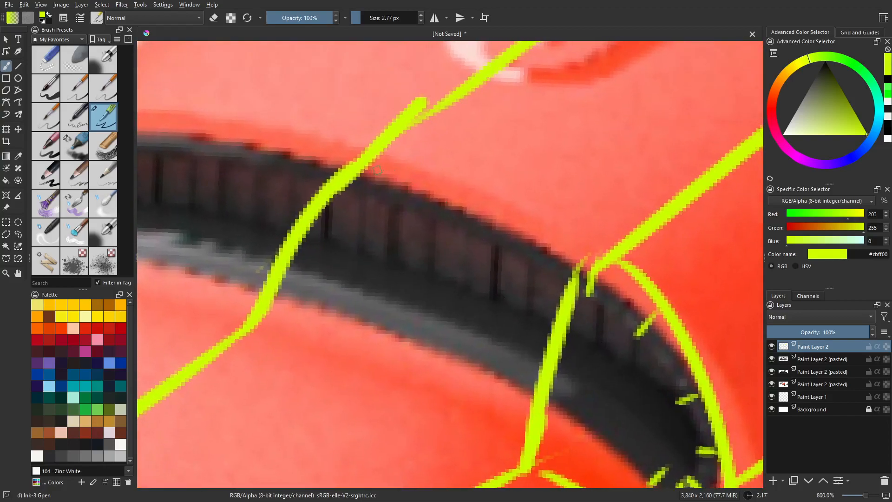
middle_drag(646, 352, 499, 179)
middle_drag(603, 268, 436, 323)
scroll(436, 323, down, 3)
mouse_move(571, 207)
middle_down()
mouse_move(500, 253)
mouse_move(489, 246)
middle_up()
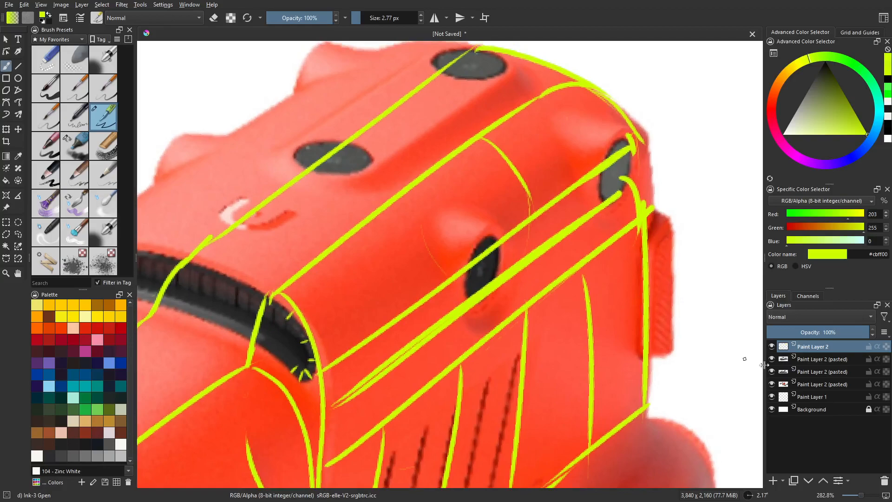
click(771, 347)
click(773, 481)
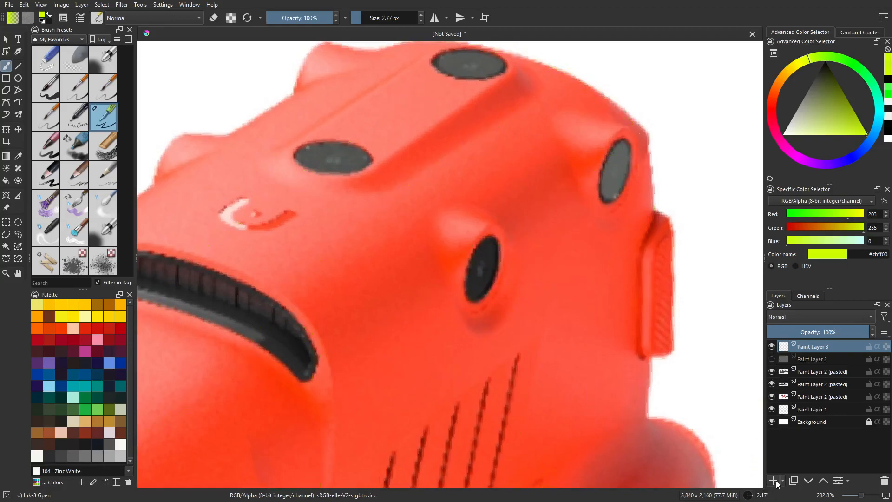
Step: Draw a curved outline around the upper front side of the dark oval sensor on the drone's side
scroll(549, 312, up, 1)
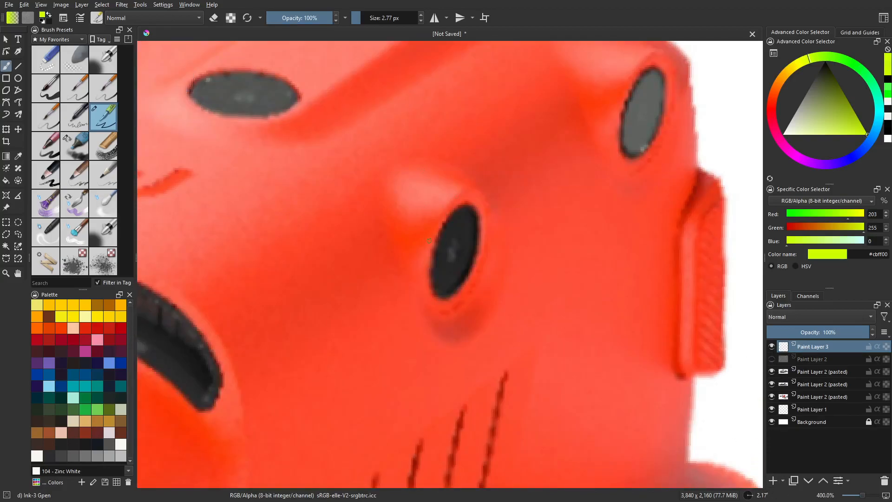
drag(423, 265, 486, 178)
key(ctrl+z)
drag(432, 213, 478, 185)
key(ctrl+z)
mouse_move(422, 245)
mouse_down()
mouse_move(430, 210)
mouse_move(480, 188)
mouse_up()
Step: Draw the lower sensor and rim arcs with vertex ticks, plus the bulge's outer outline along its lower and front sides
mouse_move(428, 308)
mouse_down()
mouse_move(460, 312)
mouse_move(479, 281)
mouse_move(466, 268)
mouse_up()
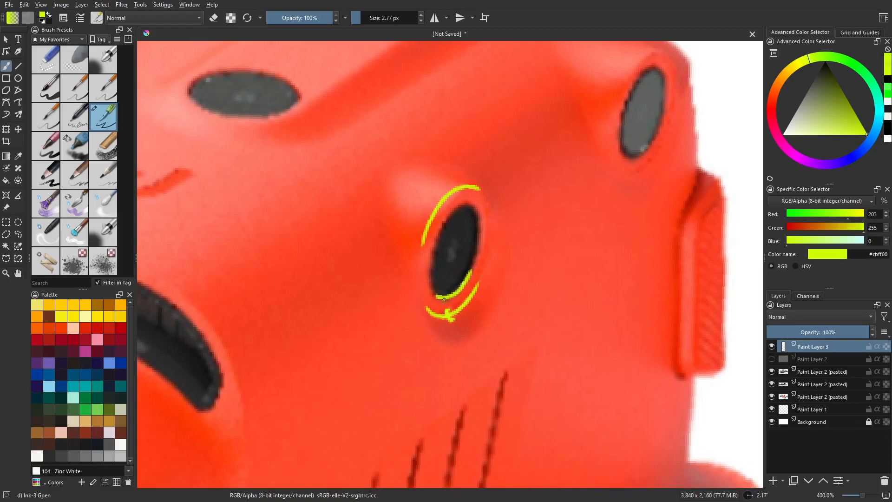
drag(446, 339, 479, 327)
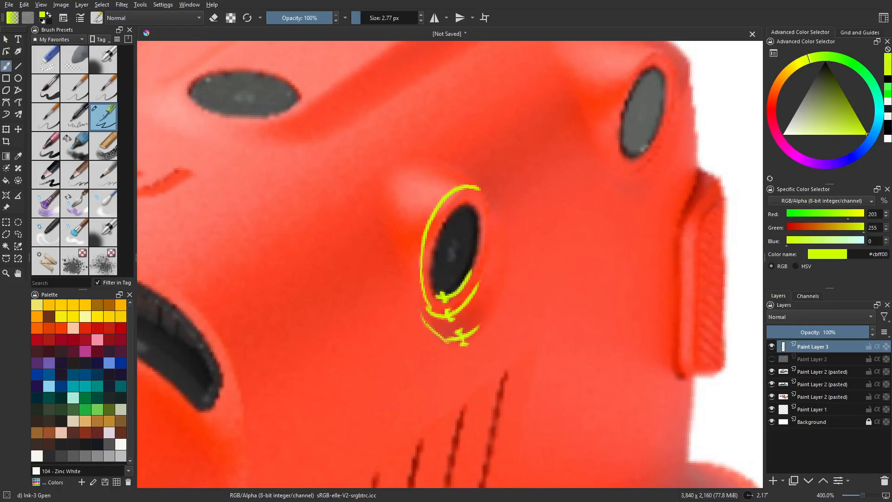
drag(384, 204, 420, 307)
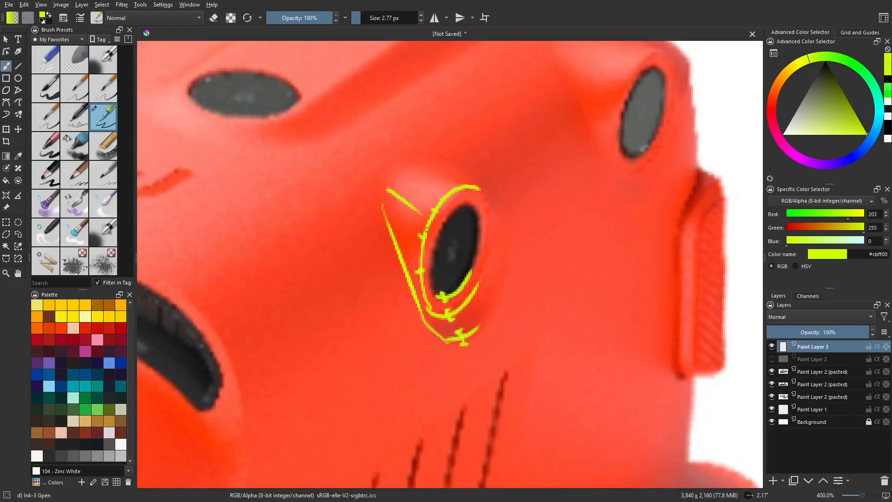
Step: Redo the edges connecting the sensor rim to the bulge's front outline and draw two flow lines from it toward the nose
key(ctrl+z)
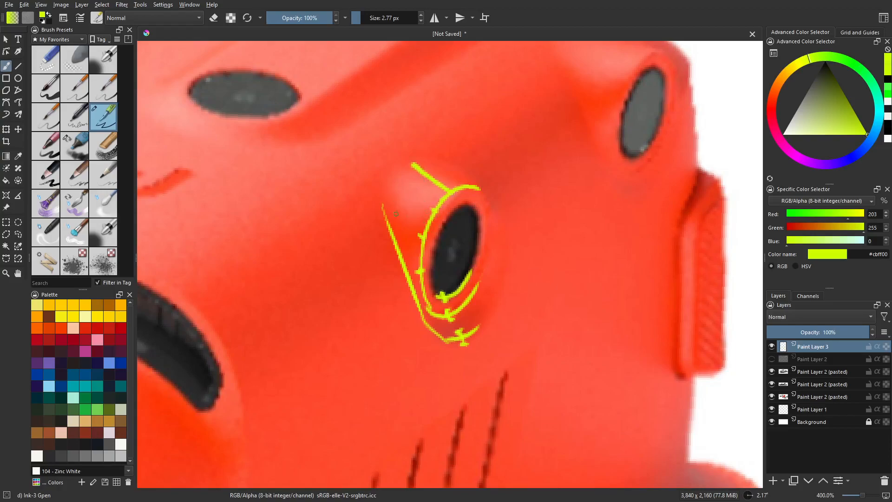
drag(376, 212, 422, 239)
key(ctrl+z)
drag(384, 209, 425, 230)
drag(404, 276, 335, 326)
drag(384, 208, 321, 255)
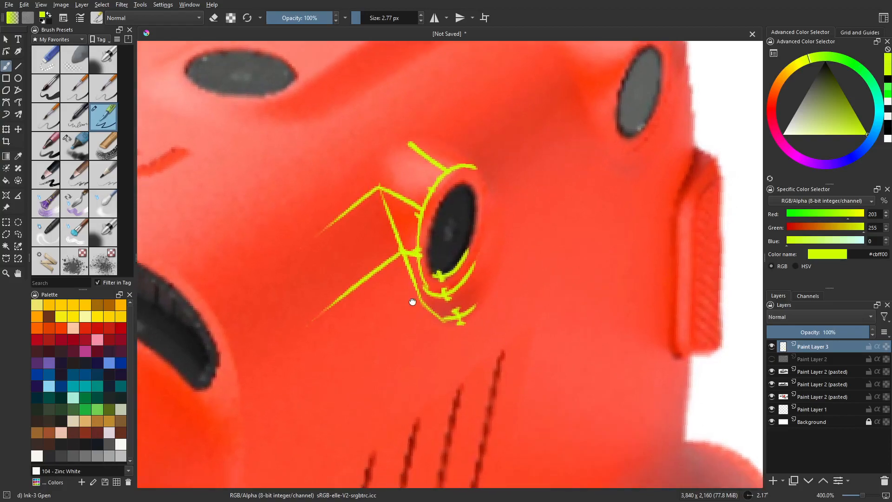
Step: Draw the bulge's upper front curve, an angular outer corner above it, and a third flow line running toward the nose
middle_drag(419, 318, 416, 306)
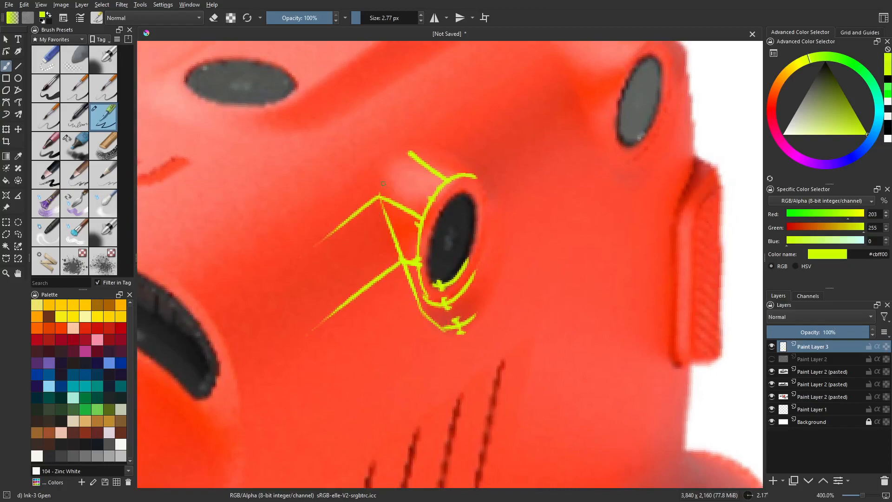
drag(380, 194, 409, 151)
middle_drag(400, 158, 391, 200)
drag(358, 198, 372, 236)
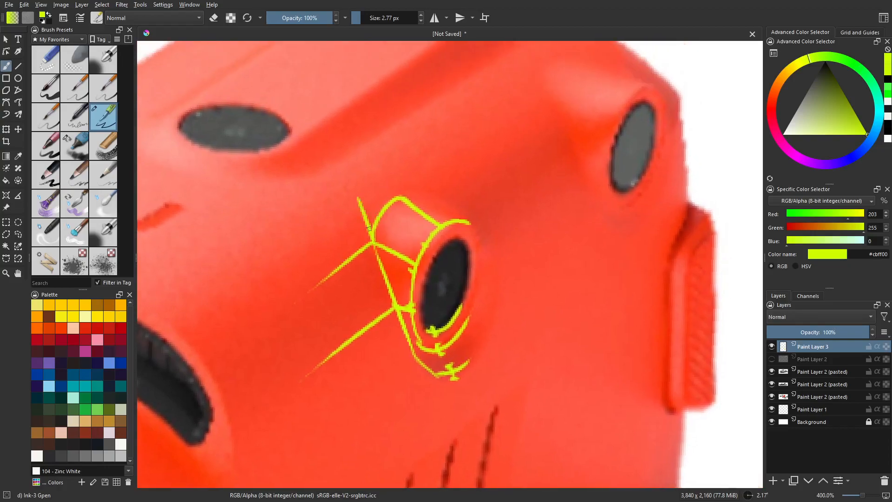
drag(359, 197, 409, 195)
drag(284, 250, 348, 200)
Step: Draw an outer curve over the top of the side sensor and extend the angular edge above it toward the rear
middle_drag(350, 277, 344, 279)
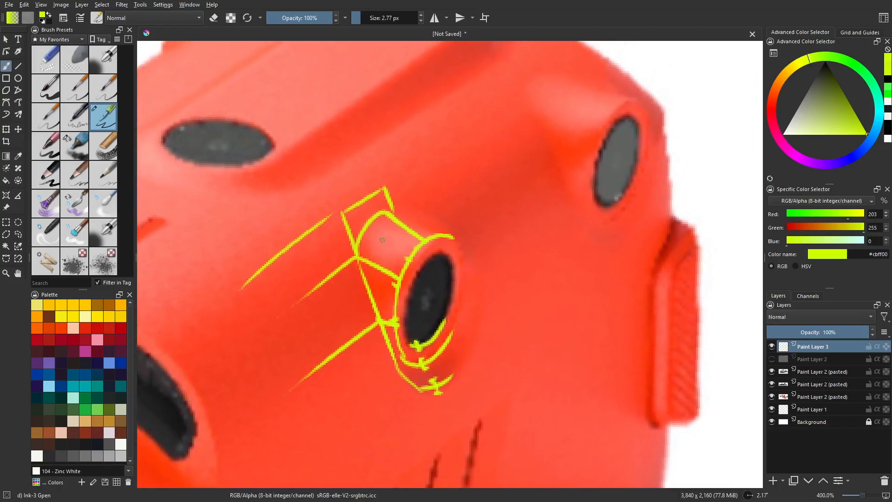
mouse_move(390, 208)
mouse_down()
mouse_move(441, 222)
mouse_move(453, 238)
mouse_up()
middle_drag(446, 232, 443, 239)
drag(409, 181, 429, 210)
middle_drag(469, 303, 444, 202)
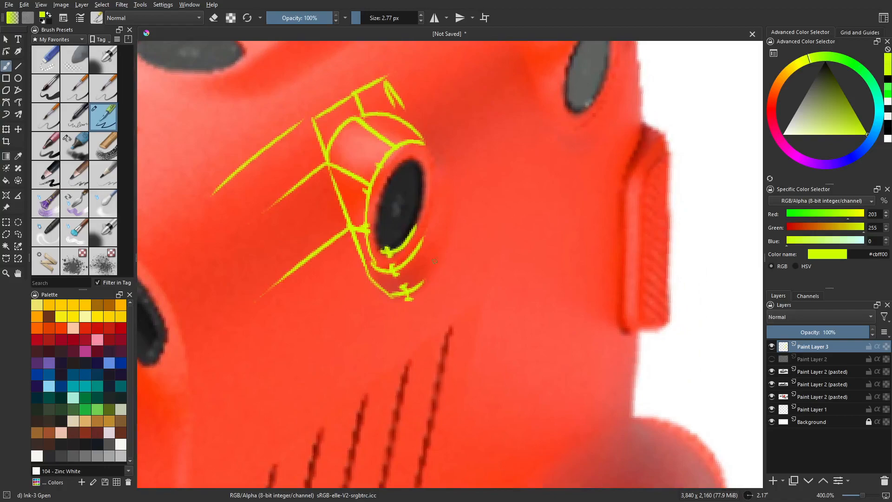
Step: Complete the sensor, rim and bulge outlines around the rear side and connect the loops at the lower rear
drag(420, 163, 411, 230)
mouse_move(421, 146)
mouse_down()
mouse_move(436, 172)
mouse_move(428, 234)
mouse_up()
mouse_move(421, 284)
mouse_down()
mouse_move(449, 210)
mouse_move(438, 248)
mouse_move(391, 271)
mouse_up()
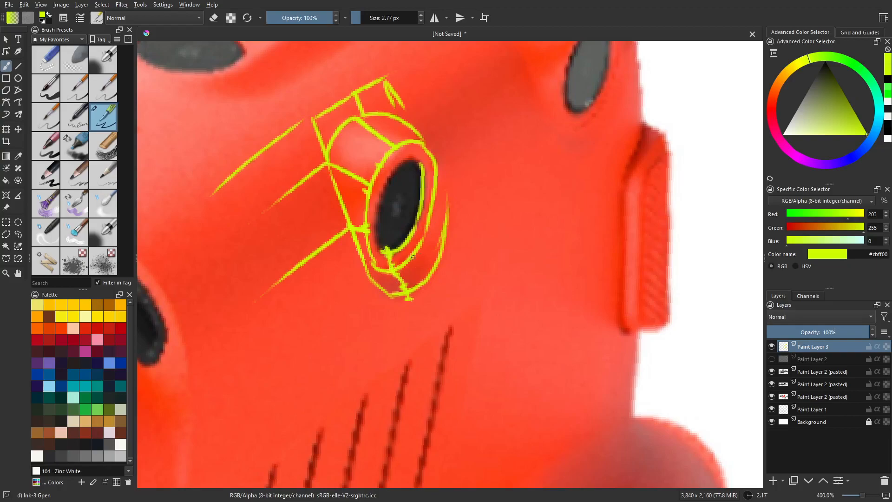
drag(414, 231, 441, 249)
Step: Extend the middle and upper flow lines from the side bulge toward the nose
mouse_move(421, 294)
middle_down()
mouse_move(455, 291)
mouse_move(471, 303)
middle_up()
drag(340, 201, 284, 245)
middle_drag(311, 235, 384, 226)
drag(319, 200, 421, 123)
mouse_move(435, 119)
middle_down()
mouse_move(412, 189)
mouse_move(430, 290)
middle_up()
Step: Draw the outer edge of the raised top panel along its side and around the front of the front sensor disc
scroll(490, 236, down, 2)
scroll(458, 311, up, 1)
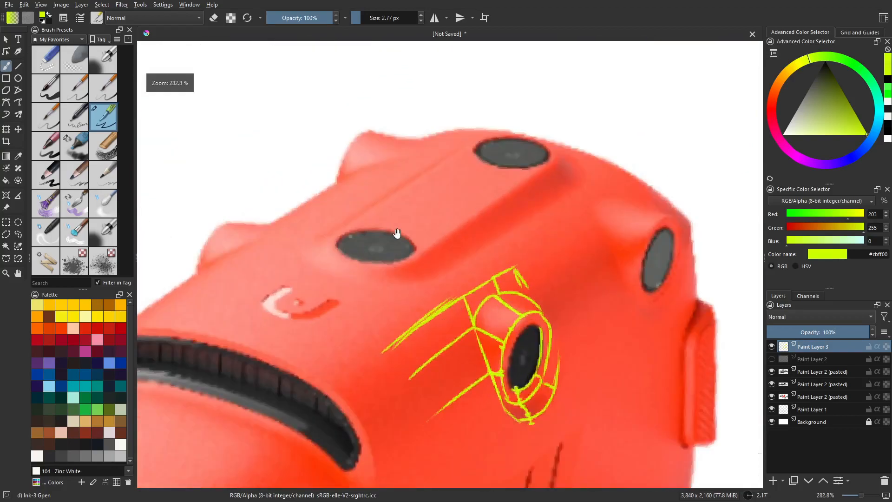
middle_drag(392, 234, 394, 267)
mouse_move(309, 292)
mouse_down()
mouse_move(328, 303)
mouse_move(571, 215)
mouse_move(418, 319)
mouse_move(335, 304)
mouse_move(363, 312)
mouse_up()
key(ctrl+z)
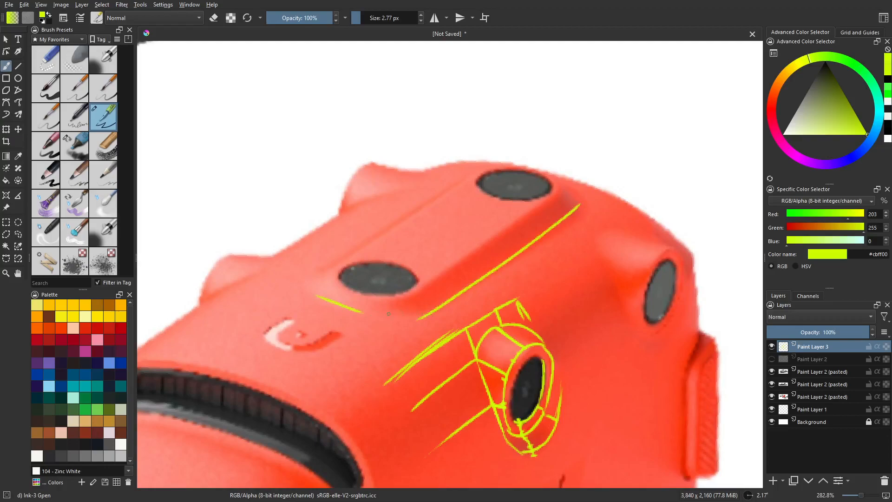
click(398, 319)
click(359, 310)
click(421, 316)
drag(361, 312, 421, 316)
Step: Draw short connecting edges from the front top sensor disc to the panel's curved front outline
mouse_move(362, 297)
mouse_down()
mouse_move(362, 311)
mouse_move(423, 309)
mouse_up()
click(363, 295)
click(392, 298)
click(413, 292)
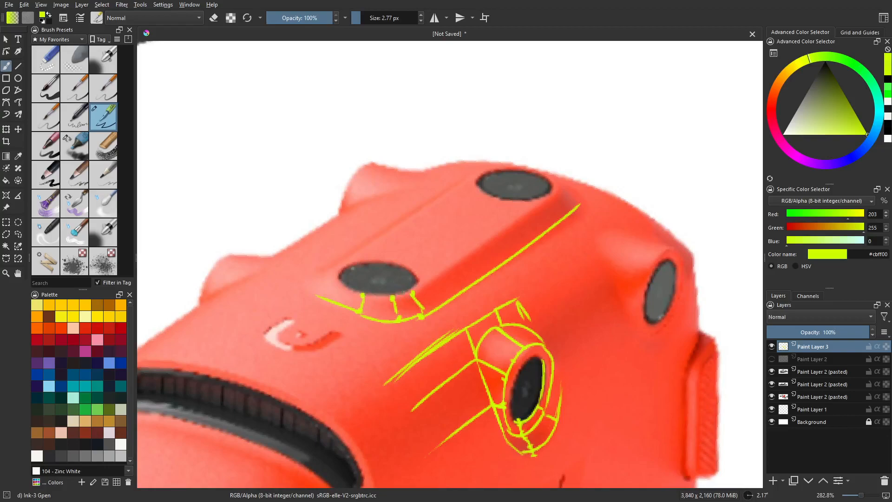
Step: Draw radial ticks, a center point and an inner ring on the front top sensor disc, and outline its rim
click(349, 263)
click(336, 279)
click(390, 262)
click(414, 269)
mouse_move(384, 288)
mouse_down()
mouse_move(392, 297)
mouse_move(362, 294)
mouse_move(358, 278)
mouse_move(373, 271)
mouse_move(399, 274)
mouse_move(399, 283)
mouse_up()
click(377, 279)
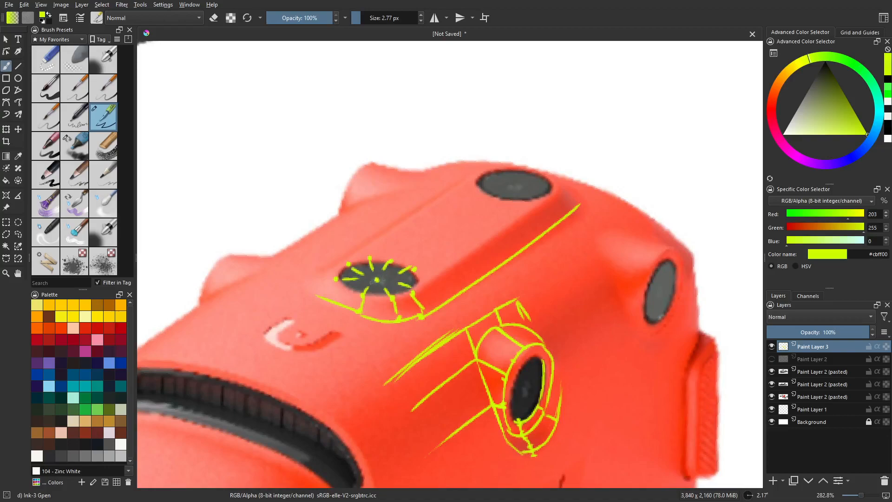
mouse_move(367, 286)
mouse_down()
mouse_move(362, 295)
mouse_move(339, 264)
mouse_up()
key(ctrl+z)
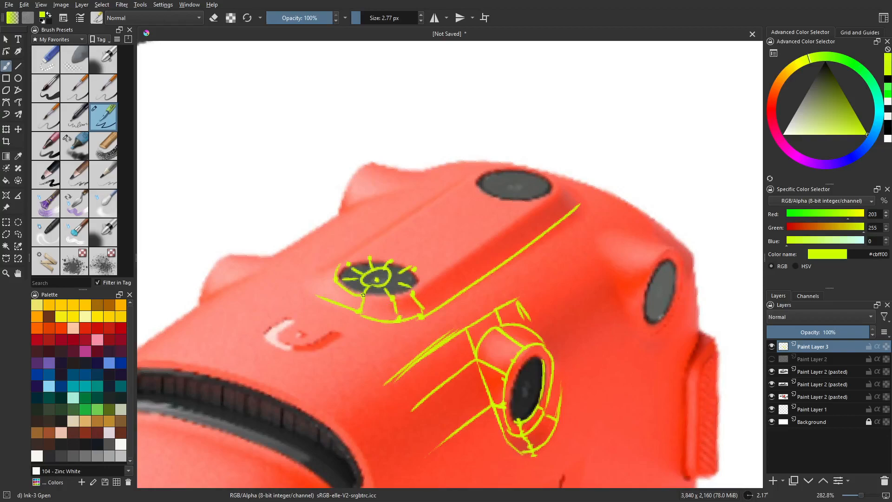
Step: Draw the raised top panel's inner edge loop around the front sensor disc, extending both long sides toward the rear
mouse_move(413, 268)
mouse_down()
mouse_move(415, 288)
mouse_move(547, 200)
mouse_up()
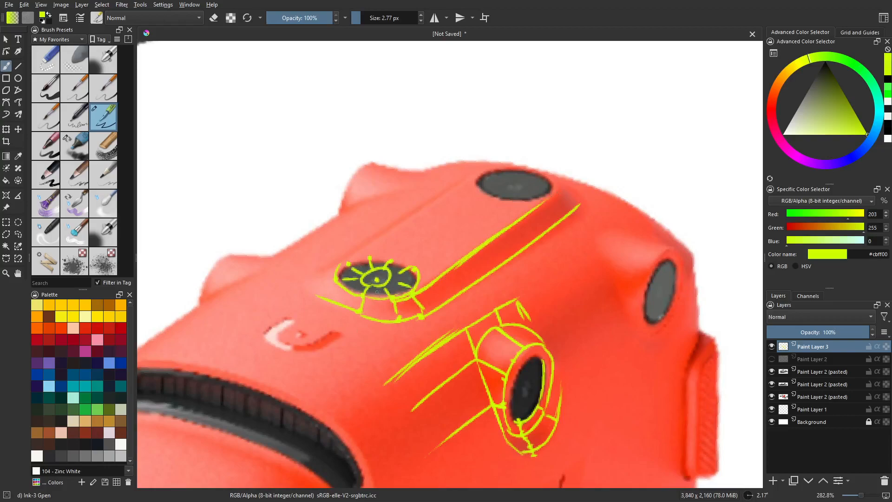
mouse_move(393, 301)
mouse_down()
mouse_move(371, 301)
mouse_move(386, 302)
mouse_up()
mouse_move(374, 300)
mouse_down()
mouse_move(317, 282)
mouse_move(320, 270)
mouse_move(441, 196)
mouse_up()
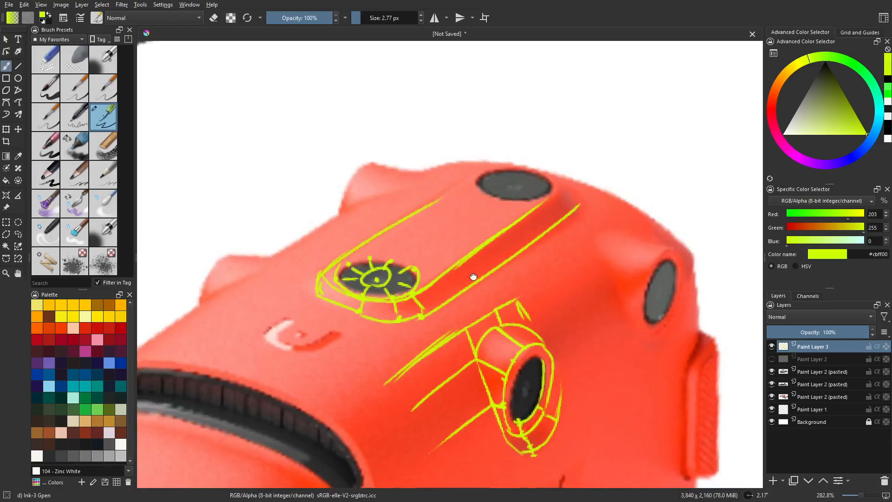
Step: Outline the rounded upper tip of the frontmost vent slit on the drone's side
middle_drag(476, 275, 565, 138)
middle_drag(496, 245, 493, 188)
middle_drag(486, 310, 468, 186)
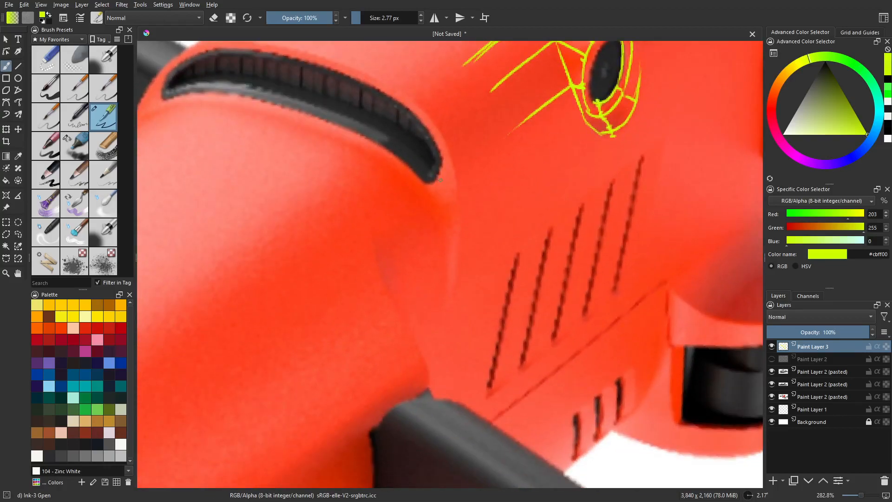
middle_drag(529, 288, 404, 282)
scroll(399, 241, up, 2)
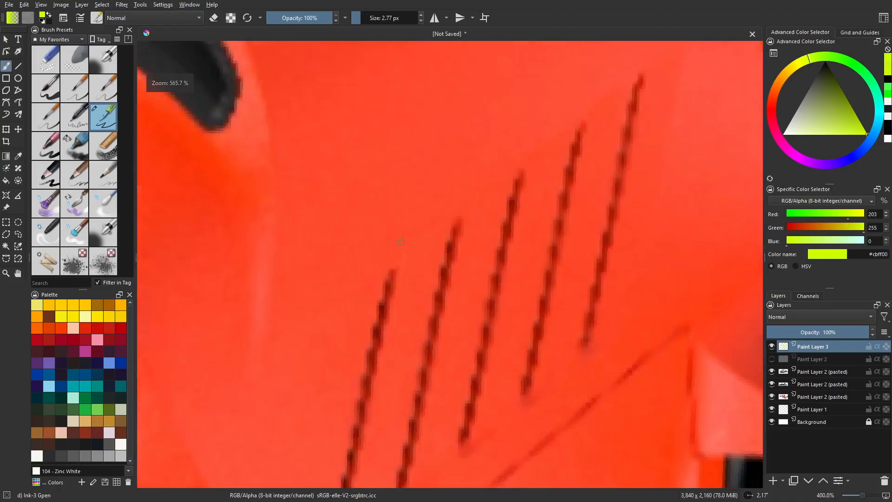
mouse_move(399, 207)
mouse_down()
mouse_move(408, 211)
mouse_move(394, 224)
mouse_move(419, 212)
mouse_up()
key(ctrl+z)
mouse_move(411, 222)
mouse_down()
mouse_move(420, 223)
mouse_move(395, 224)
mouse_up()
mouse_move(407, 206)
mouse_down()
mouse_move(399, 220)
mouse_move(402, 211)
mouse_move(419, 212)
mouse_up()
drag(419, 213, 420, 224)
Step: Draw a cross edge below the vent slit's rounded tip and trace both long sides of the slit
middle_drag(398, 261, 416, 196)
drag(410, 160, 403, 207)
mouse_move(428, 163)
mouse_down()
mouse_move(423, 194)
mouse_move(442, 187)
mouse_up()
middle_drag(411, 239, 429, 163)
drag(422, 128, 400, 250)
drag(439, 113, 411, 251)
Step: Draw the two long sides and the upper end of an outer loop around the frontmost vent slit
middle_drag(439, 160, 363, 362)
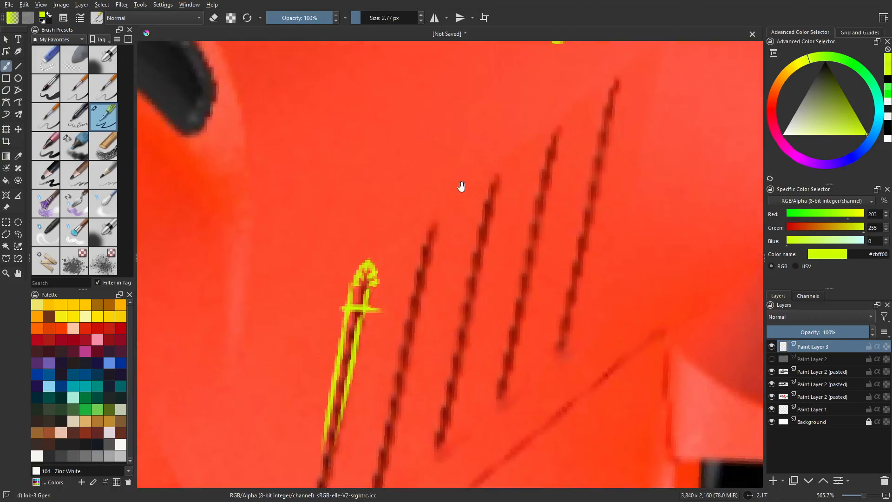
middle_drag(455, 191, 370, 338)
middle_drag(418, 271, 426, 377)
scroll(431, 312, down, 4)
scroll(442, 292, up, 2)
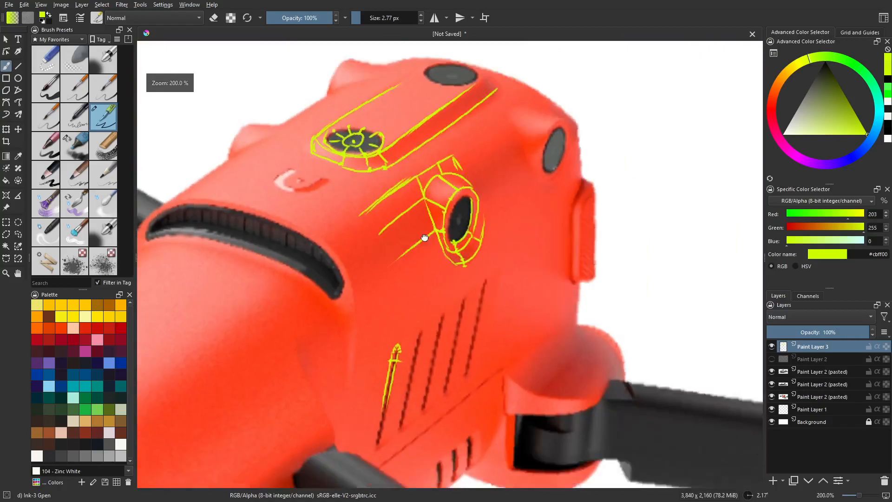
drag(439, 332, 465, 213)
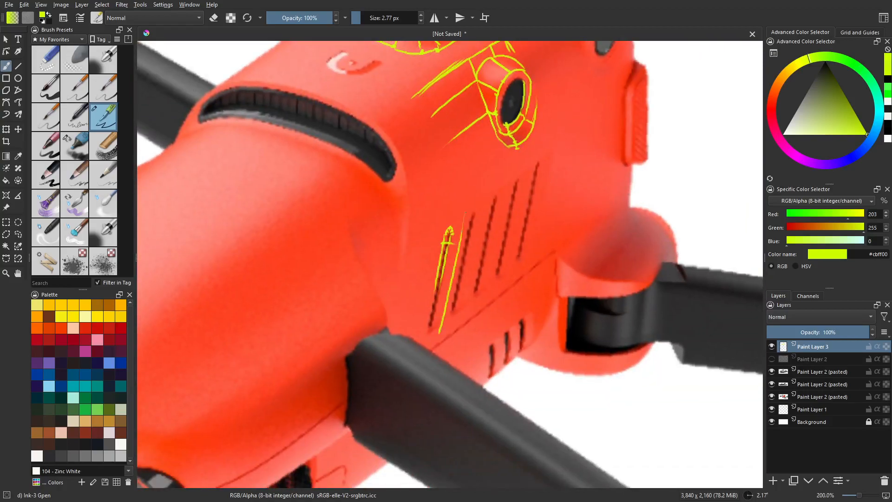
mouse_move(413, 331)
mouse_down()
mouse_move(440, 227)
mouse_move(459, 208)
mouse_move(449, 259)
mouse_up()
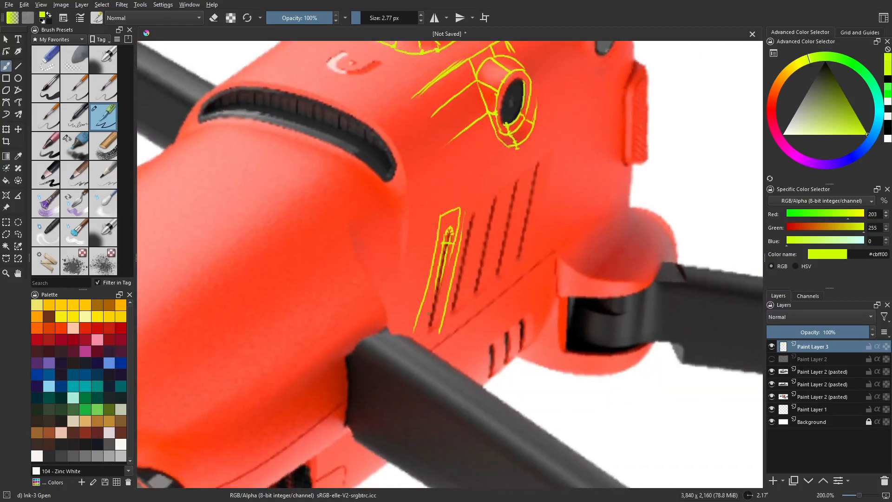
Step: Close the lower end of the vent slit's outer loop and add cross edges near its upper and lower ends
mouse_move(423, 345)
mouse_down()
mouse_move(443, 331)
mouse_move(415, 344)
mouse_up()
drag(431, 243, 458, 239)
mouse_move(420, 316)
mouse_down()
mouse_move(443, 308)
mouse_move(446, 295)
mouse_up()
drag(413, 345, 440, 325)
middle_drag(473, 262, 447, 298)
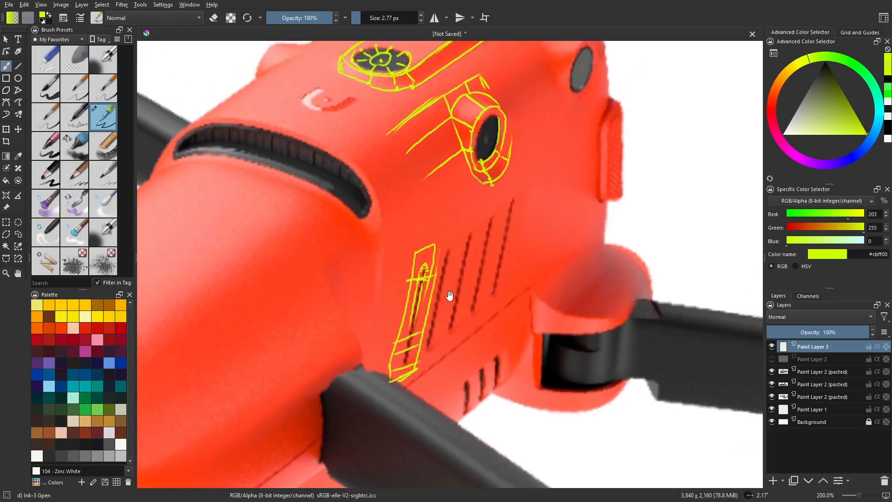
middle_drag(462, 255, 459, 230)
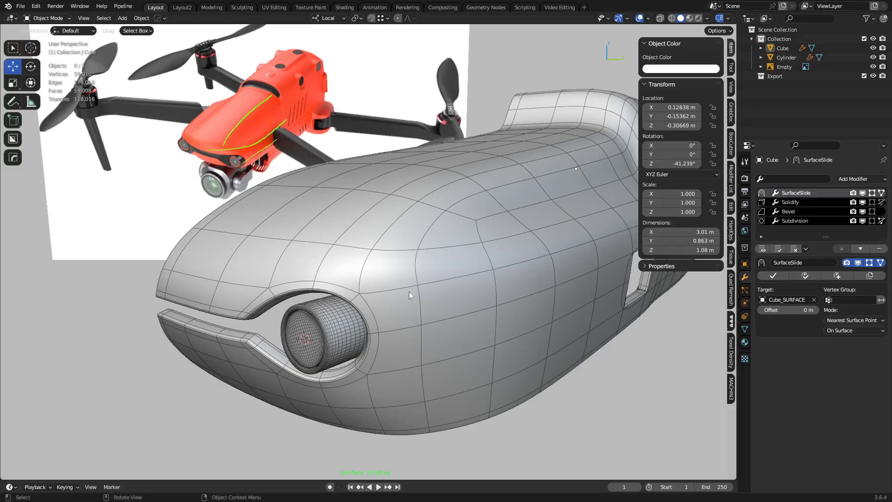
middle_drag(408, 291, 435, 302)
key(ctrl+Tab)
click(385, 304)
key(q)
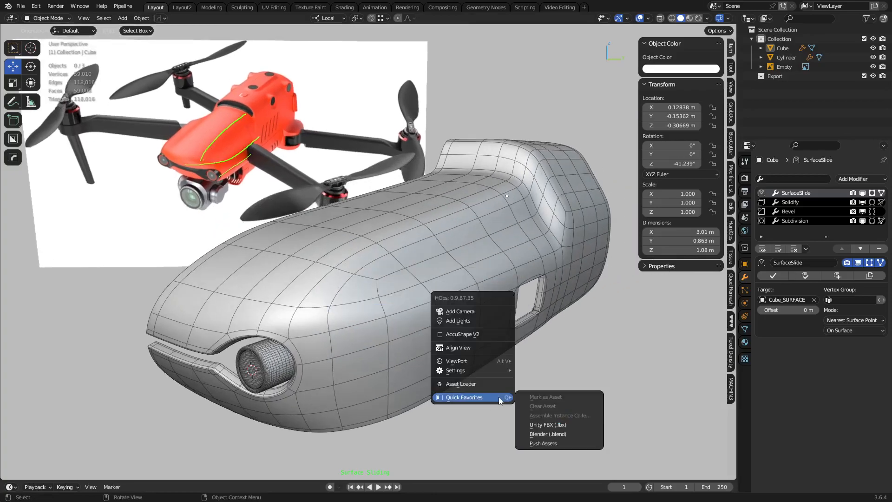
key(q)
mouse_move(497, 378)
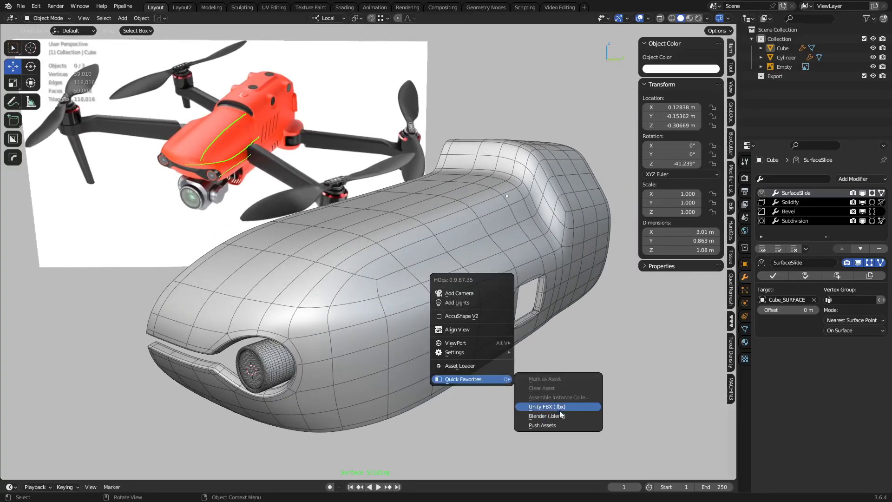
Step: Select the drone body in Blender, finish its surface slide from Edit Mode, and deselect it
click(340, 374)
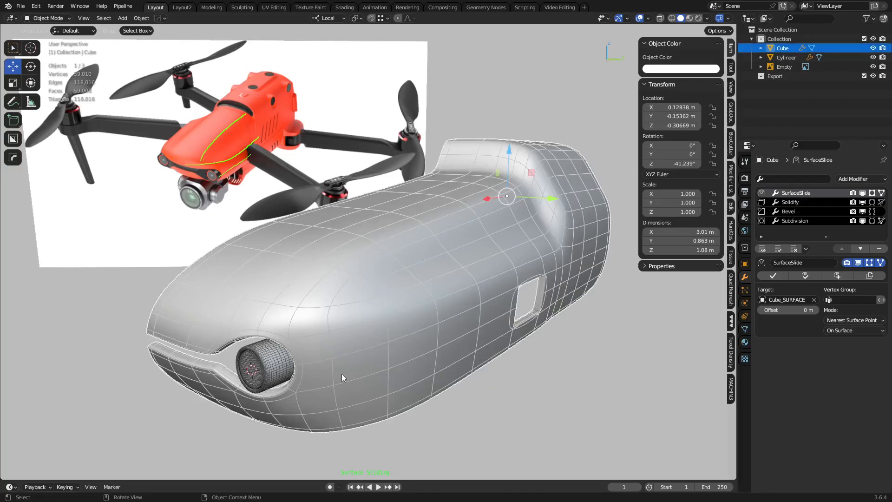
key(q)
mouse_move(446, 353)
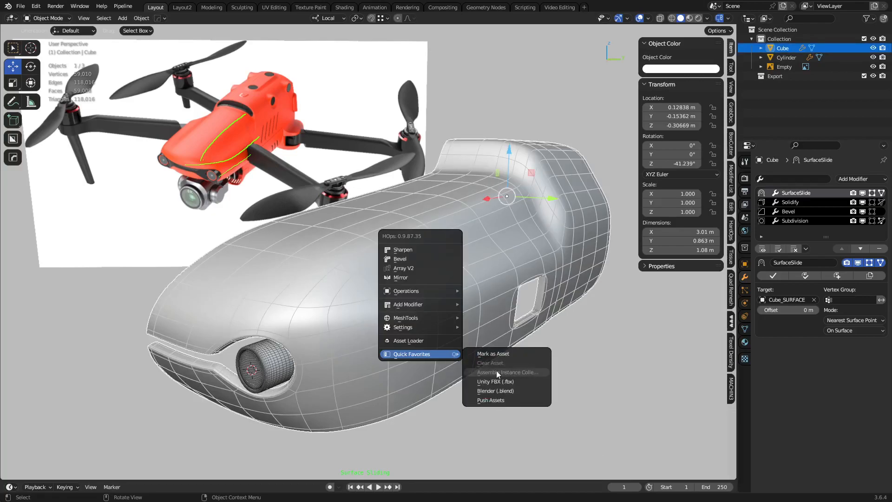
key(Tab)
key(q)
mouse_move(485, 343)
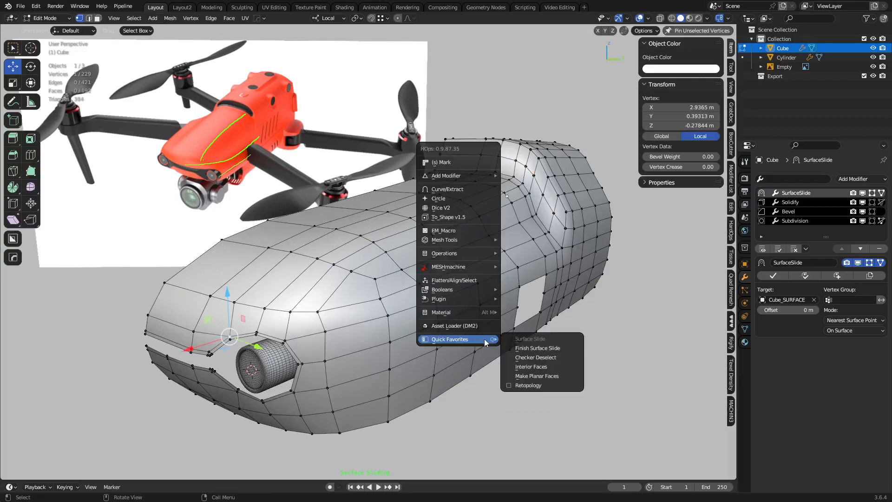
click(541, 348)
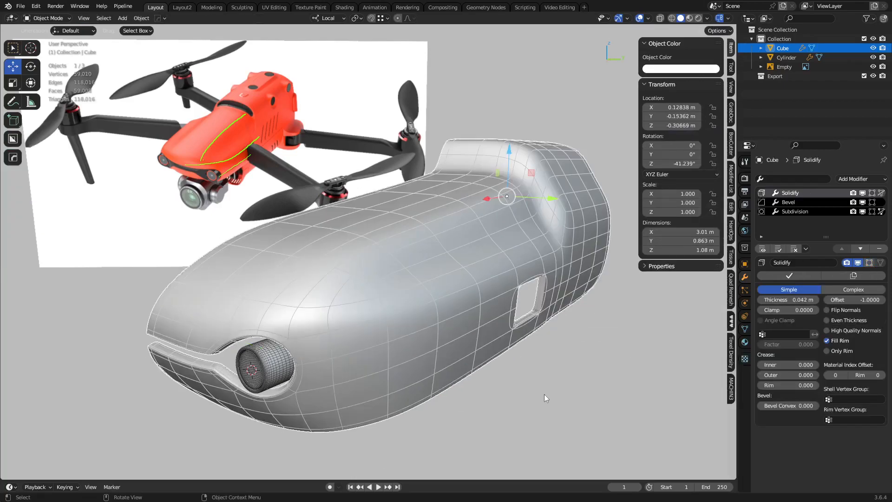
click(544, 398)
Step: Examine the drone body's overall shape and the fit of the lens cylinder inside its opening
middle_drag(520, 377, 662, 283)
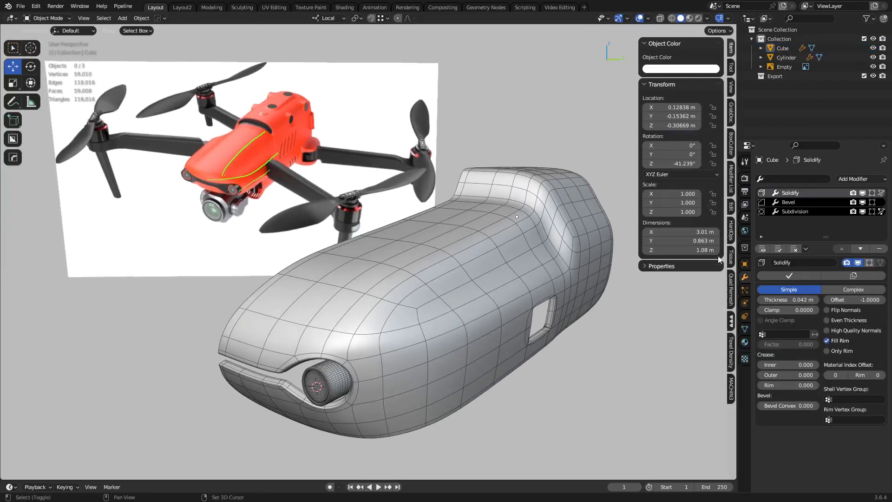
shift+middle_drag(436, 317, 485, 310)
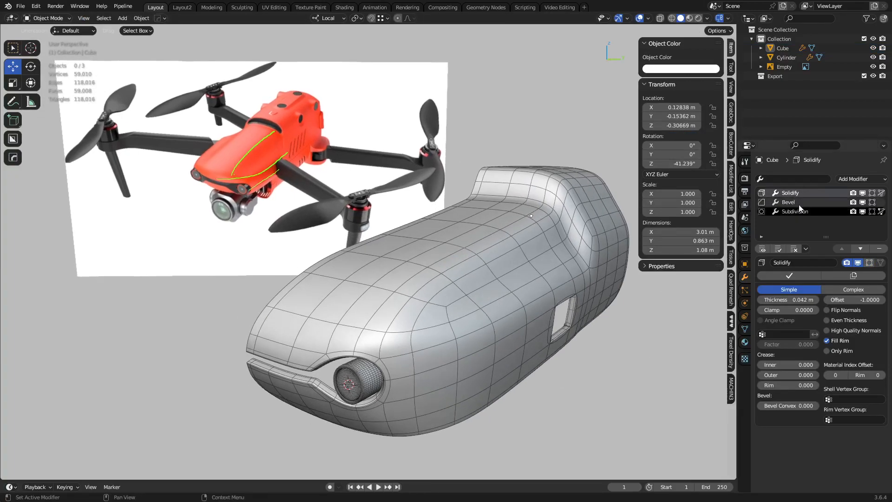
key(Tab)
middle_drag(564, 373, 491, 339)
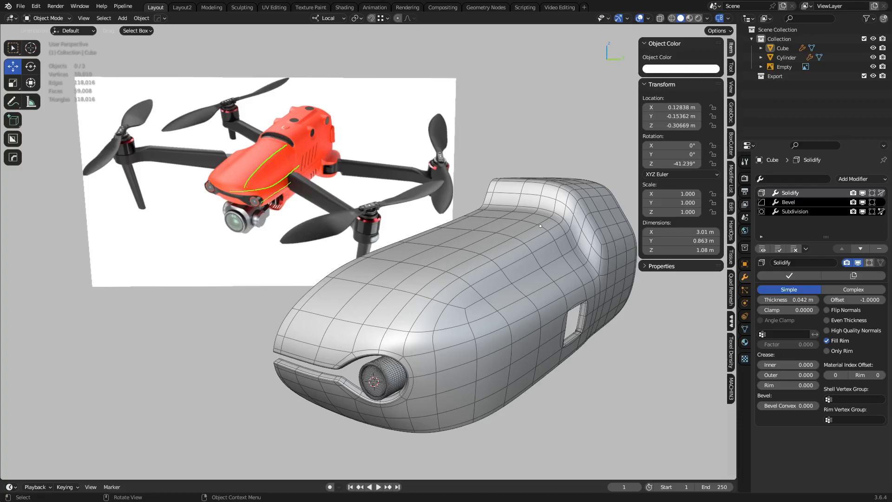
click(372, 379)
key(KP_Decimal)
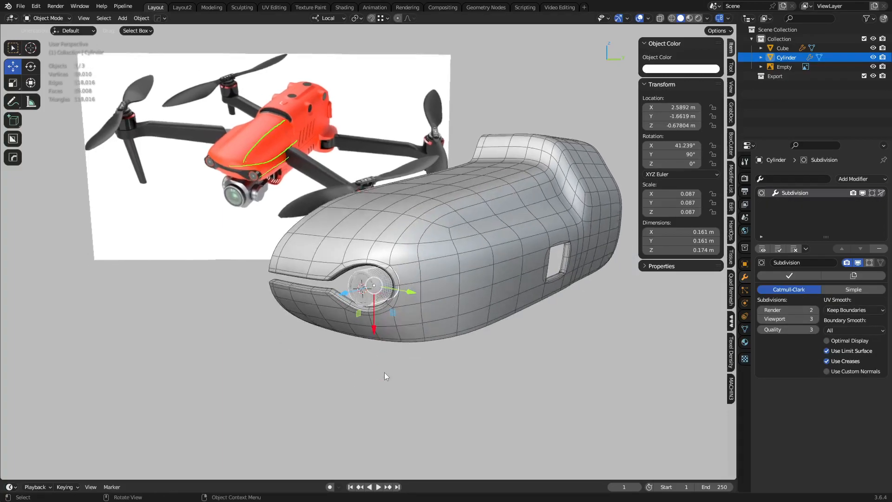
scroll(391, 342, up, 6)
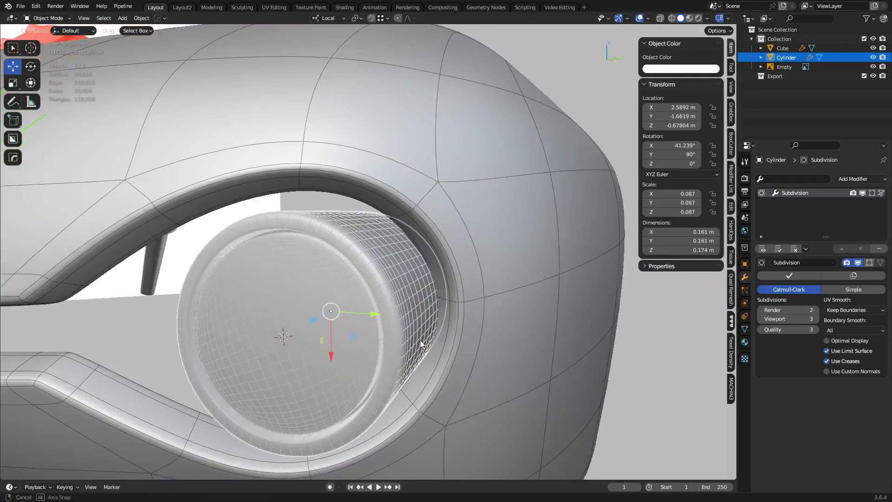
scroll(399, 302, down, 7)
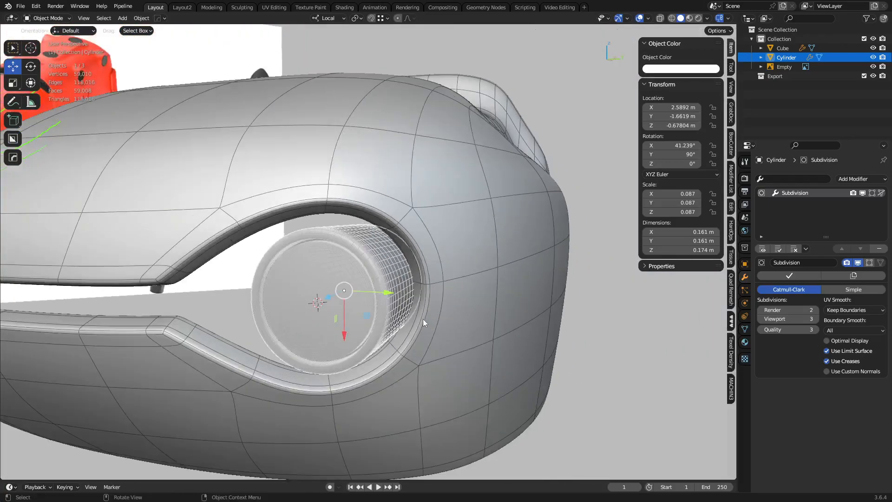
key(a)
key(a)
middle_drag(461, 340, 507, 315)
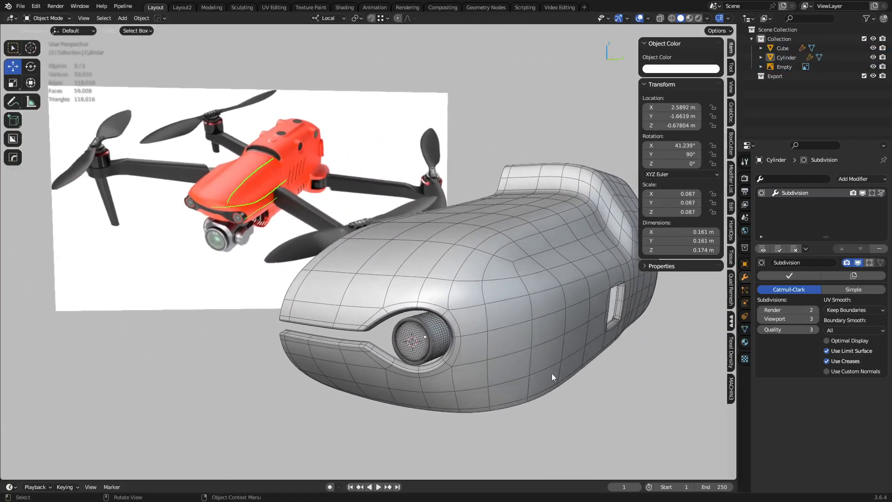
click(564, 383)
click(561, 439)
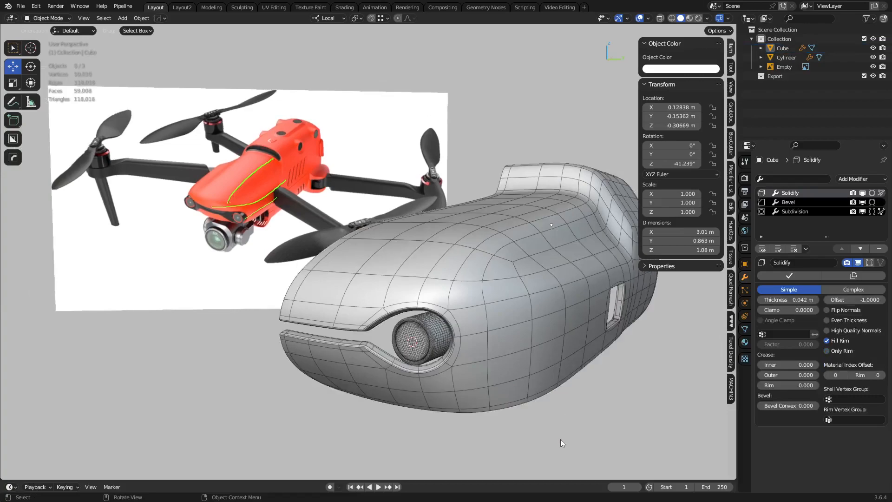